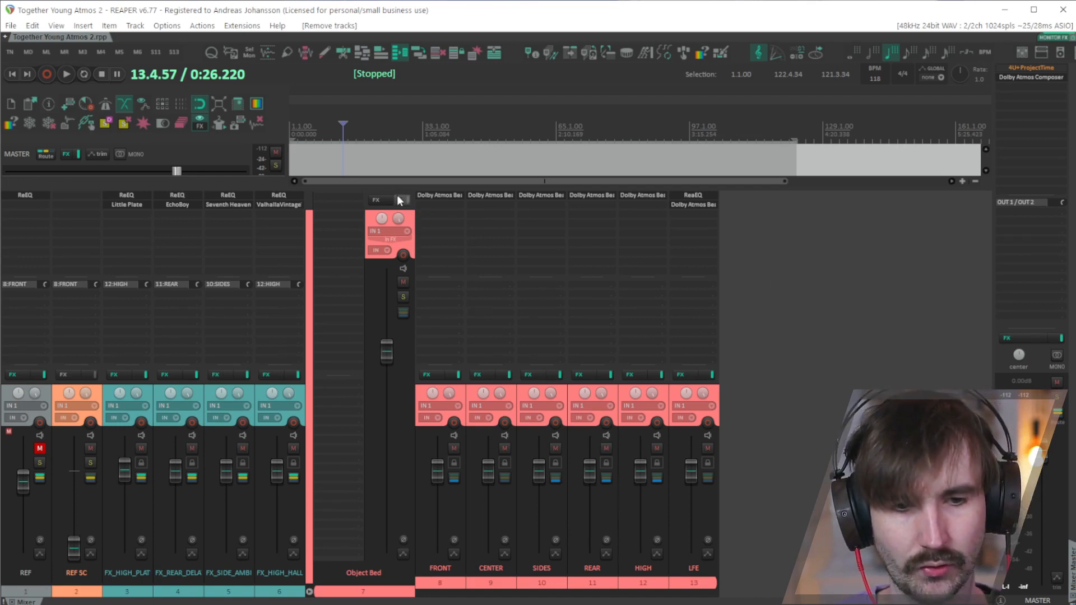
Step: Inspect the 3D object positions of the Dolby Atmos Beam panner on the FRONT track
click(452, 197)
drag(871, 139, 337, 107)
double_click(624, 440)
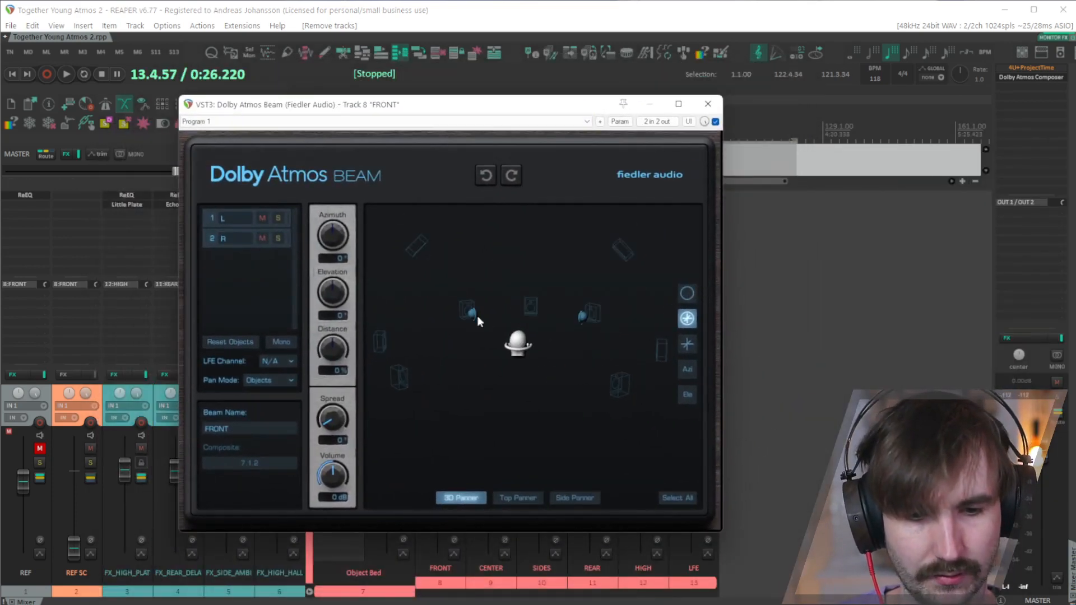
click(708, 104)
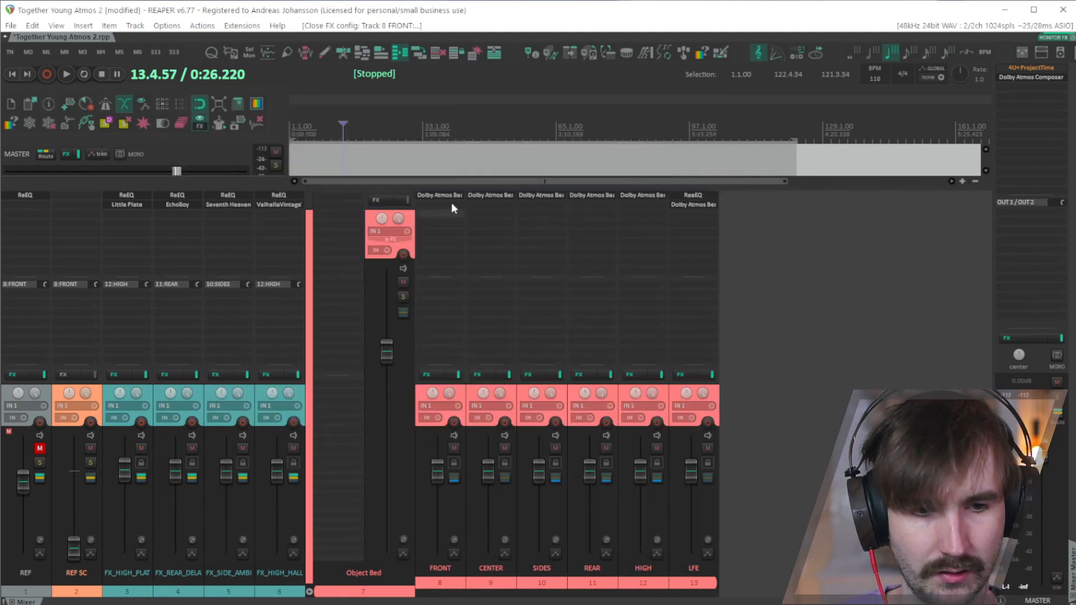
Step: Inspect the Dolby Atmos Beam object positions on the CENTER, SIDES and REAR tracks
click(487, 197)
drag(605, 497, 699, 446)
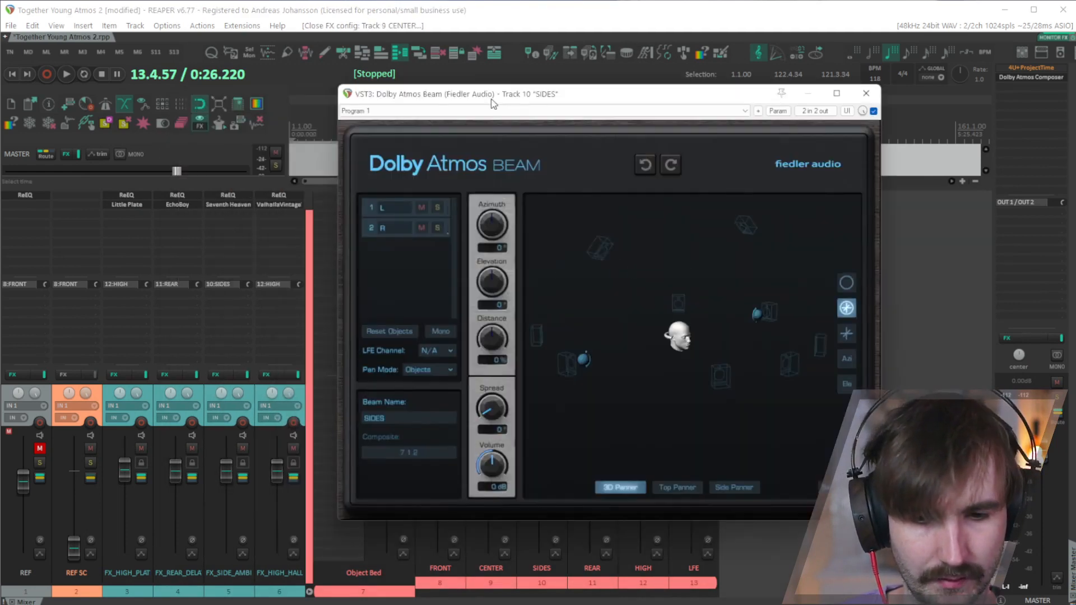
drag(579, 420, 671, 412)
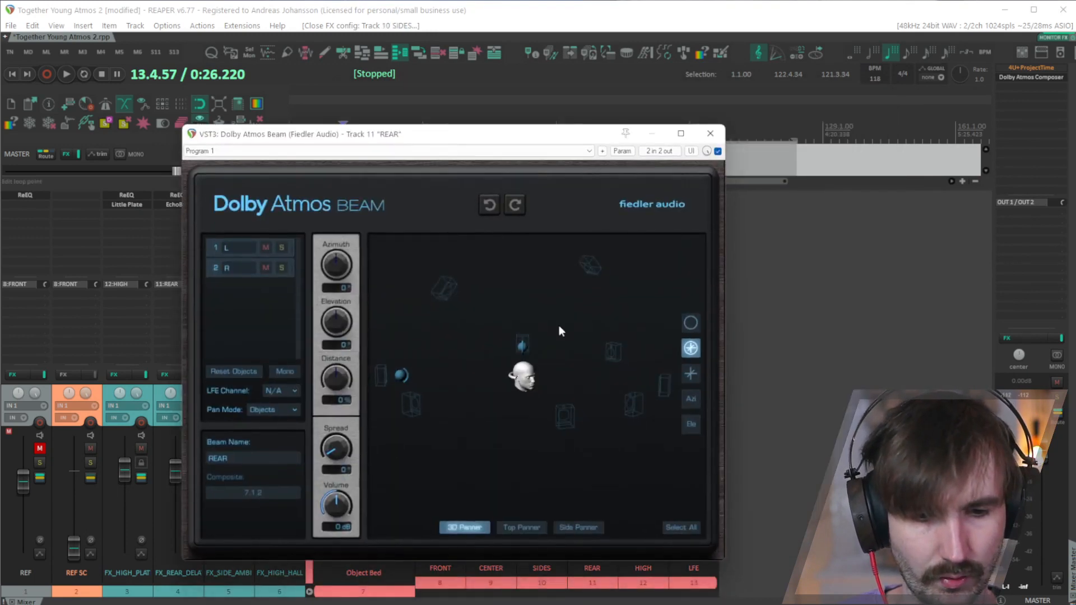
click(710, 133)
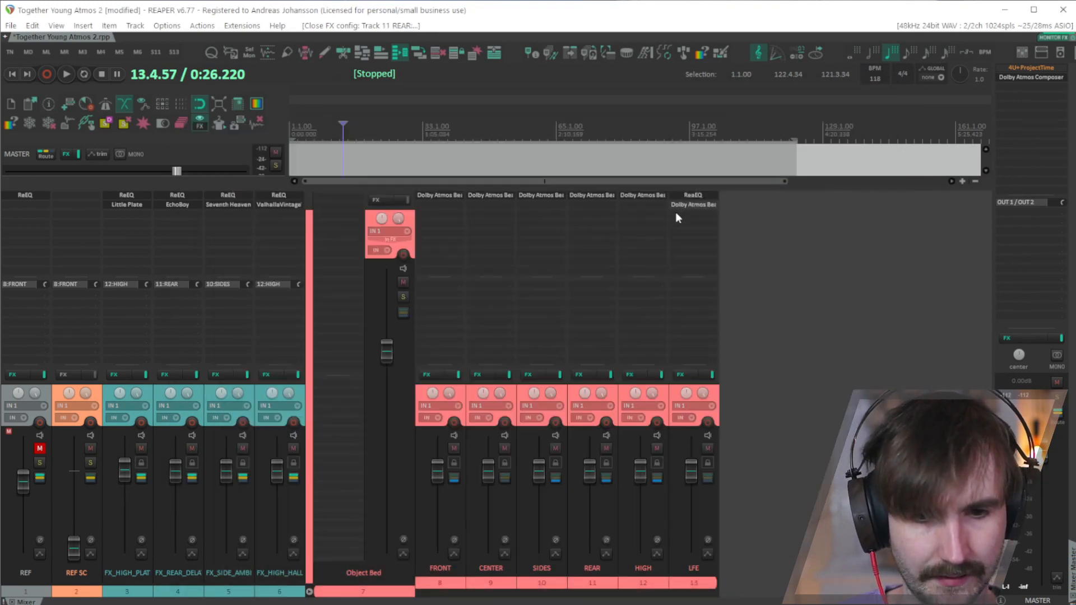
Step: Check the Dolby Atmos Beam settings on the HIGH and LFE tracks, including the LFE channel assignment
click(677, 204)
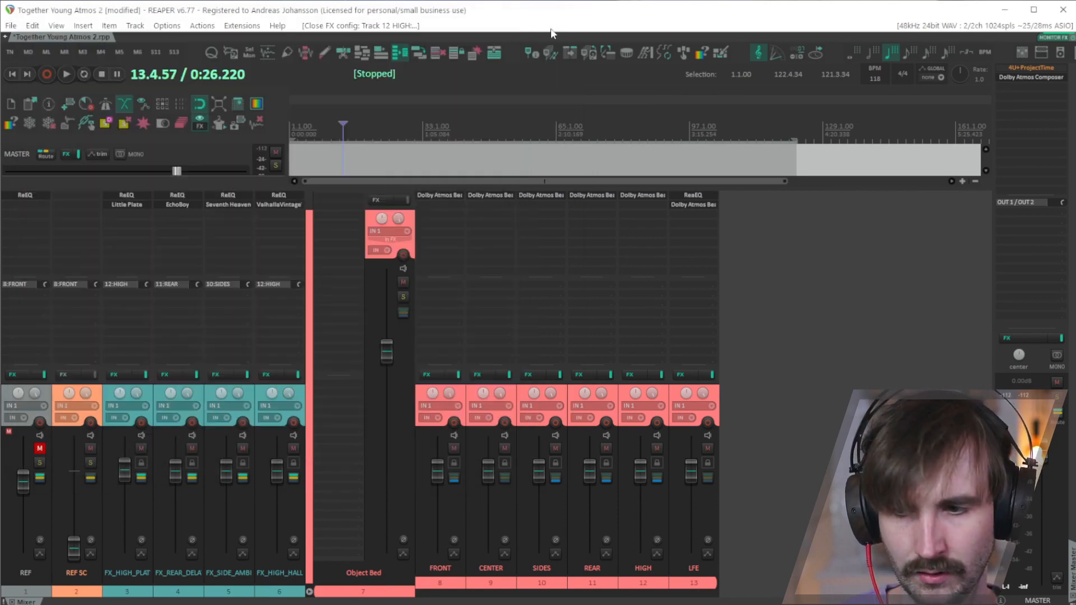
click(551, 29)
click(707, 202)
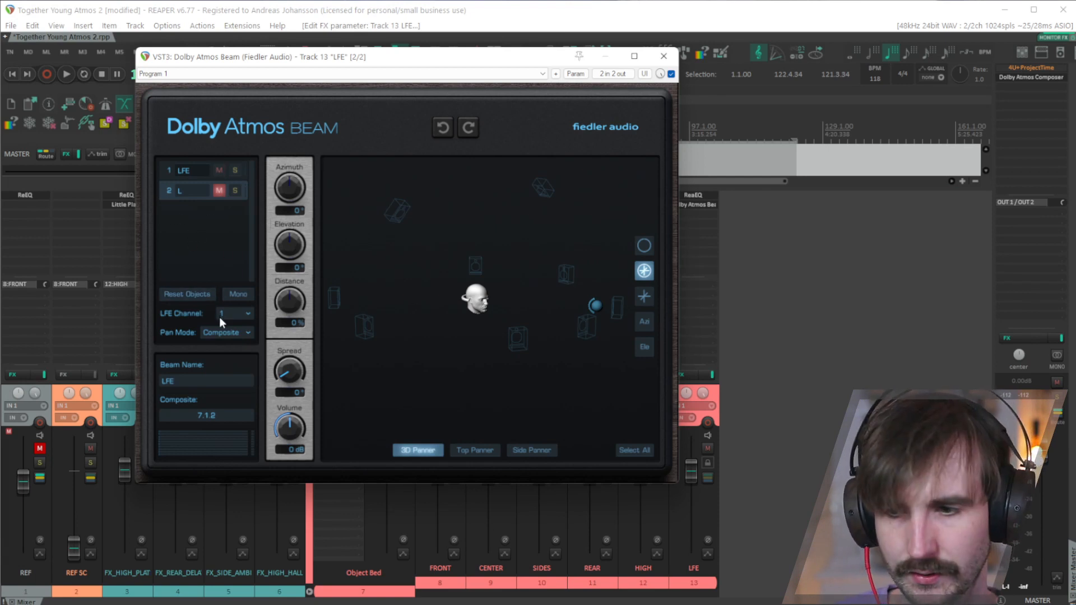
key(Escape)
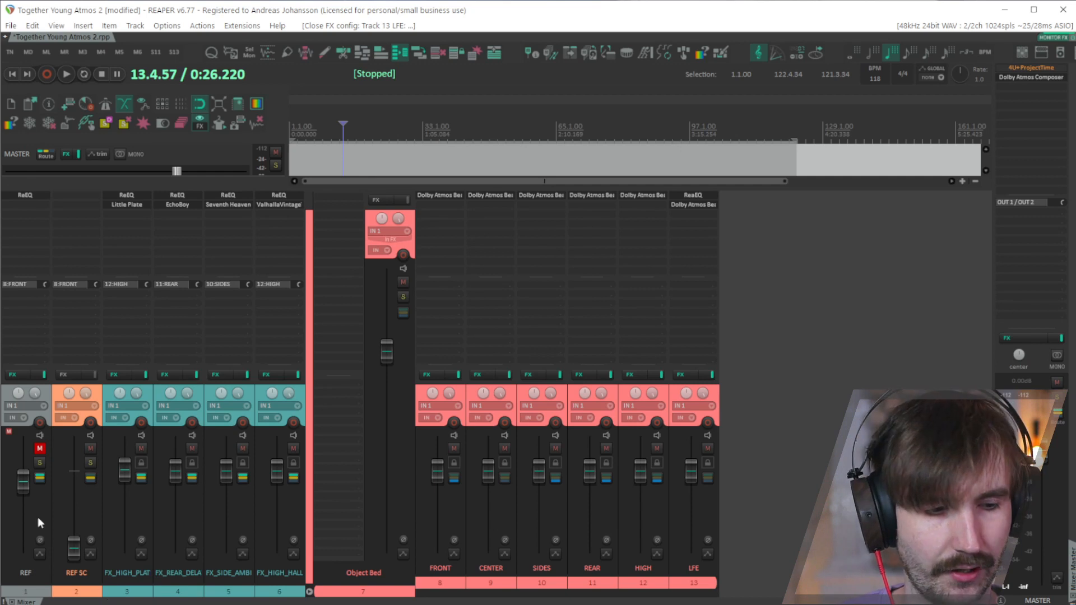
Step: Switch from the mixer to the arrange view and heal the splits in the REF and REF SC items
click(53, 604)
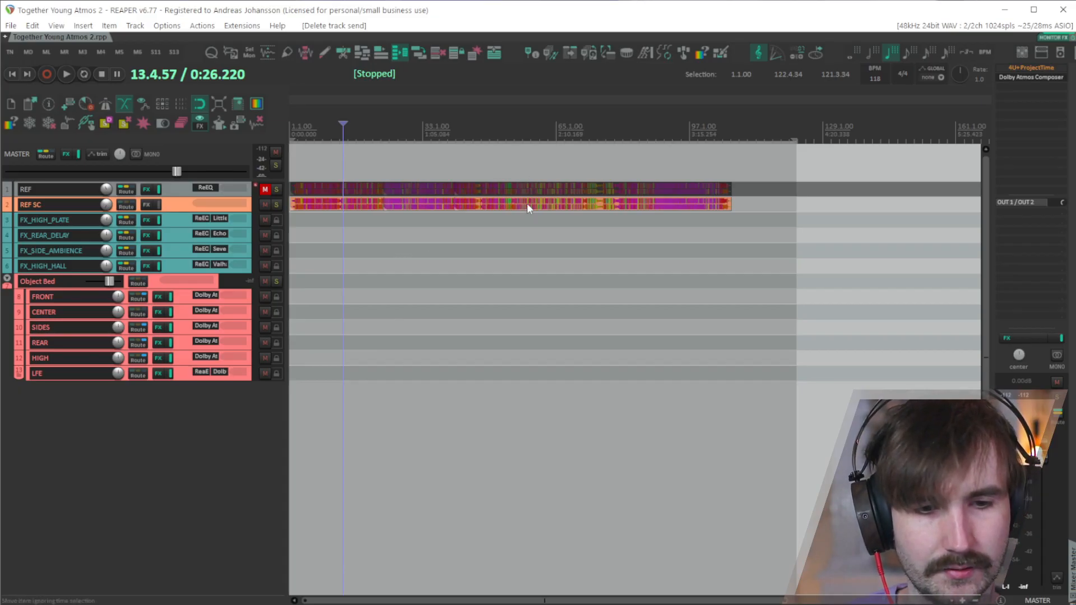
drag(531, 236, 424, 146)
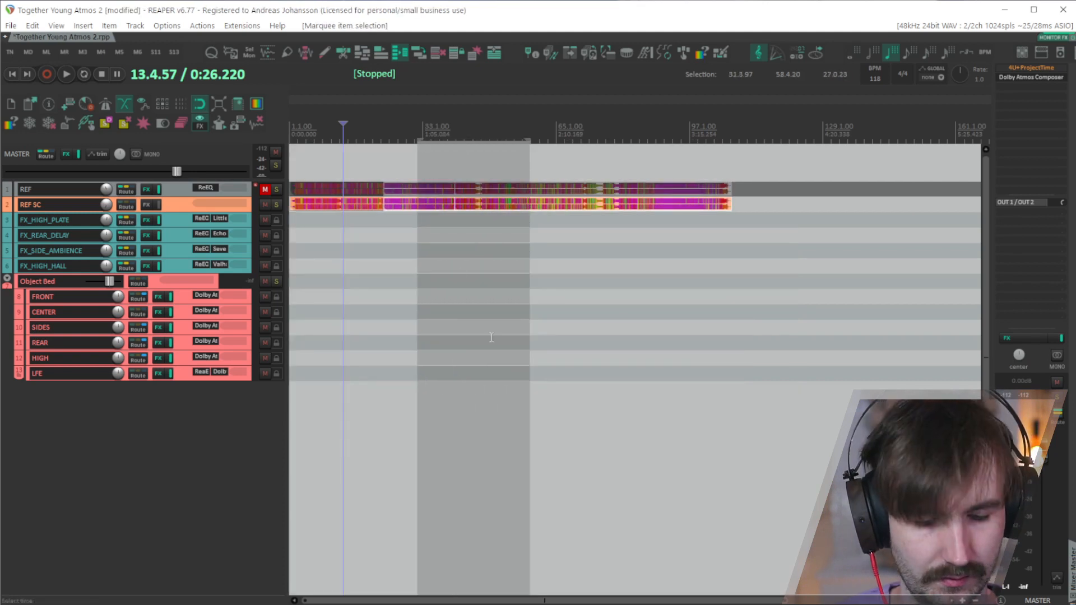
drag(529, 339, 342, 168)
key(h)
Step: Import all Together Young stem WAV files from the project directory as separate new tracks below LFE, leaving out the final mix file
key(ctrl+alt+x)
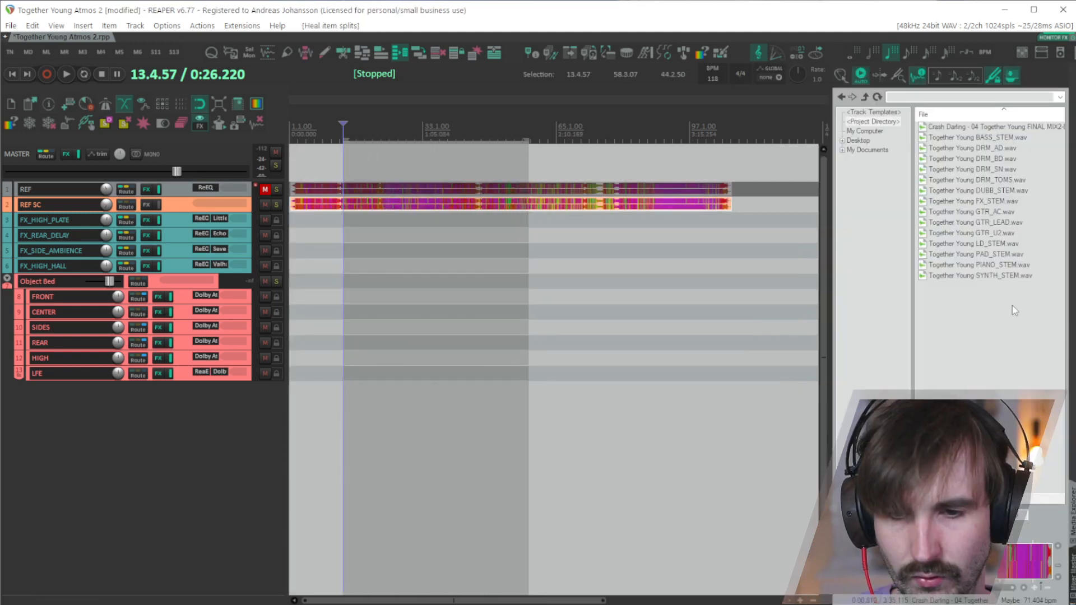
drag(1047, 349, 944, 134)
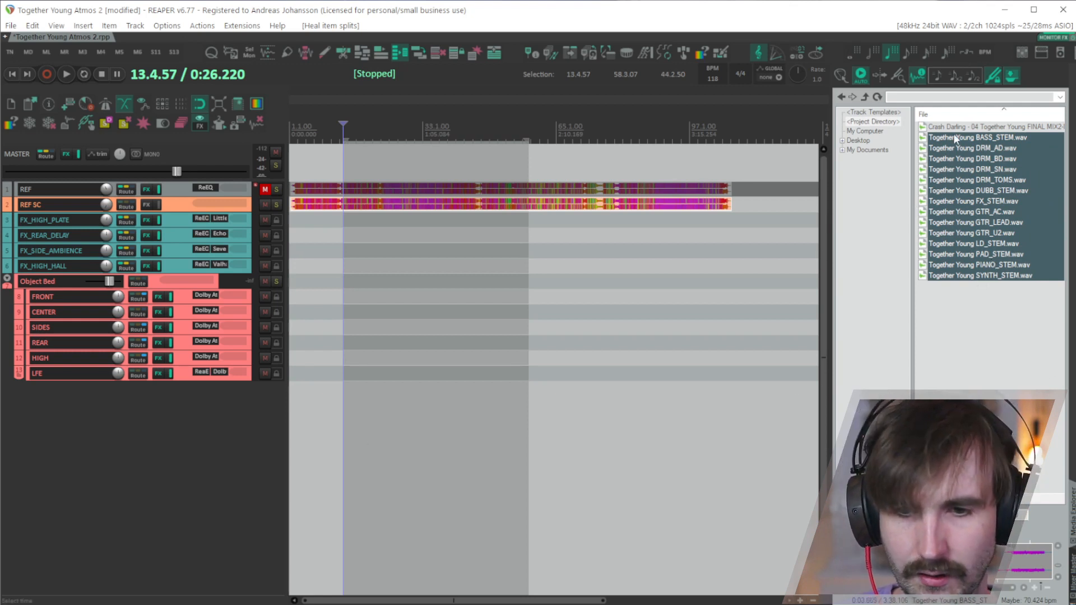
drag(959, 136, 384, 442)
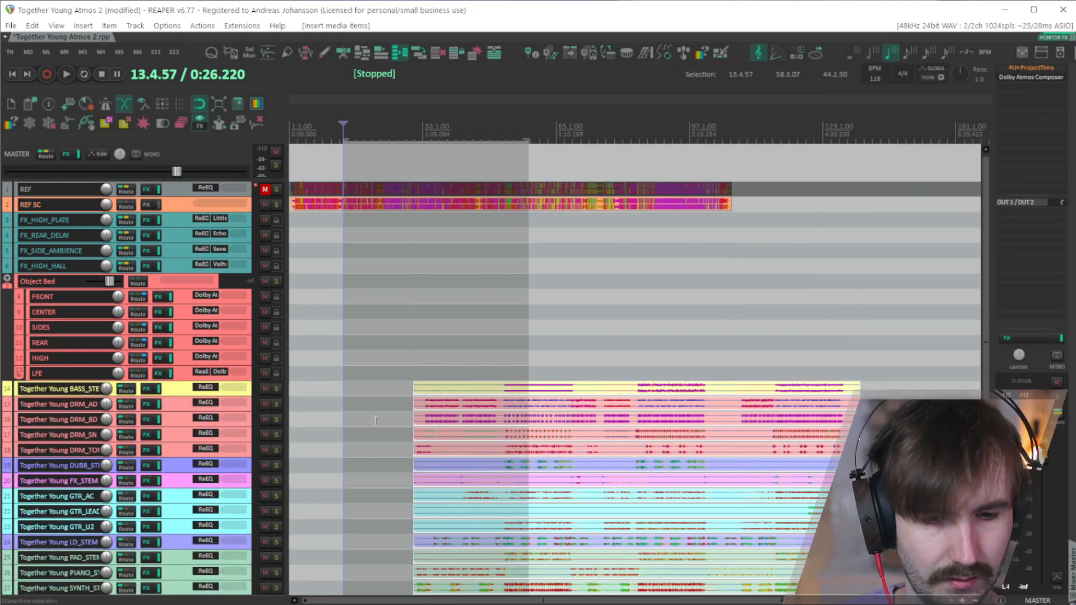
Step: Move the imported stems to near the timeline start and shift the REF and REF SC items to start with them
drag(574, 386, 437, 396)
scroll(436, 396, up, 8)
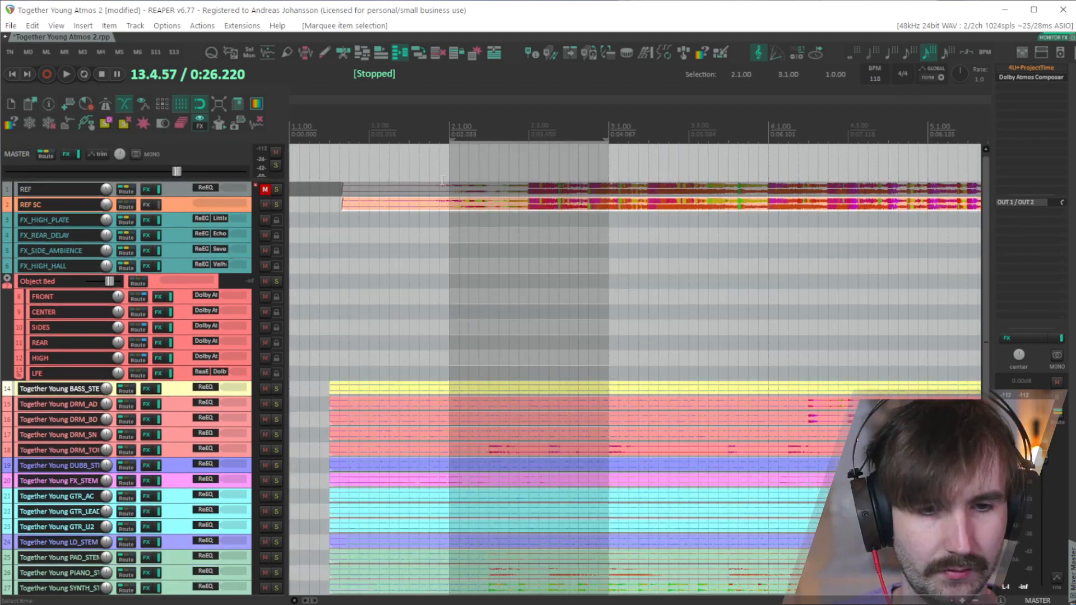
click(524, 322)
drag(679, 324, 386, 165)
scroll(357, 205, up, 9)
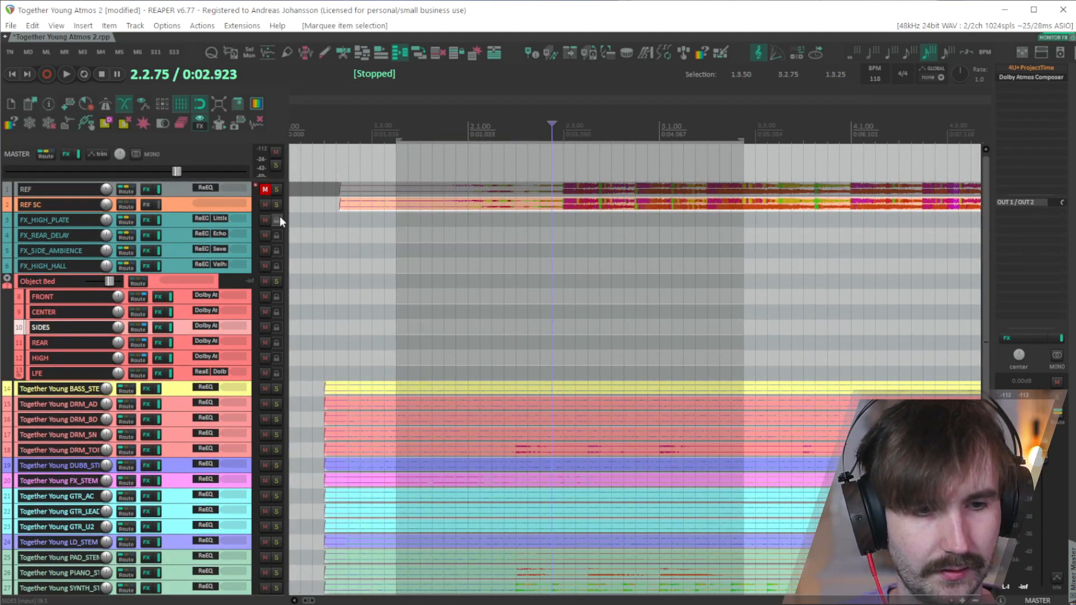
drag(586, 196, 510, 194)
scroll(510, 197, down, 1)
scroll(510, 198, down, 3)
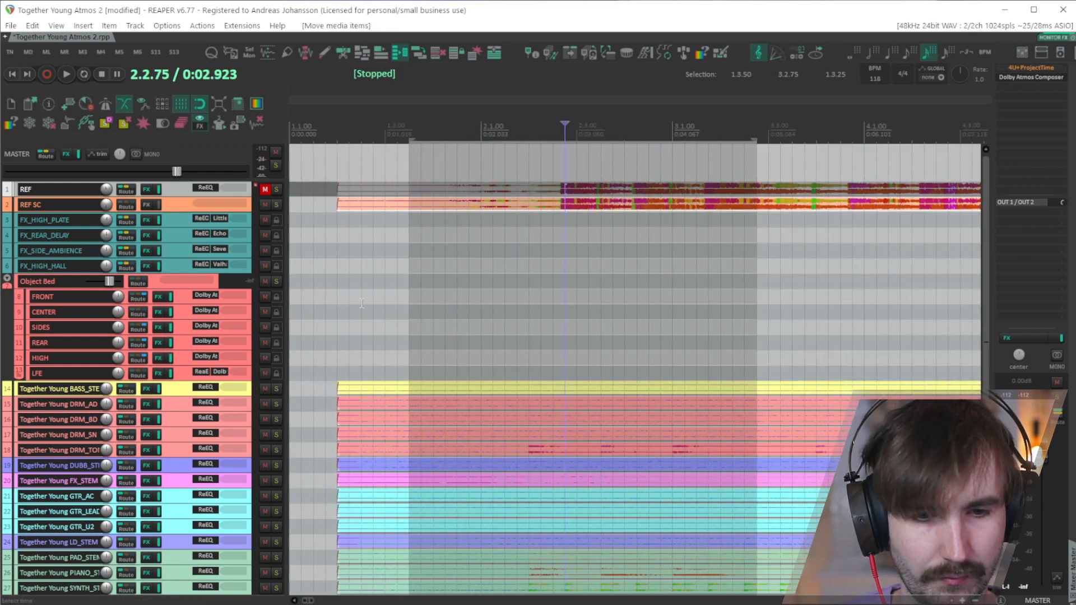
Step: Take the Dolby Atmos Composer monitoring effect offline and align the REF and REF SC waveforms with the first hit of the stems
scroll(570, 394, up, 3)
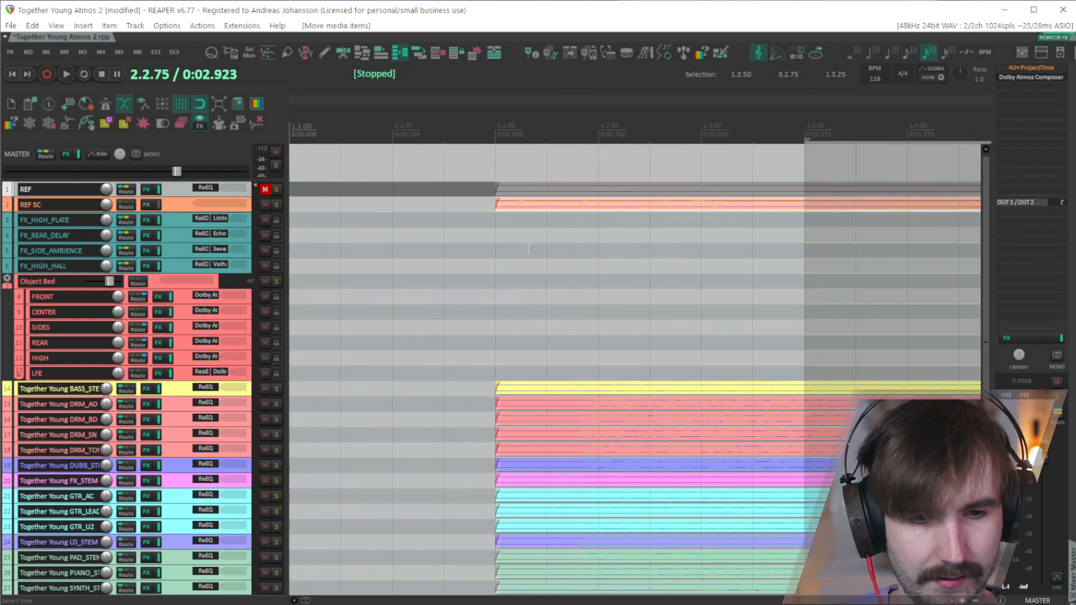
scroll(570, 393, down, 1)
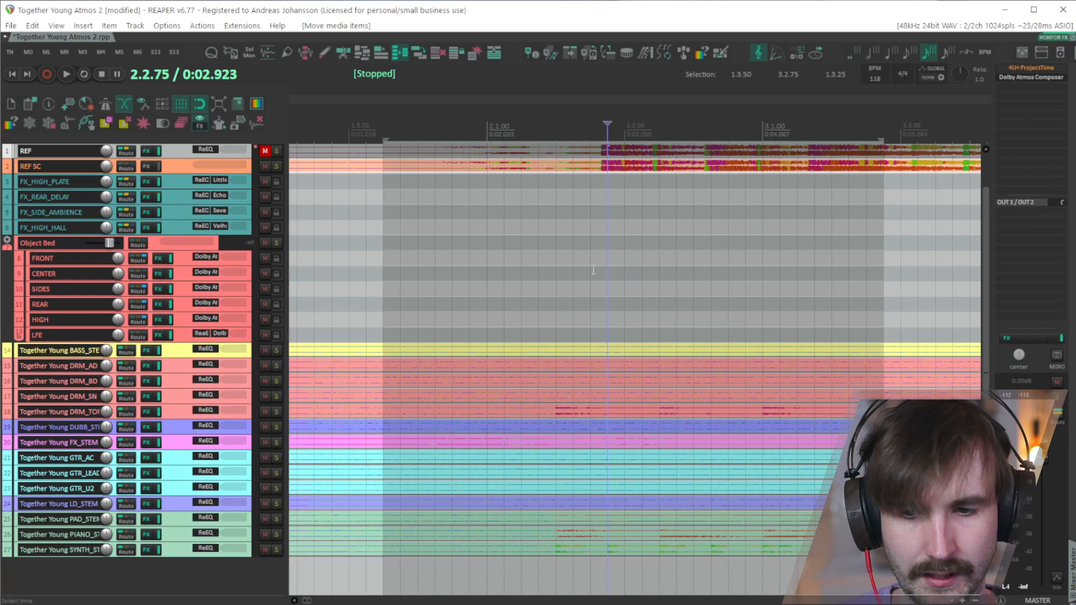
ctrl+shift+click(1012, 77)
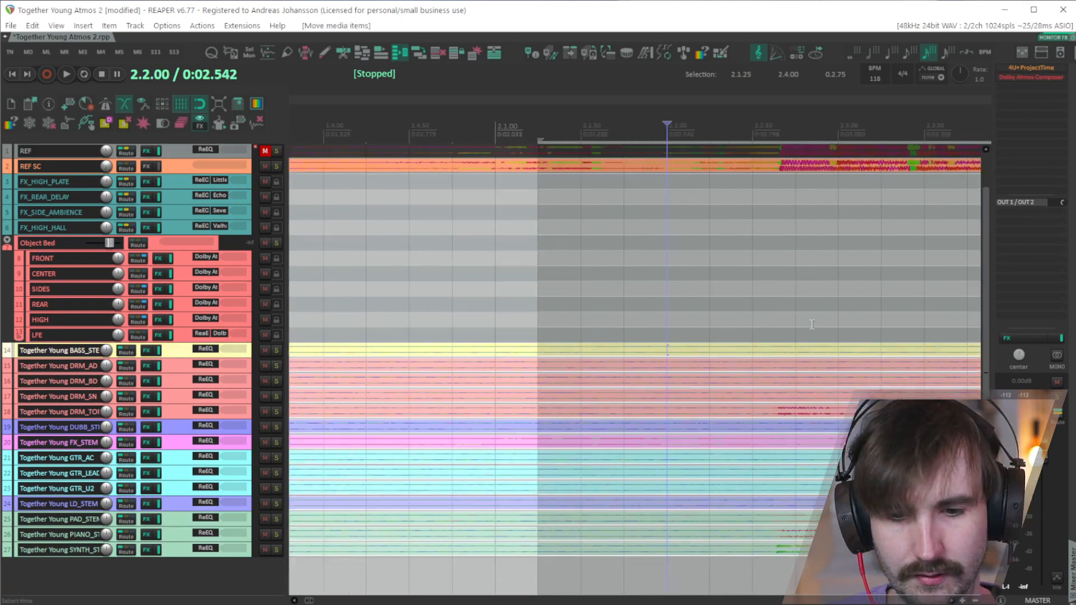
scroll(660, 370, up, 3)
scroll(528, 163, down, 3)
Step: Play the stems and toggle solo on the REF track to compare their timing with the reference
key(space)
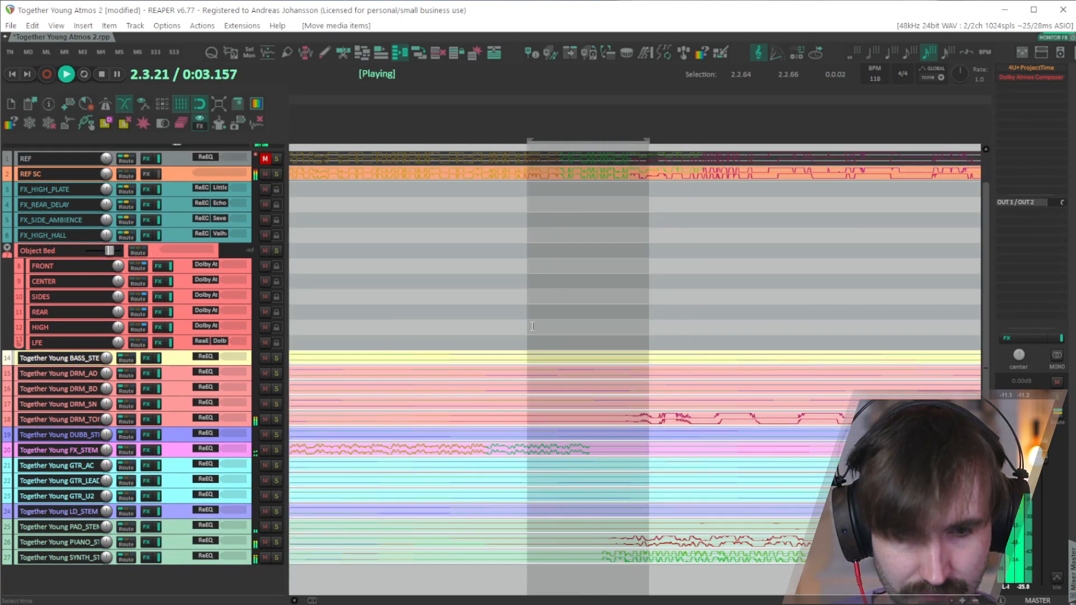
key(space)
key(space)
scroll(393, 323, down, 6)
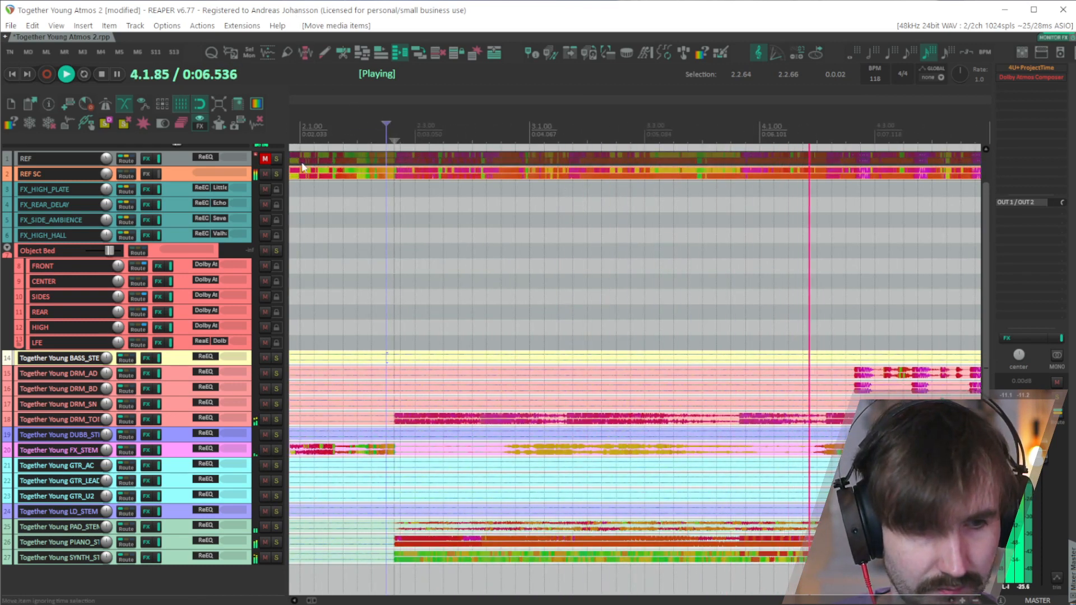
click(280, 157)
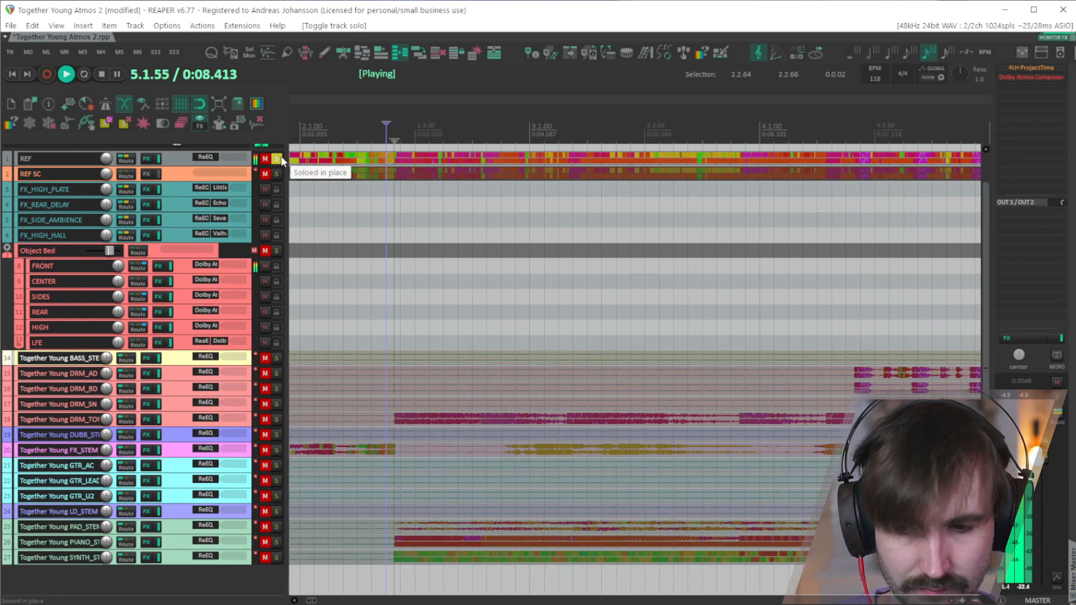
click(281, 156)
scroll(281, 156, down, 1)
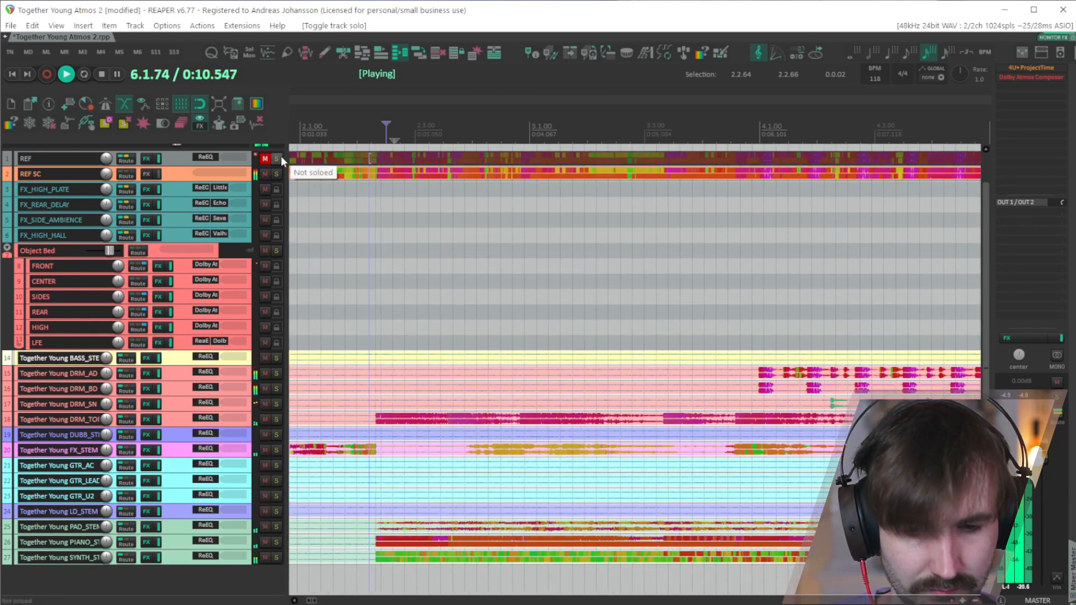
scroll(281, 156, down, 3)
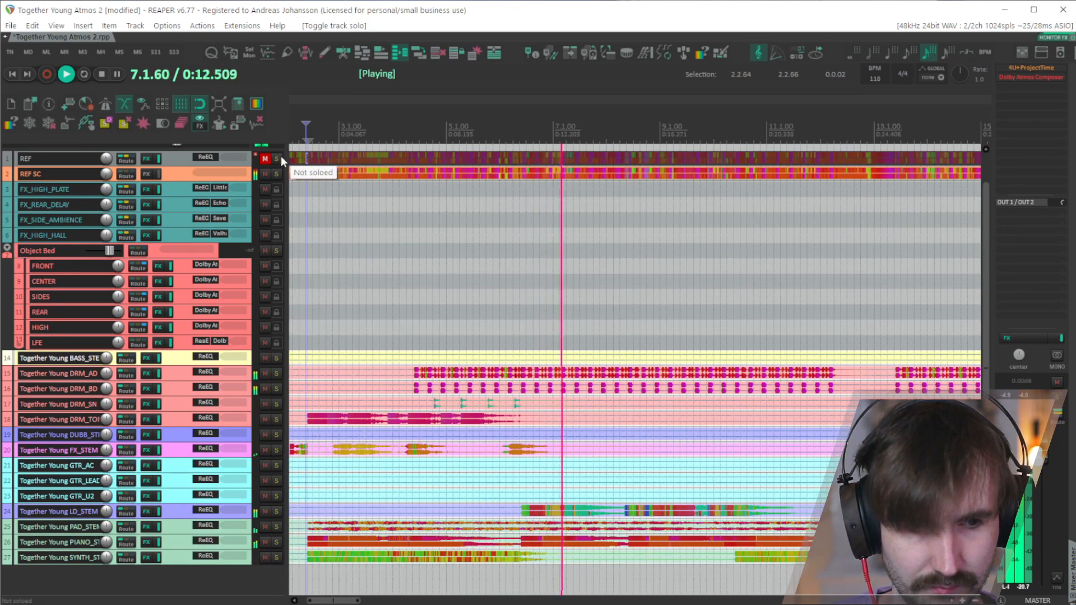
click(276, 159)
click(281, 155)
key(space)
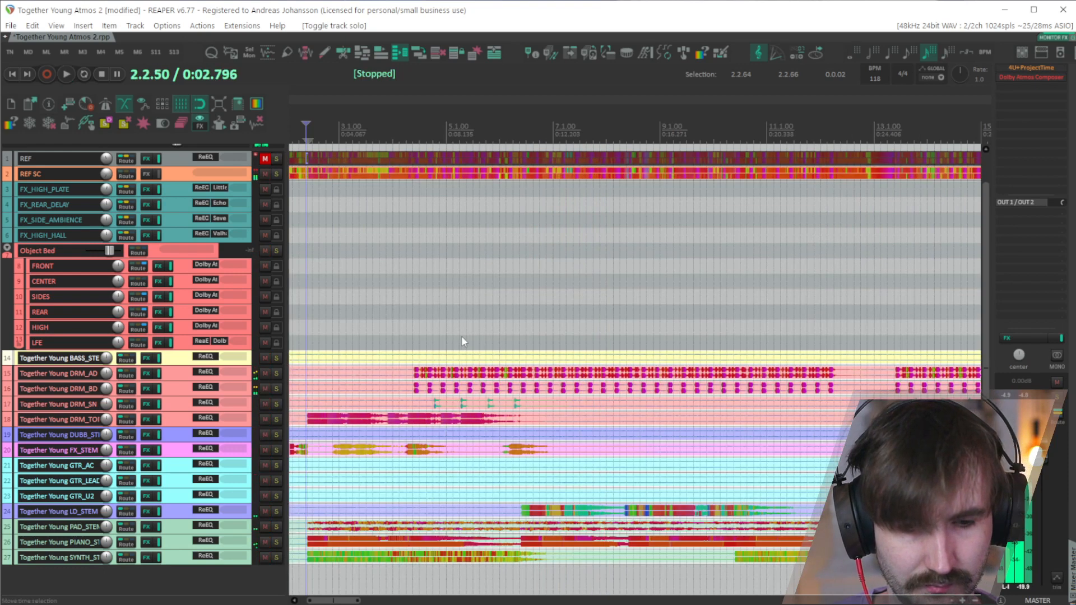
Step: Extend the beginnings of all stem items back to the reference start at 1.2.00
scroll(335, 318, up, 4)
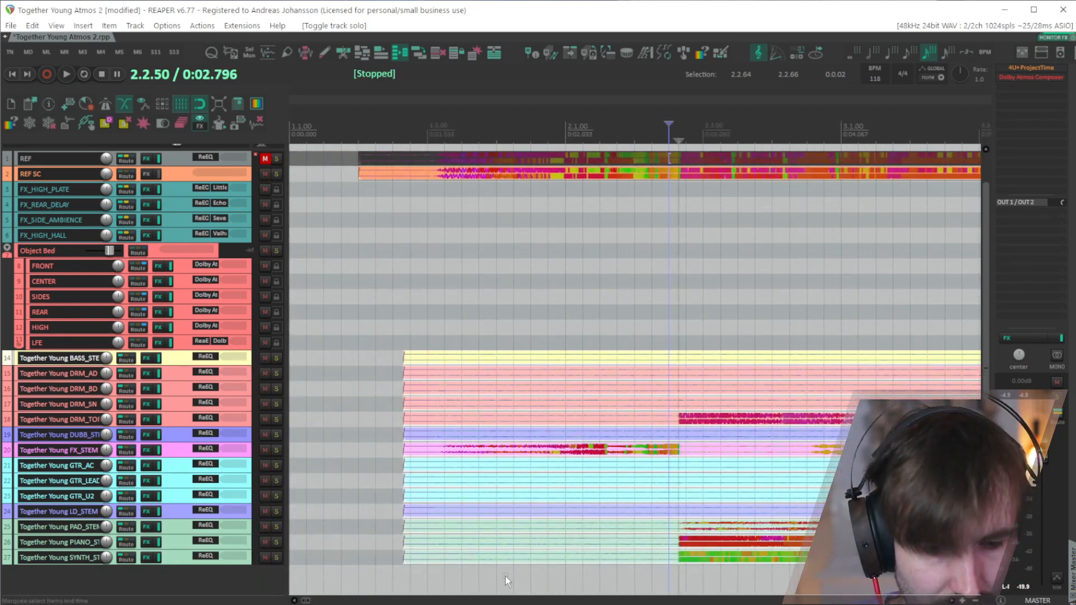
drag(510, 582, 357, 374)
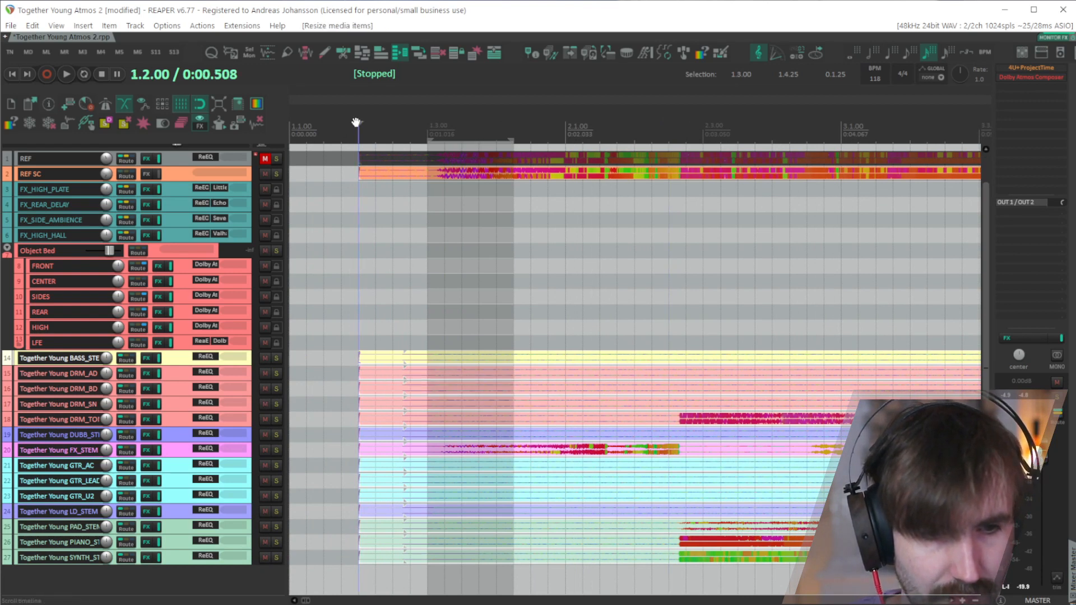
Step: Group all stem items together with the REF and REF SC items
scroll(804, 409, up, 6)
scroll(804, 409, down, 3)
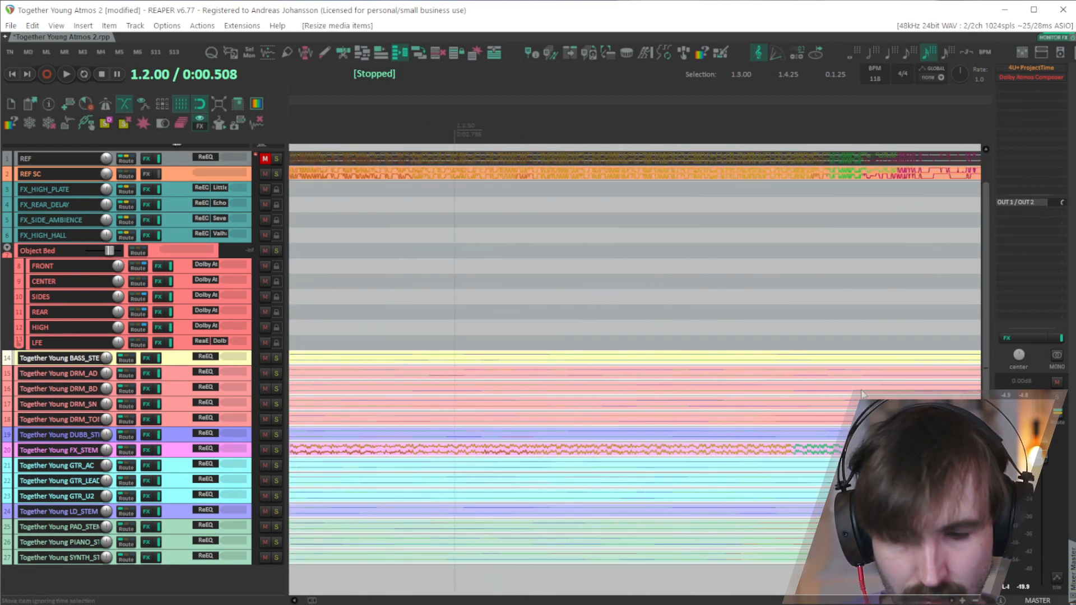
scroll(807, 410, down, 5)
mouse_move(657, 580)
mouse_down()
mouse_move(562, 260)
mouse_move(502, 117)
mouse_move(486, 150)
mouse_up()
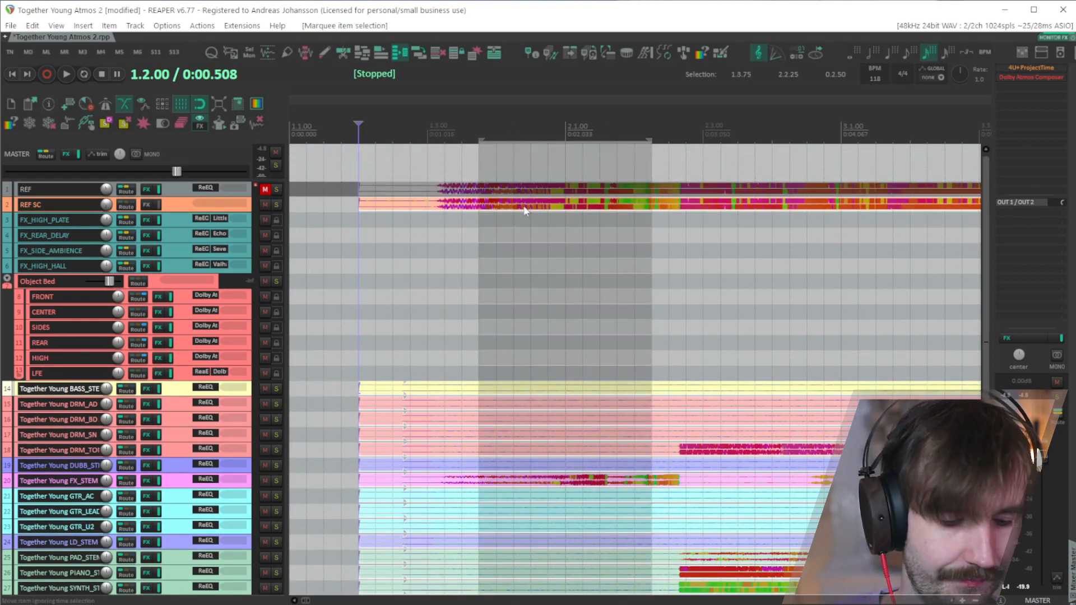
key(g)
Step: Move the grouped items along the timeline so the first tom hit lands on bar 3.1.00
scroll(783, 457, up, 3)
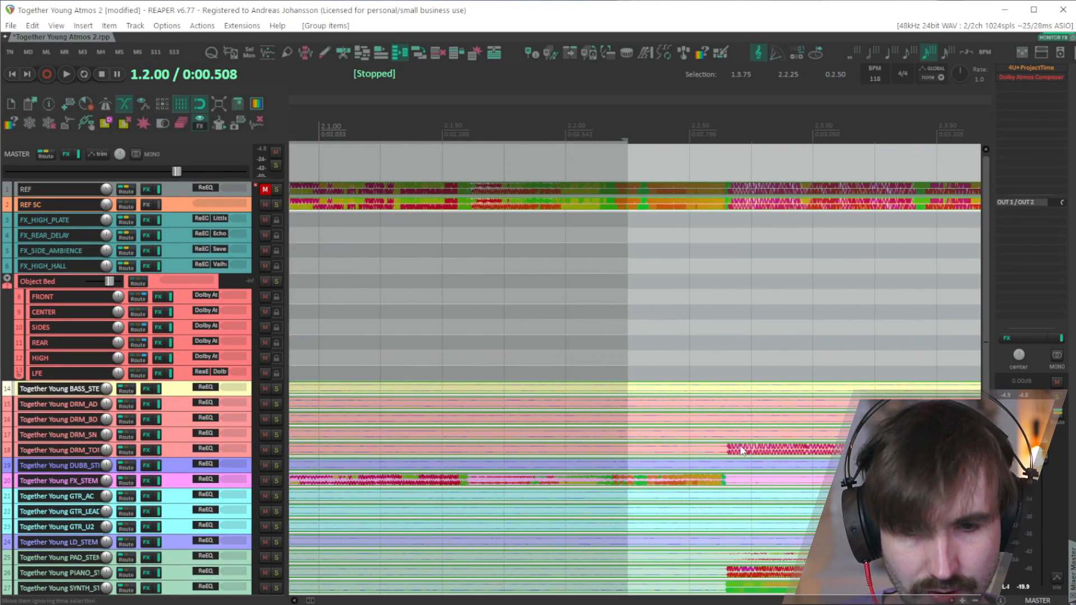
scroll(741, 450, down, 3)
drag(735, 450, 933, 449)
scroll(684, 412, up, 6)
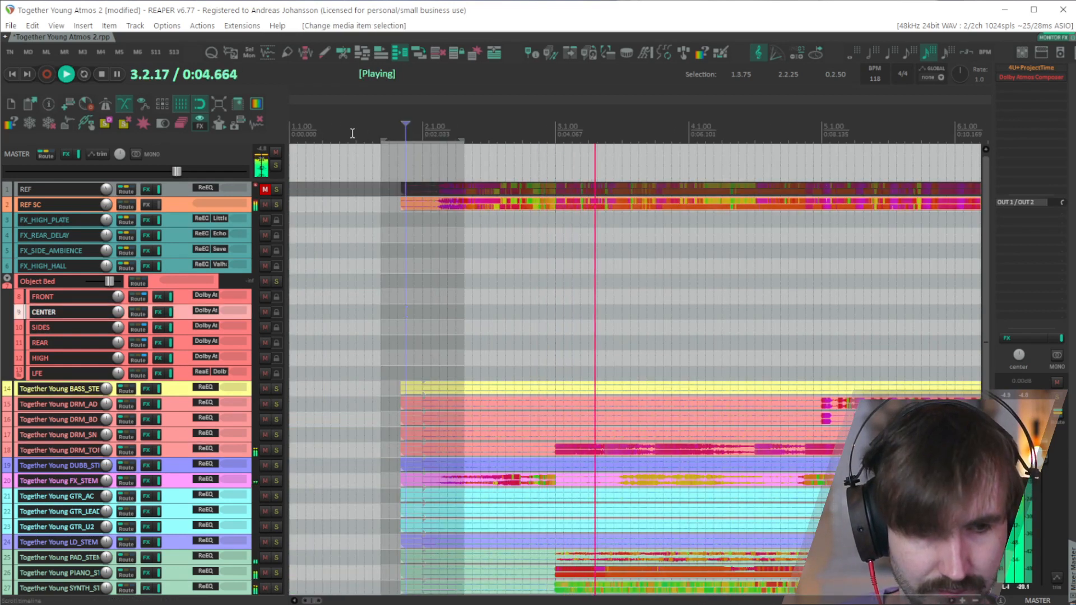
Step: Play the moved stems against the soloed REF track and review the arrangement along the timeline
click(277, 190)
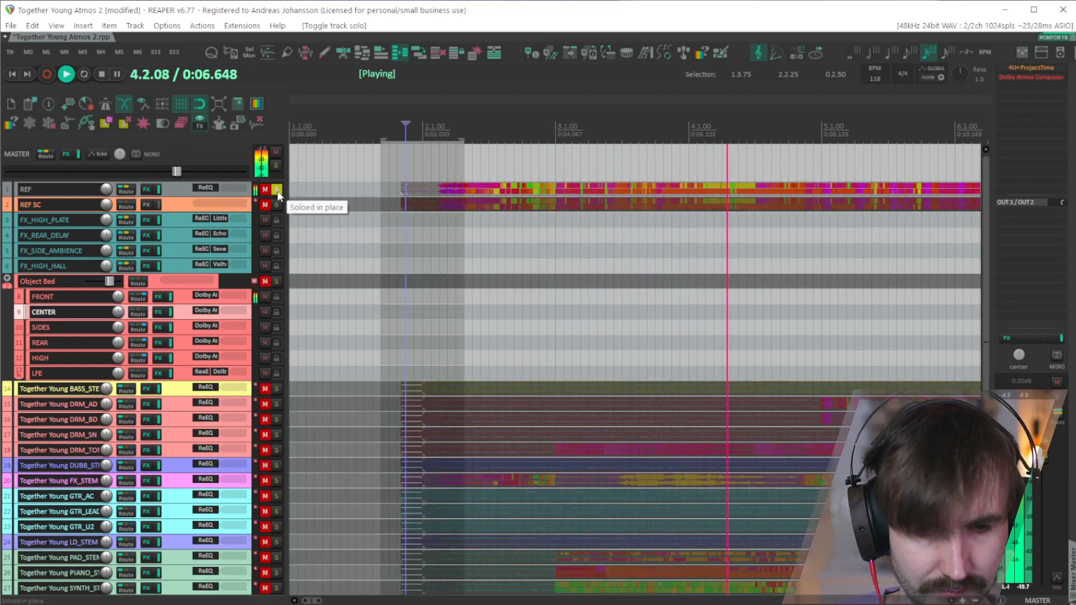
click(277, 190)
scroll(621, 444, down, 4)
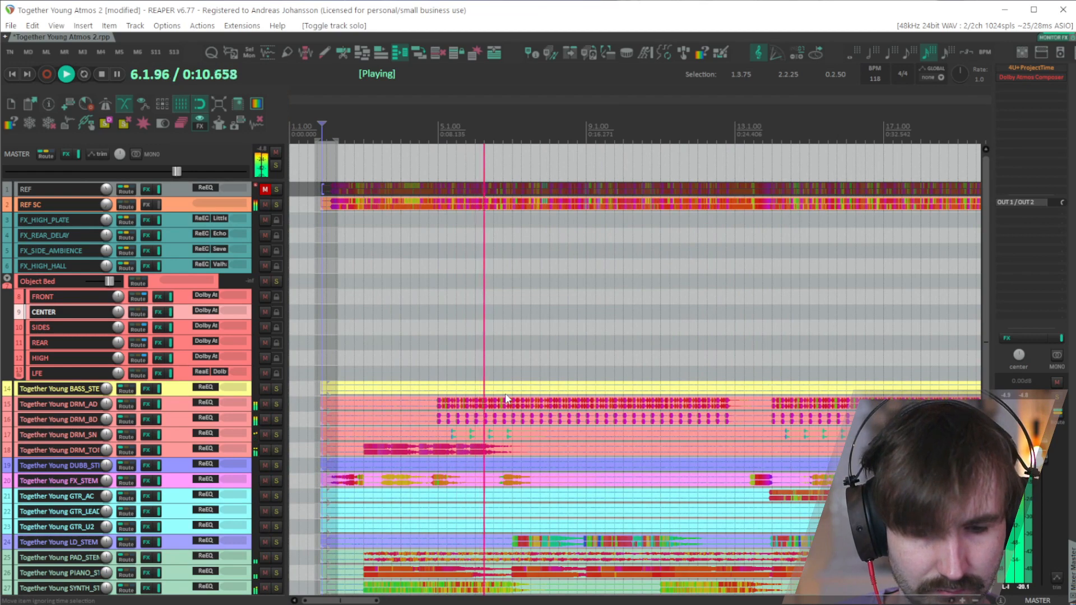
scroll(502, 393, down, 2)
key(space)
scroll(460, 387, down, 5)
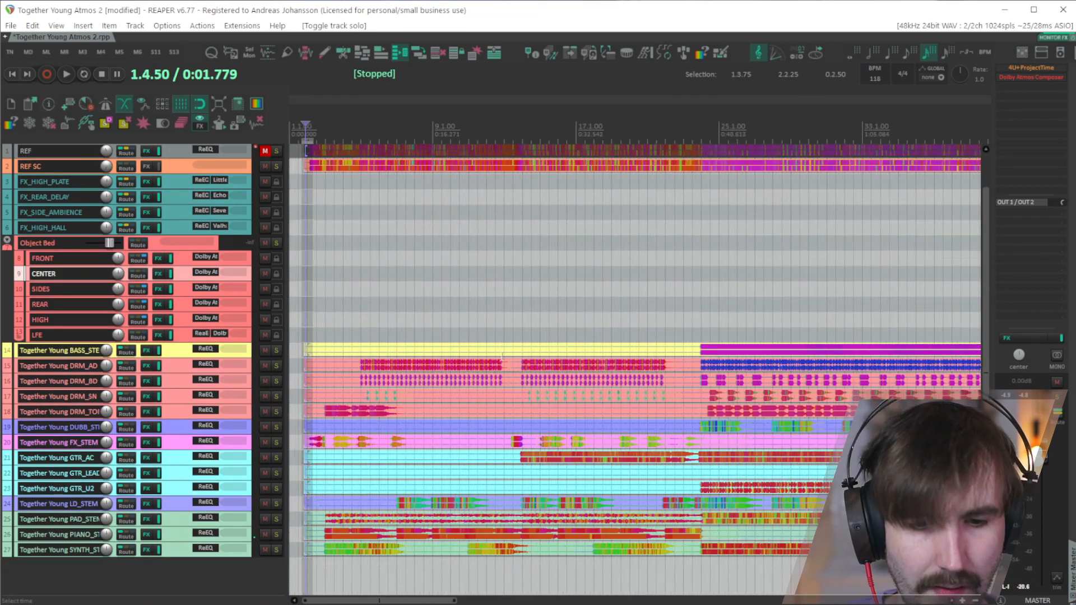
scroll(495, 375, left, 2)
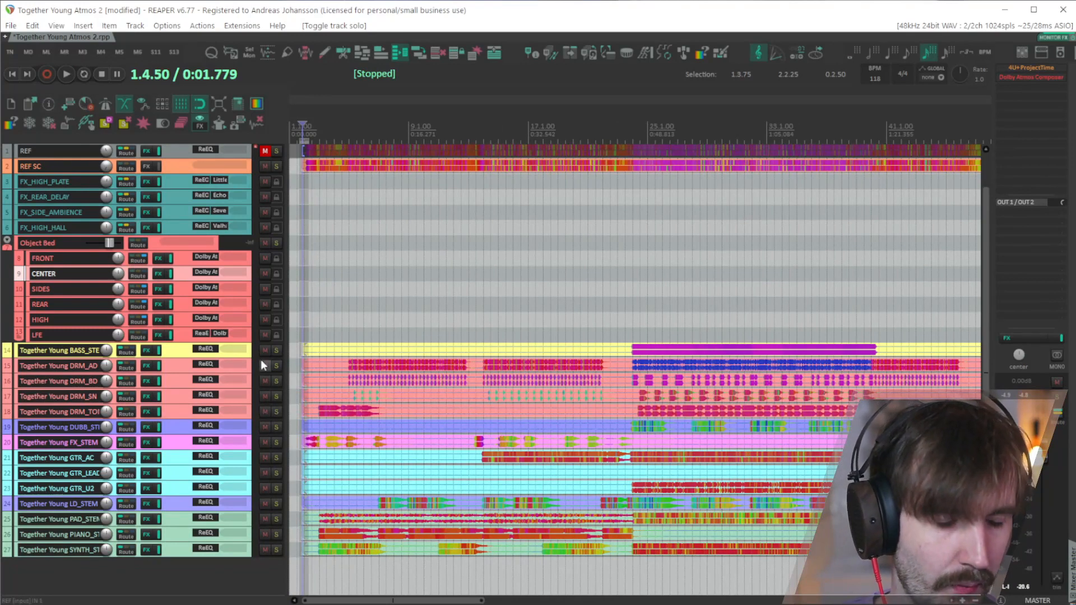
Step: Remove the ReEQ plugin from all fourteen imported stem tracks, from SYNTH up to BASS_STEM
alt+click(207, 549)
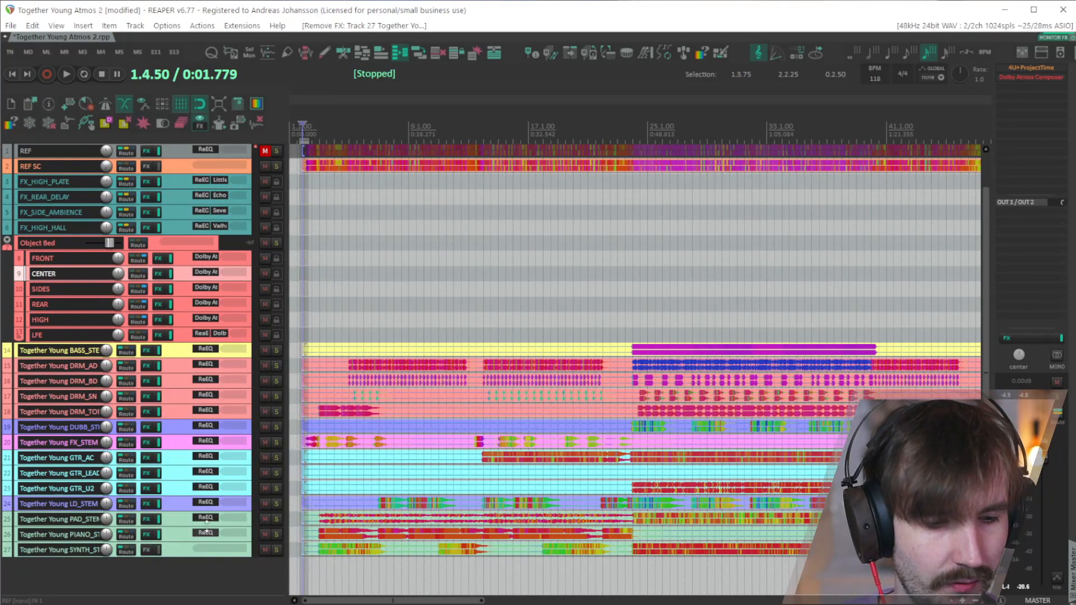
alt+click(207, 533)
alt+click(208, 518)
alt+click(208, 502)
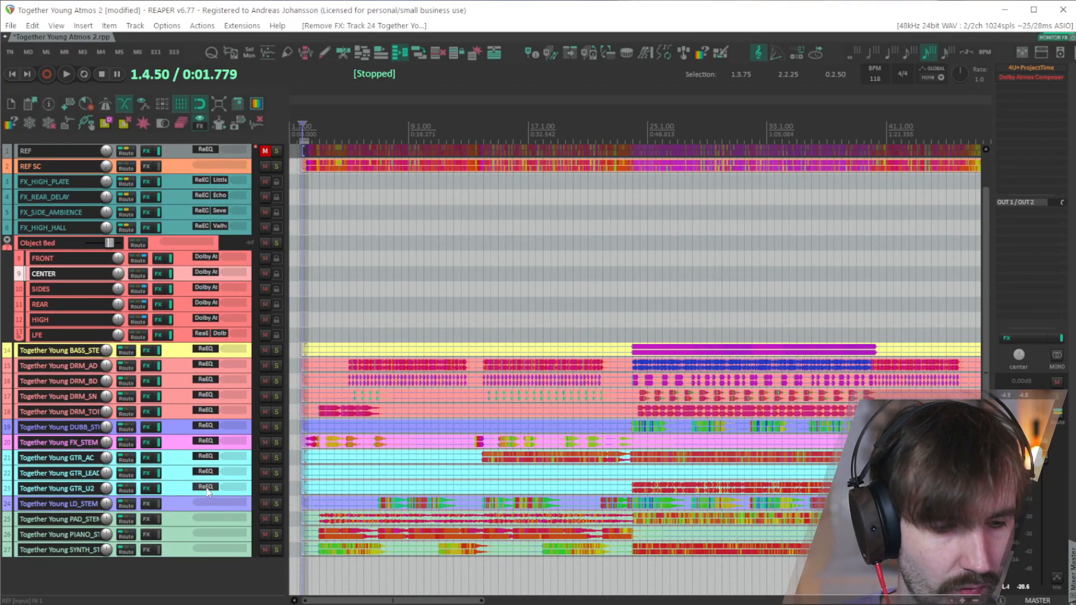
alt+click(208, 487)
alt+click(208, 472)
alt+click(208, 456)
click(211, 443)
alt+click(210, 443)
alt+click(208, 426)
alt+click(206, 411)
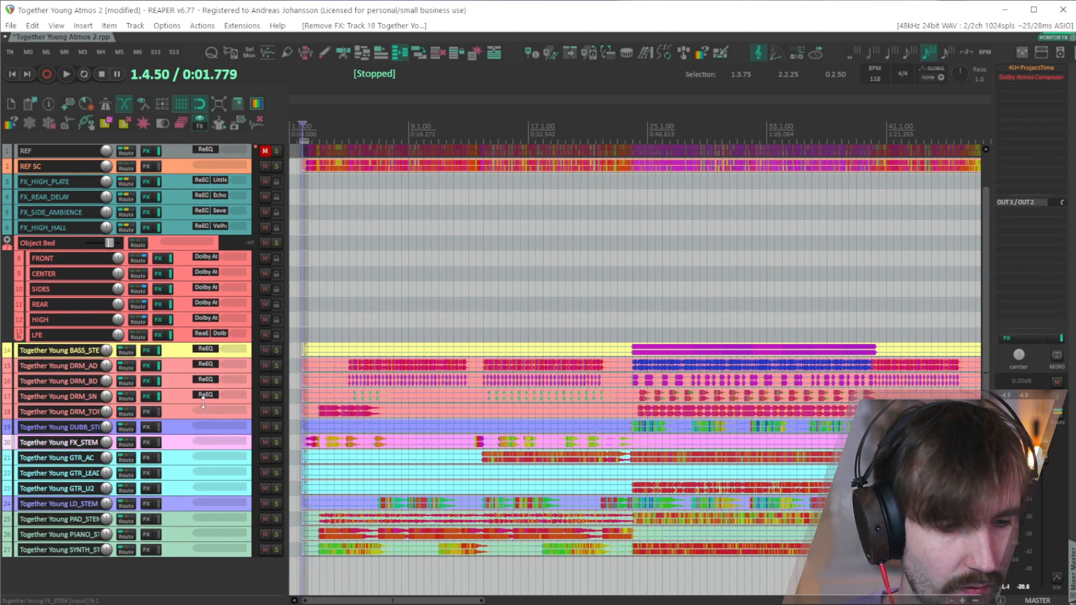
alt+click(211, 380)
alt+click(211, 365)
alt+click(213, 350)
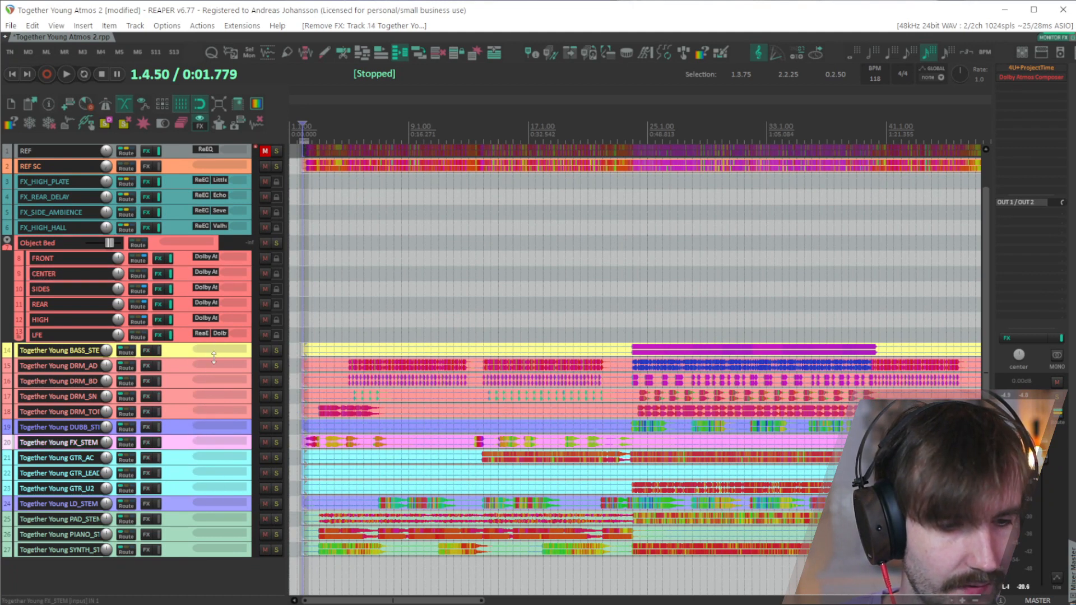
Step: Strip the "Together Young" prefix from the stem track names and order DRM_BD, DRM_SN, DRM_TOMS and DRM_AD above BASS_STEM
click(46, 411)
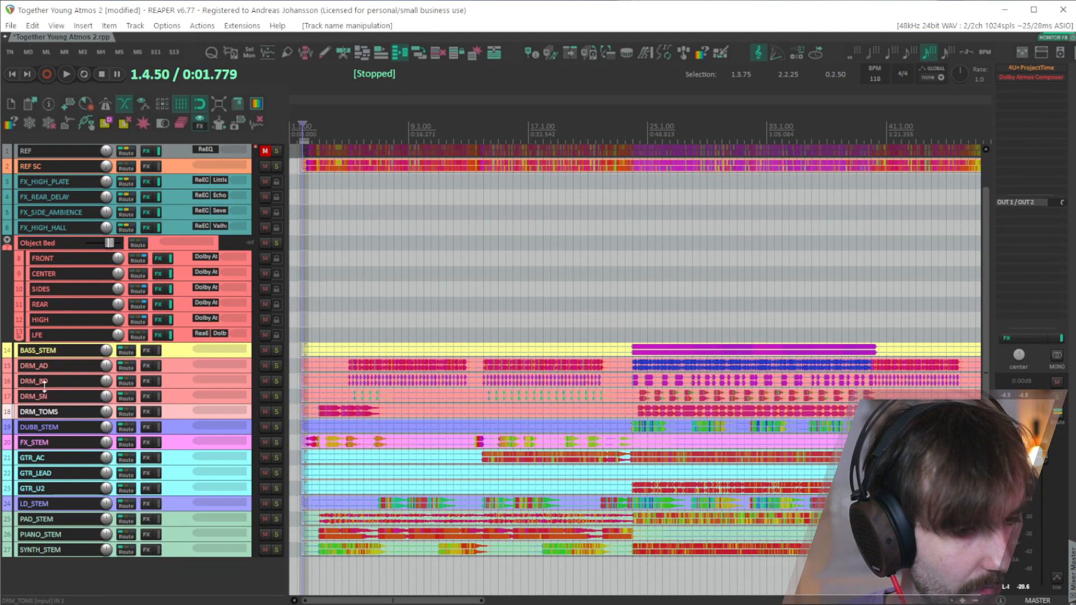
shift+click(44, 368)
drag(44, 368, 10, 410)
key(ctrl+z)
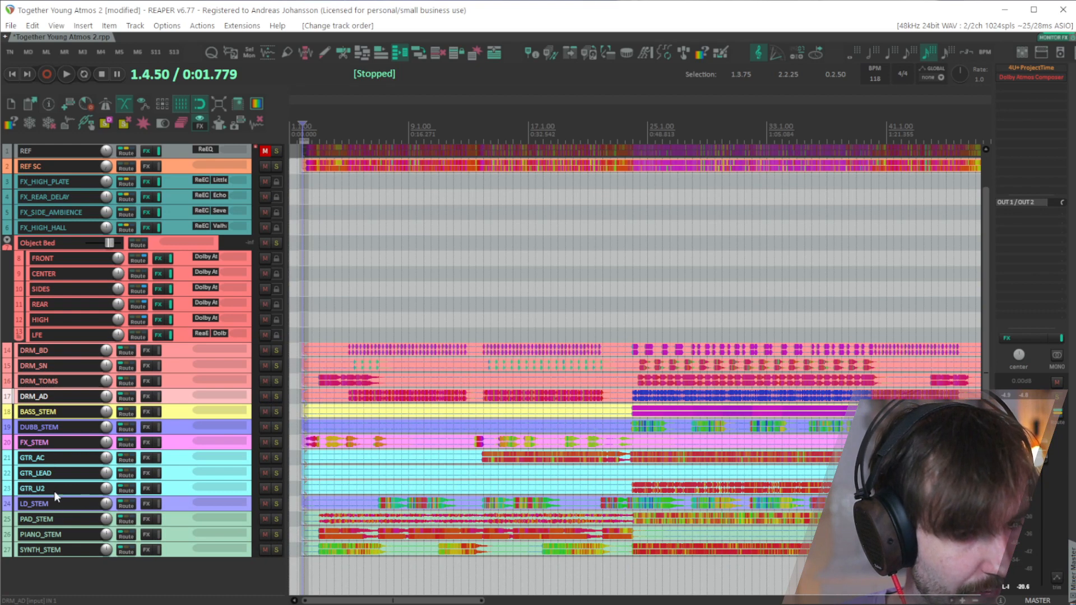
Step: Move the GTR_AC, GTR_LEAD and GTR_U2 tracks directly below BASS_STEM
click(52, 458)
click(50, 521)
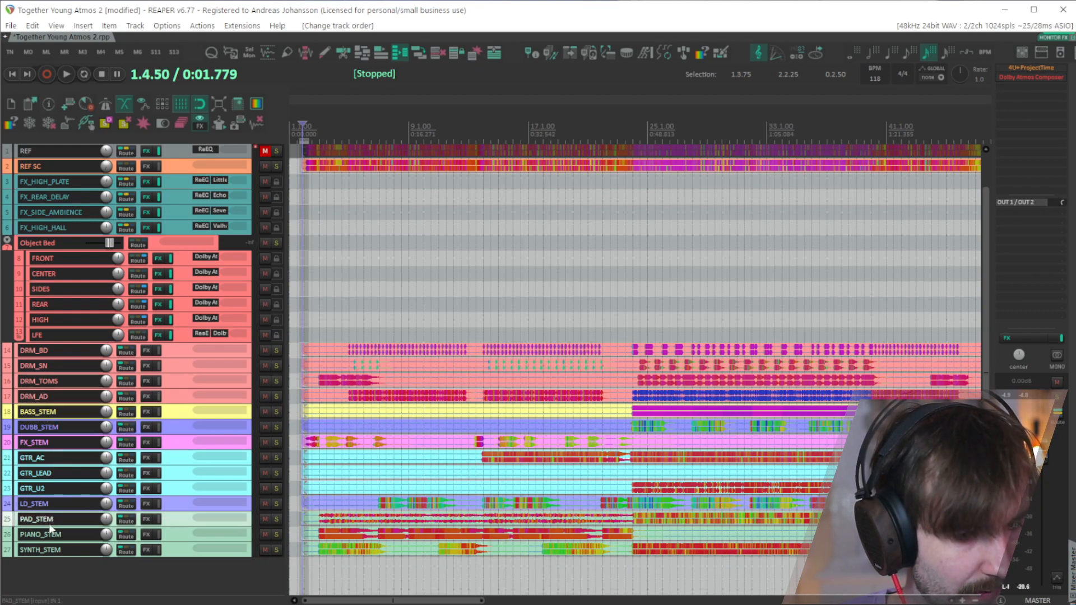
click(52, 491)
shift+click(52, 446)
click(54, 457)
shift+click(51, 491)
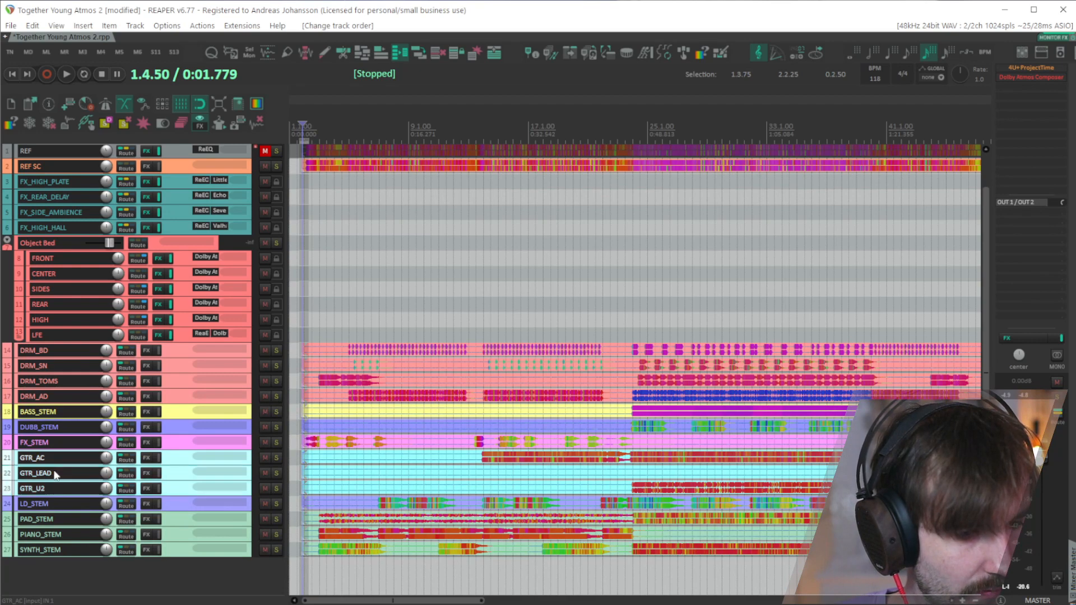
drag(55, 474, 21, 421)
Step: Move the PAD, PIANO and SYNTH stems directly below the guitar tracks, with LD_STEM above DUBB_STEM
click(48, 519)
shift+click(48, 550)
drag(47, 535, 9, 519)
Step: Make a time selection from 24.1.00 to 40.1.00 and place the edit cursor at 25.1.00
scroll(448, 538, down, 5)
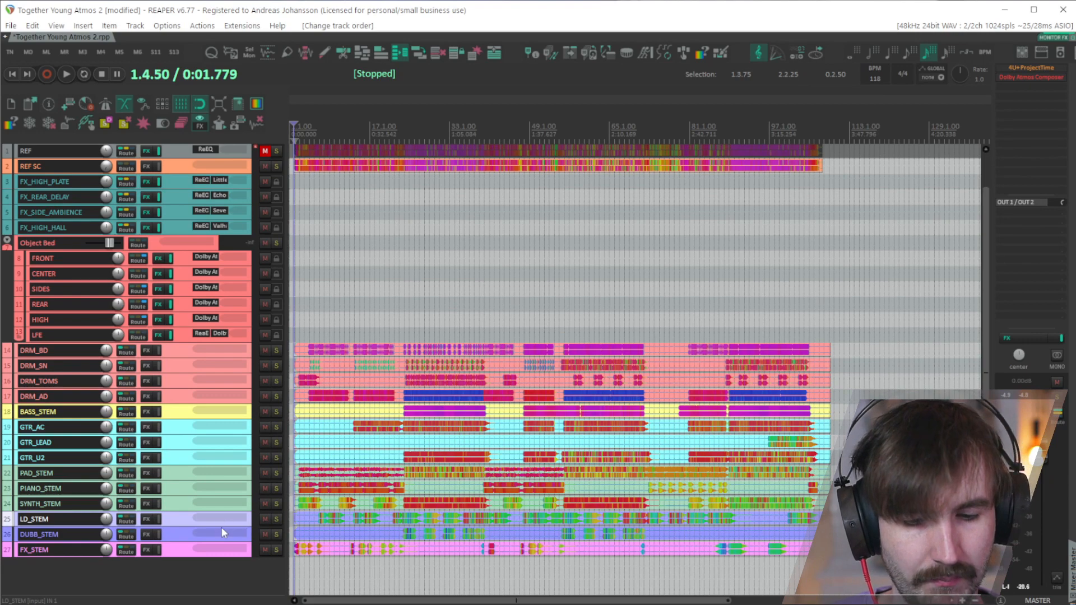
scroll(455, 252, up, 3)
drag(455, 168, 571, 182)
scroll(436, 166, up, 2)
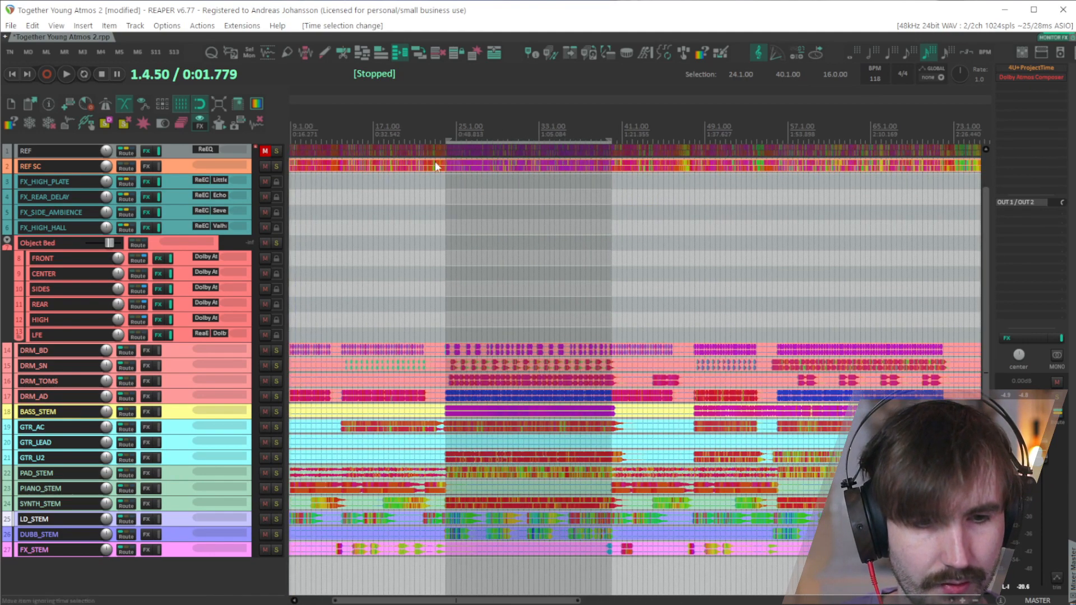
scroll(442, 163, up, 1)
click(458, 125)
Step: Put all stem tracks from DRM_BD to FX_STEM into Group 1 with only Record Arm Lead enabled
click(181, 549)
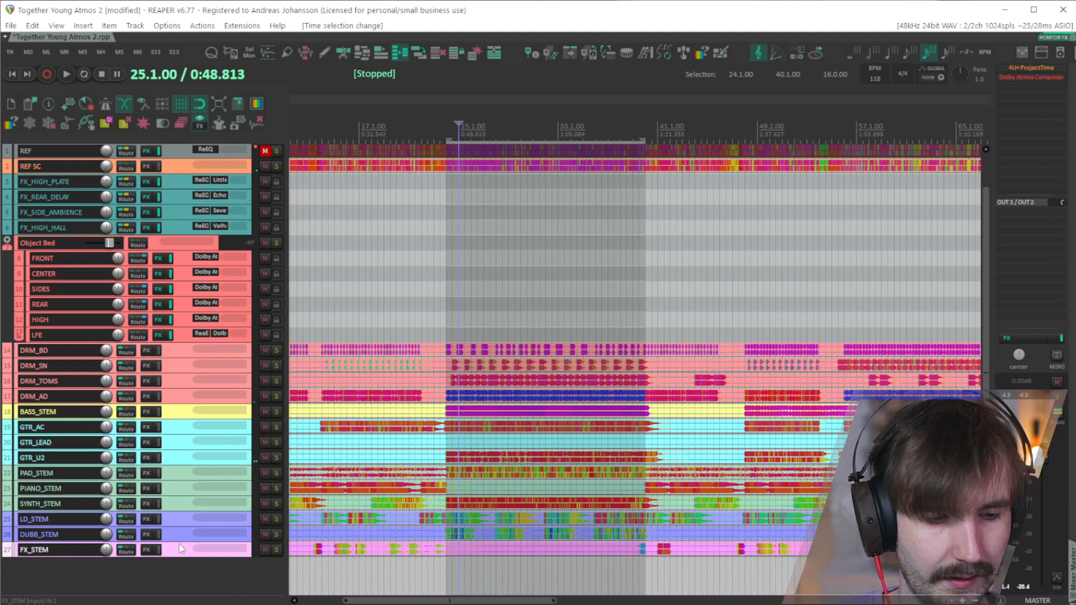
shift+click(166, 351)
key(shift+g)
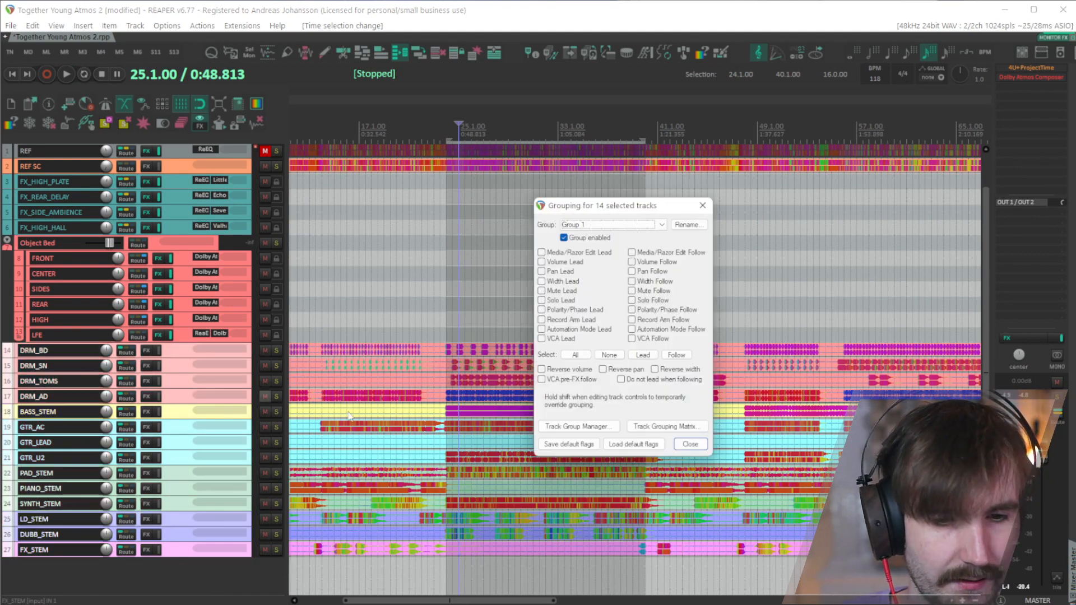
click(541, 253)
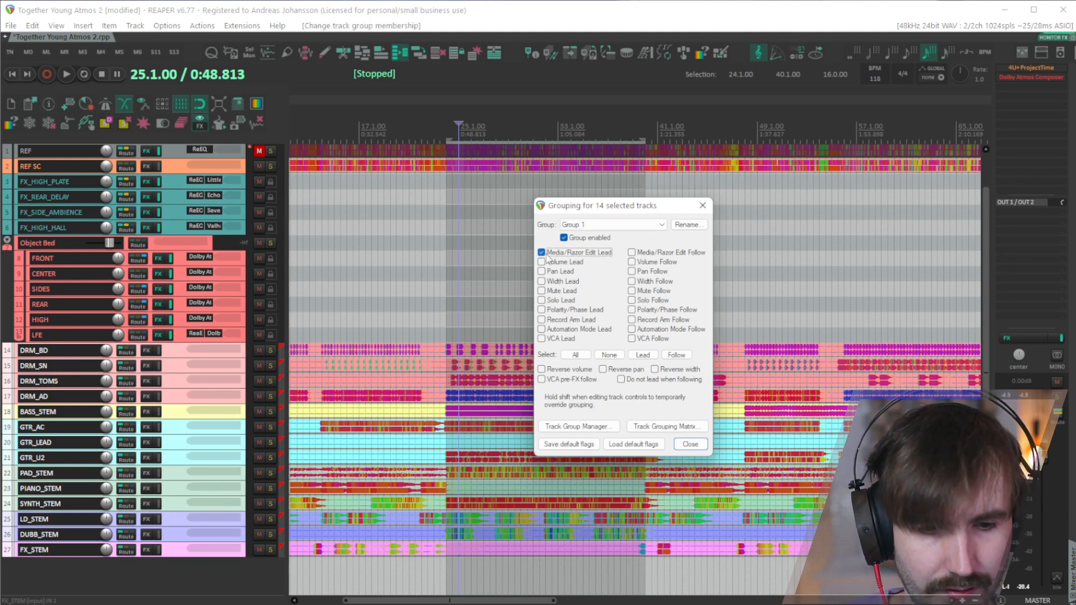
click(551, 253)
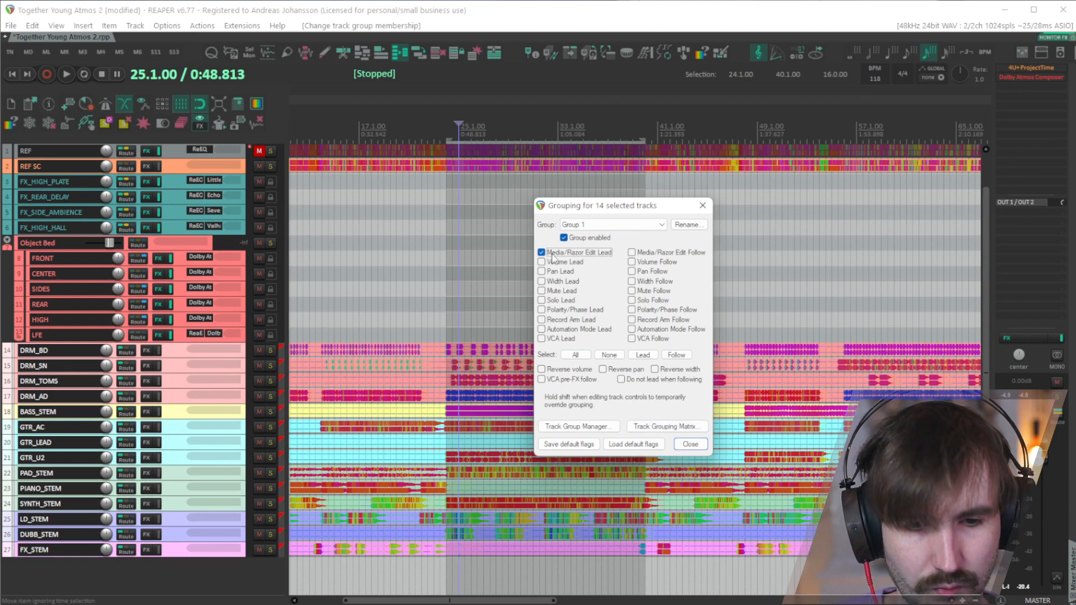
click(574, 320)
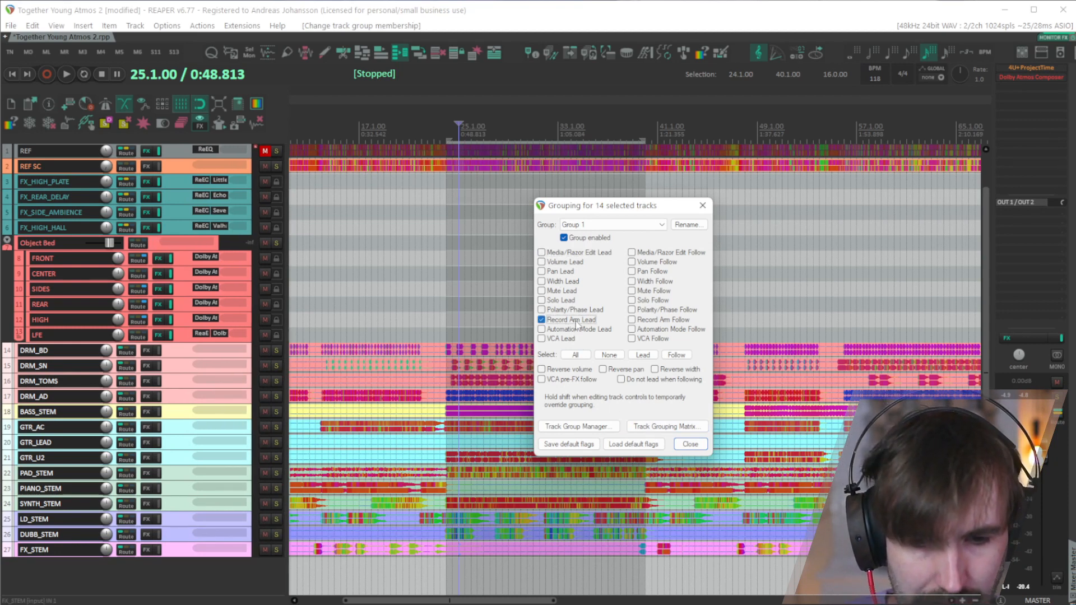
click(700, 207)
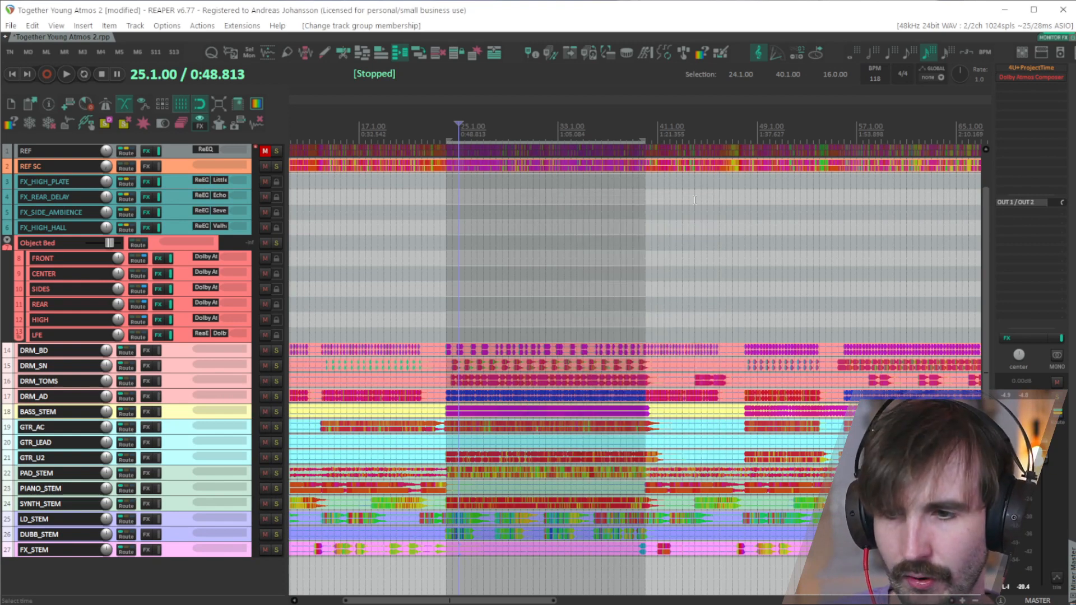
Step: Review the "double click" mouse modifiers for the Track control panel and Mixer control panel contexts in the preferences
click(226, 599)
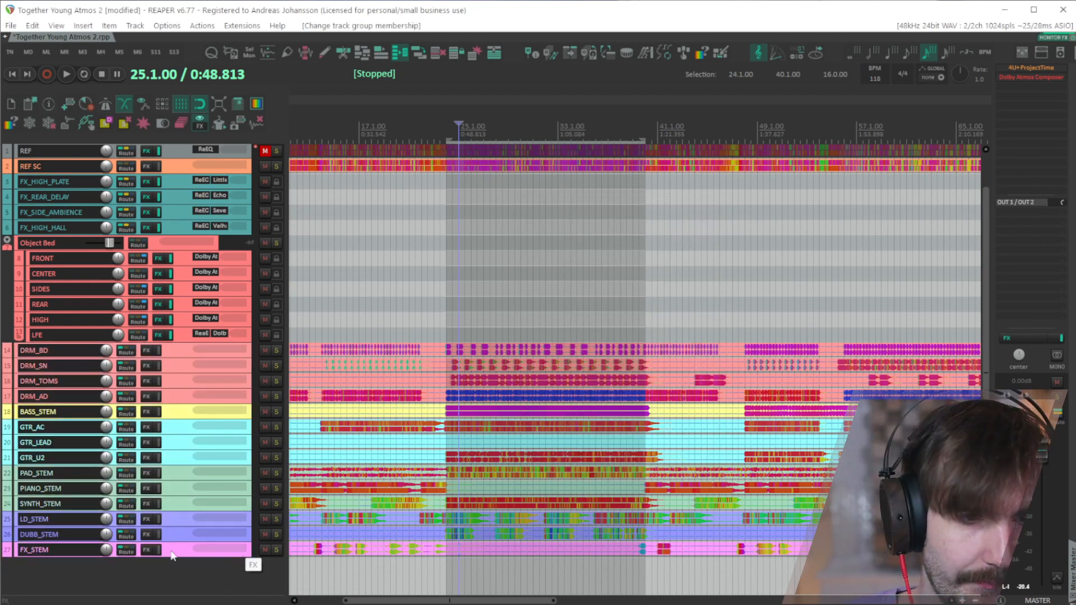
click(167, 26)
click(188, 519)
click(456, 224)
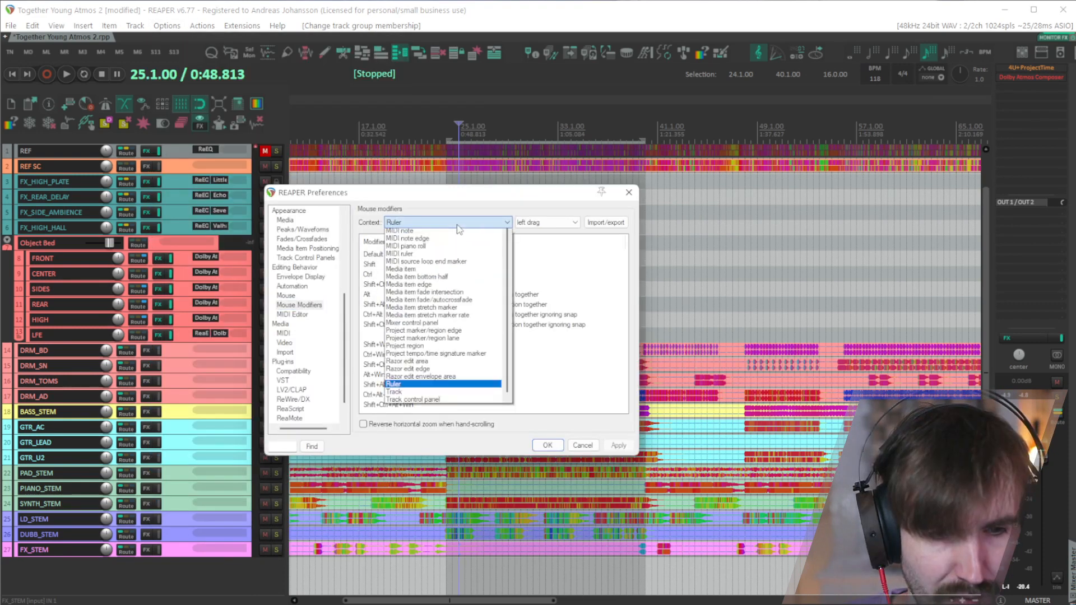
click(465, 455)
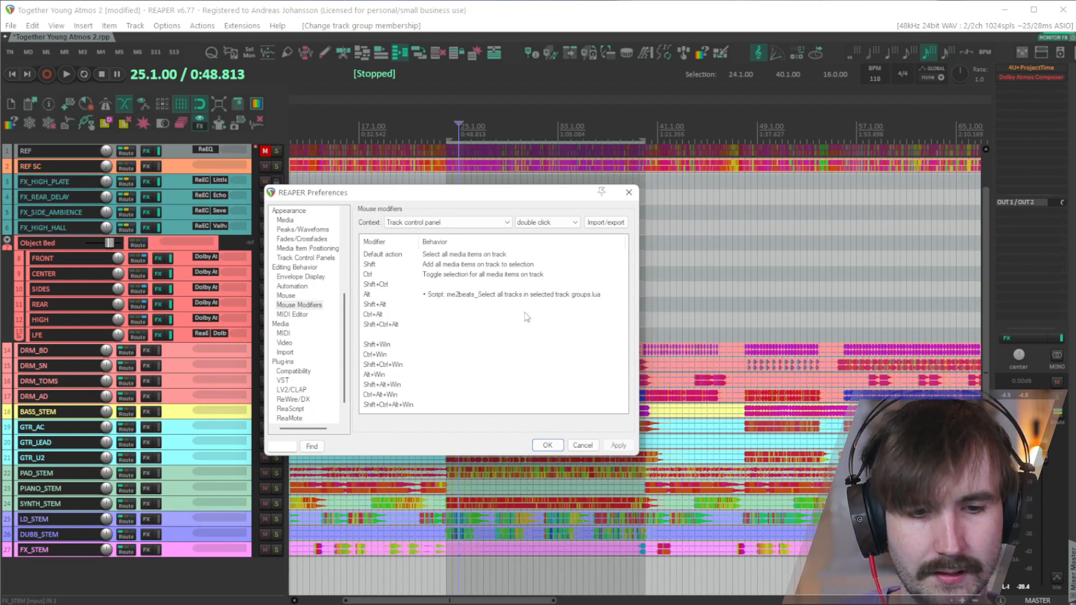
click(474, 222)
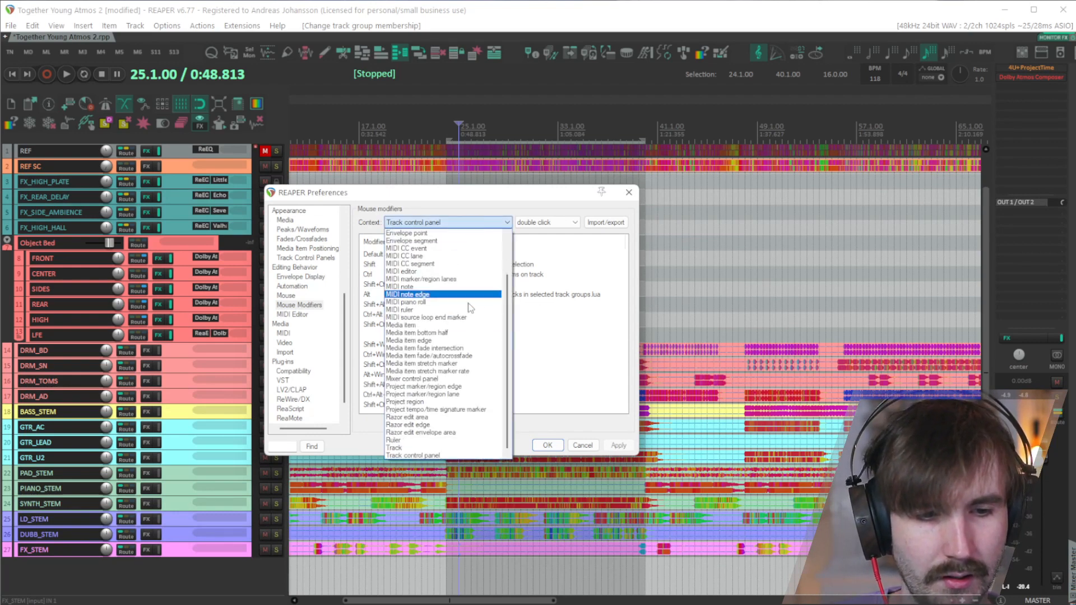
click(465, 424)
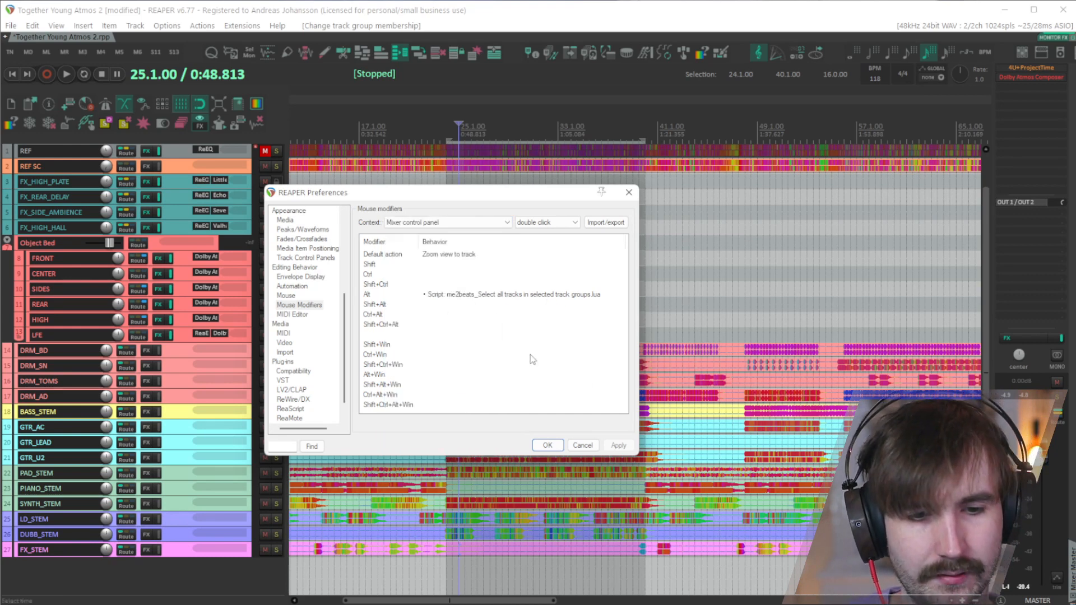
click(551, 445)
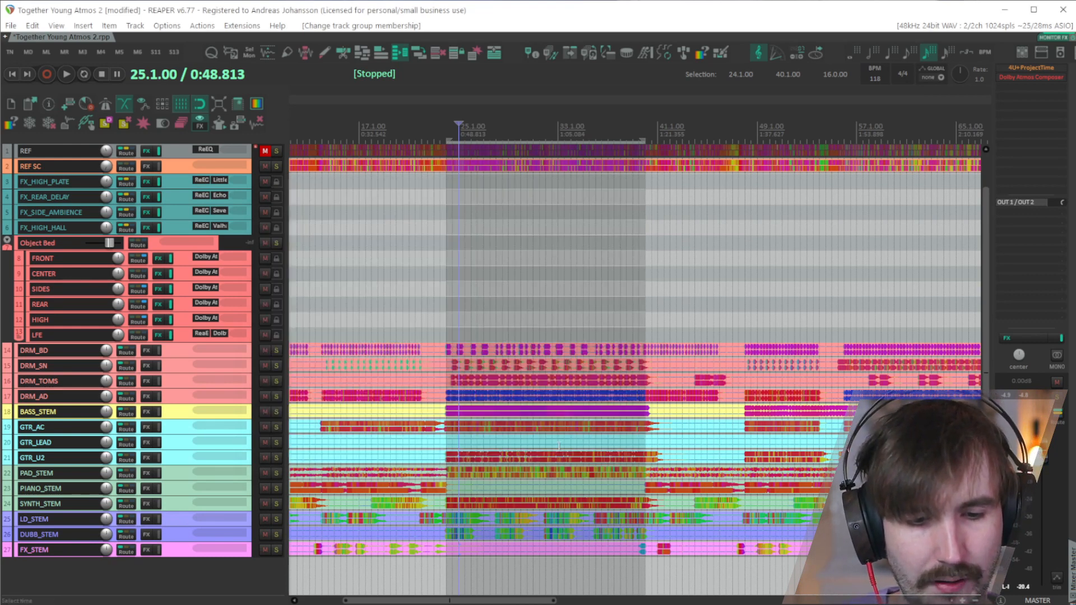
Step: Select all stem tracks and add the Atmos Start FX chain to them through the Fast FX Finder
double_click(187, 503)
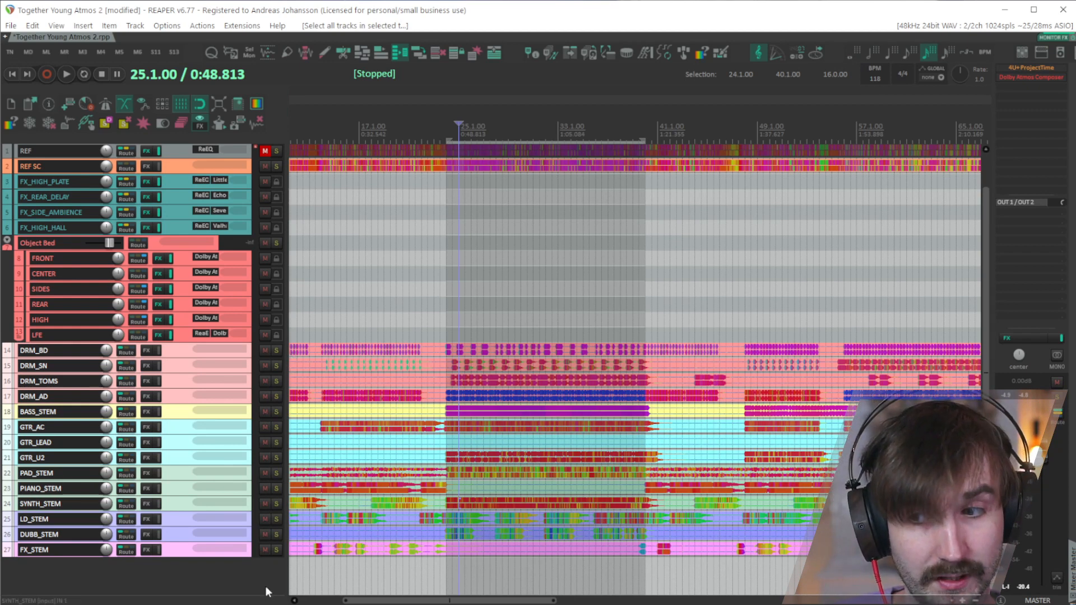
key(ctrl+z)
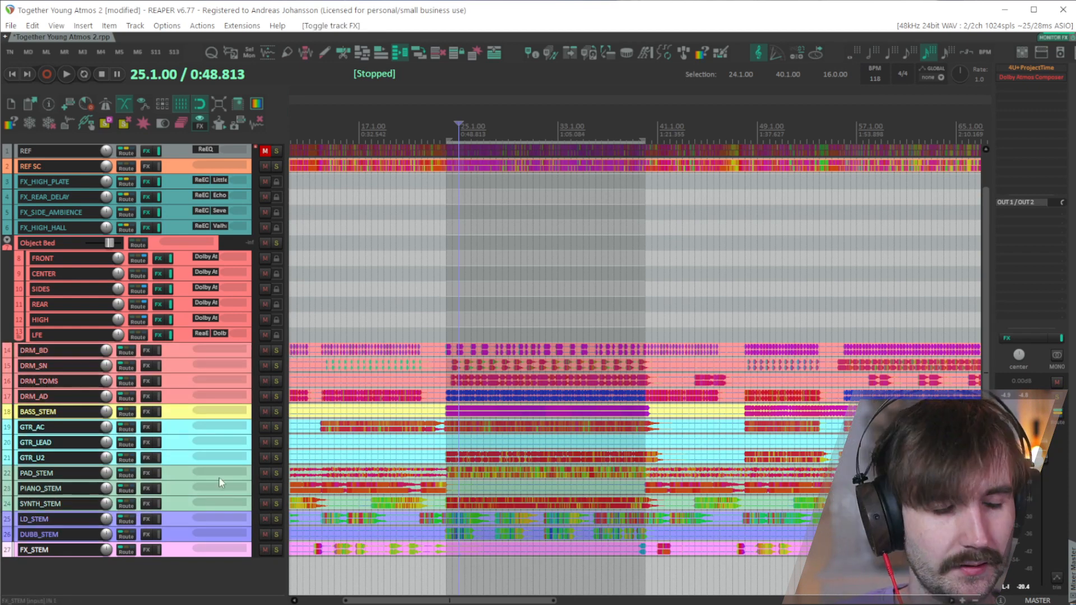
shift+click(168, 354)
key(f)
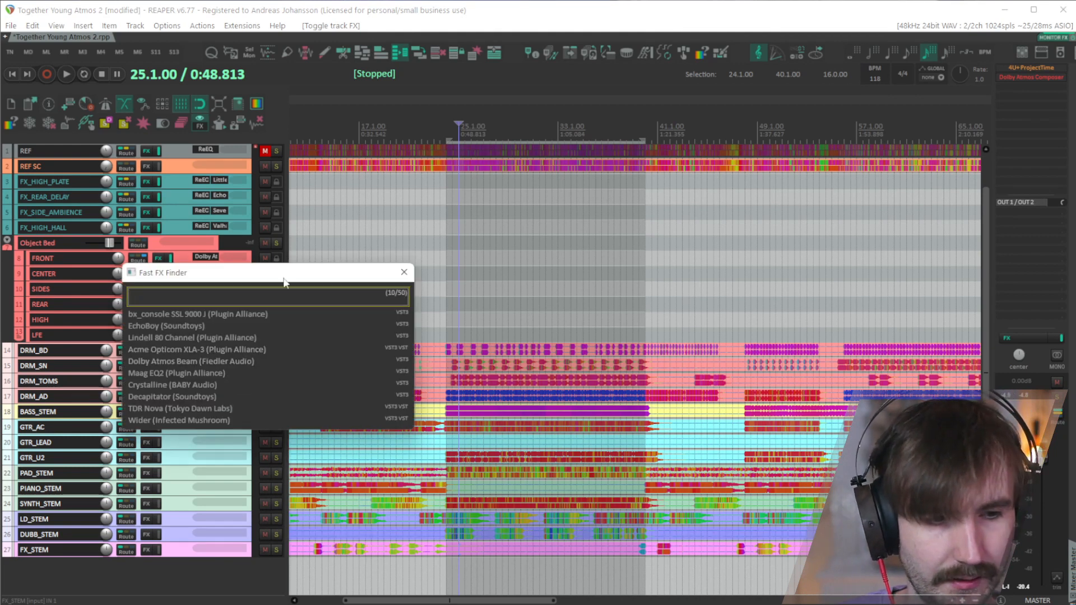
text(atm)
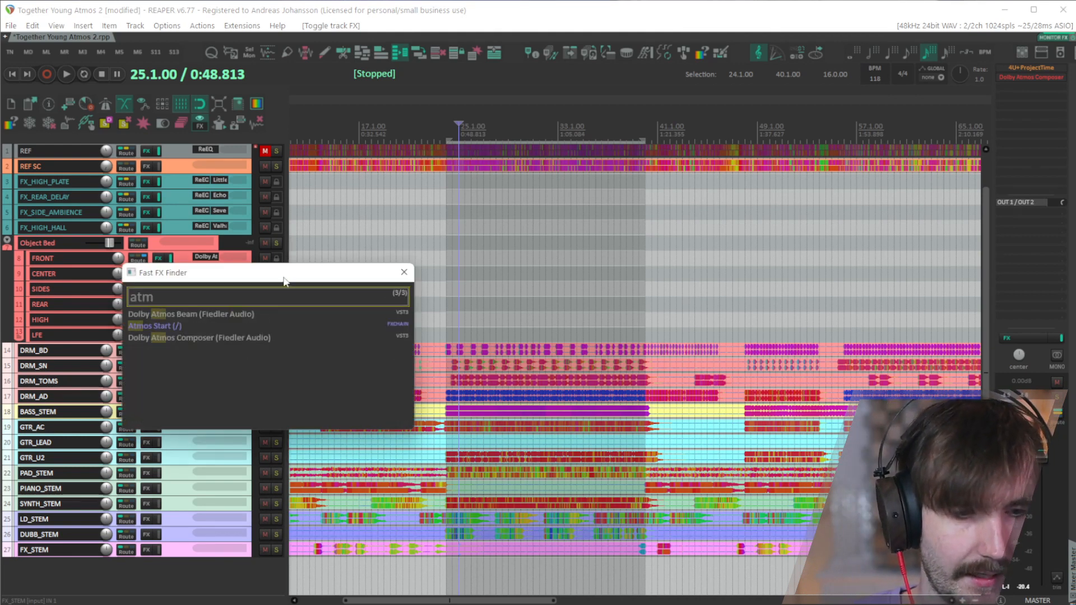
click(147, 327)
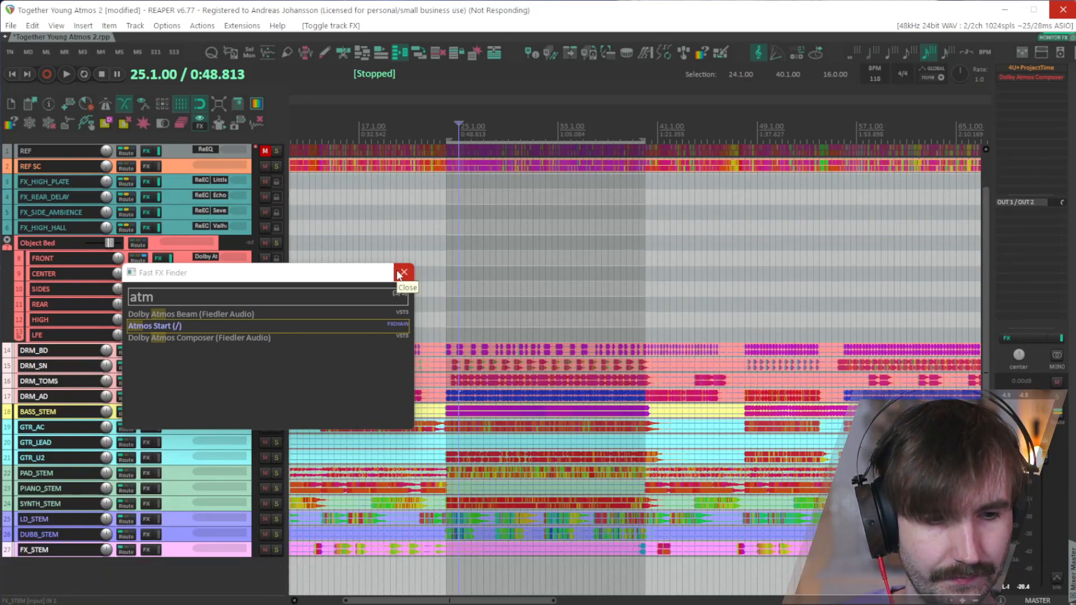
Step: Show the stem tracks in the mixer and inspect the Maag EQ4 plugin on DRM_BD
key(ctrl+m)
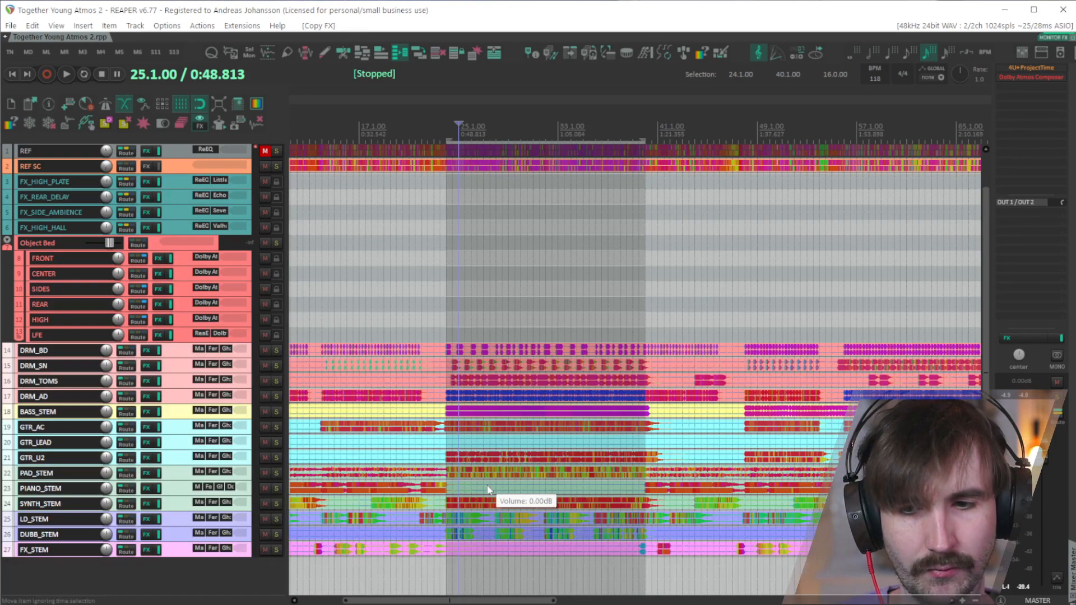
key(ctrl+m)
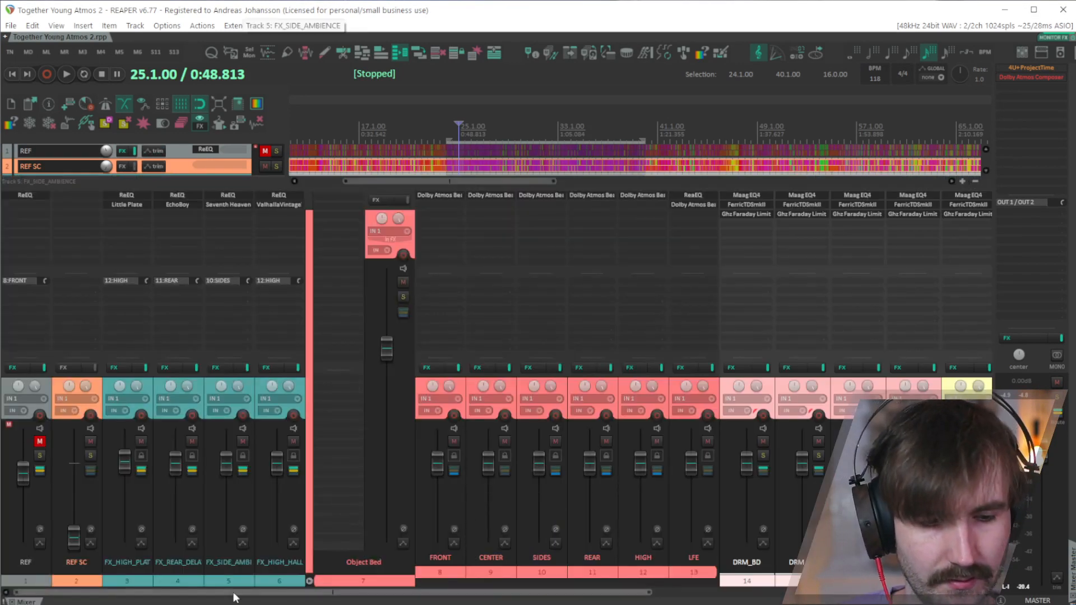
drag(231, 592, 558, 593)
click(256, 194)
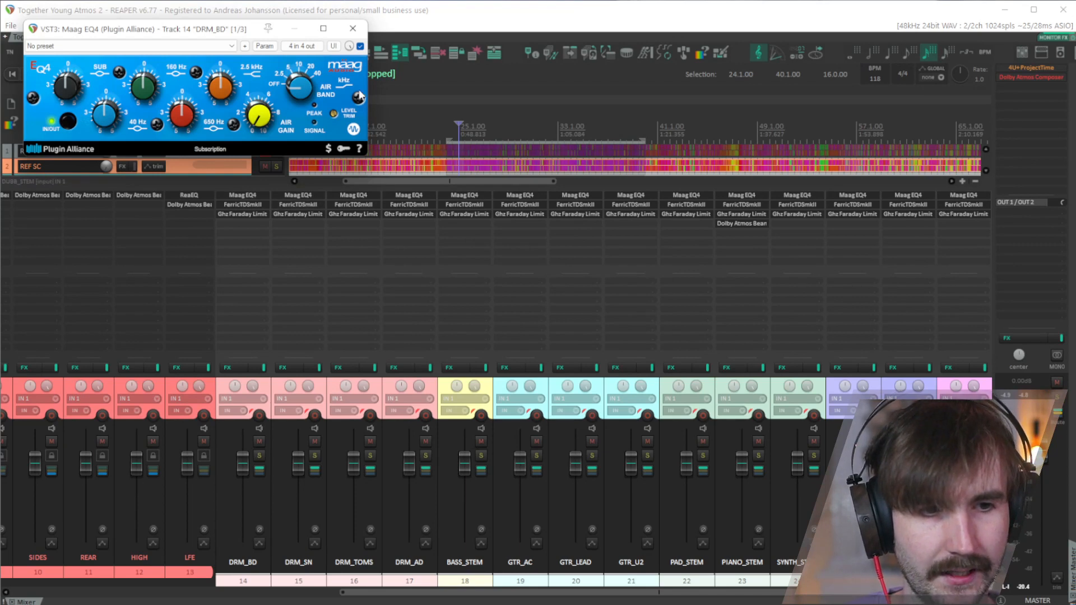
click(352, 28)
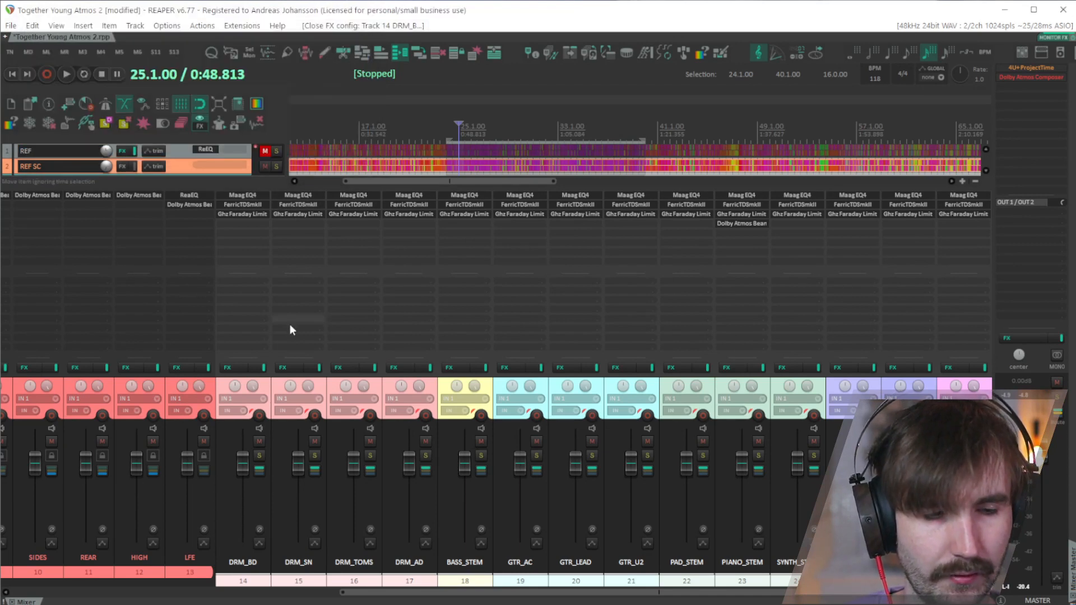
Step: Inspect the FerricTDSmkII and Ghz Faraday Limiter 3 plugins on the DRM_BD track
click(237, 207)
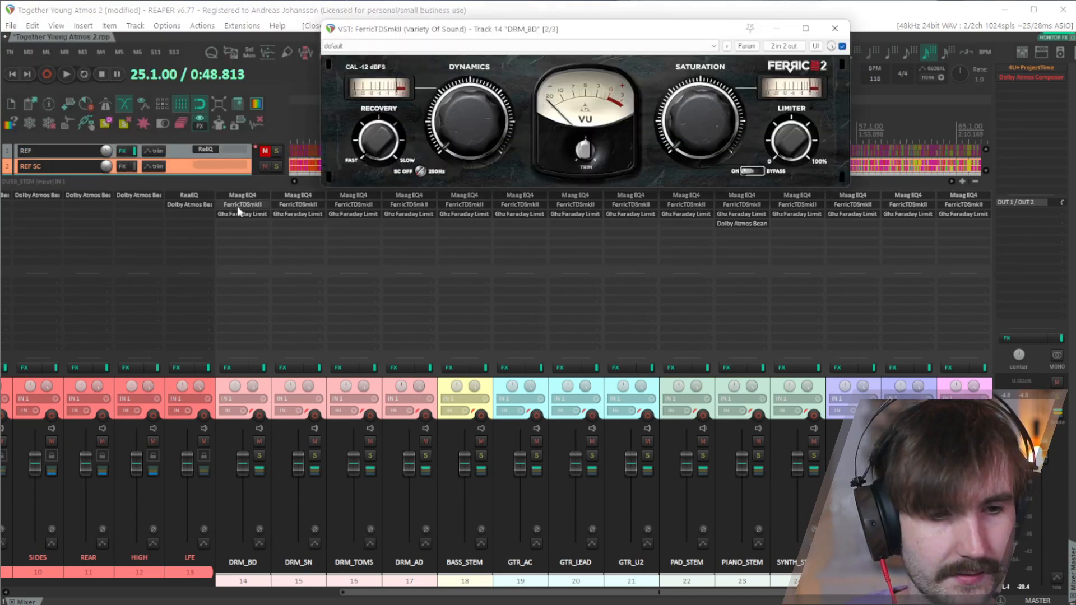
drag(578, 29, 524, 218)
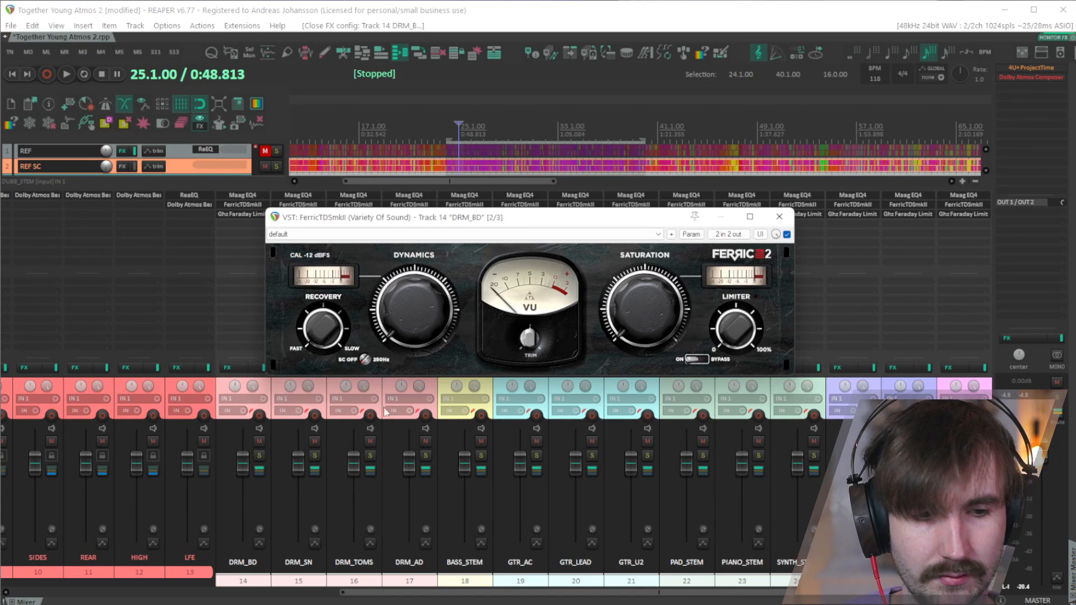
click(779, 216)
click(241, 213)
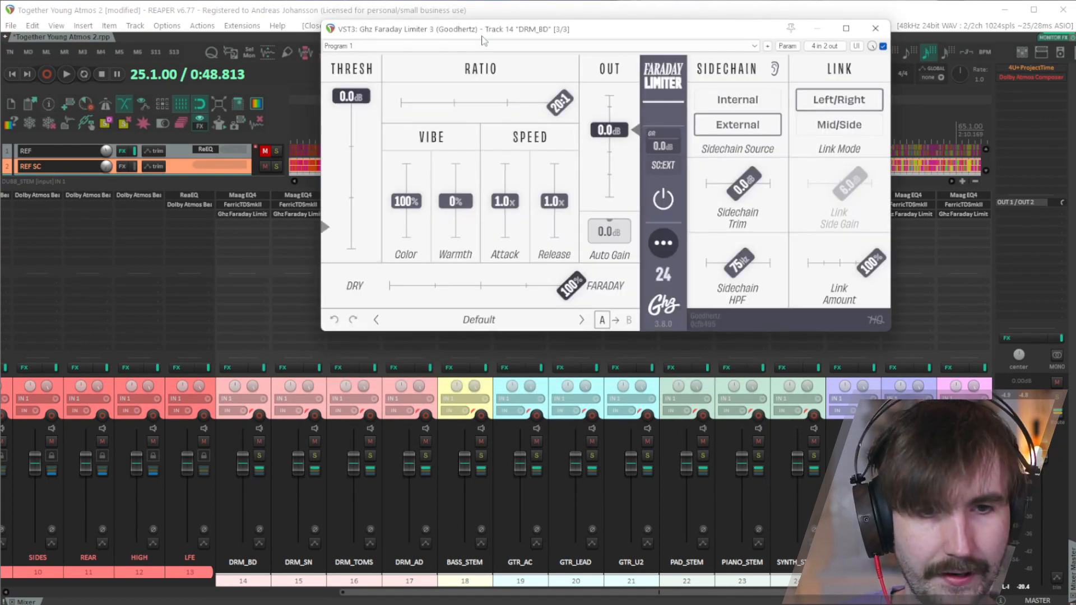
drag(487, 42, 399, 220)
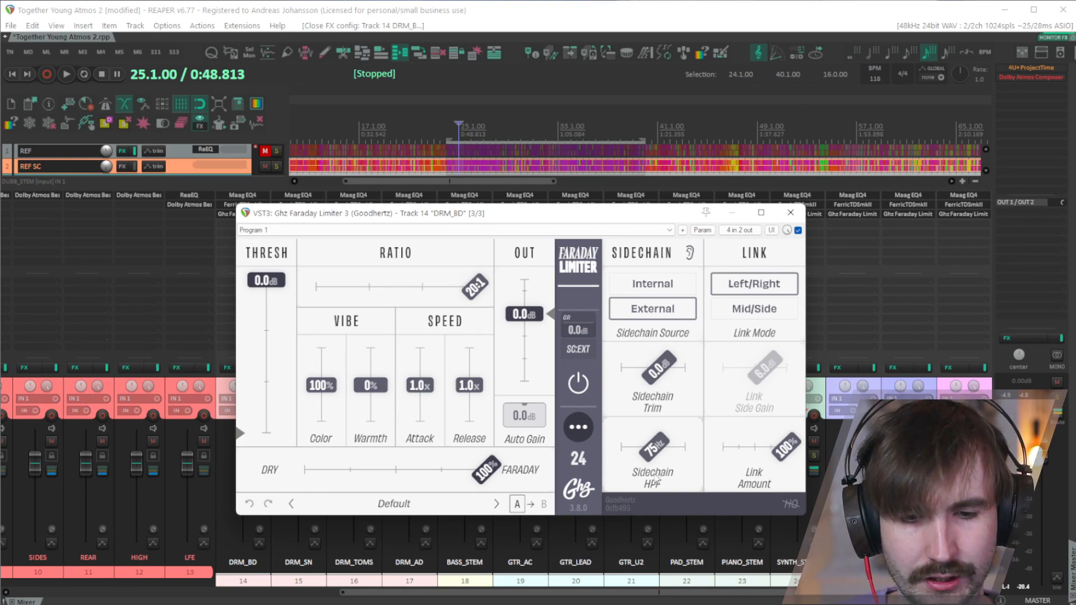
Step: In the Routing Matrix, create a pre-fader (post-FX) send from REF SC to channels 3/4 of DRM_BD
click(790, 212)
key(ctrl+m)
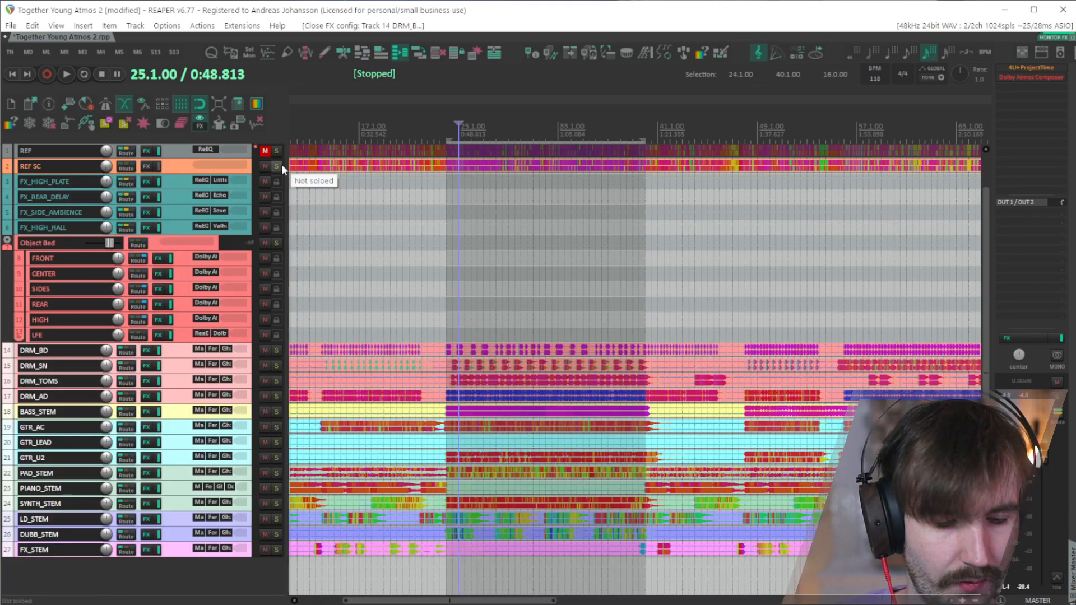
key(alt+r)
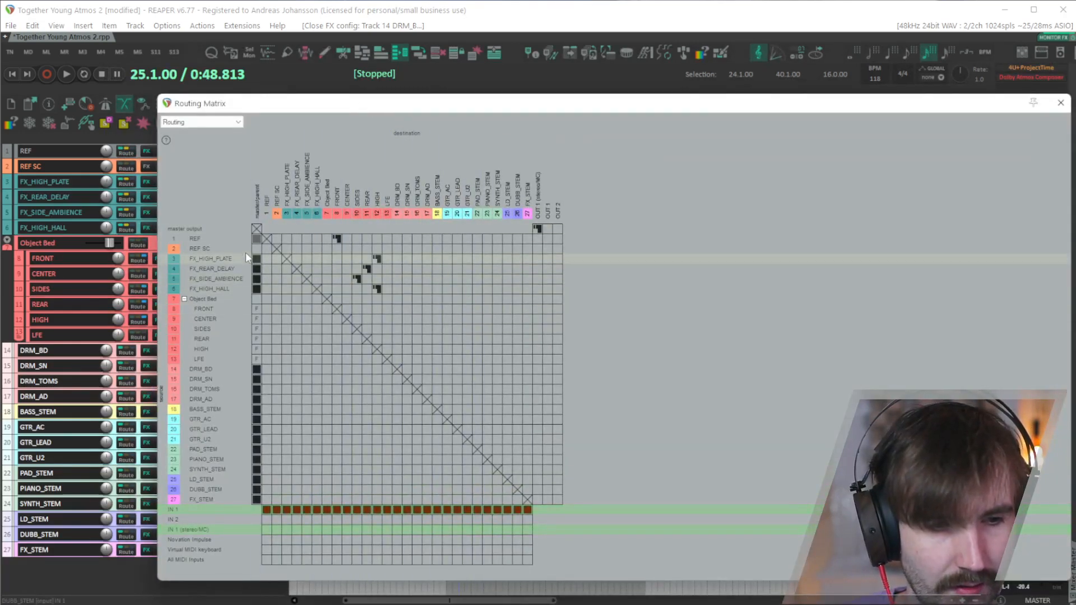
click(397, 249)
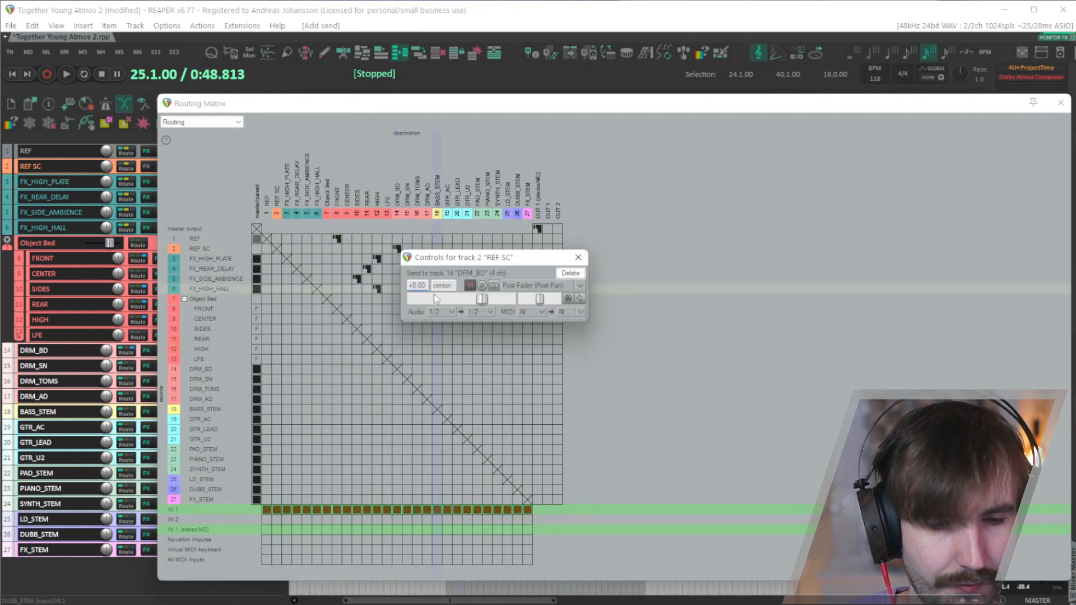
click(479, 314)
click(520, 348)
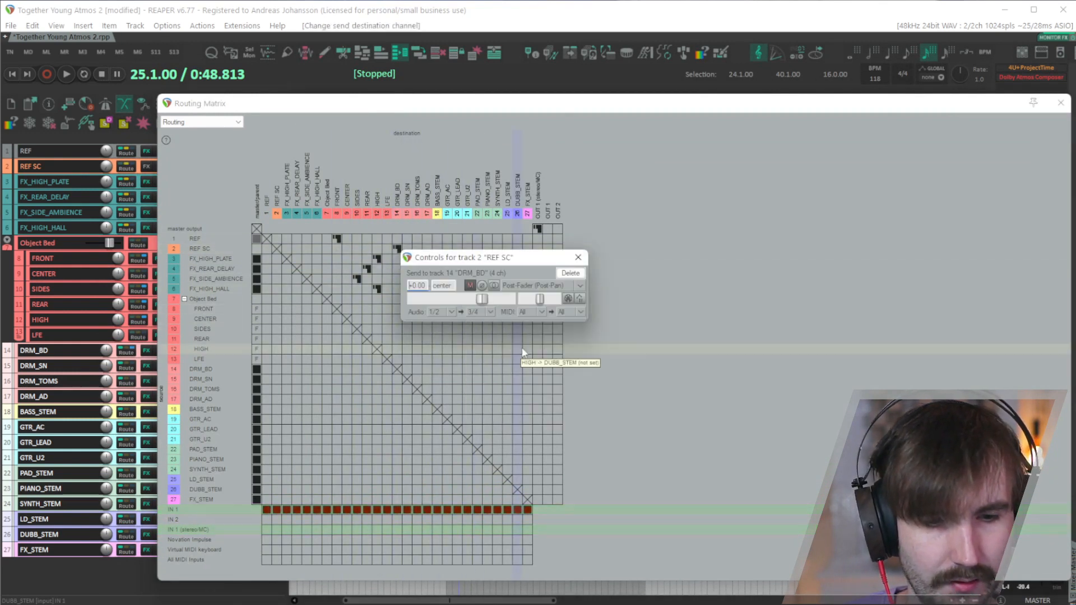
click(530, 286)
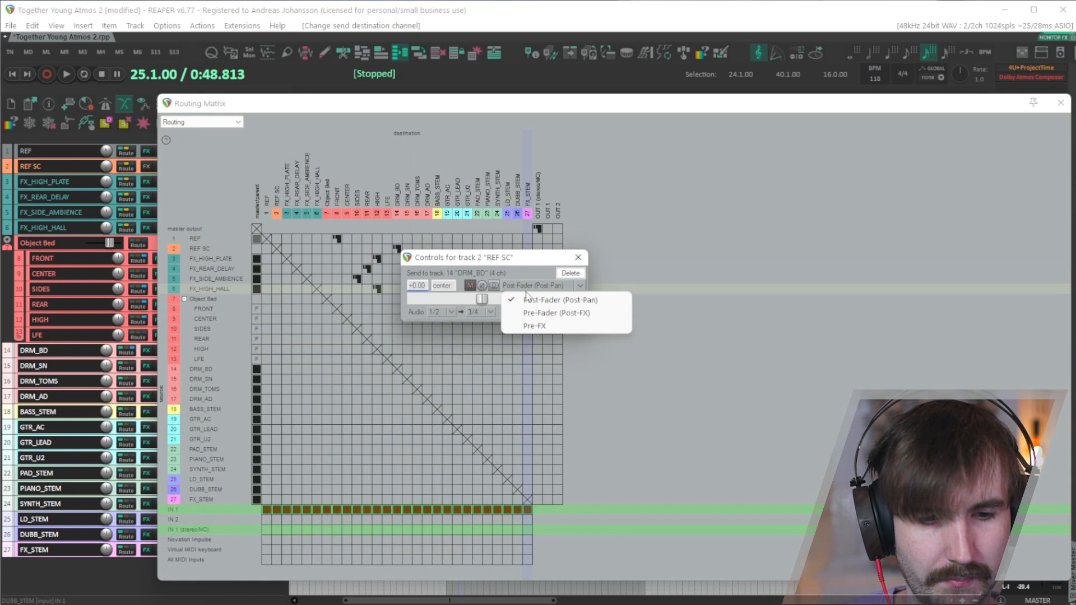
click(548, 314)
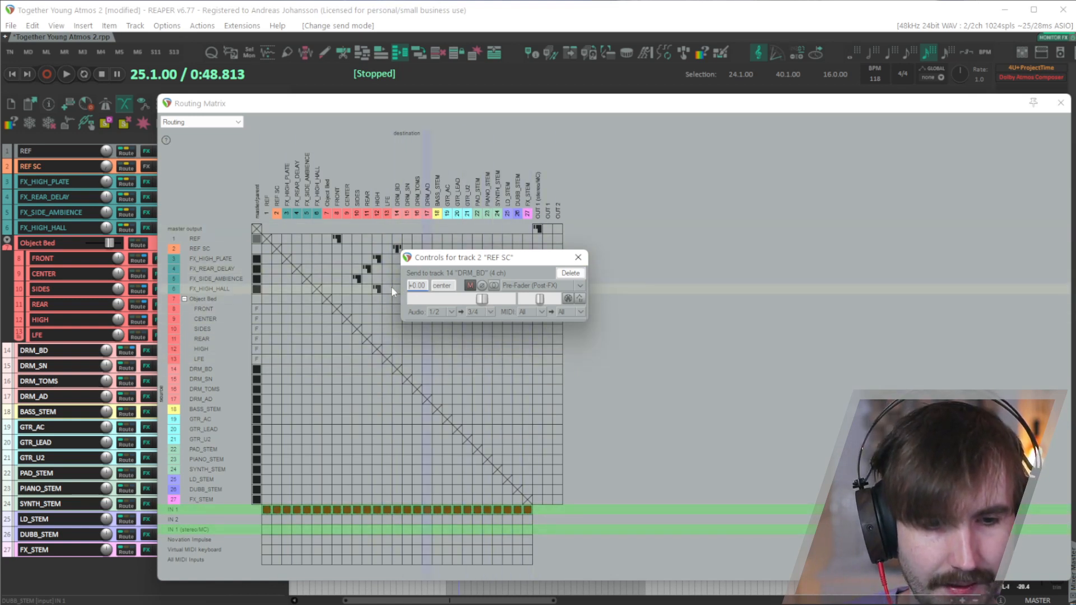
Step: Set the volume of the REF SC send to DRM_BD to -7 dB and close its controls
scroll(479, 300, down, 3)
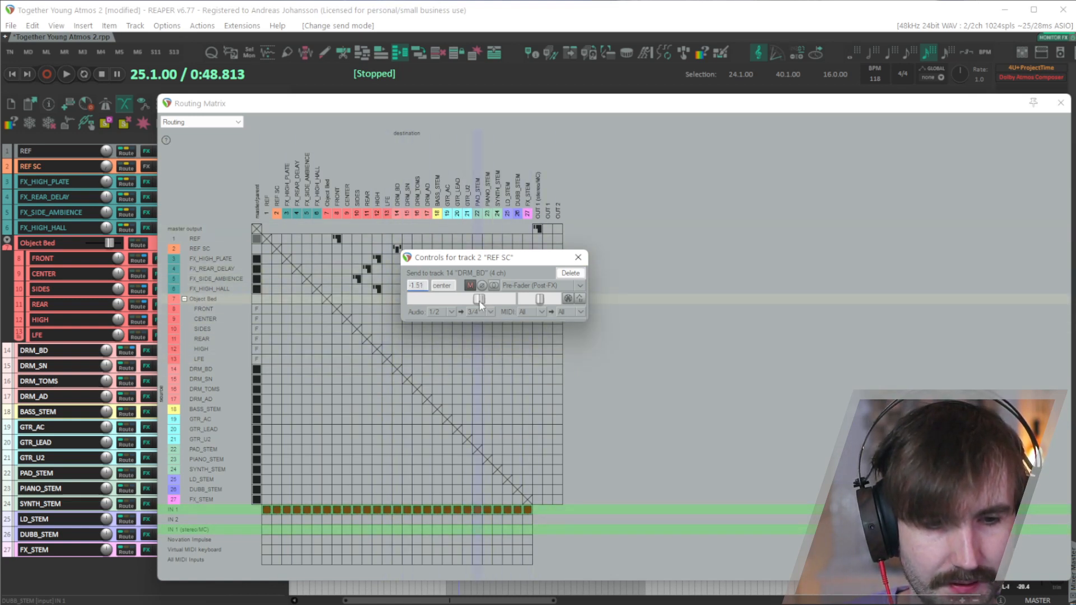
scroll(479, 300, down, 2)
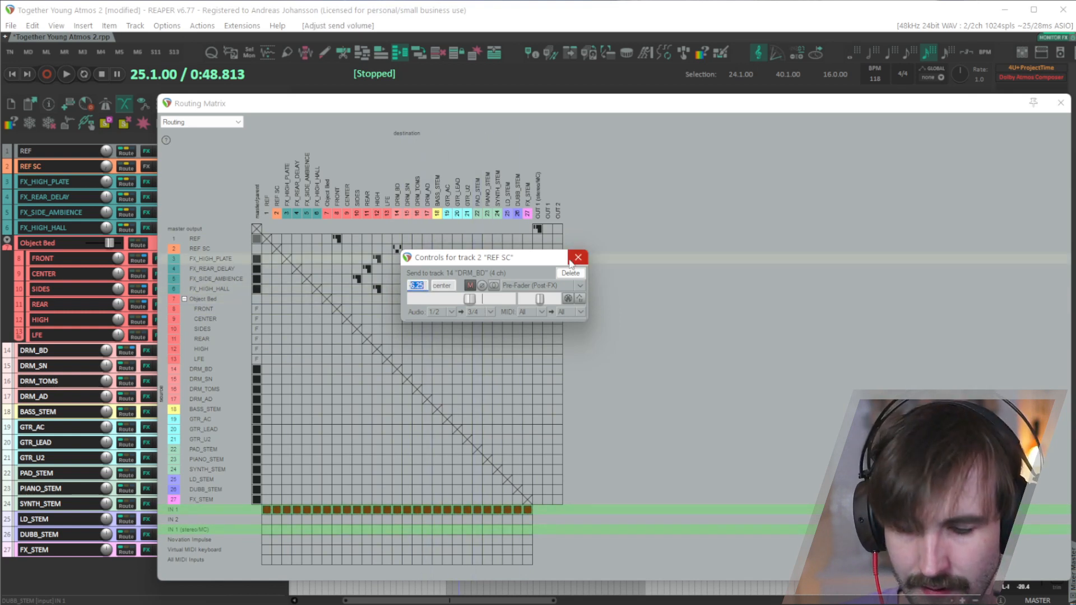
text(-7)
key(Return)
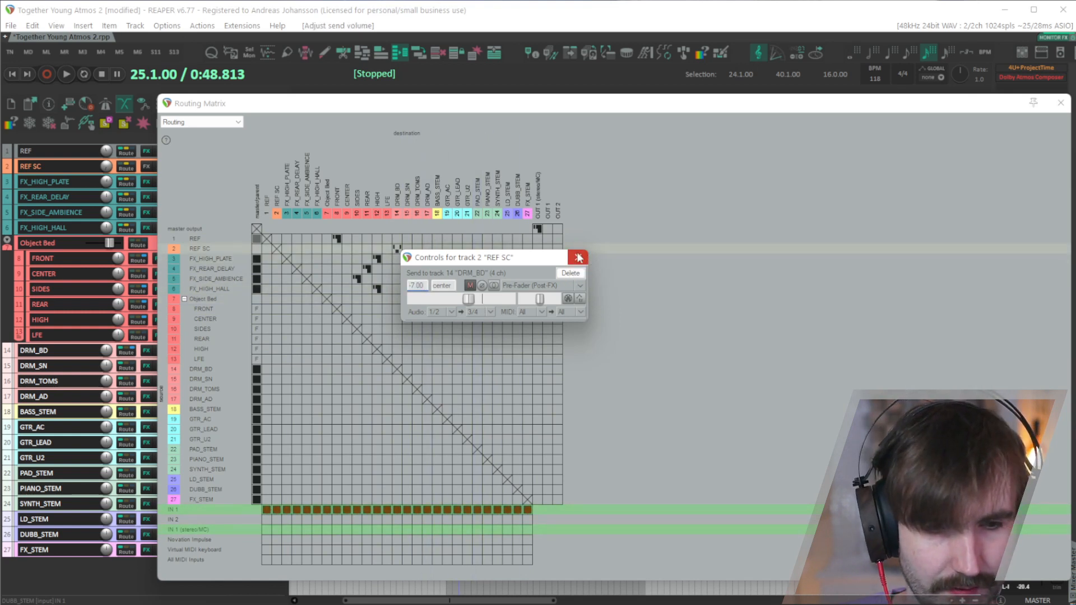
click(585, 256)
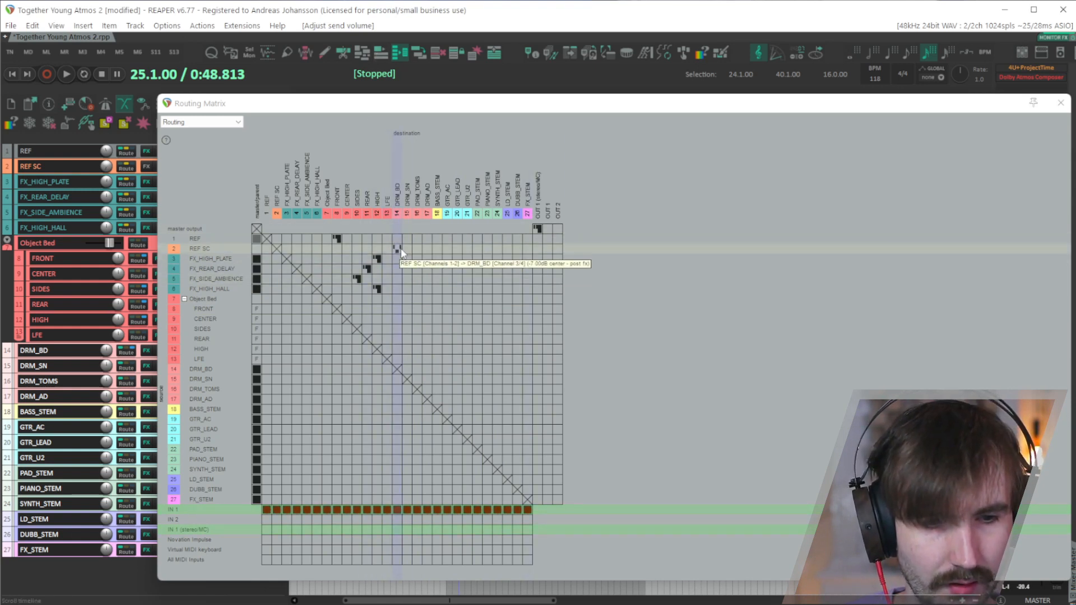
Step: Add REF SC sends to the remaining stem tracks, DRM_SN through FX_STEM, and play the section with the mixer shown to check the signal
drag(407, 249, 532, 252)
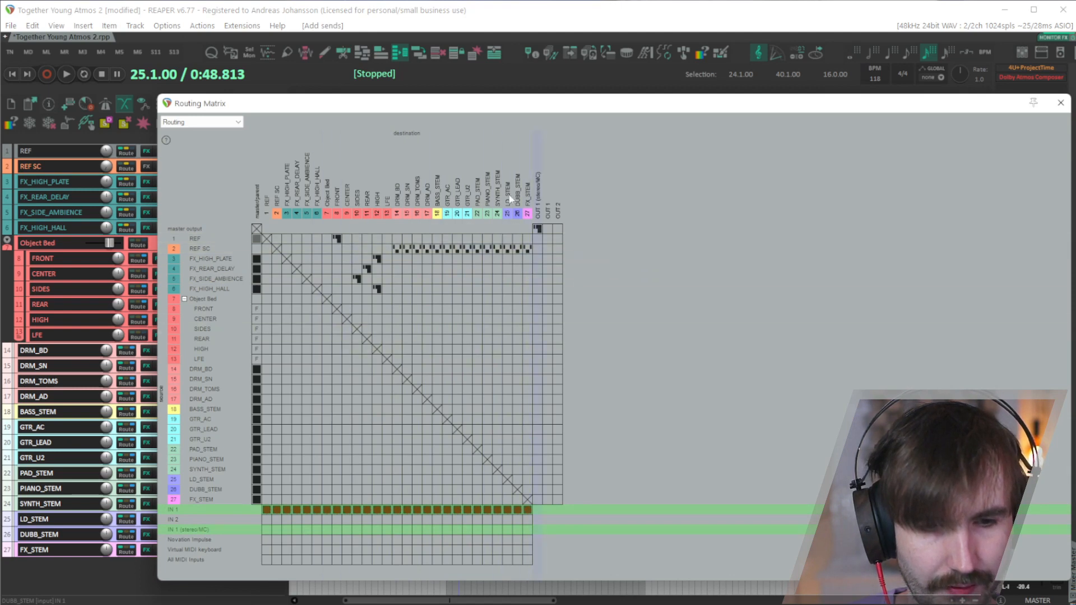
click(1061, 102)
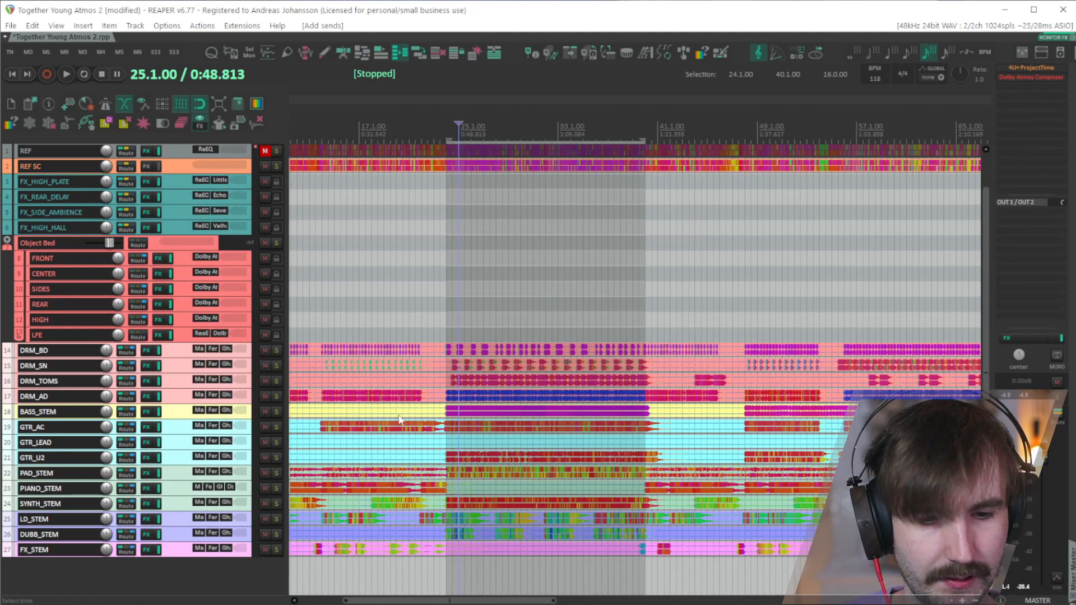
key(ctrl+m)
key(space)
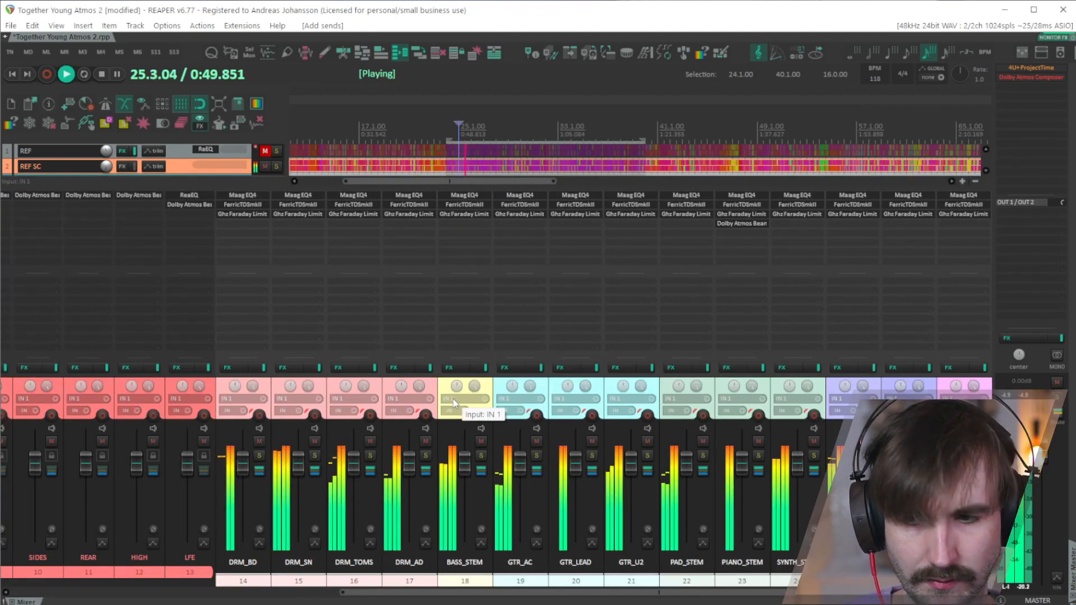
key(space)
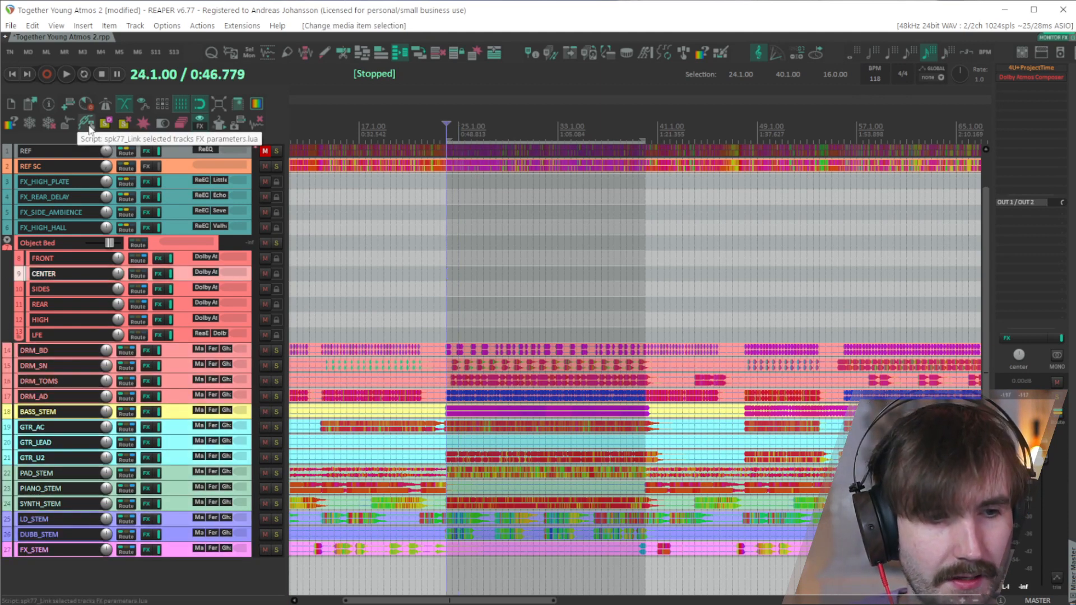
Step: Select all stem tracks and vary the 160 Hz gain in Maag EQ4 to test the FX parameter linking
double_click(176, 408)
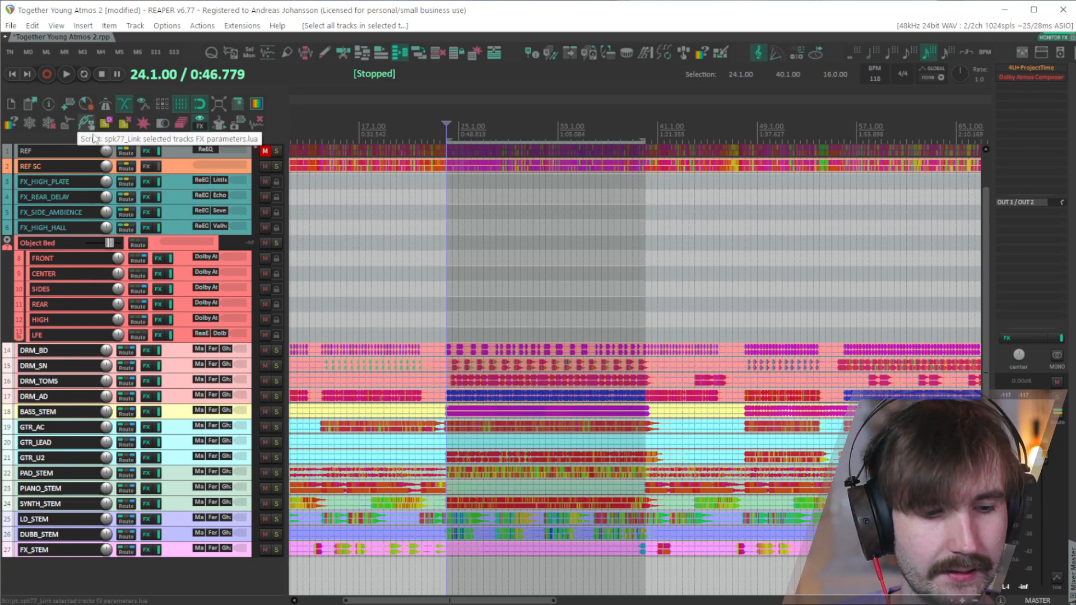
click(197, 349)
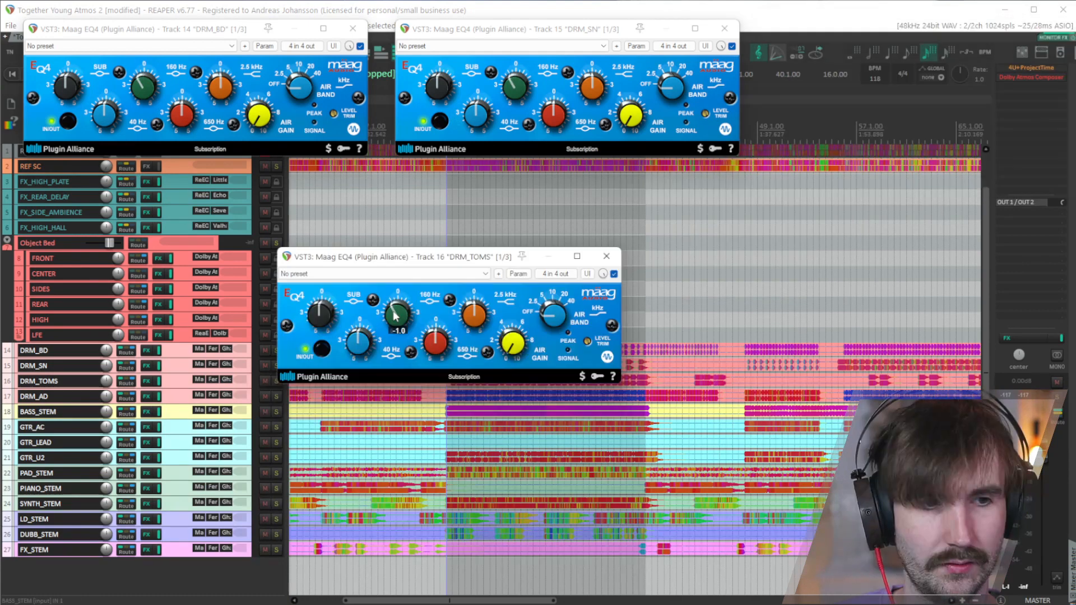
scroll(395, 317, up, 4)
scroll(395, 316, down, 4)
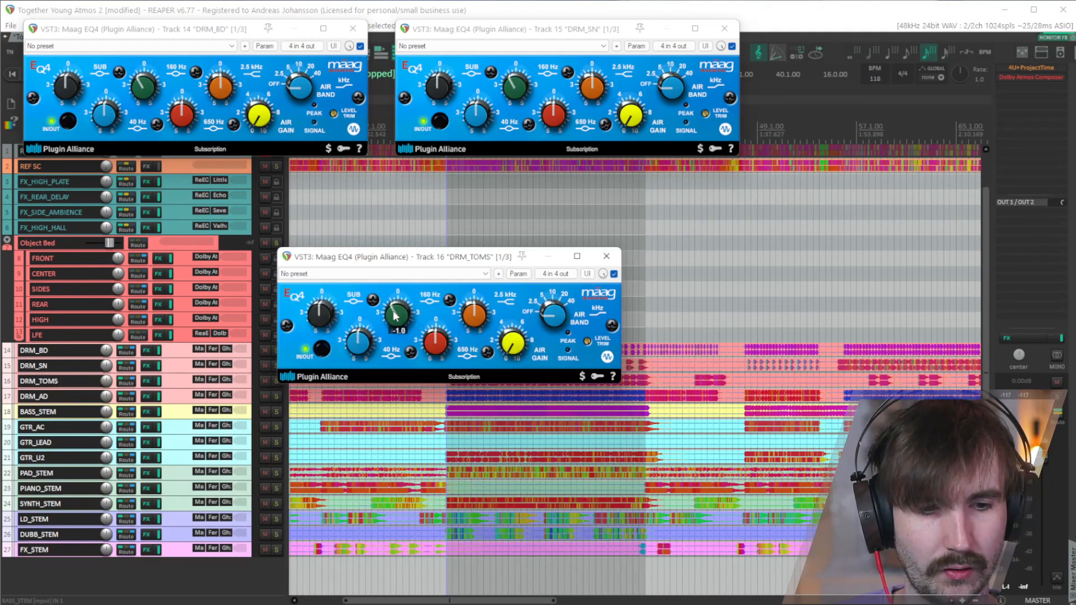
scroll(395, 316, up, 2)
scroll(395, 317, down, 3)
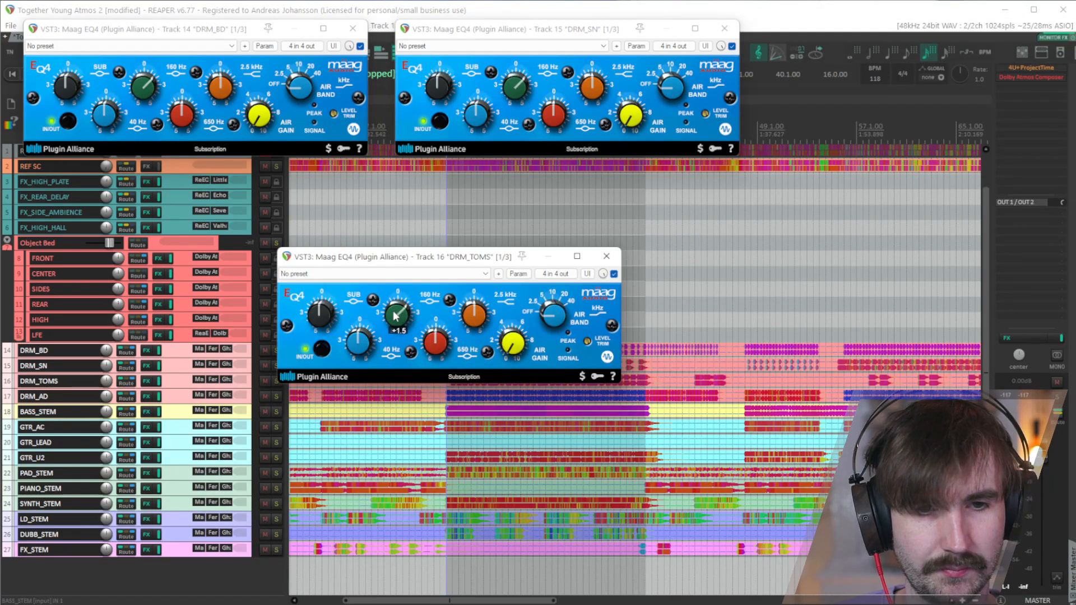
scroll(395, 316, up, 2)
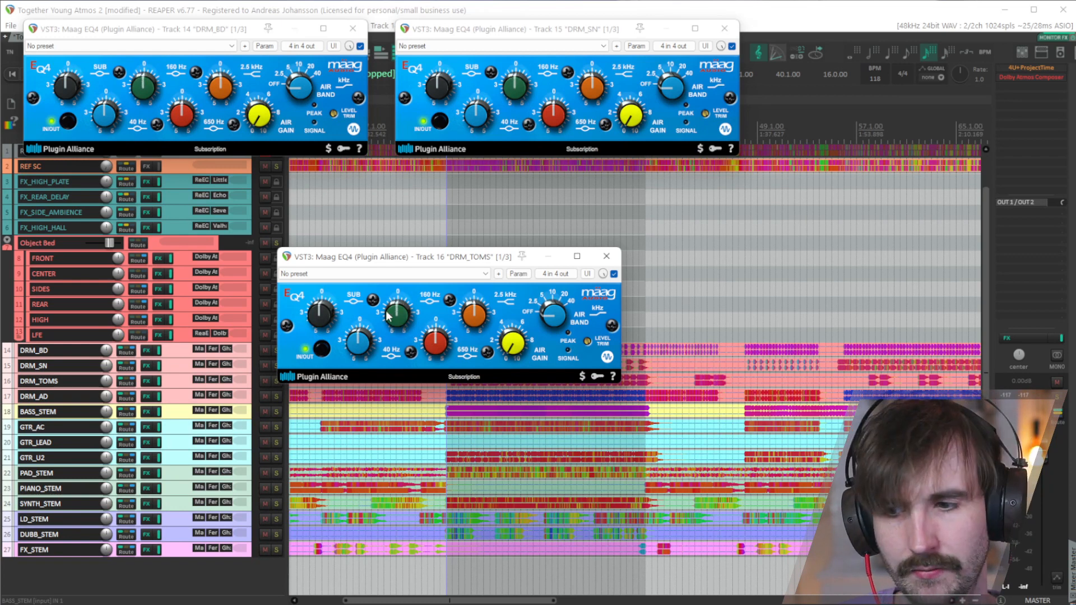
Step: Test the linking with the FerricTDSmkII dynamics and the Faraday Limiter output, reset the output to 0.0 dB, and close the plugin windows
click(213, 349)
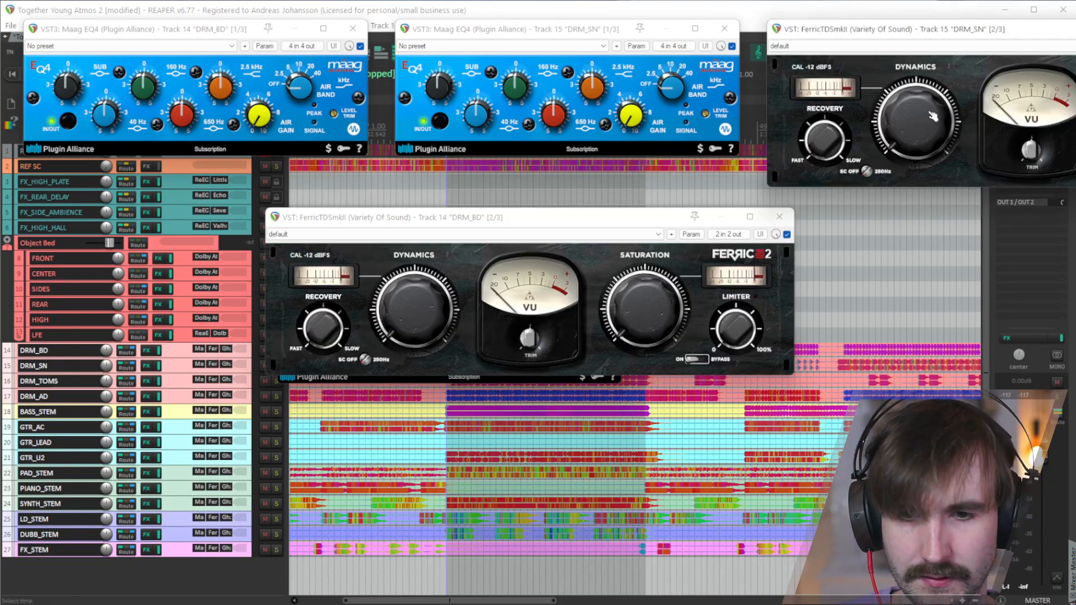
mouse_move(925, 116)
mouse_down()
mouse_move(923, 96)
mouse_move(915, 133)
mouse_up()
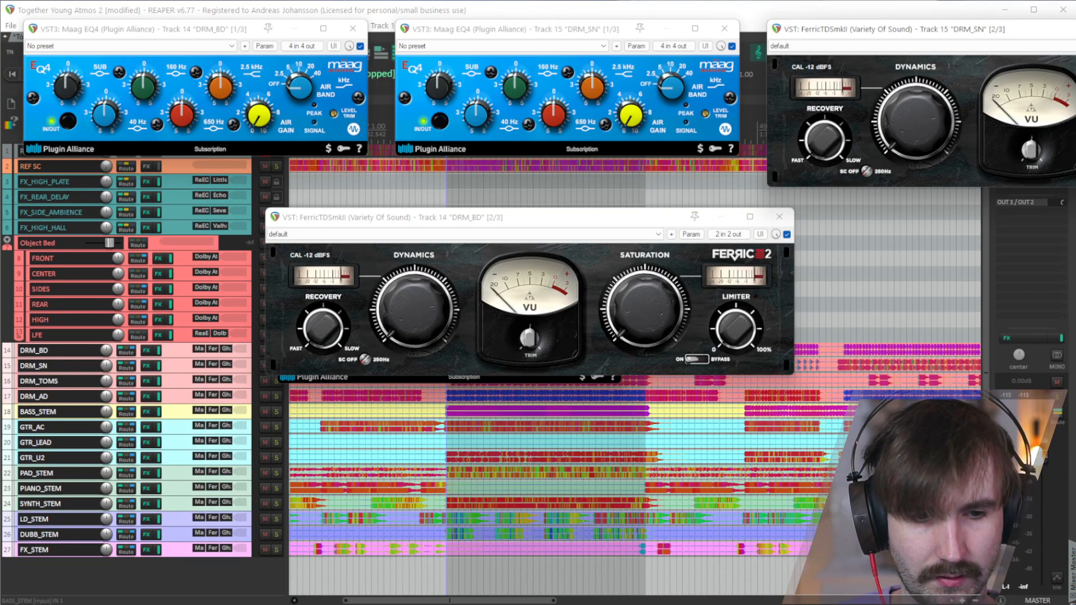
click(226, 349)
drag(524, 314, 521, 350)
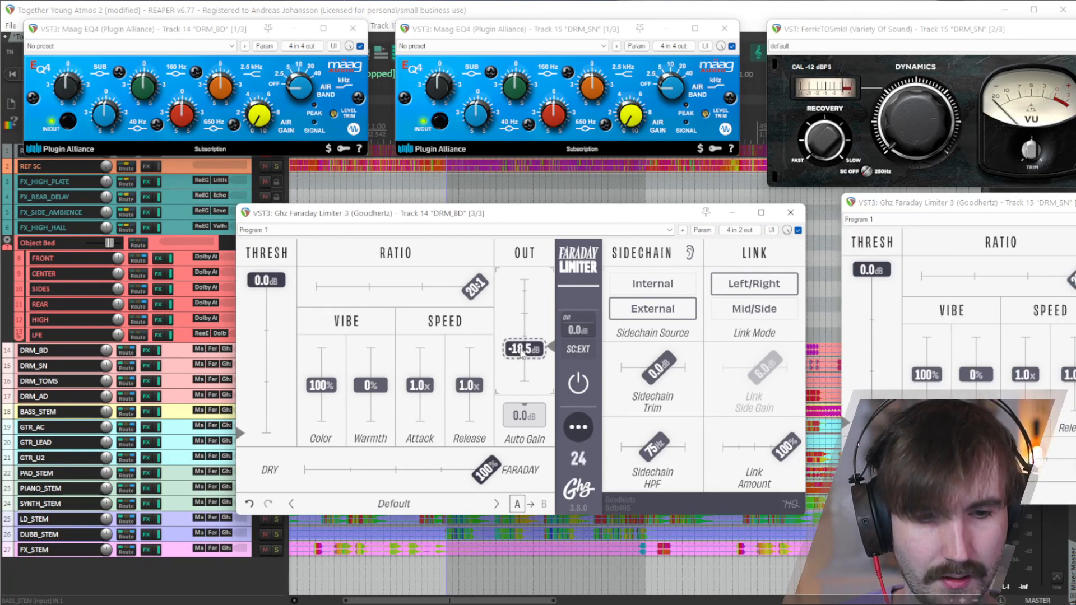
double_click(521, 351)
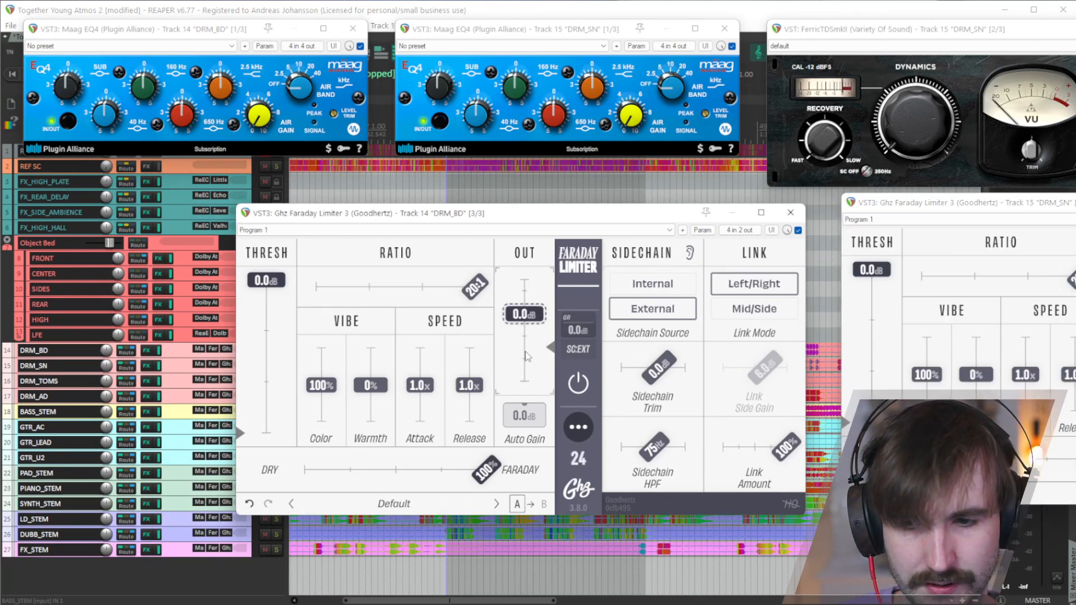
key(Escape)
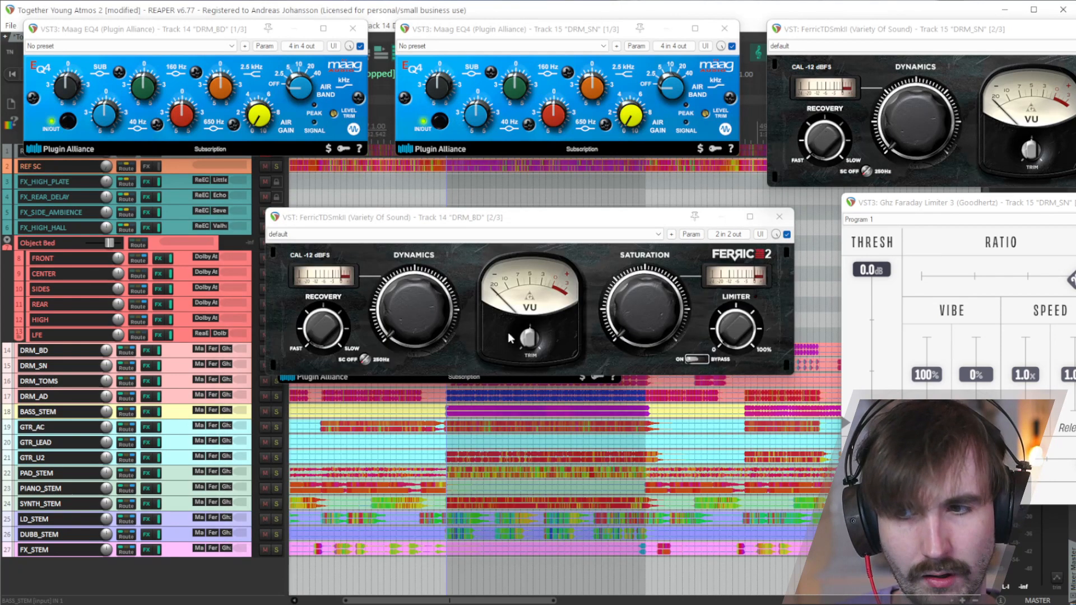
key(Escape)
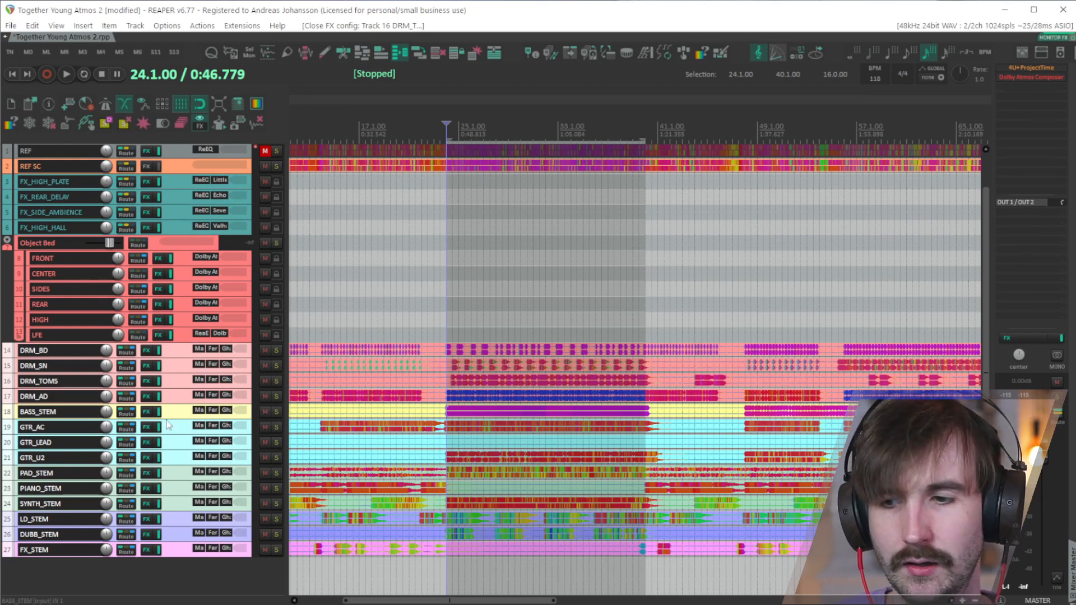
Step: Select only the REF track and adjust the 2.5 kHz gain in Maag EQ4 on DRM_BD, and close the plugin
click(175, 151)
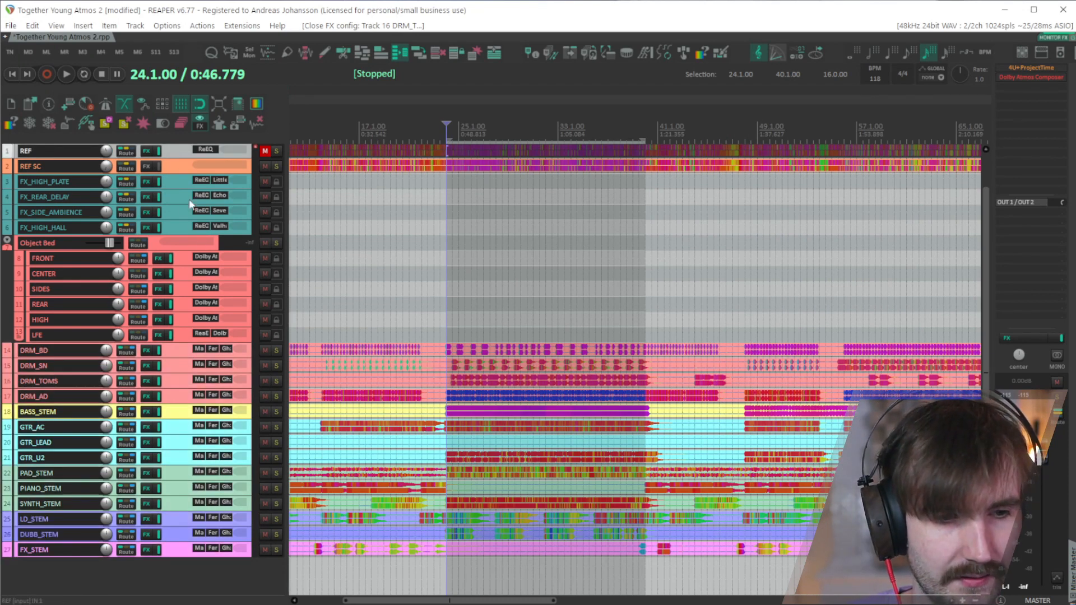
click(200, 349)
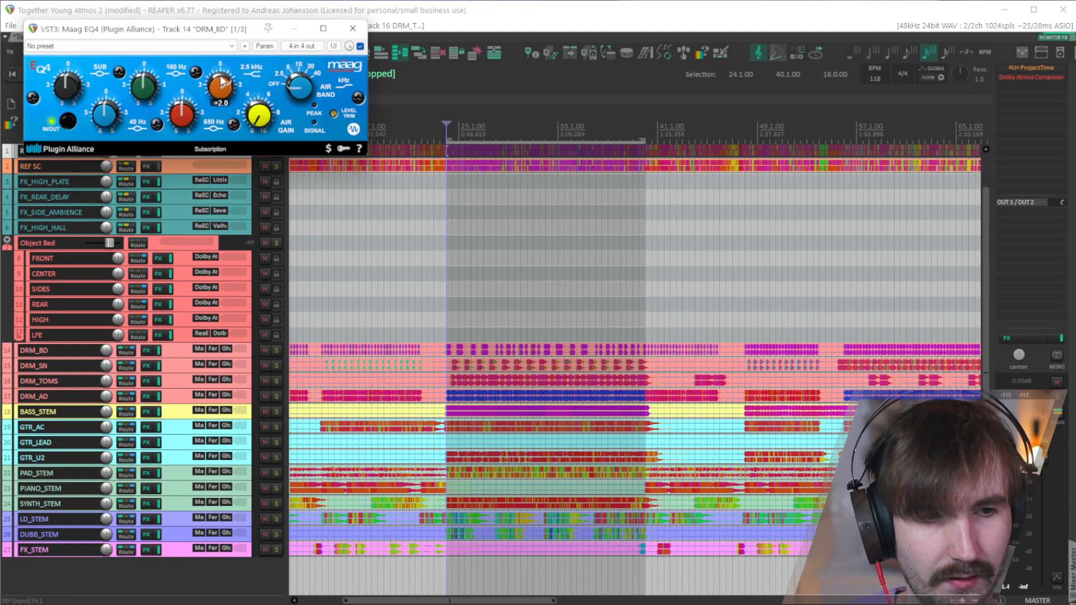
drag(221, 80, 232, 93)
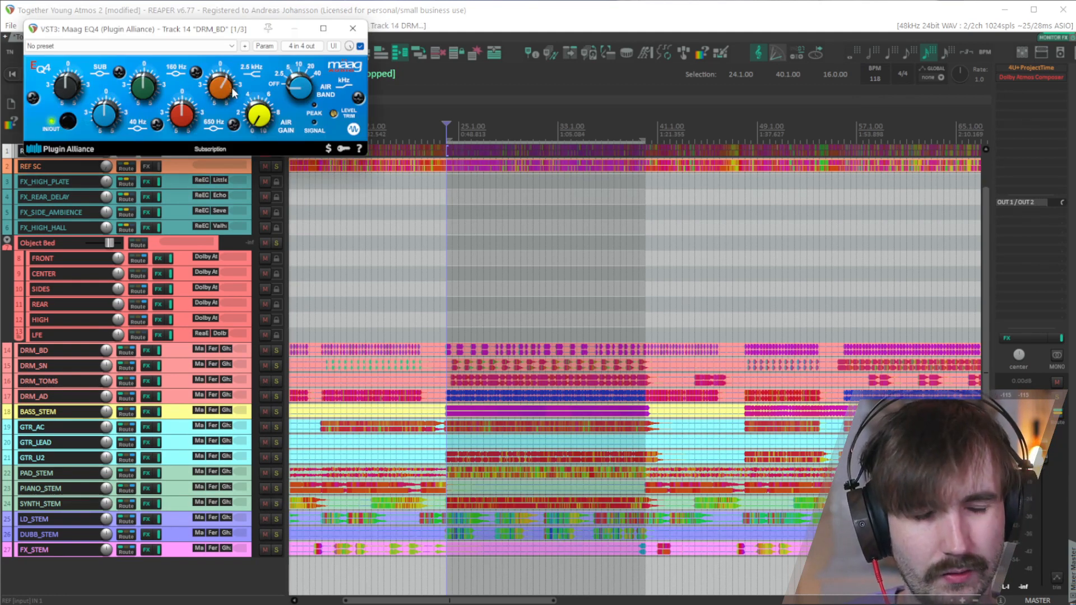
key(Caps_Lock)
key(Caps_Lock)
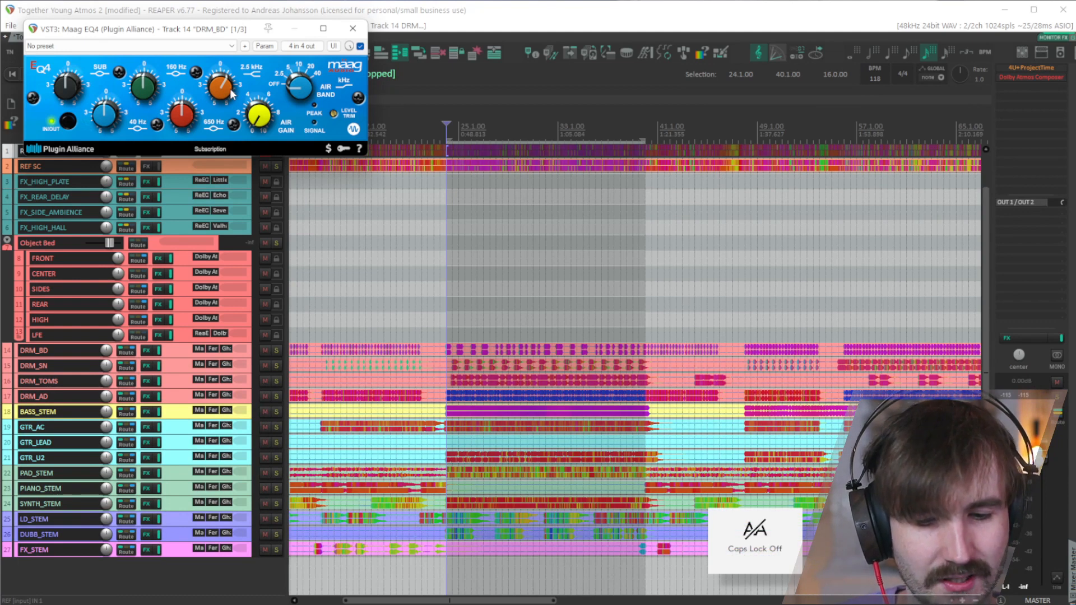
drag(231, 90, 234, 99)
click(343, 31)
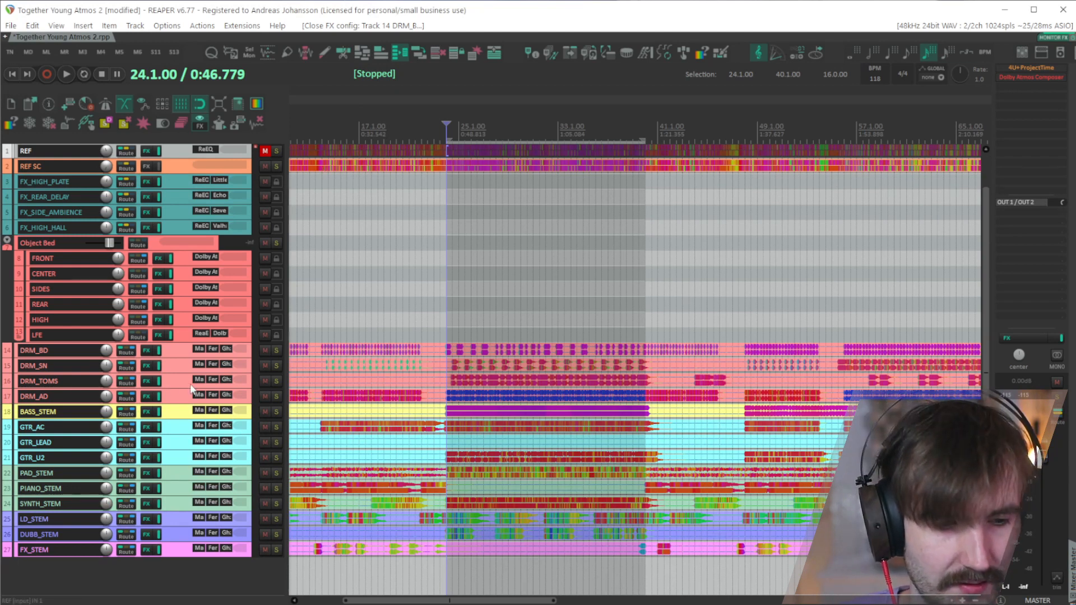
Step: Select all stem tracks and unmute the Object Bed with its child tracks, the four FX tracks and REF SC
double_click(165, 384)
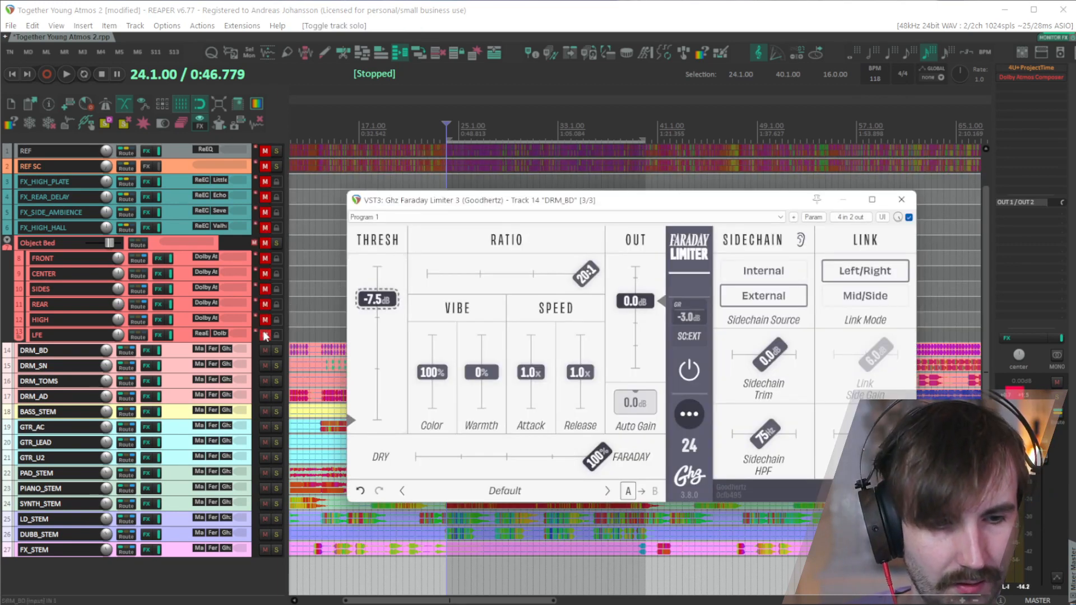
click(265, 336)
click(265, 321)
click(265, 305)
click(265, 289)
click(265, 274)
click(265, 259)
click(264, 243)
click(264, 228)
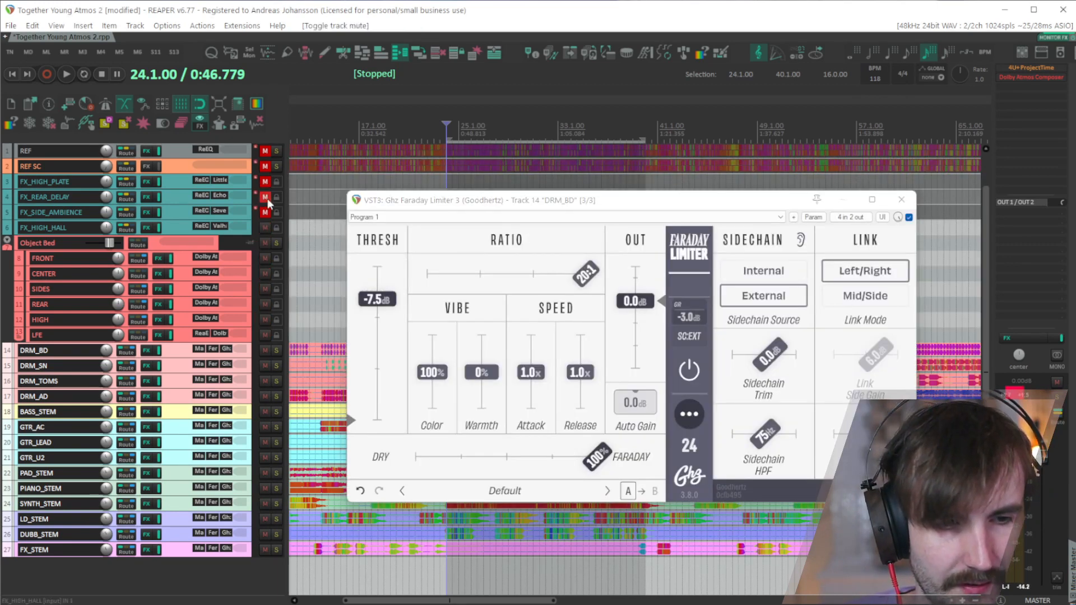
click(264, 197)
click(265, 212)
click(264, 181)
click(264, 166)
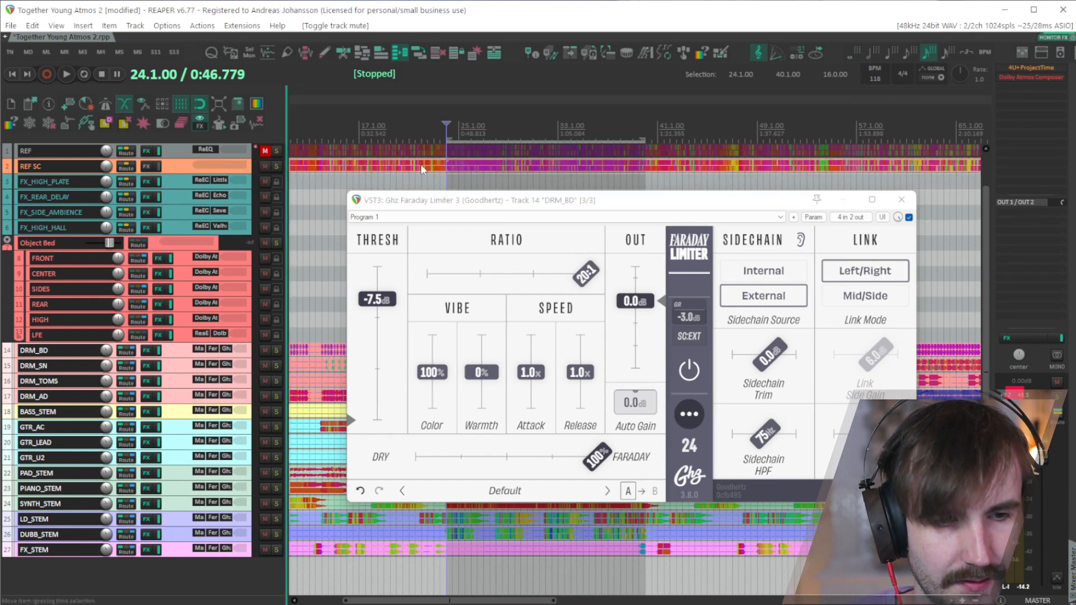
Step: Place the edit cursor at 27.1.00, find the dolby scripts in the action list and run Dolby Solo Hack.lua
click(486, 150)
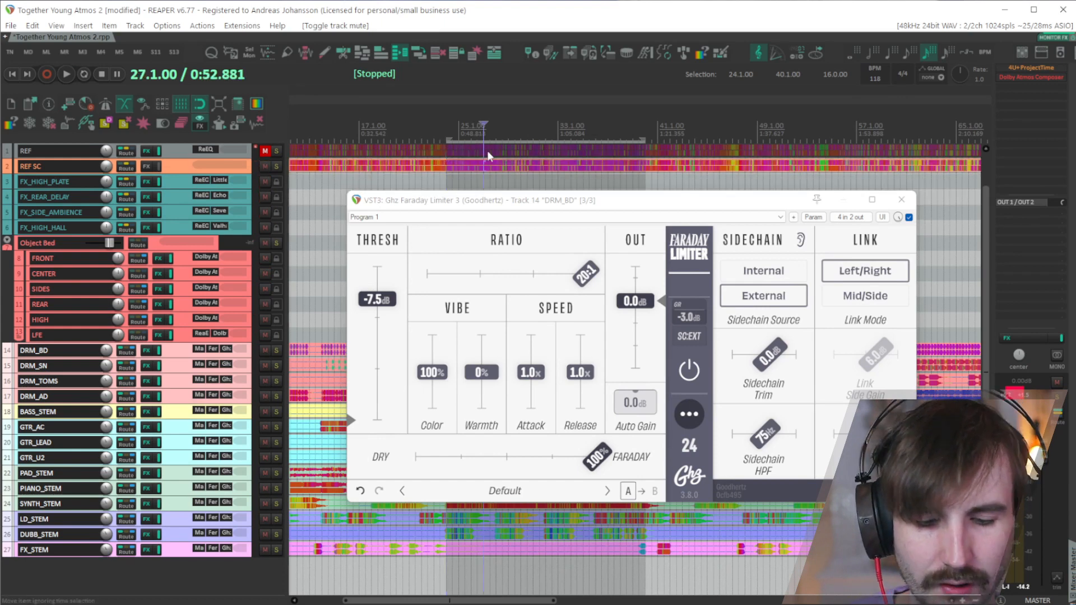
key(shift+question)
scroll(483, 150, up, 1)
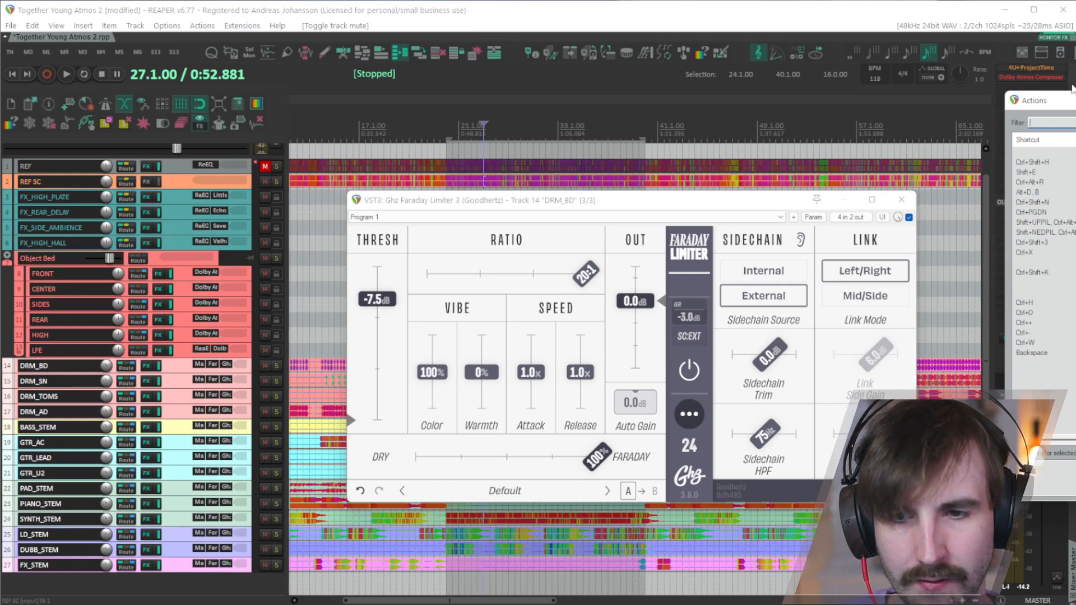
drag(1071, 89, 323, 120)
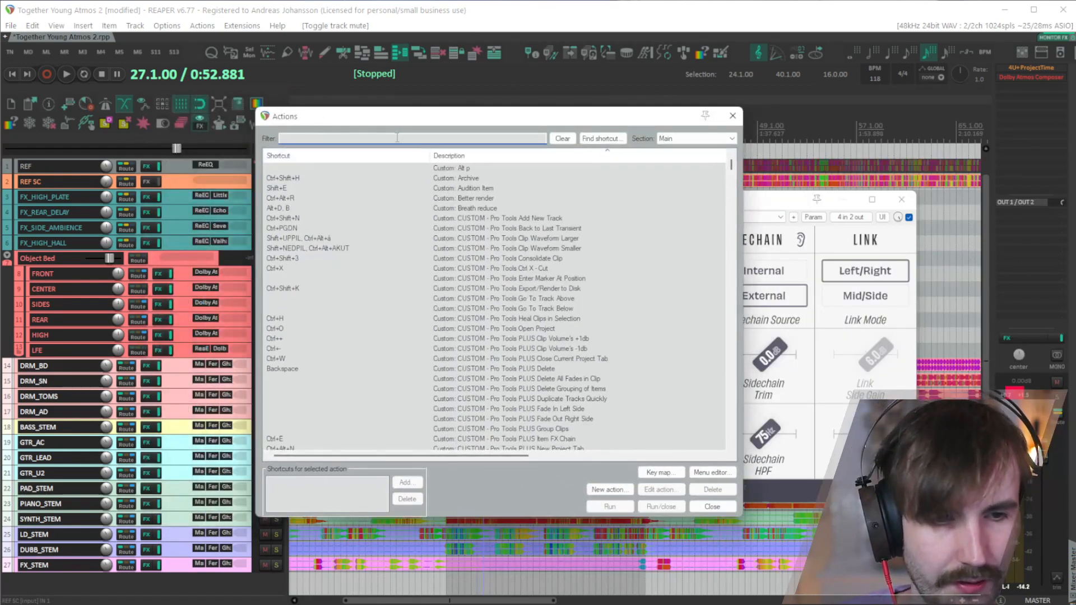
text(dolby)
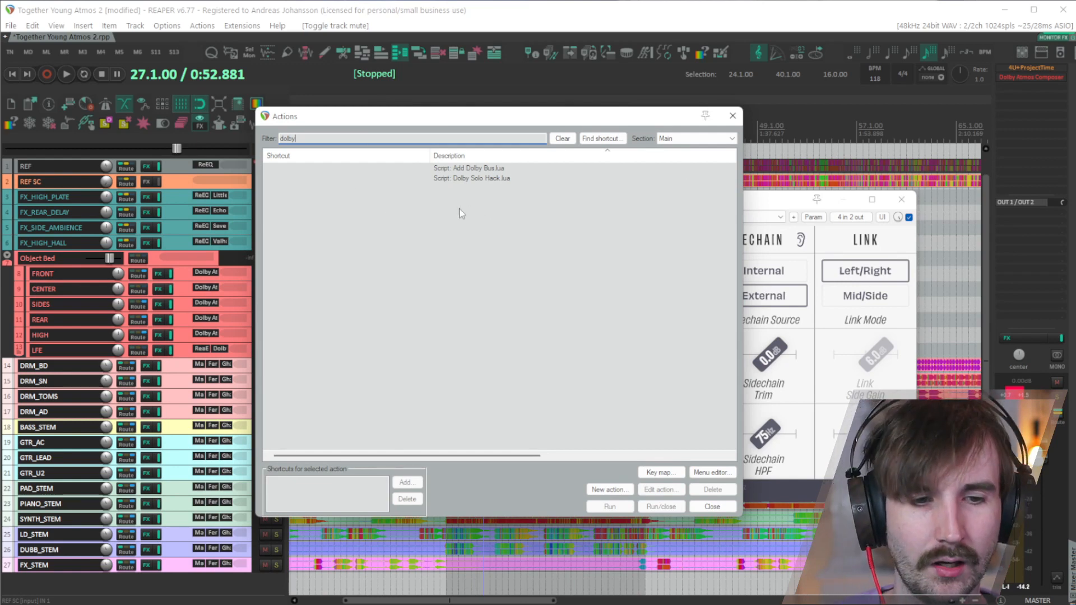
click(477, 181)
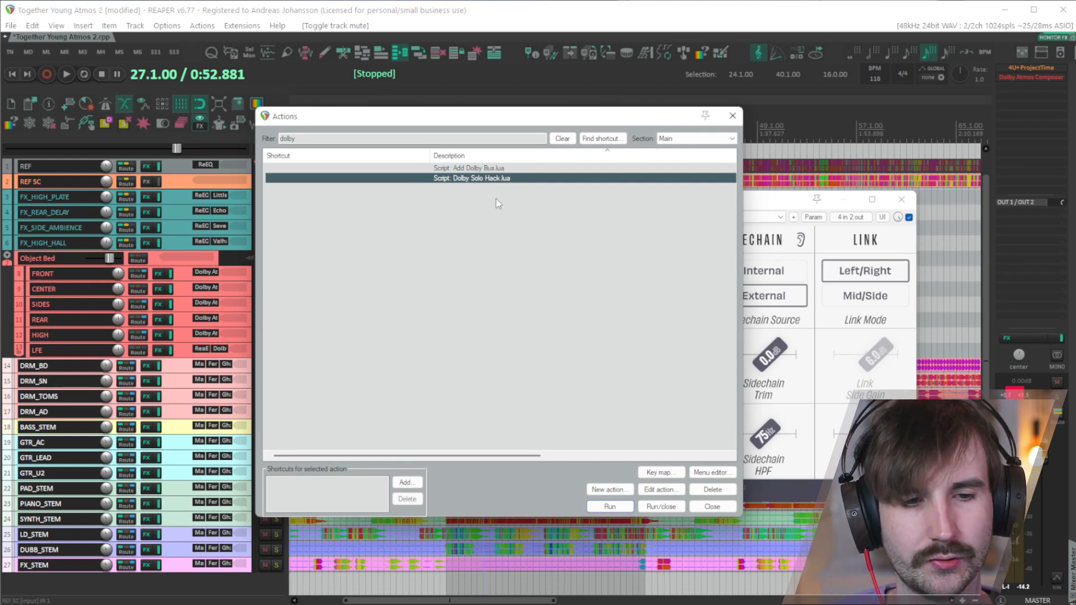
click(661, 506)
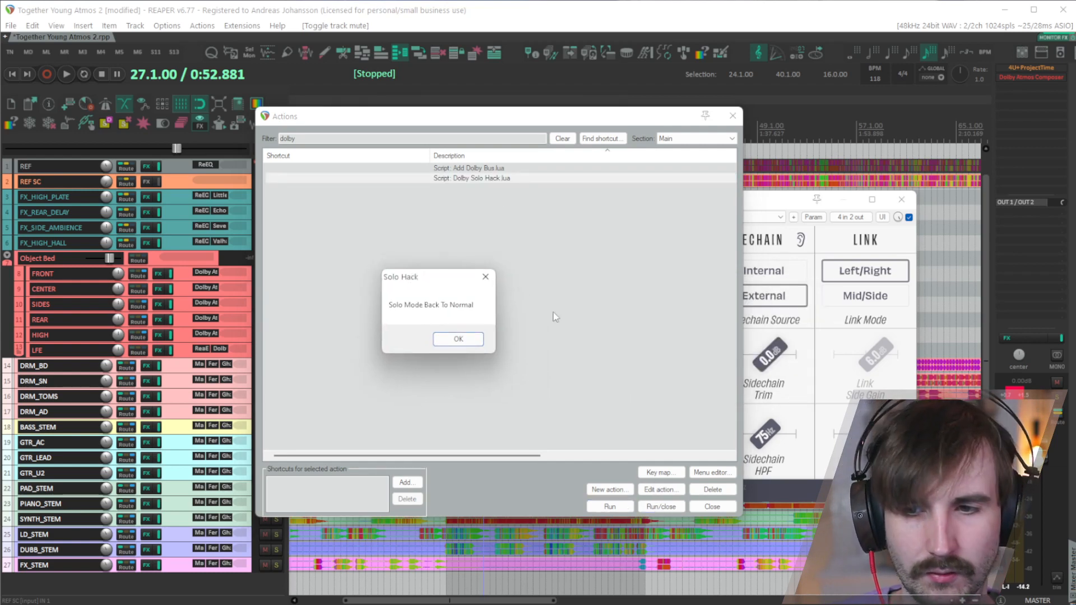
click(445, 340)
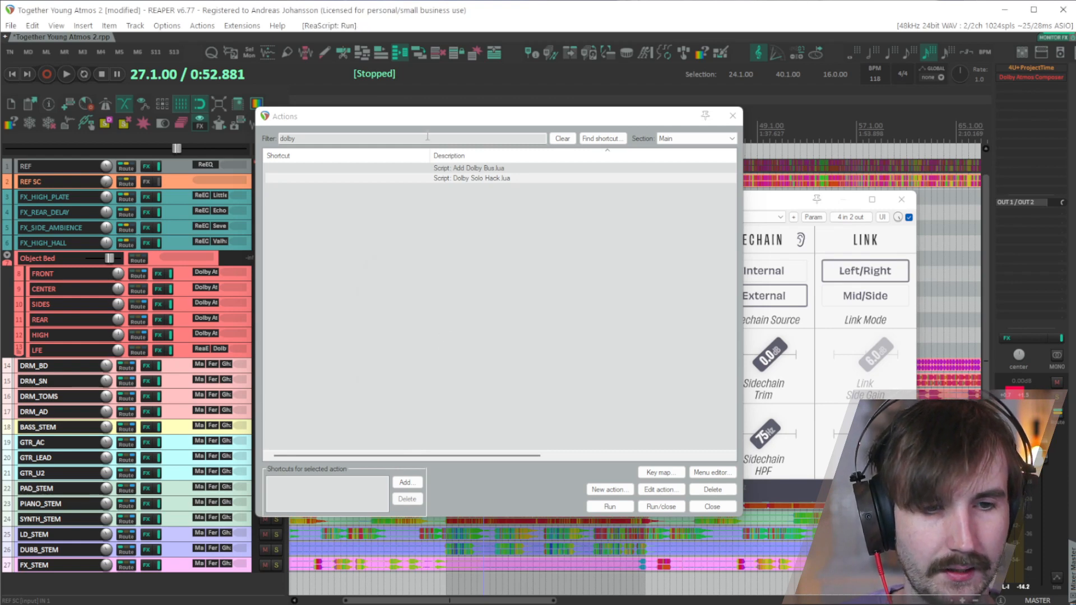
Step: Test solo on all stem tracks and on REF SC, clear each solo, and close the action list
drag(426, 126, 625, 80)
click(277, 443)
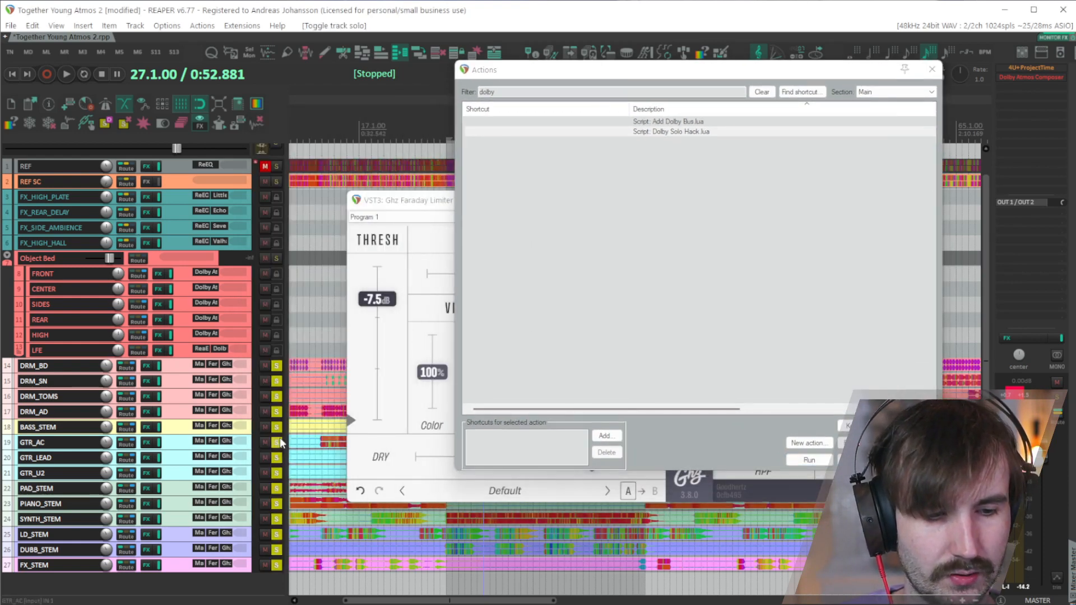
click(279, 441)
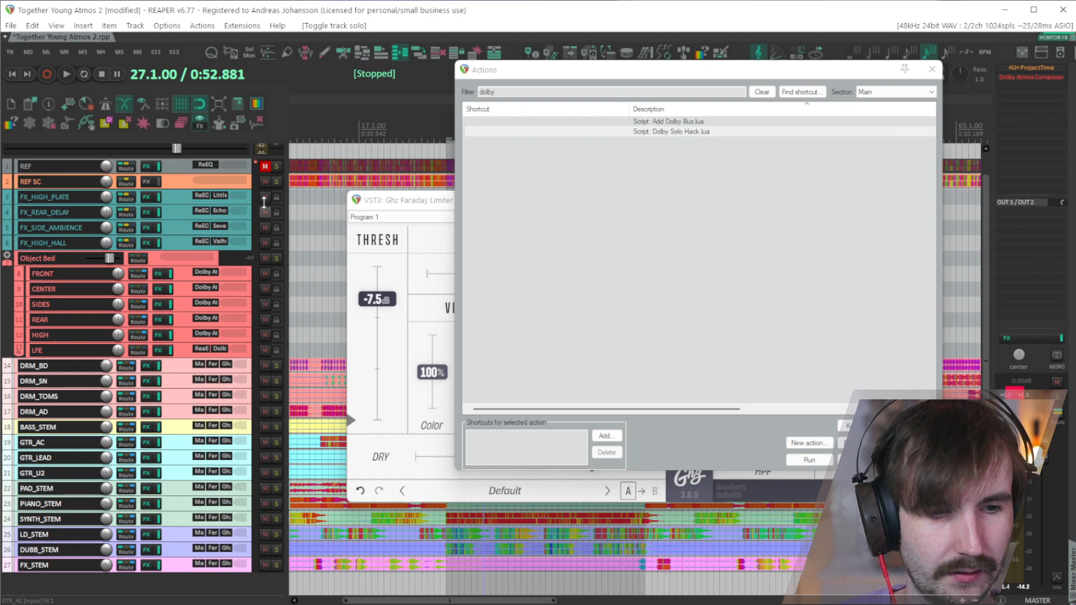
click(279, 183)
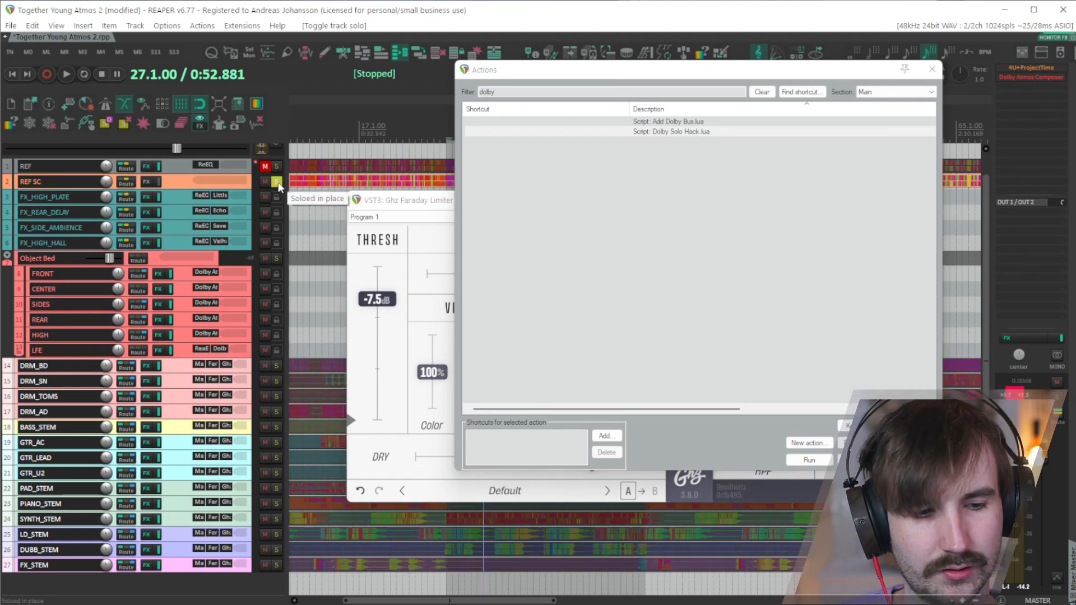
click(277, 182)
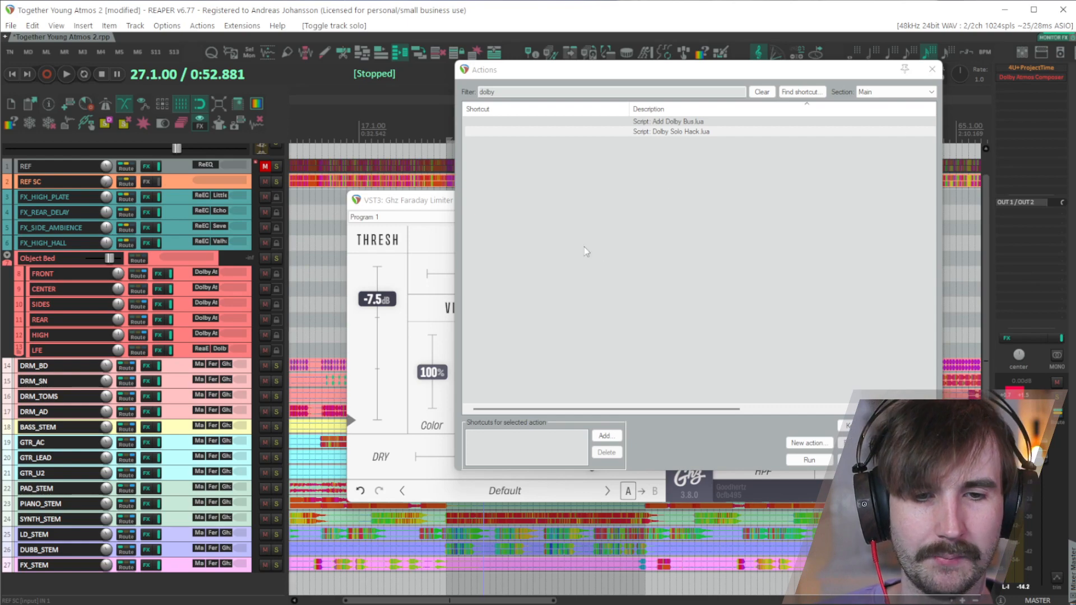
click(931, 69)
Step: Close the Faraday Limiter, start playback and briefly solo REF to compare it with the stem mix
mouse_move(676, 201)
mouse_down()
mouse_move(634, 314)
mouse_move(695, 188)
mouse_move(677, 179)
mouse_move(658, 198)
mouse_up()
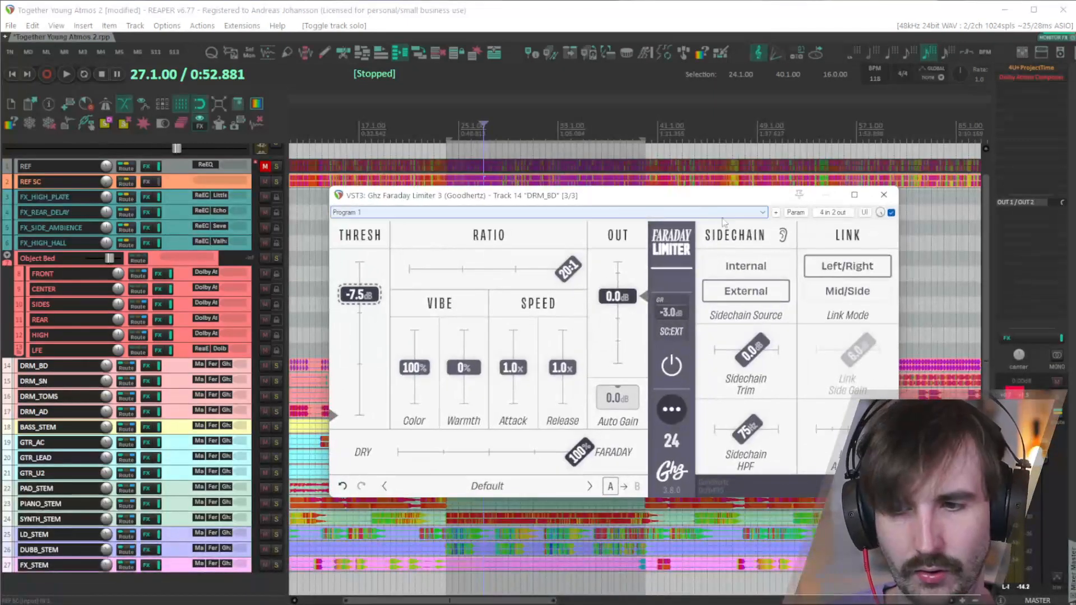
click(884, 195)
key(space)
click(281, 163)
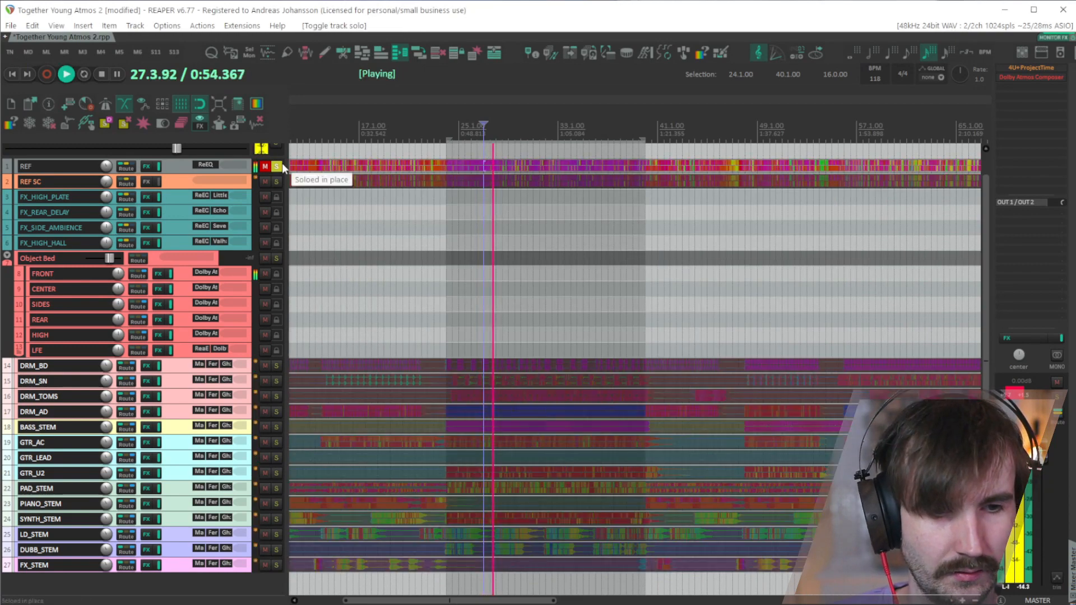
click(281, 168)
key(ctrl+m)
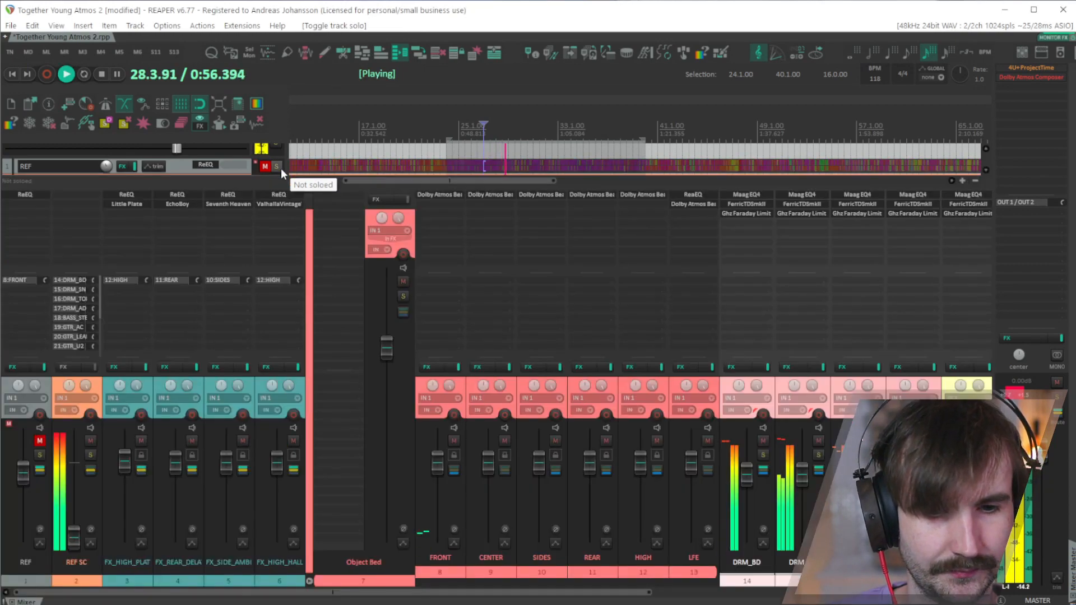
key(ctrl+m)
Step: Set the stems' Faraday Limiter output to 3.0 dB and threshold to -10.0 dB, and compare the mix with REF
click(232, 387)
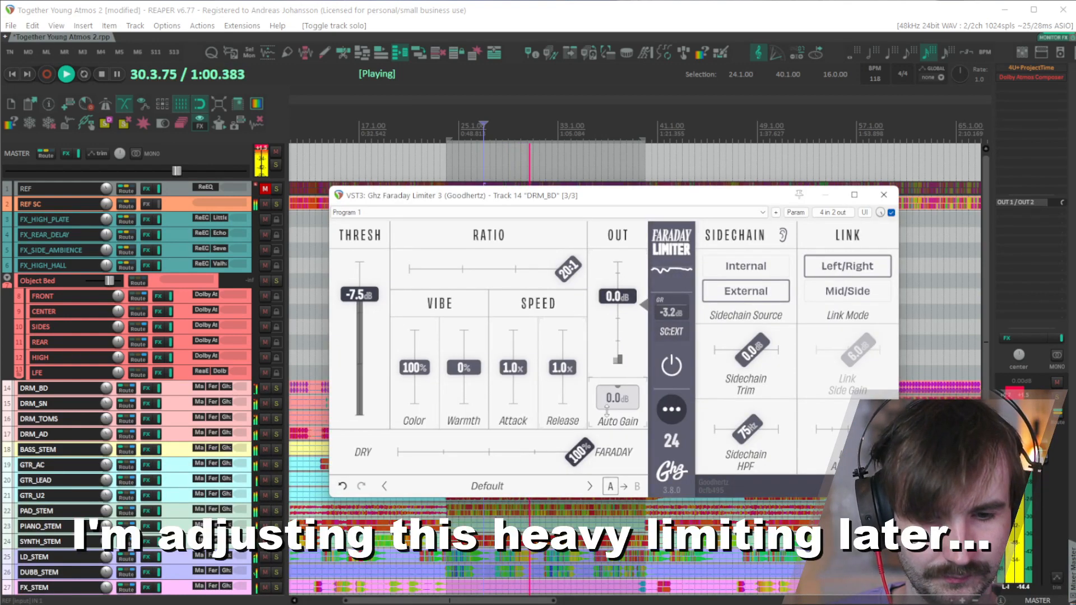
drag(628, 296, 629, 290)
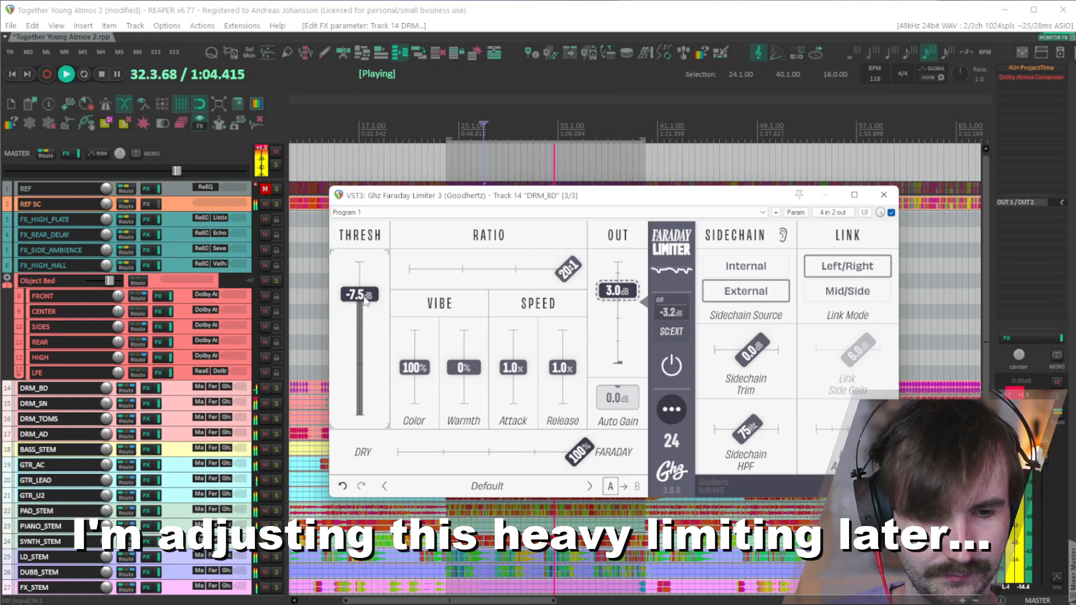
drag(360, 294, 359, 305)
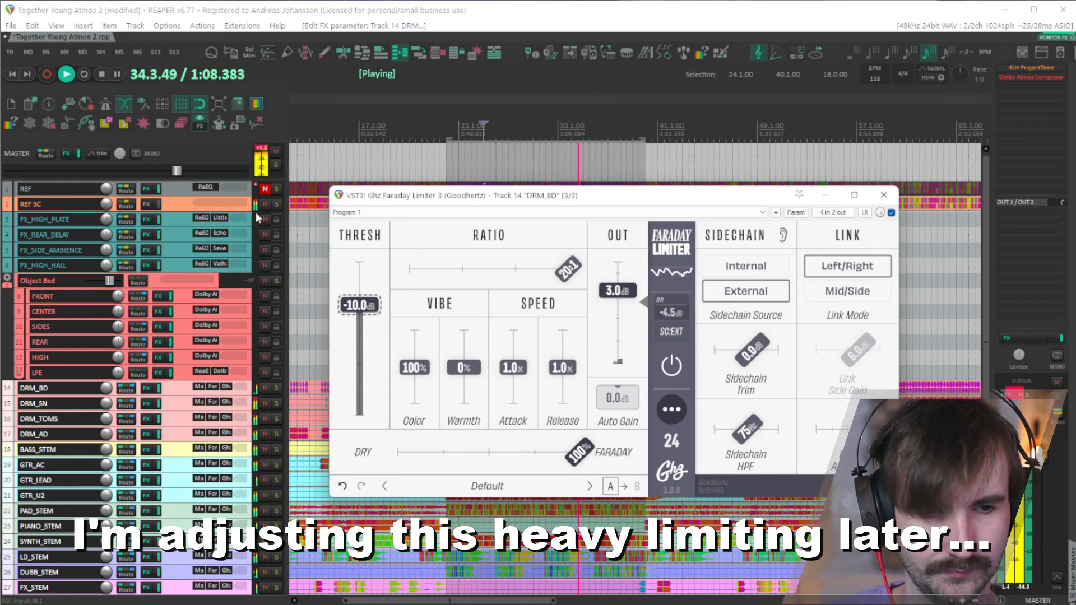
click(276, 189)
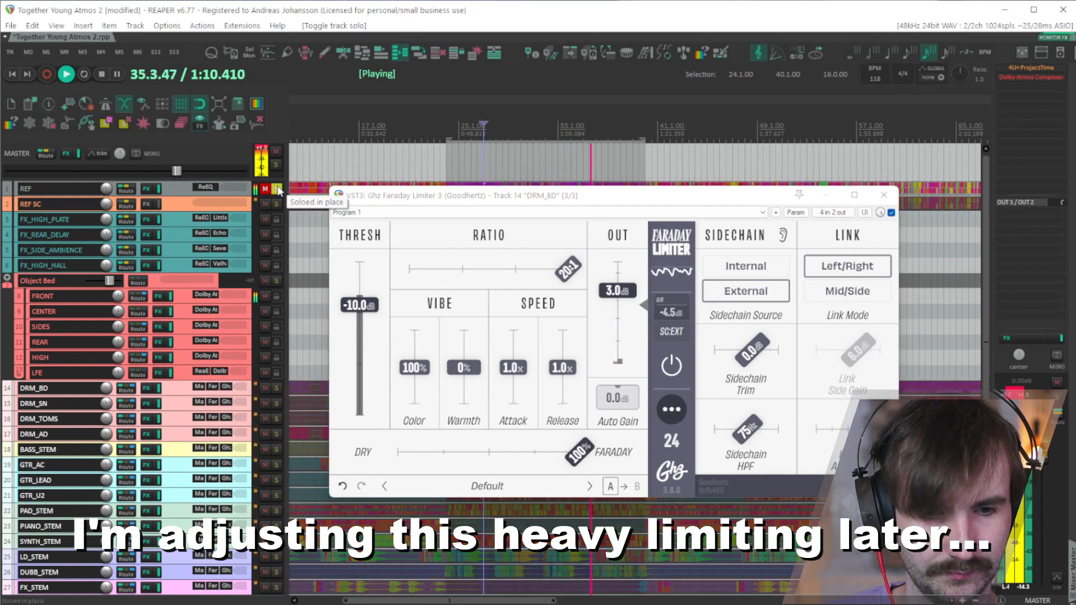
click(276, 189)
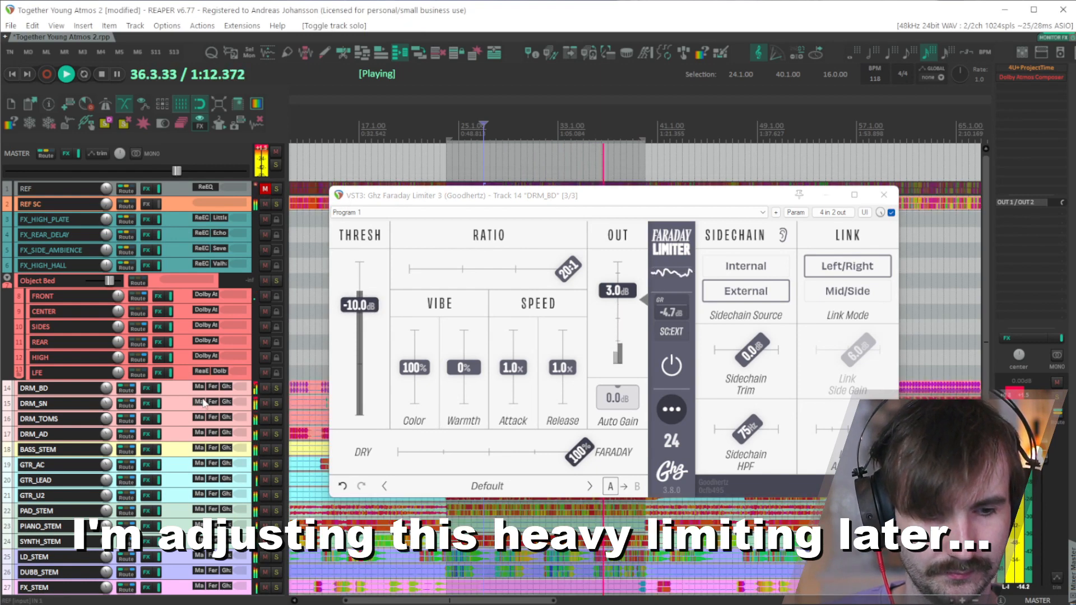
Step: Shape the stems with Maag EQ4, setting Air Gain to about 2.0 and 160 Hz to +1.0, and check against REF
click(200, 387)
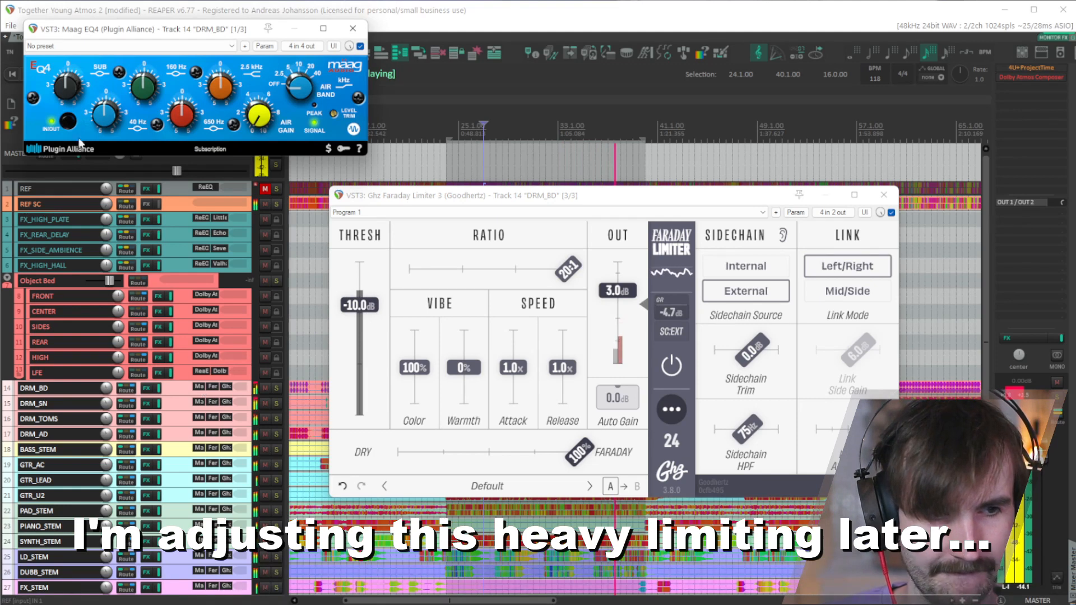
mouse_move(118, 118)
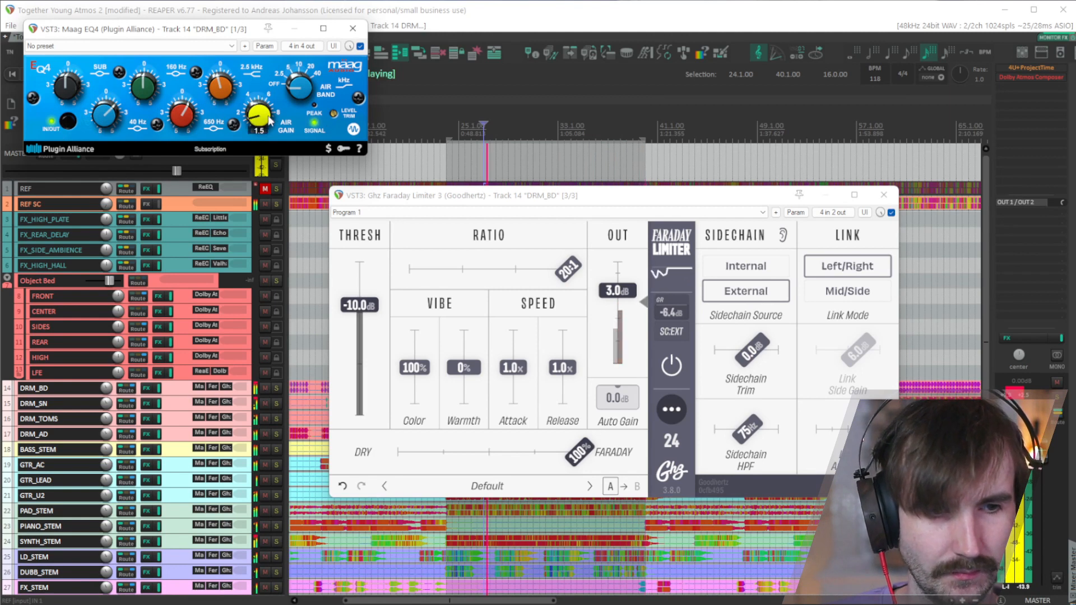
mouse_move(292, 109)
drag(267, 128, 252, 136)
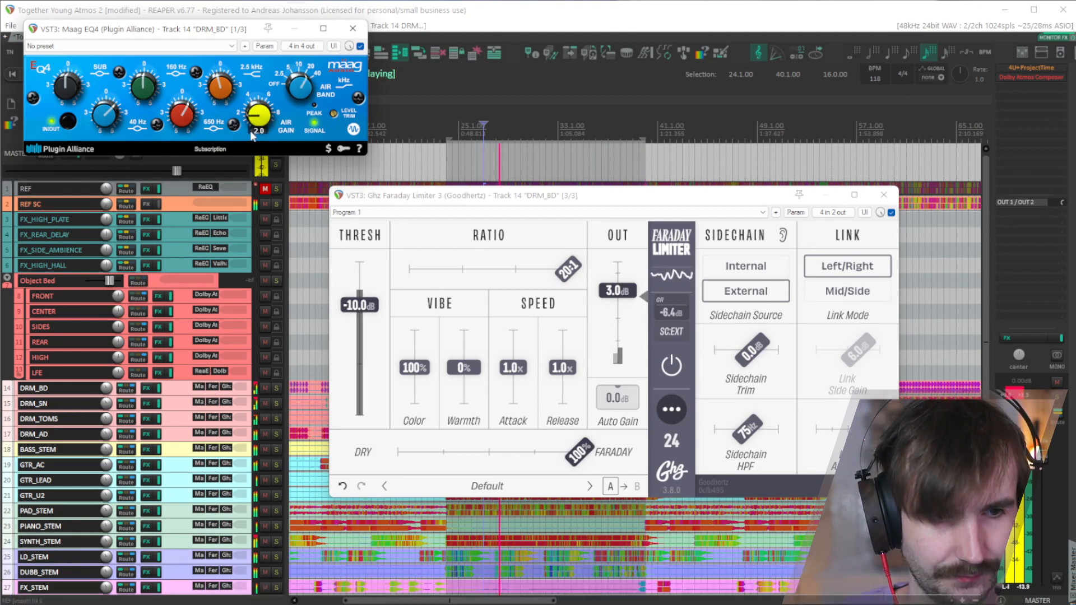
click(278, 190)
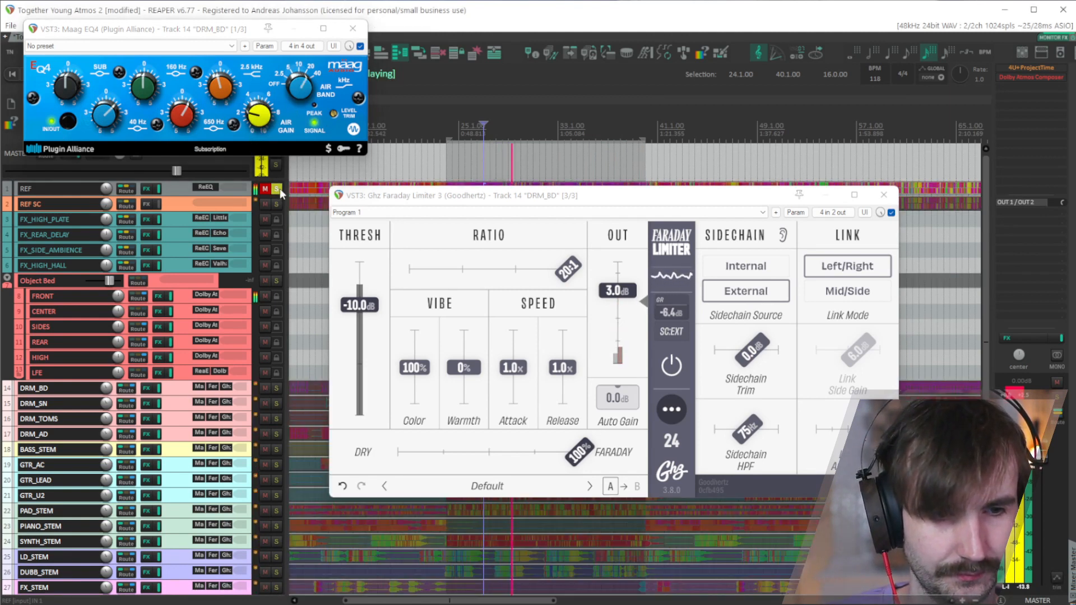
click(278, 190)
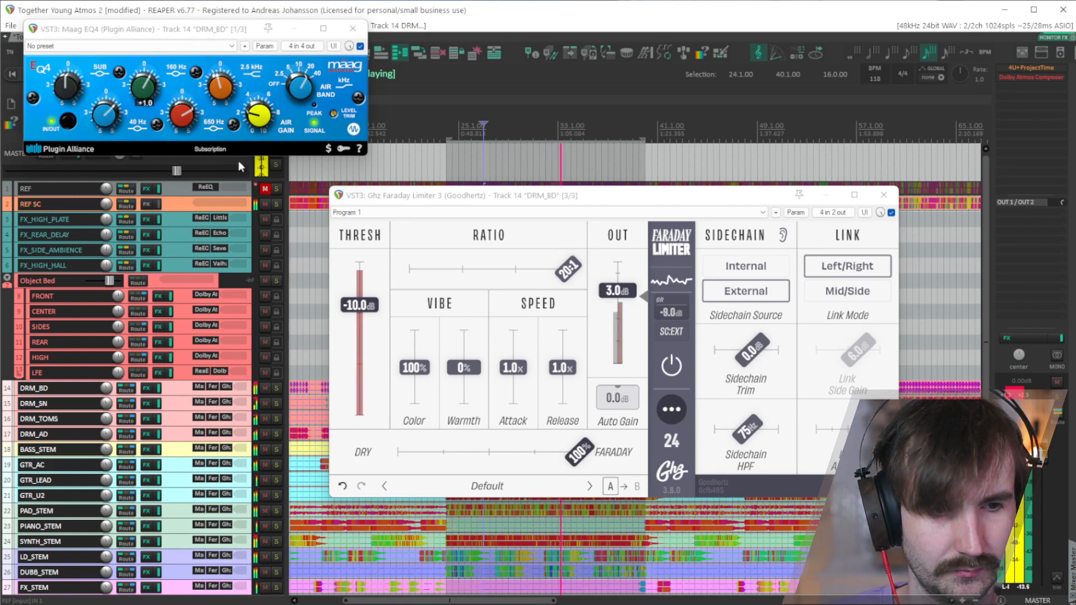
Step: Restart playback and alternate between REF and the equalised stem mix by toggling REF's solo
click(277, 189)
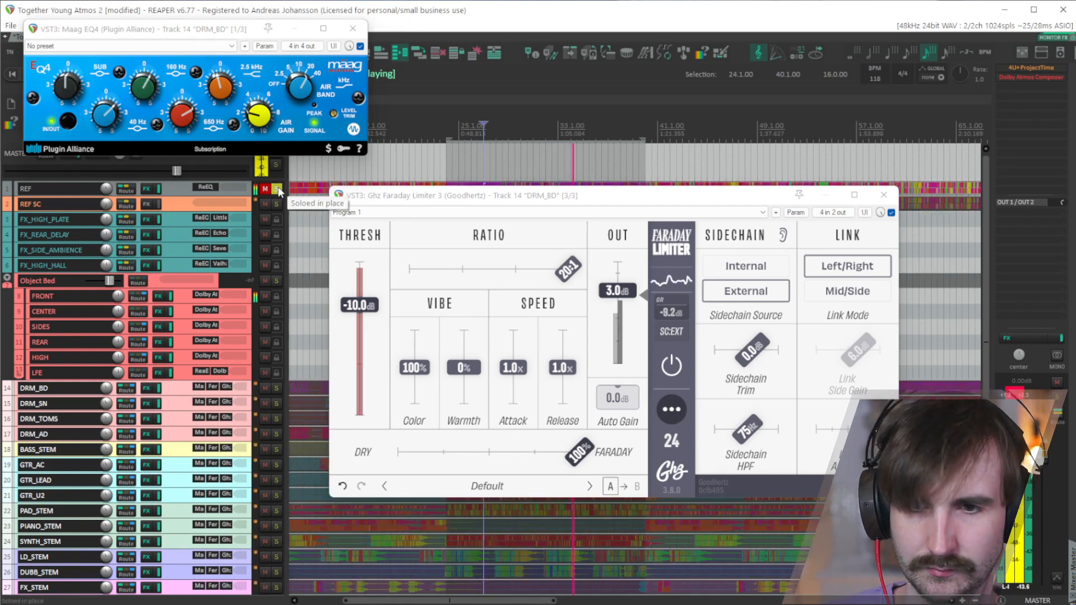
key(space)
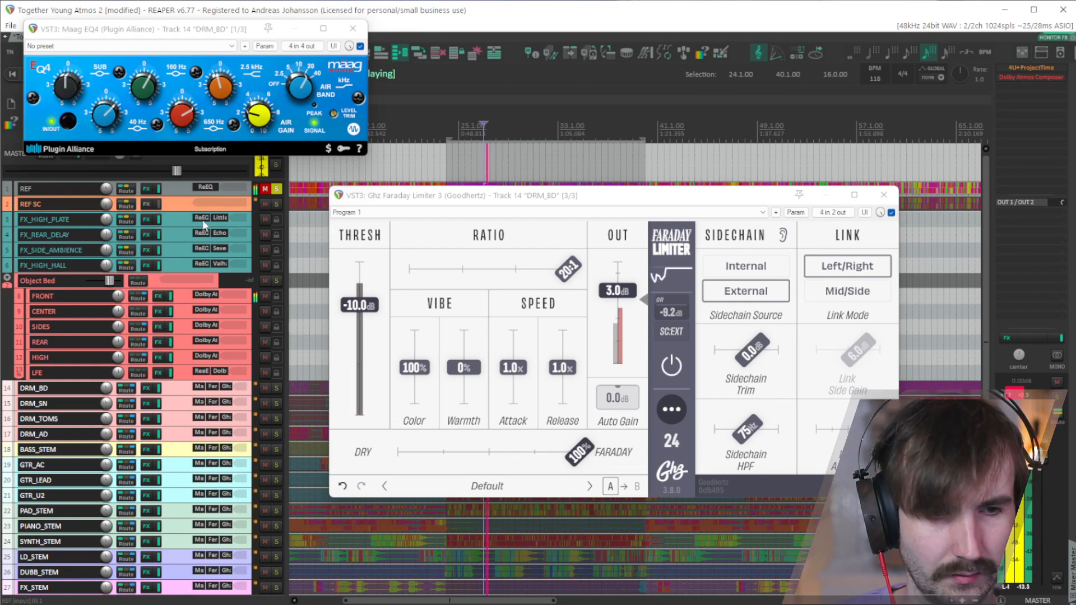
click(276, 188)
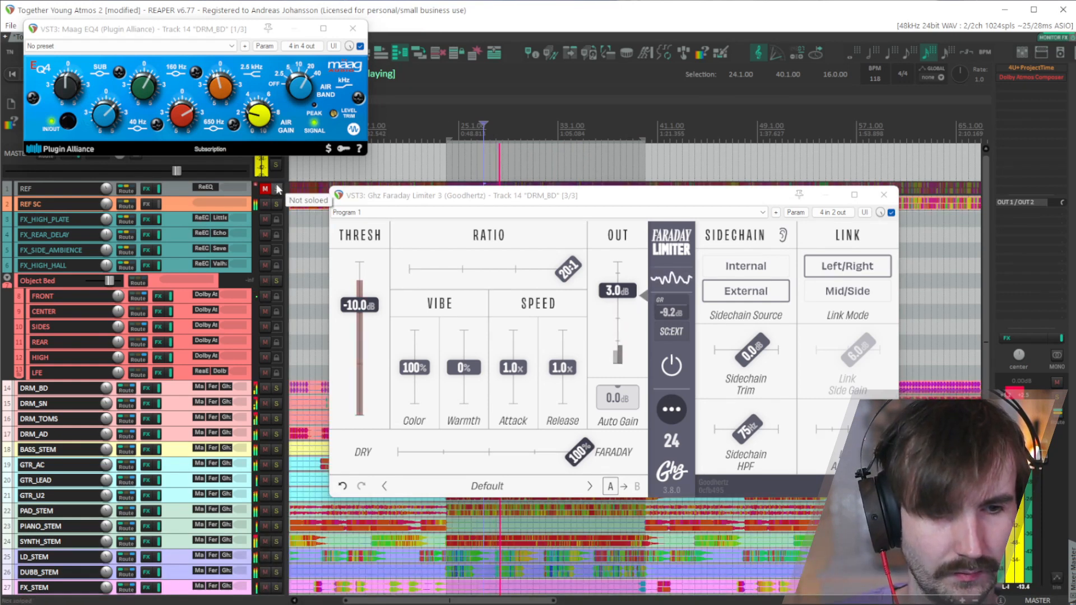
click(277, 189)
click(276, 188)
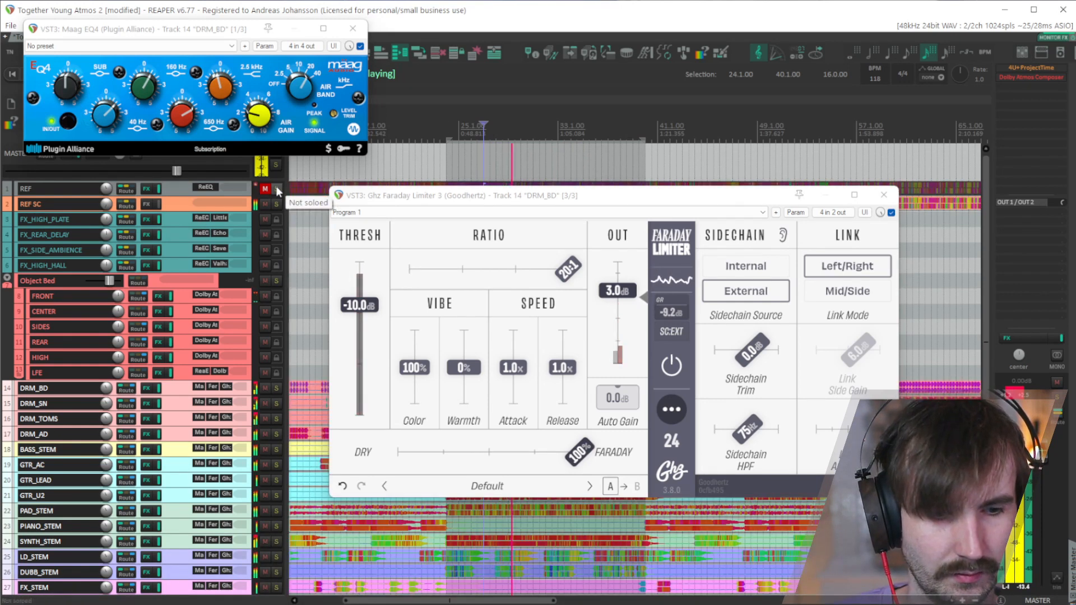
Step: Adjust FerricTDSmkII on the stems from DRM_BD and compare the result repeatedly with REF soloed
click(213, 387)
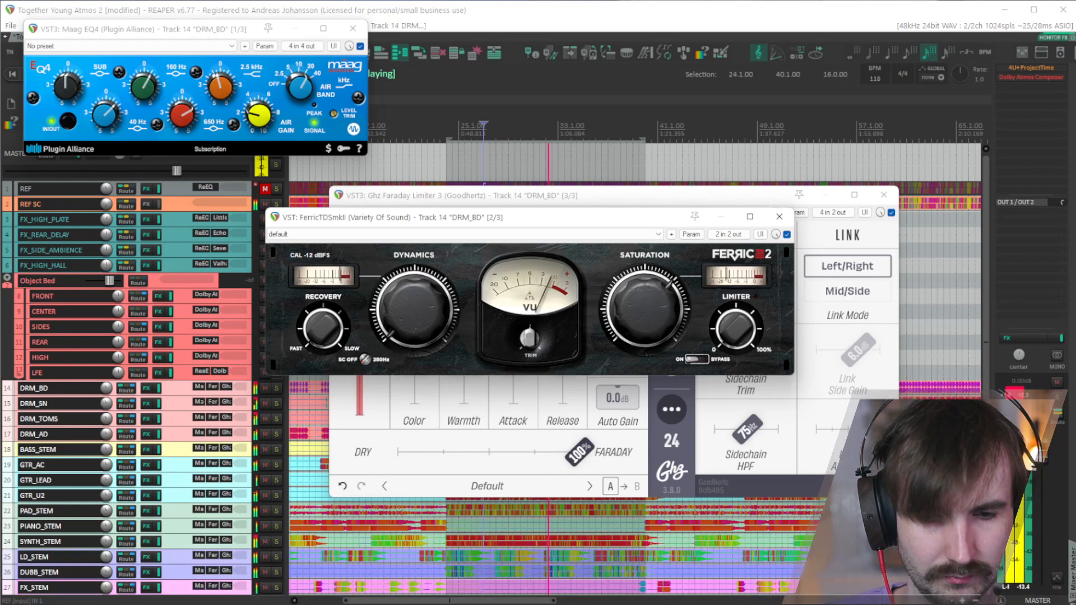
click(280, 187)
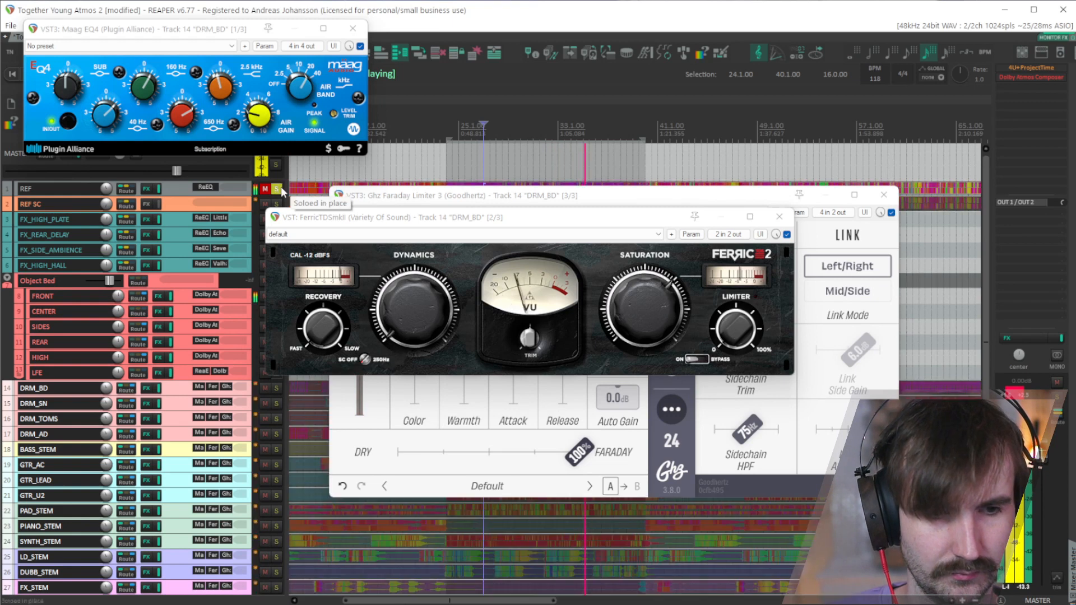
click(281, 186)
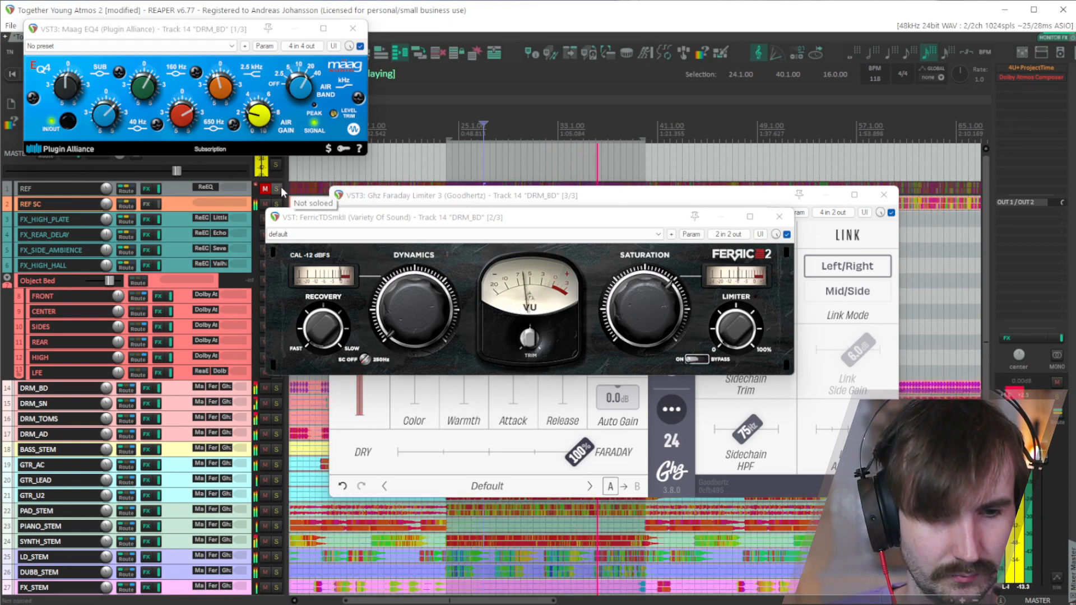
click(281, 187)
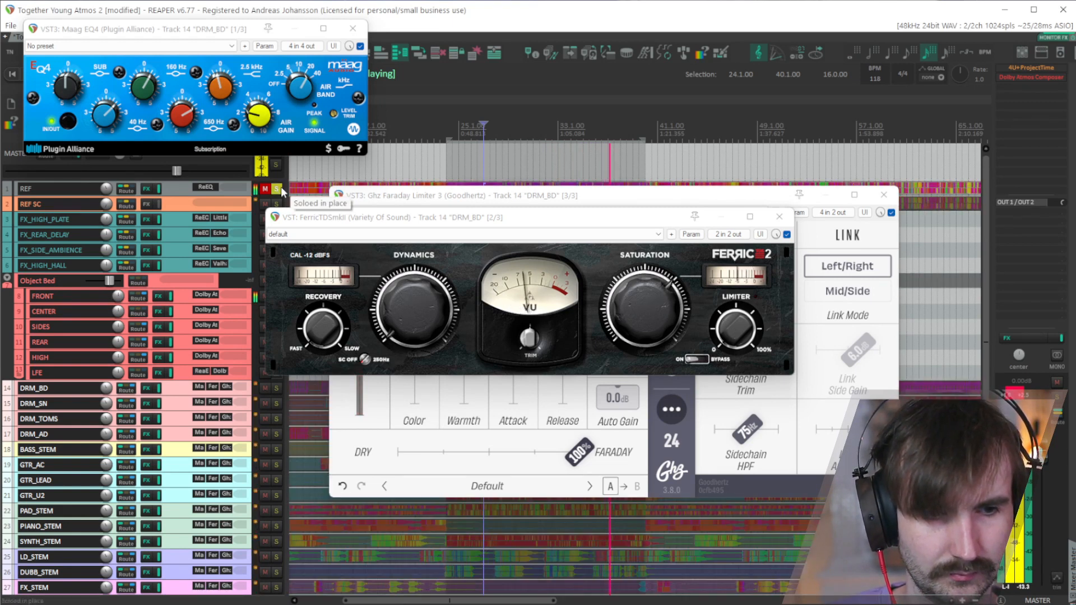
click(280, 186)
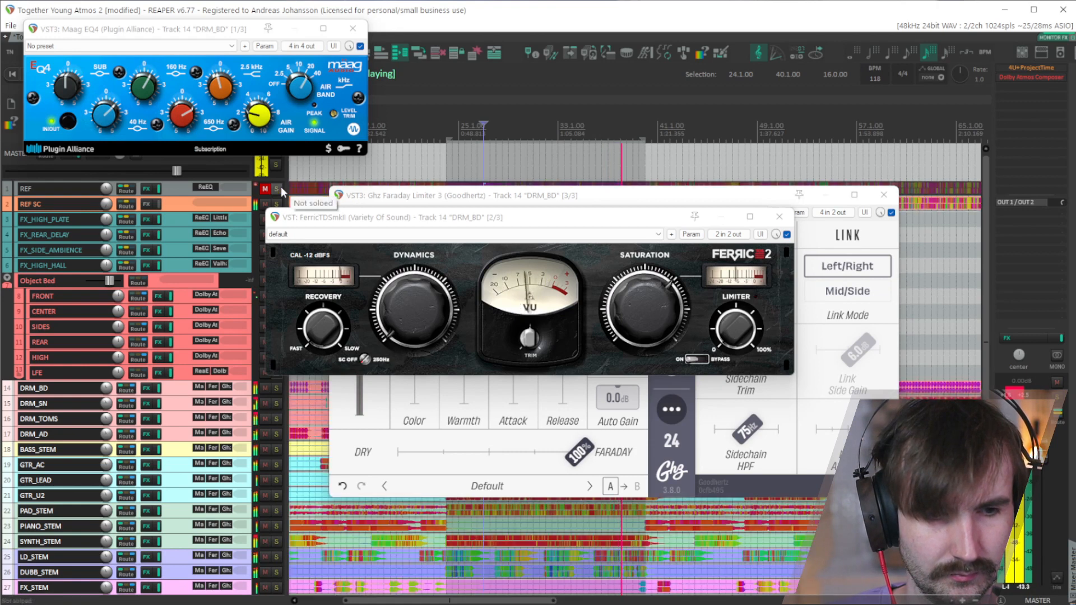
right_click(280, 187)
click(281, 186)
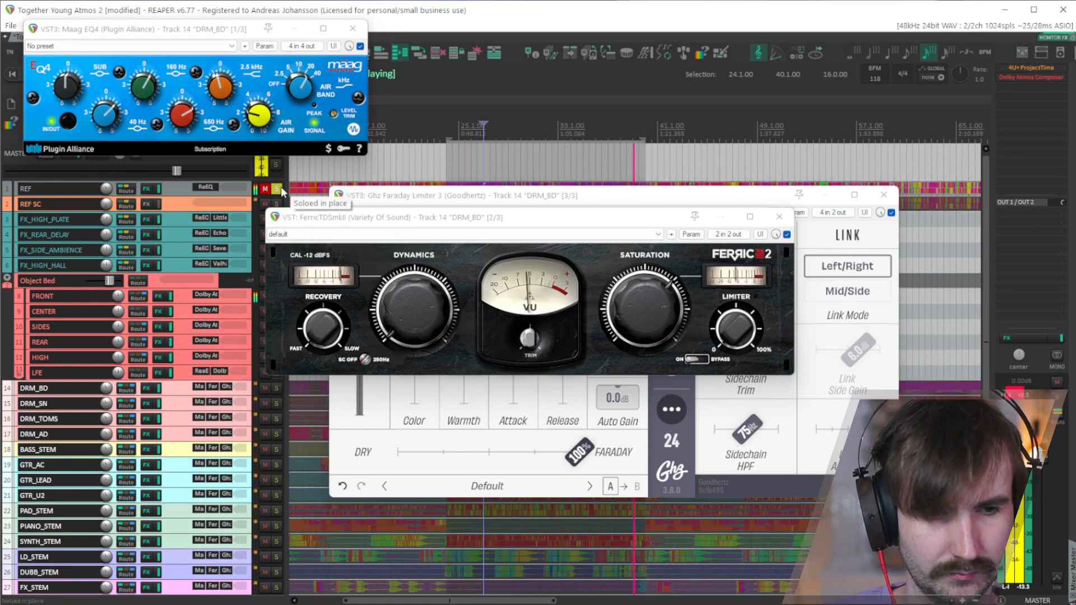
click(281, 188)
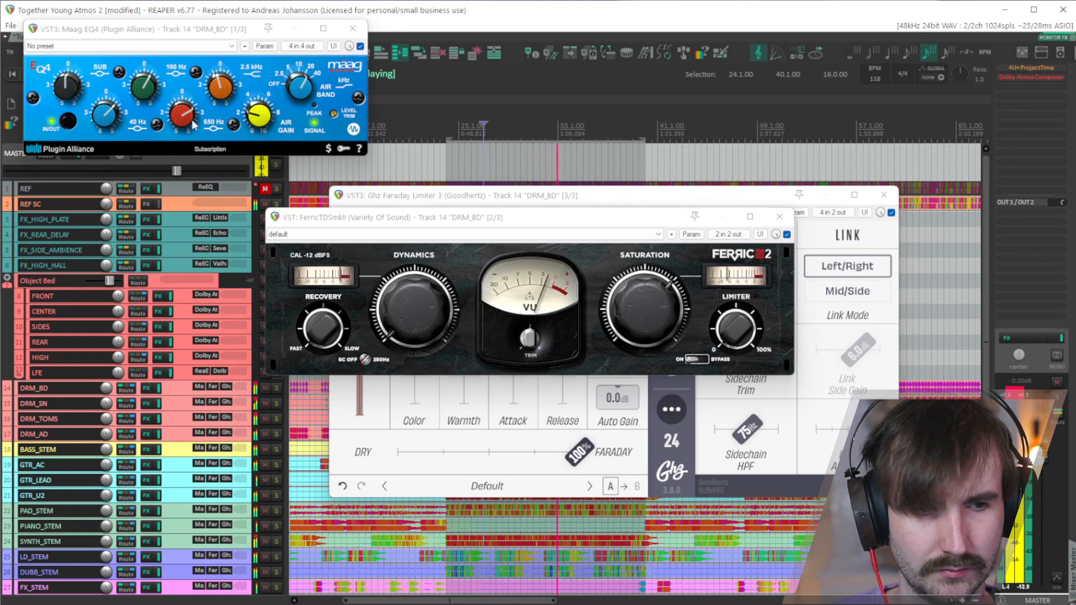
Step: Fine-tune the Sub band in Maag EQ4 on DRM_BD, set Level Trim to -2.4 dB, and close the plugins with playback stopped
click(225, 95)
mouse_move(173, 119)
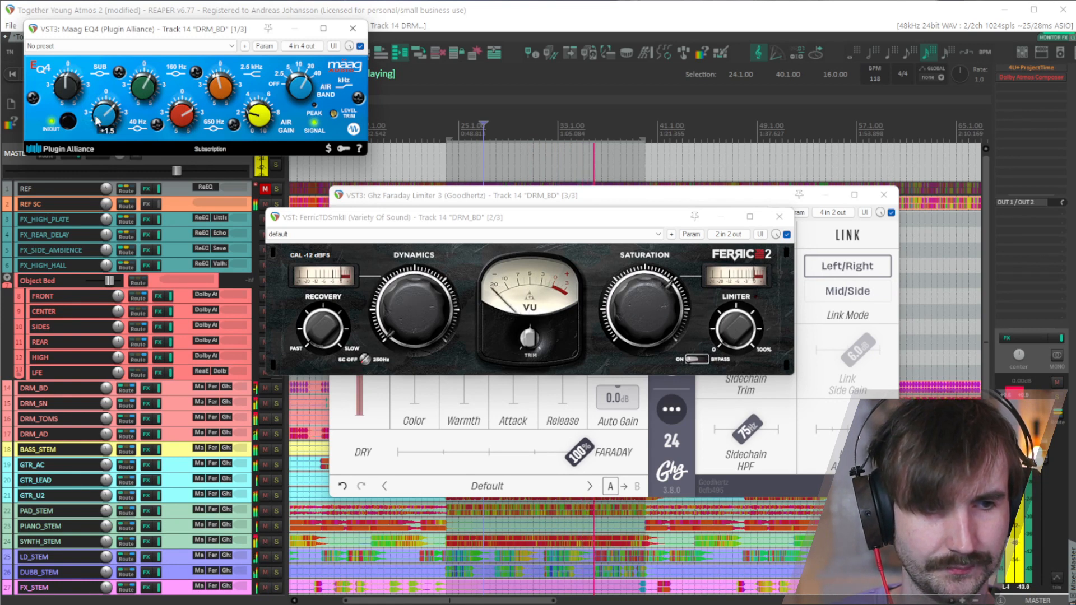
mouse_move(100, 122)
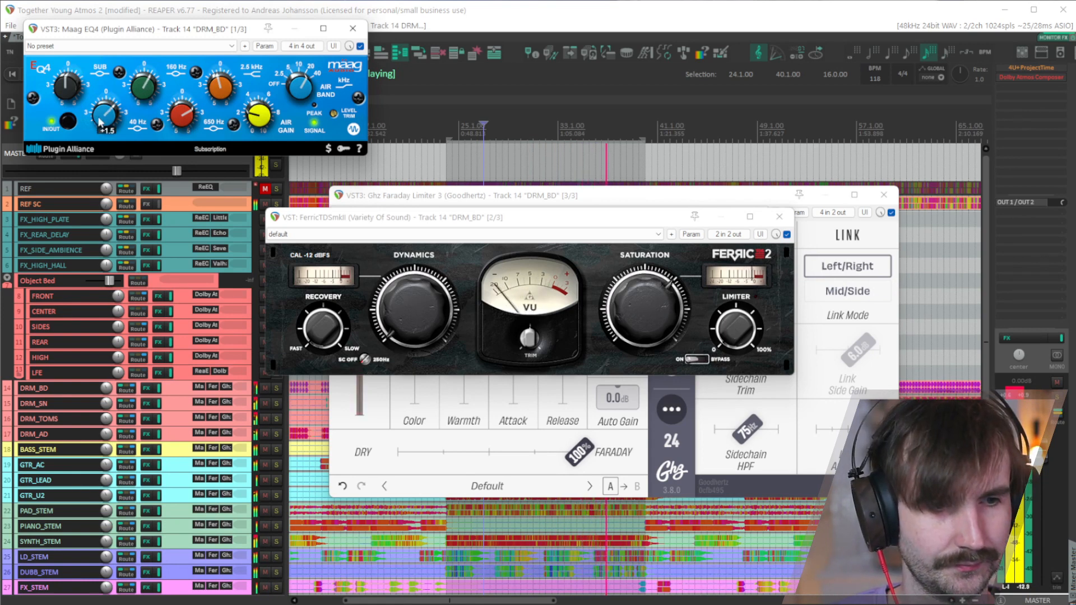
mouse_move(74, 93)
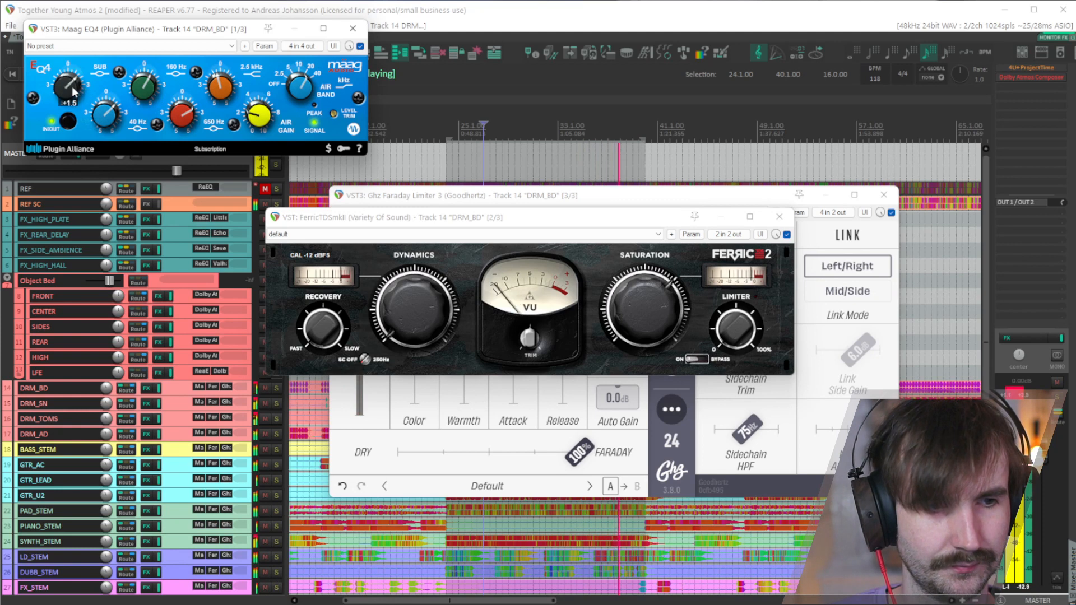
drag(73, 90, 73, 96)
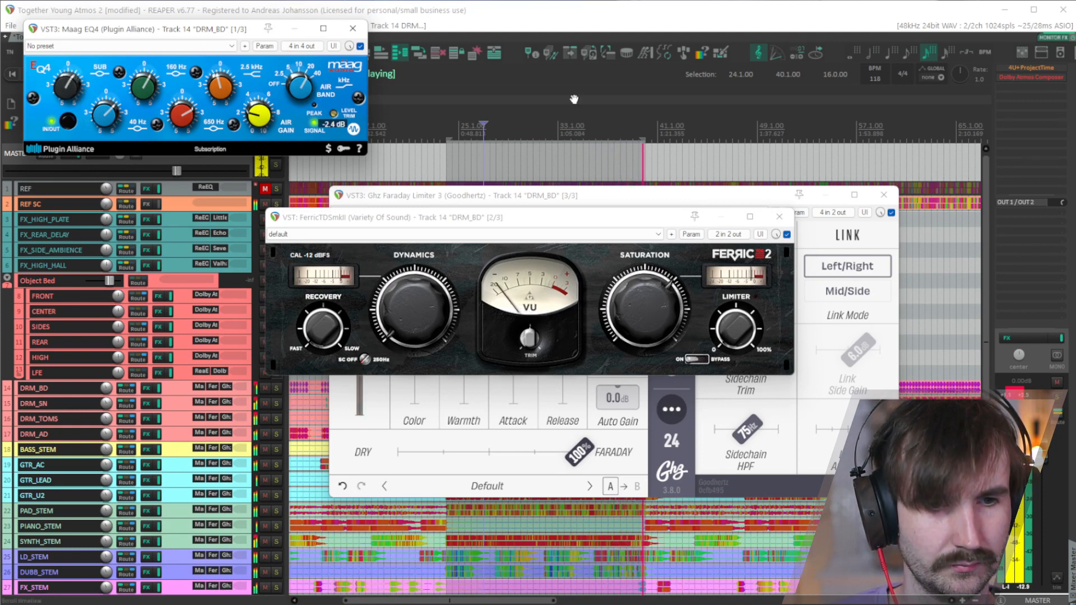
key(Escape)
key(space)
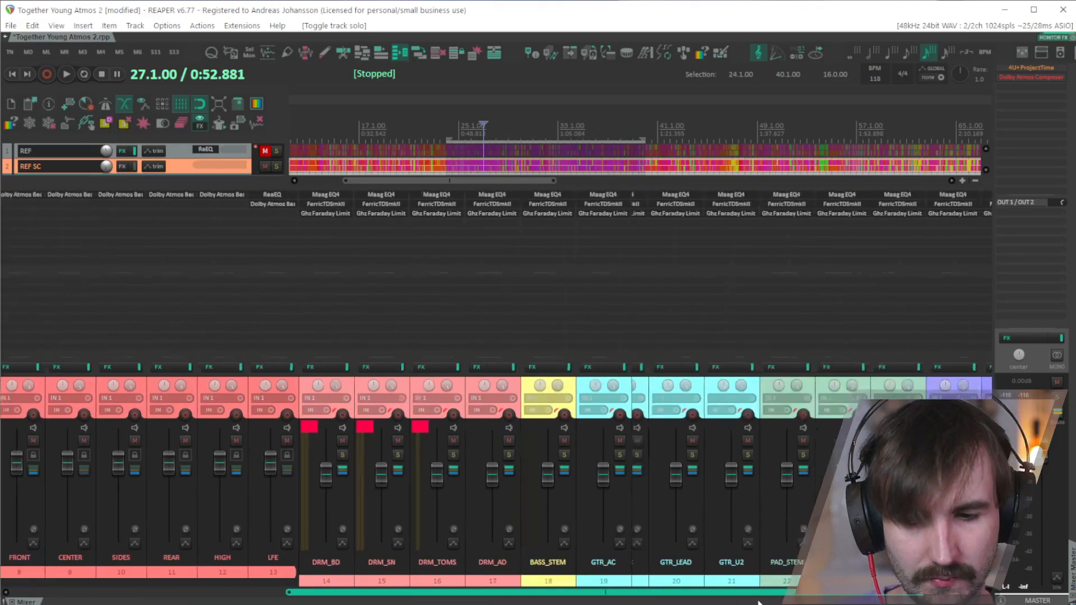
Step: Hide the mixer, bring Dolby Atmos Composer on the master track back online, and open its window
scroll(575, 500, right, 2)
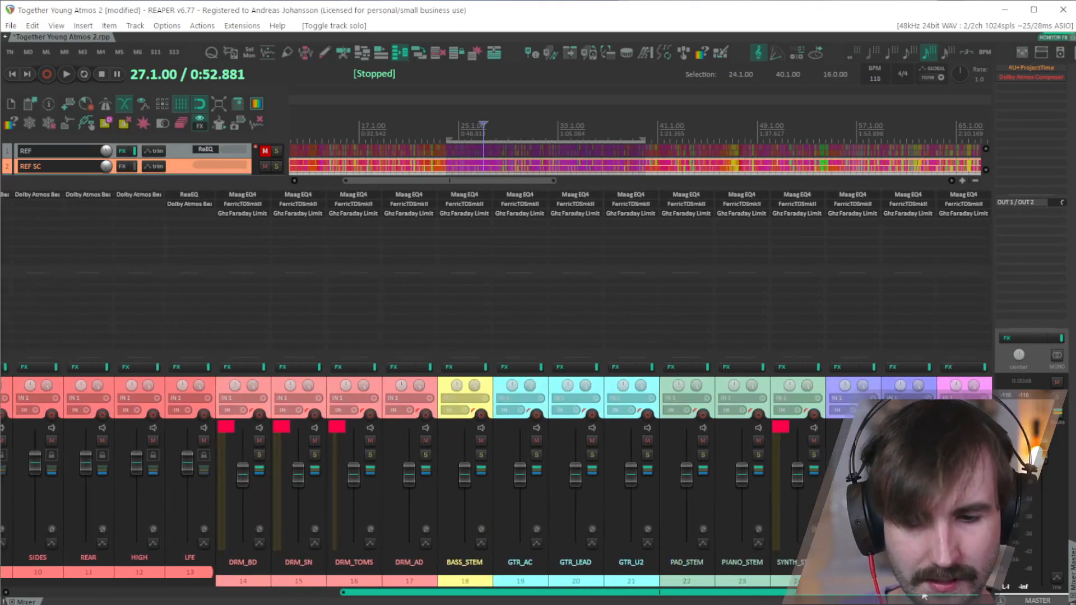
click(146, 122)
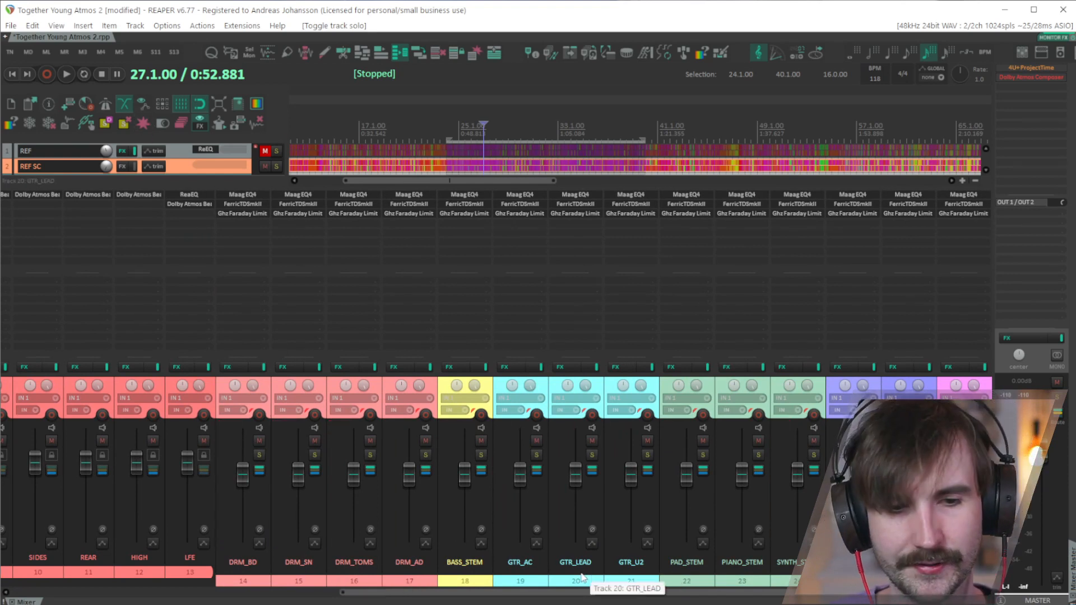
key(ctrl+m)
ctrl+shift+click(1037, 77)
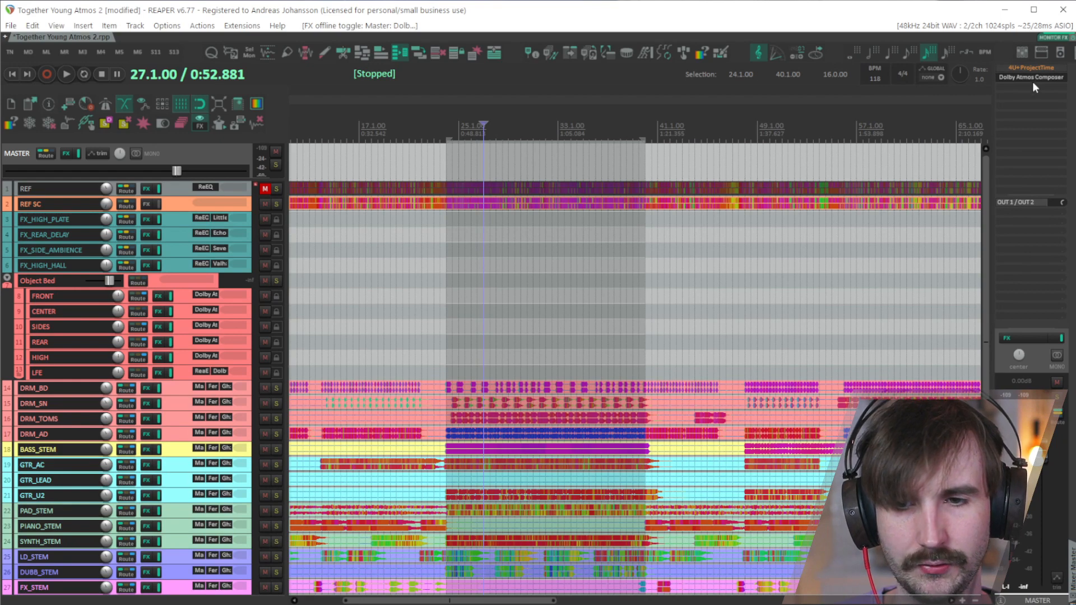
click(1033, 78)
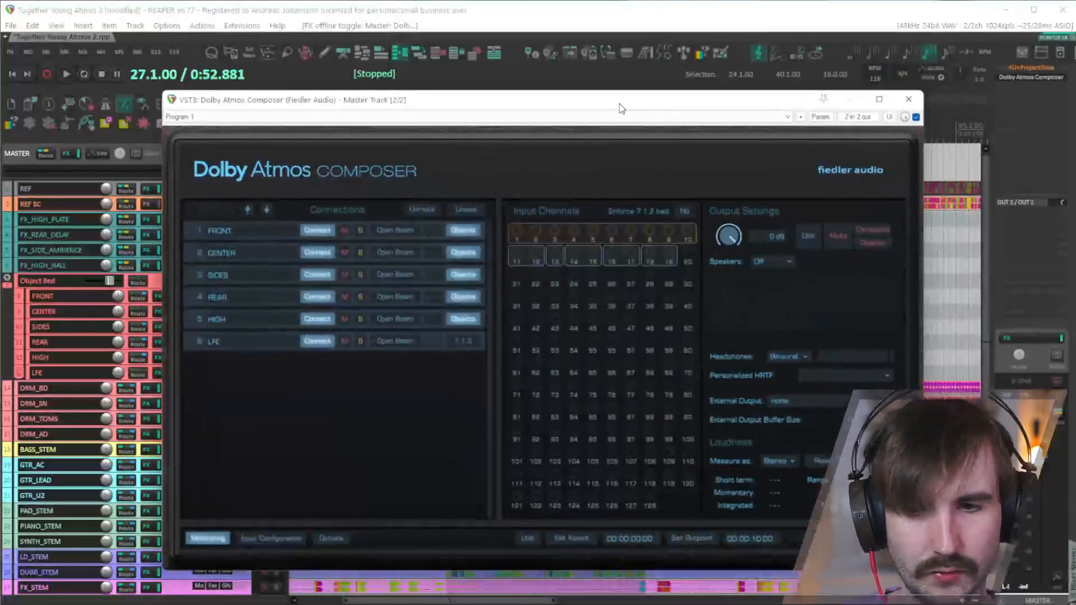
drag(619, 104, 632, 93)
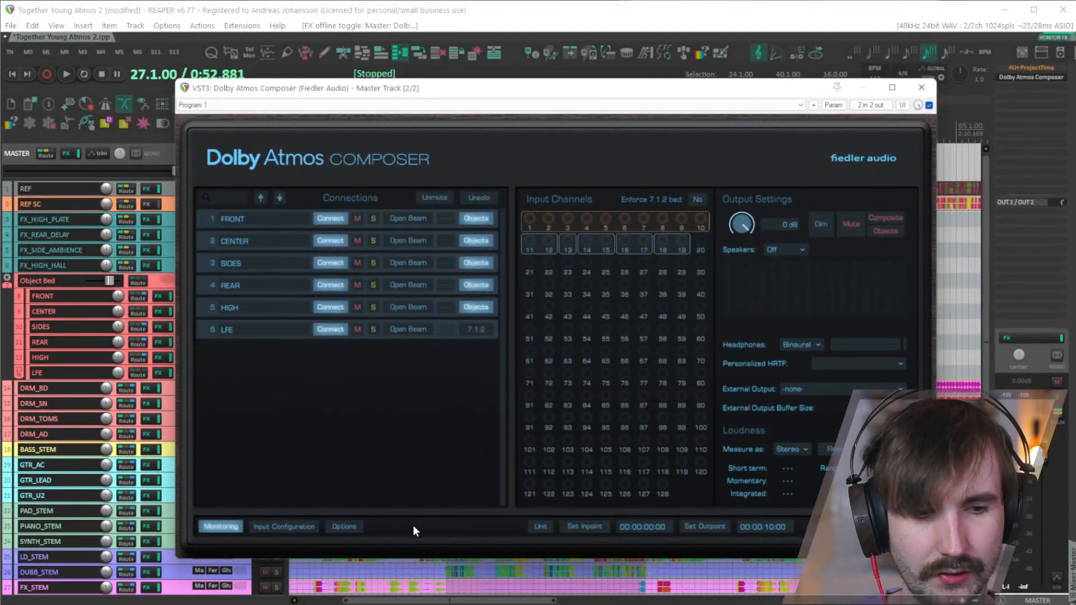
Step: Inspect the headphone monitoring mode choices in Dolby Atmos Composer's output settings
click(88, 281)
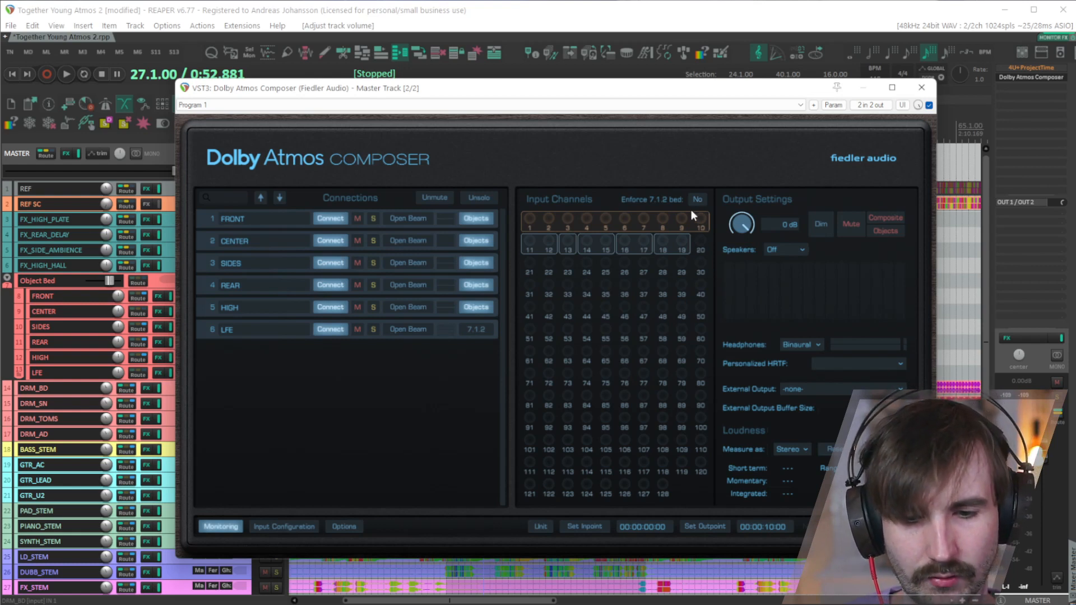
click(807, 345)
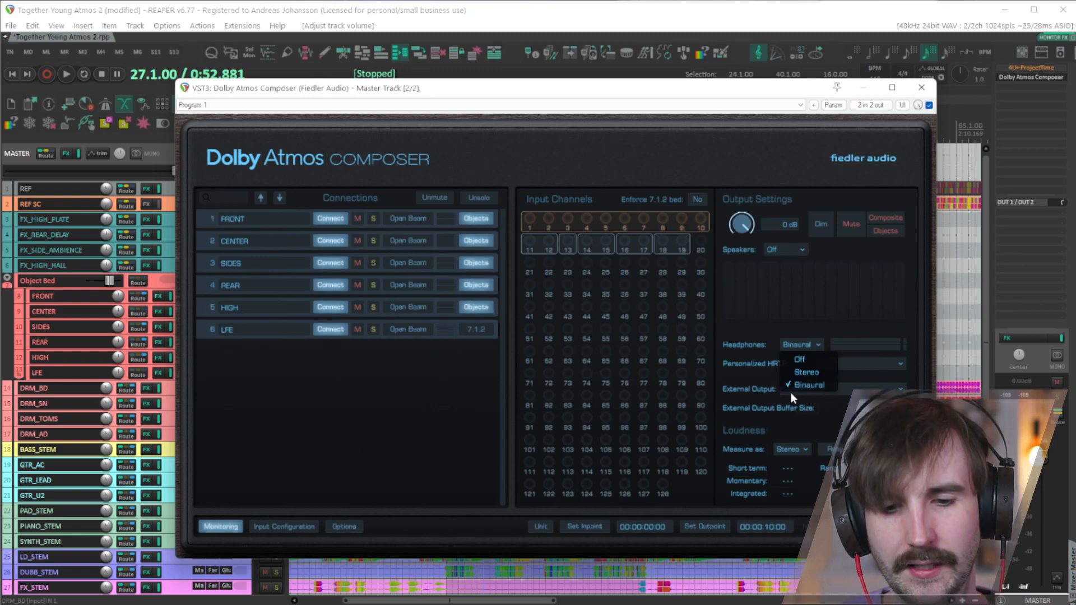
click(737, 383)
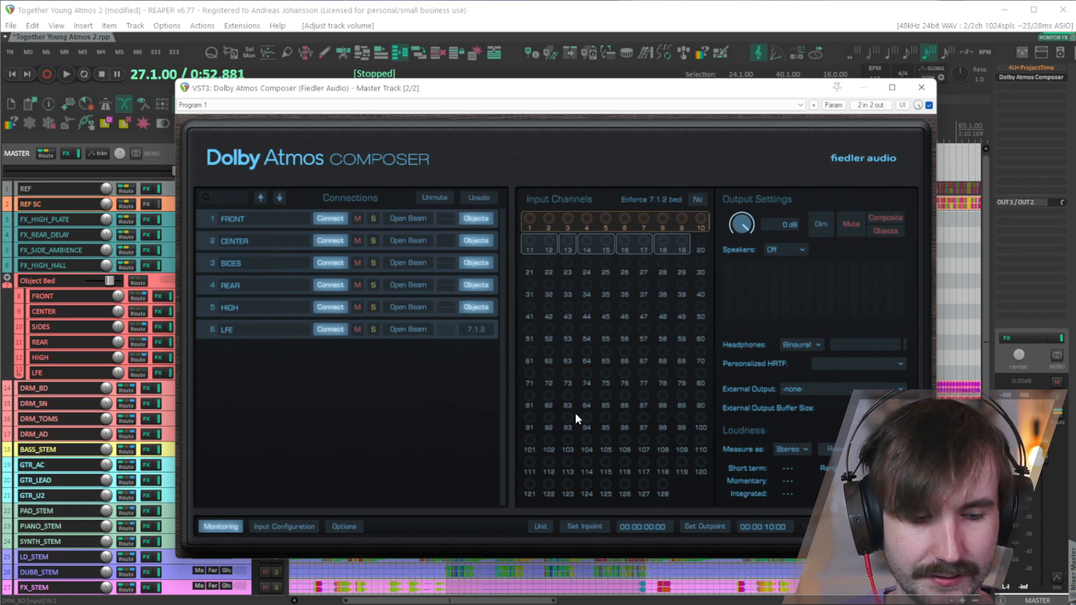
Step: Review the binaural mode of every bed channel and object in Dolby Atmos Composer's input configuration, and close the plugin
click(284, 527)
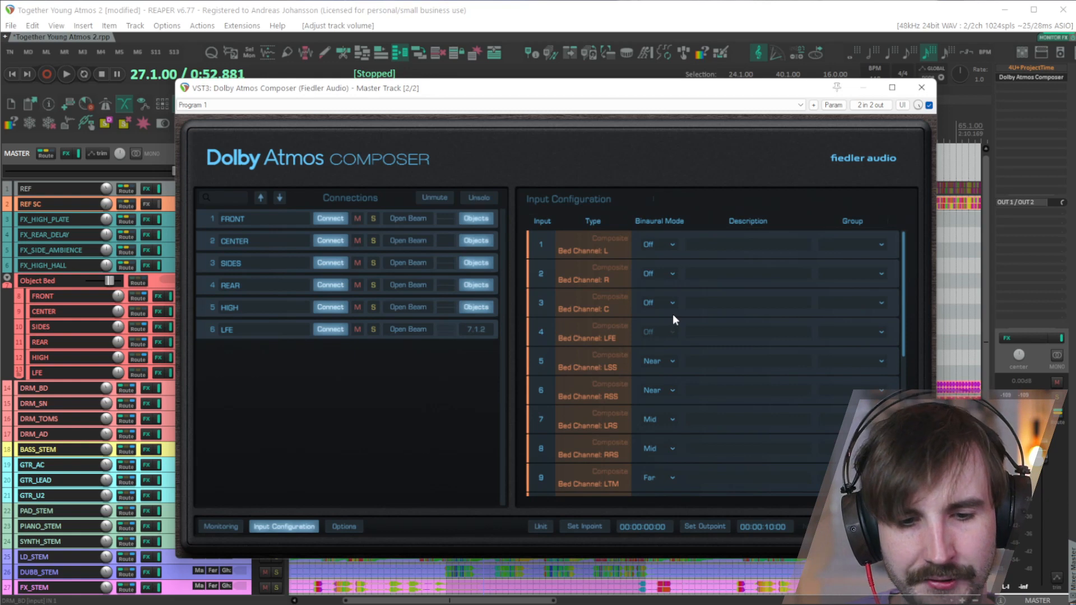
click(669, 244)
click(669, 244)
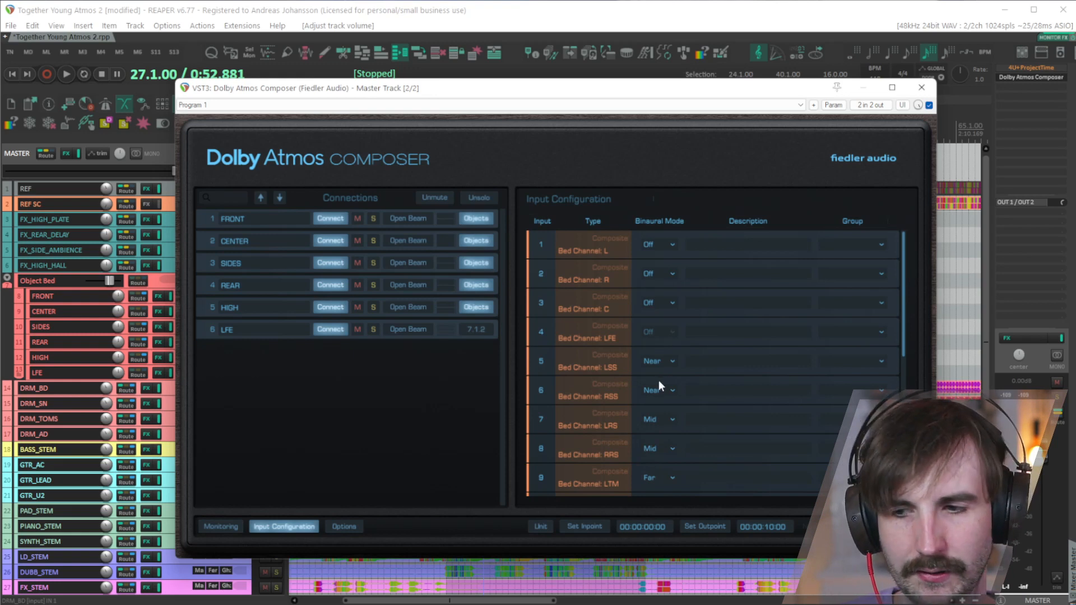
scroll(702, 445, down, 2)
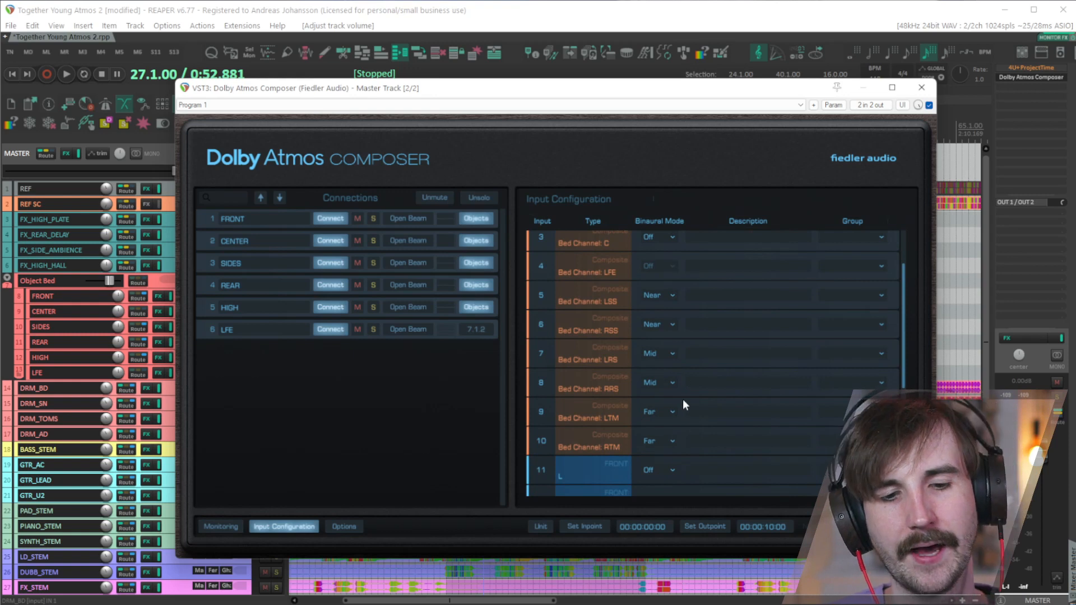
scroll(683, 452, down, 4)
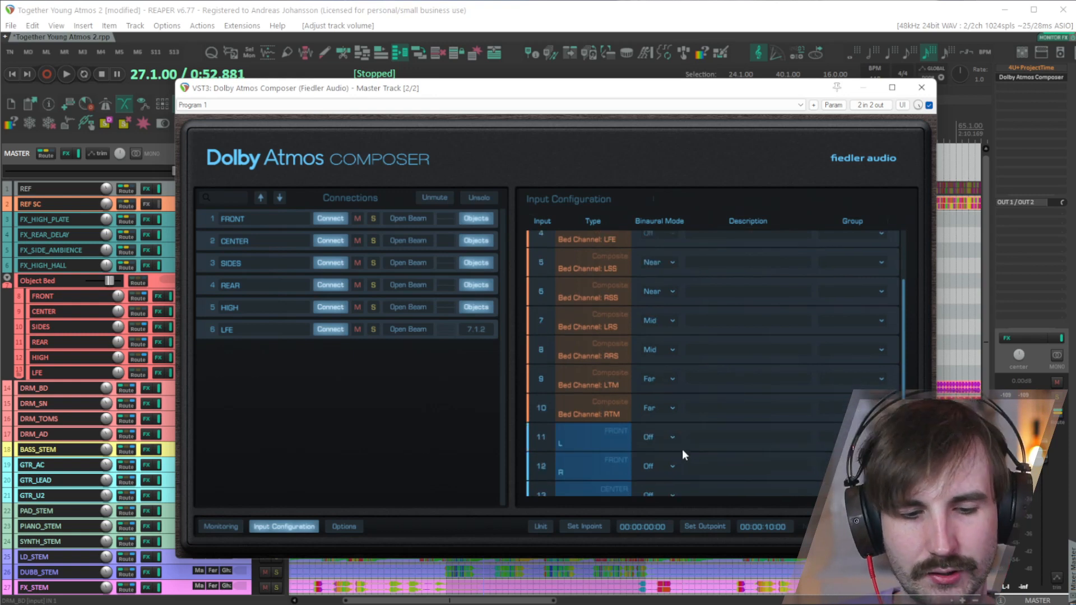
scroll(675, 444, up, 4)
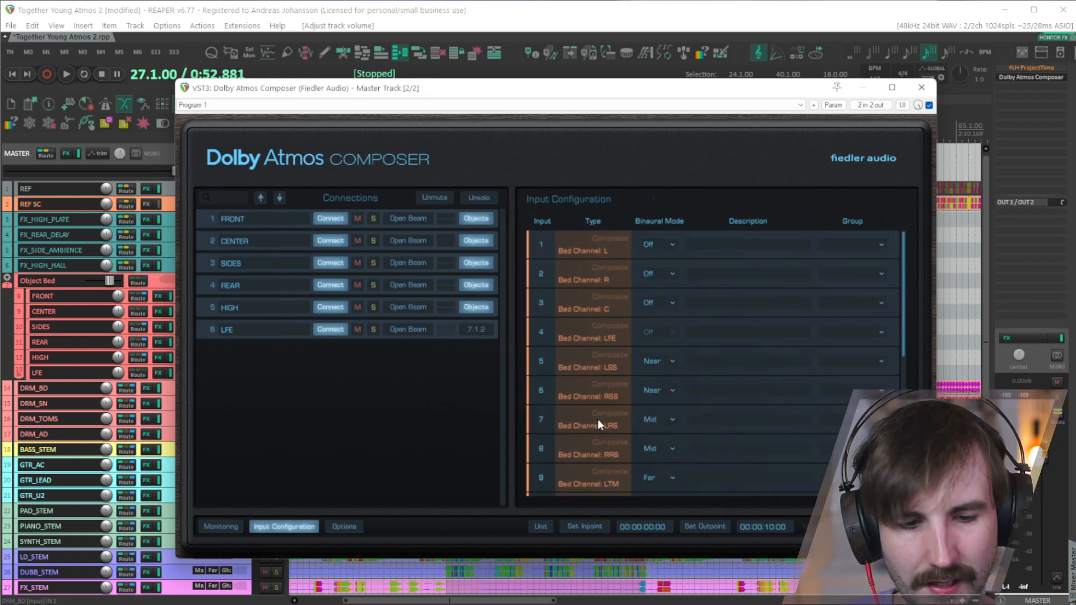
scroll(600, 423, down, 4)
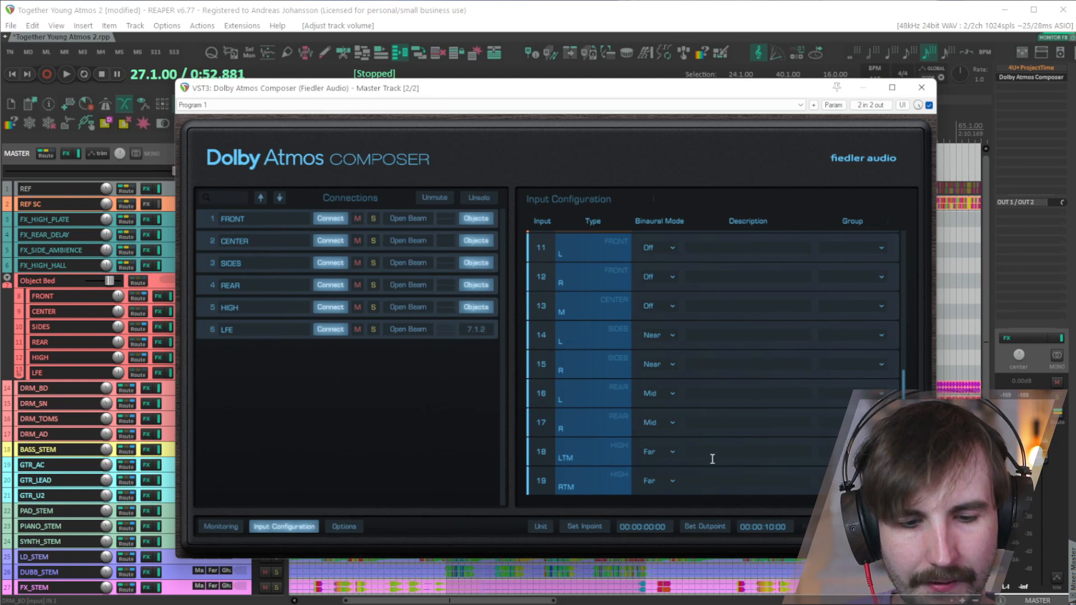
scroll(611, 447, up, 4)
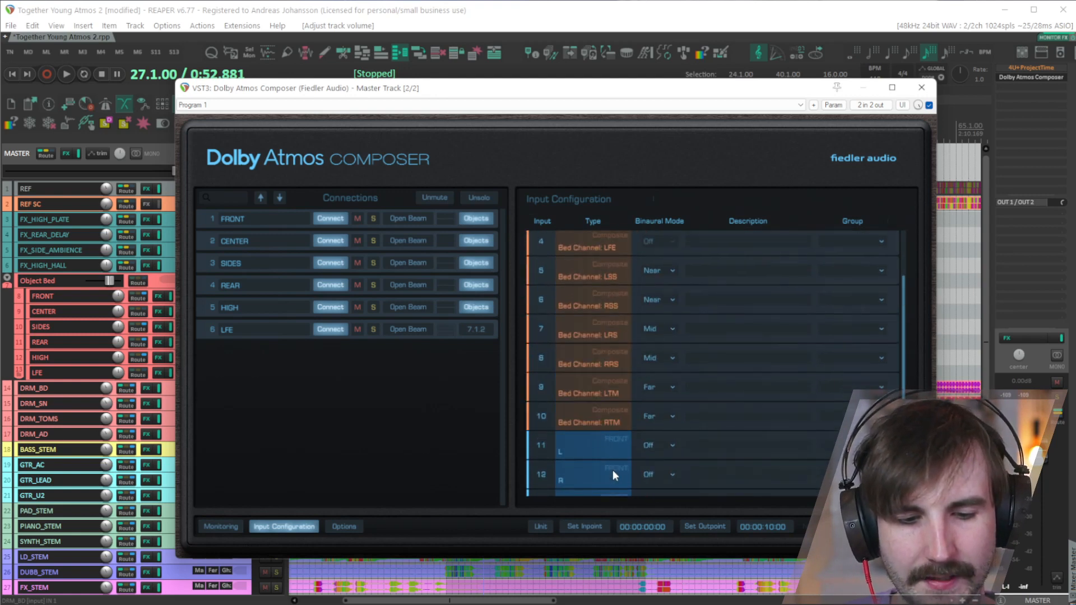
scroll(657, 462, down, 4)
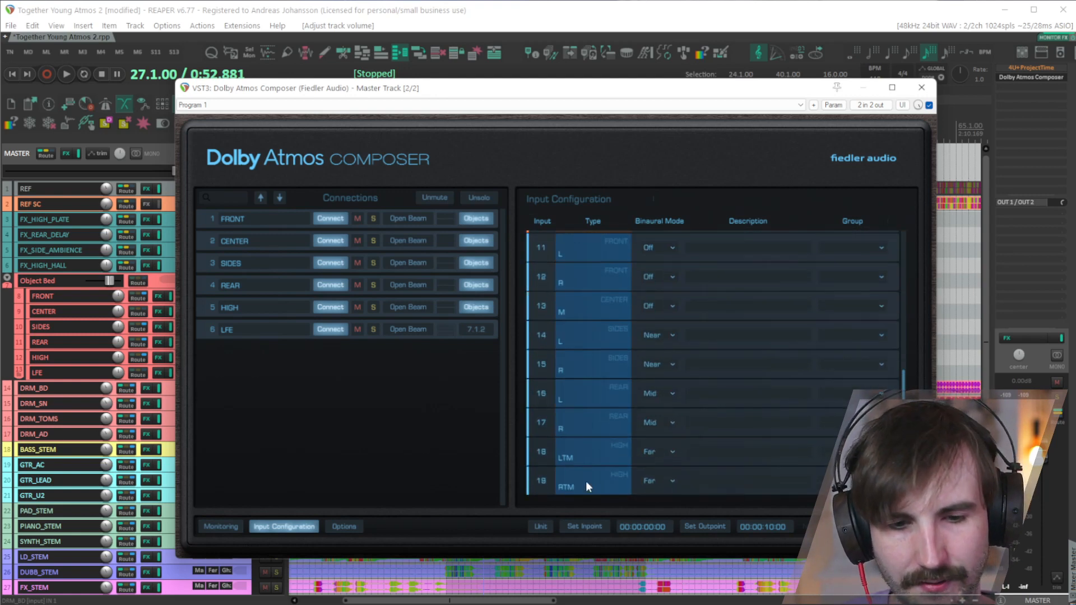
scroll(561, 471, up, 4)
scroll(543, 462, down, 4)
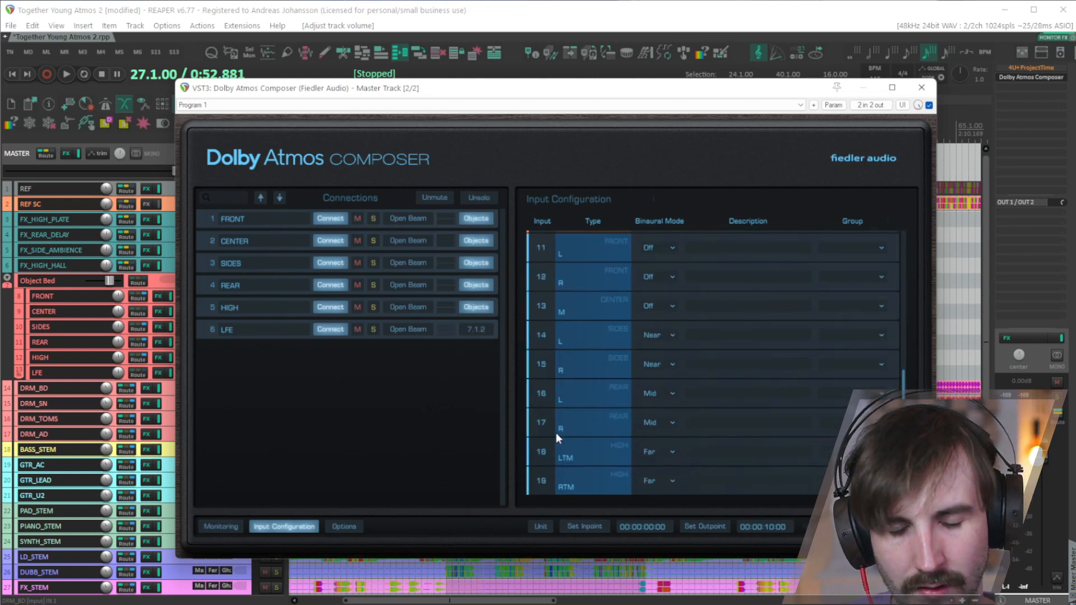
scroll(617, 434, up, 4)
scroll(675, 418, down, 3)
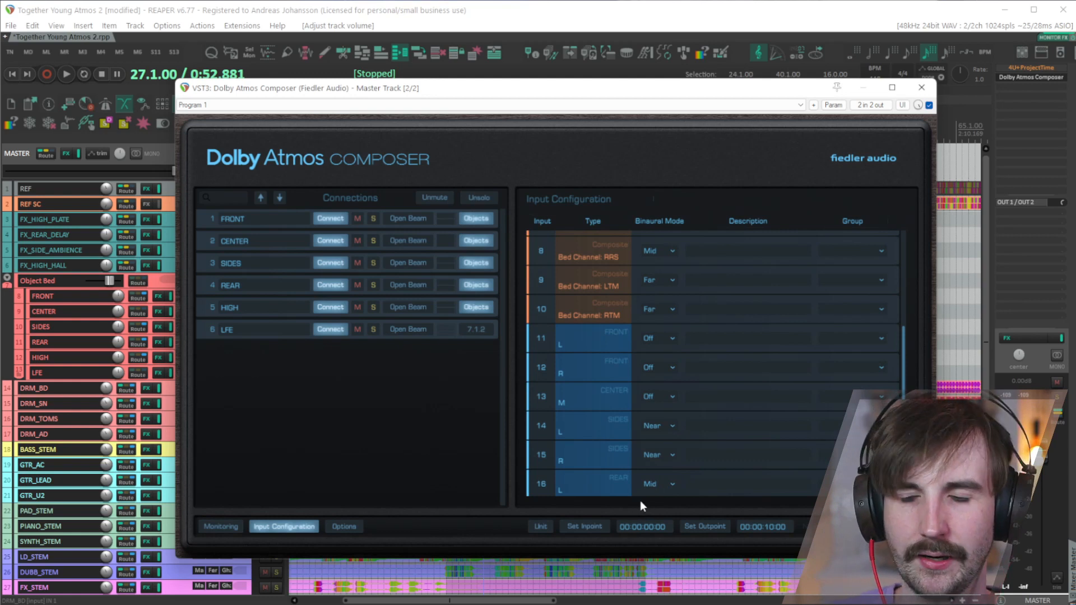
scroll(637, 502, down, 2)
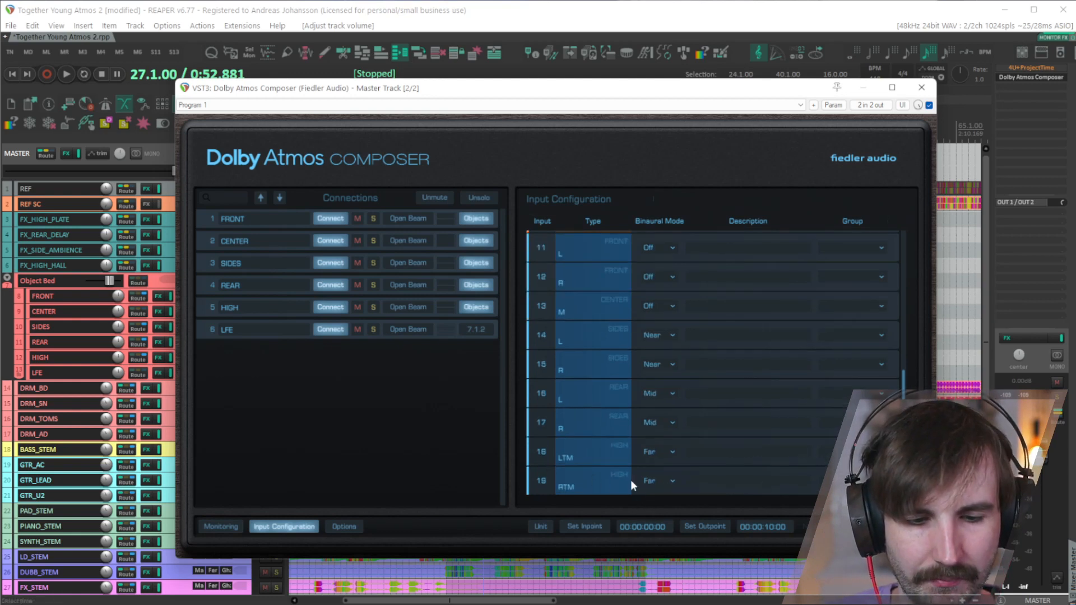
scroll(631, 480, up, 5)
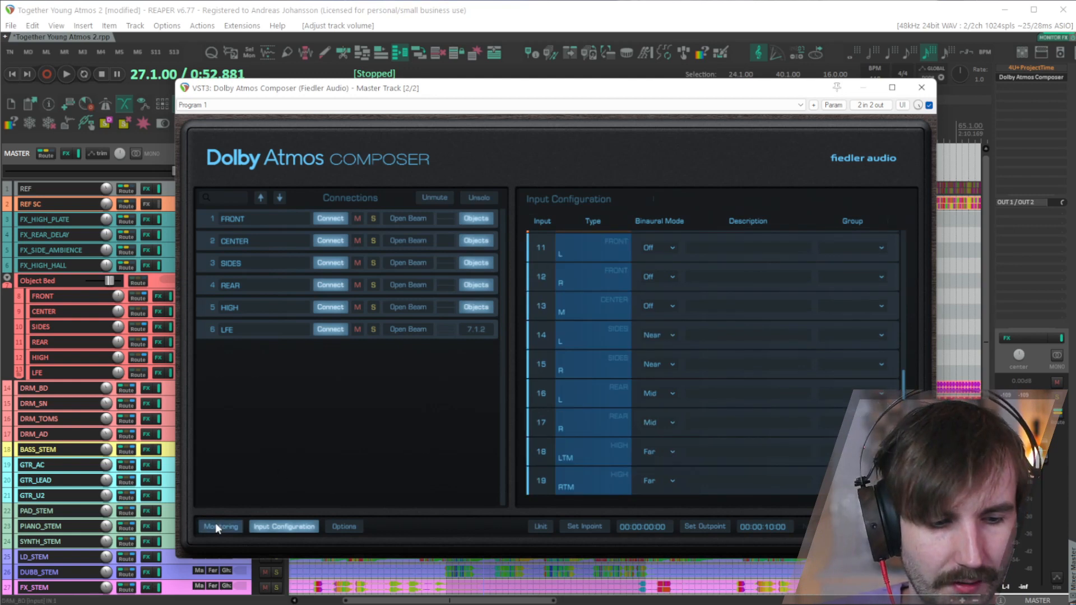
click(216, 527)
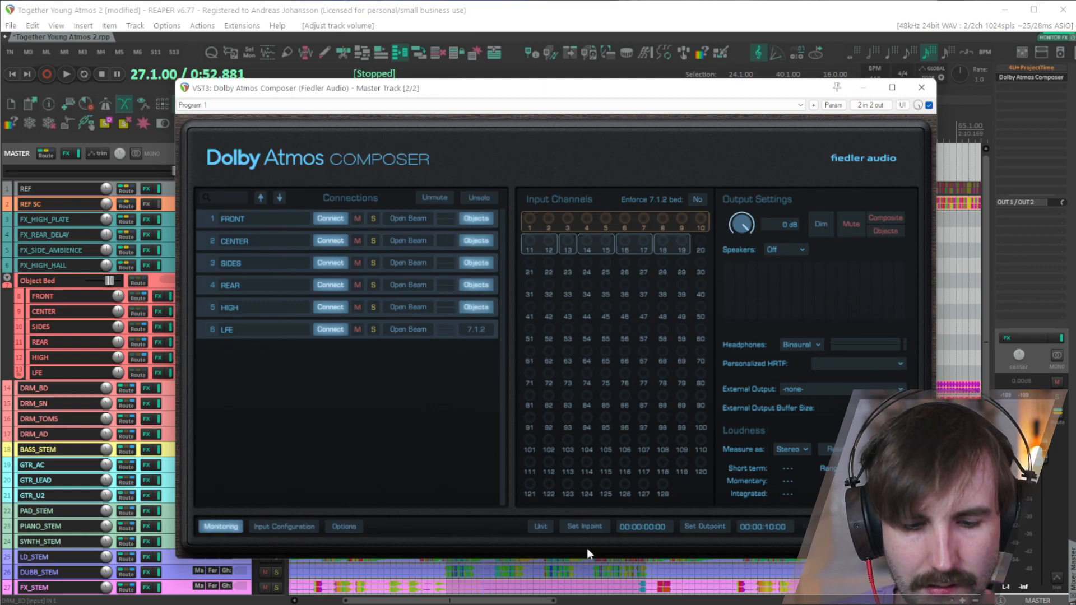
key(Escape)
Step: Zoom the arrangement to the song overview, start playback from bar 27, and show the mixer
scroll(673, 439, down, 1)
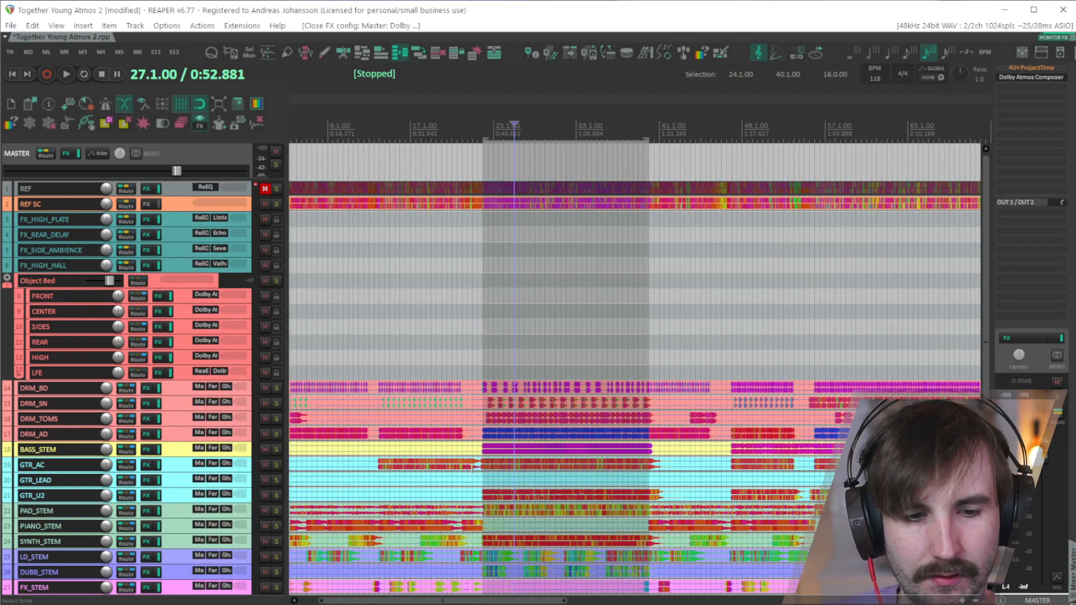
scroll(469, 466, down, 3)
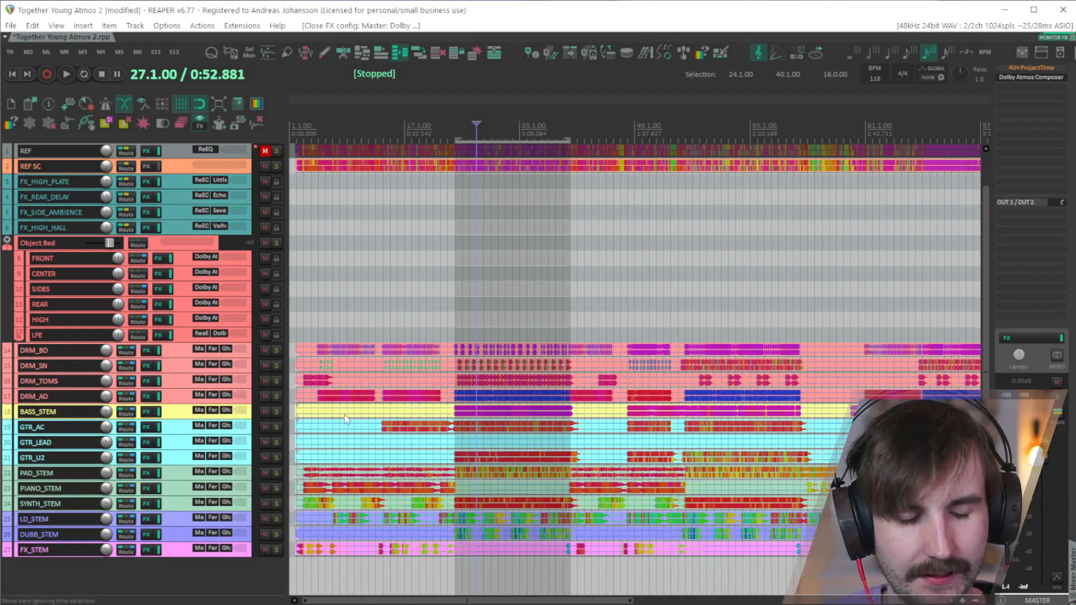
scroll(317, 420, up, 1)
scroll(316, 420, up, 1)
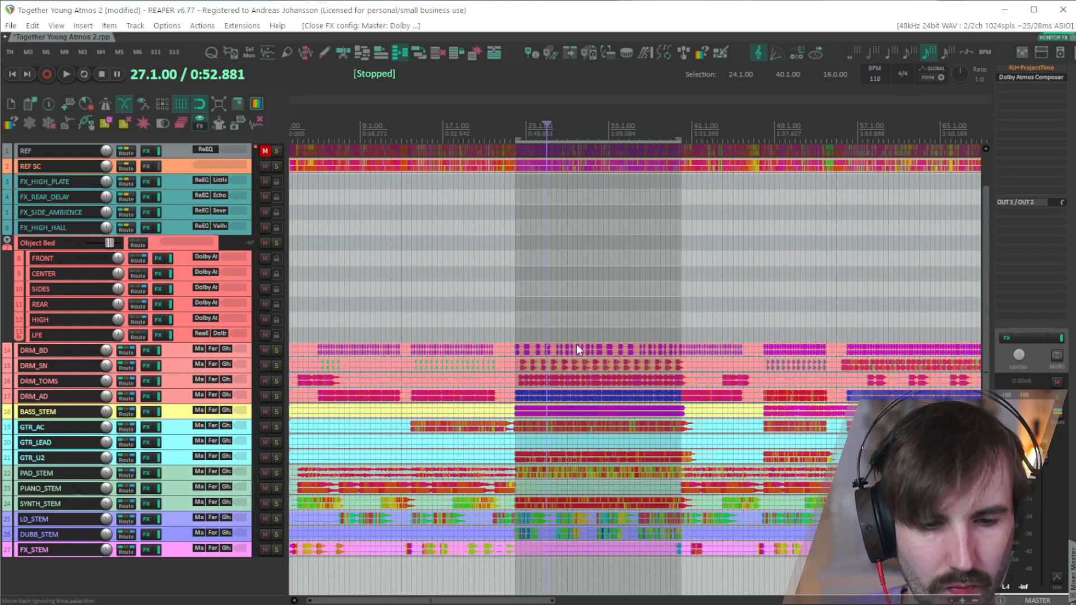
key(space)
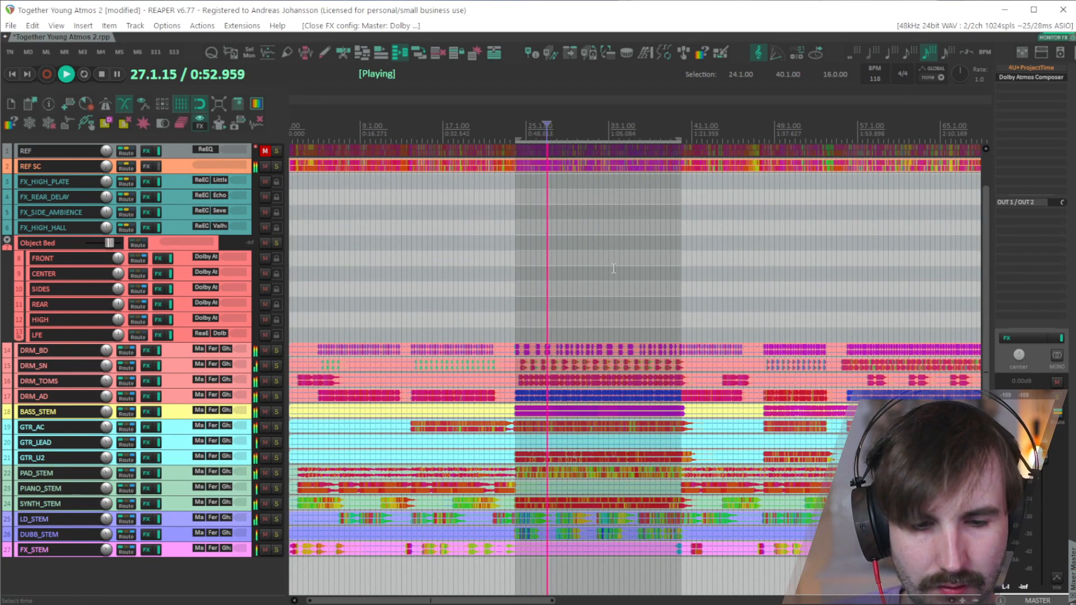
key(ctrl+m)
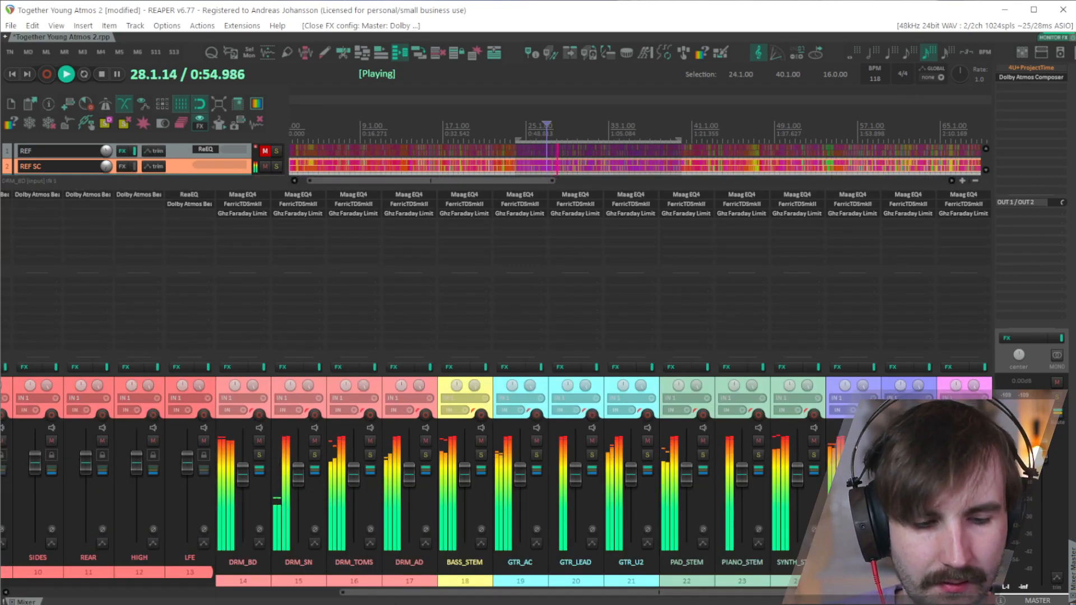
Step: Add a send from DRM_BD to the CENTER track and close the send controls
drag(505, 593, 386, 593)
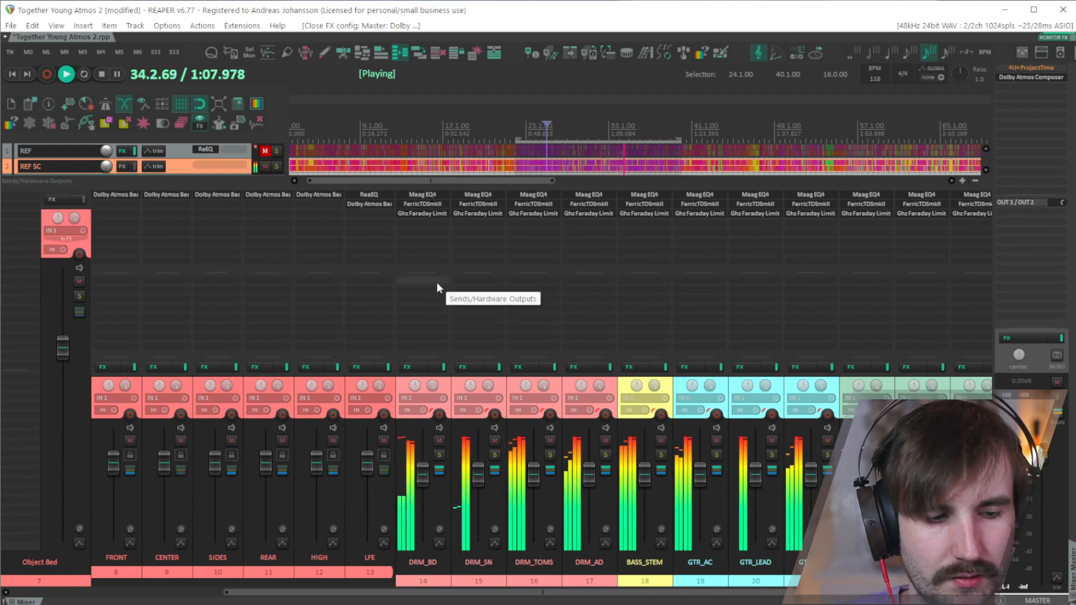
drag(436, 282, 422, 278)
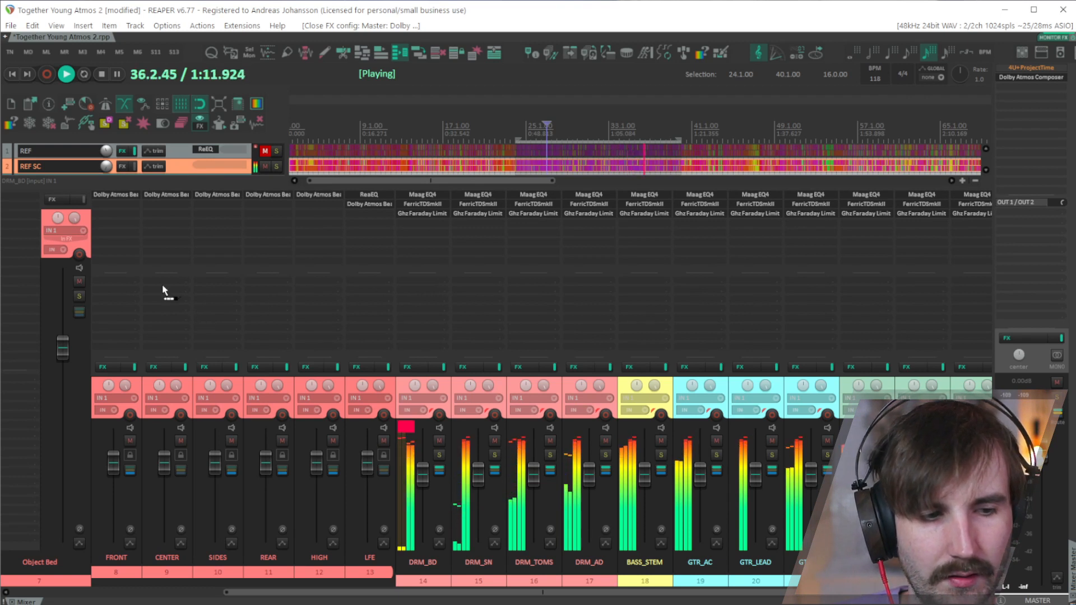
drag(162, 287, 163, 288)
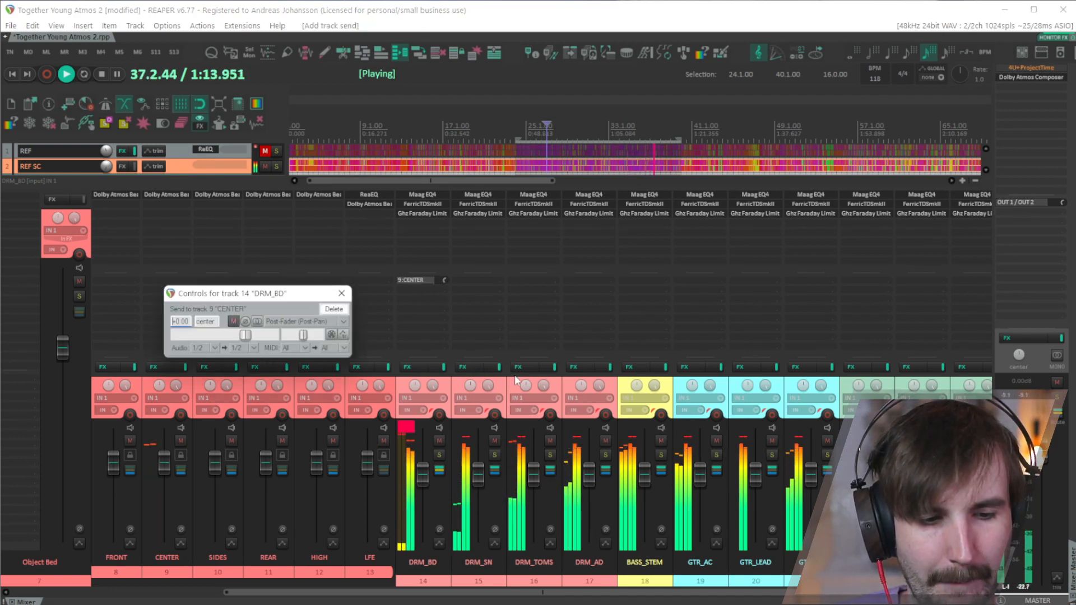
click(340, 293)
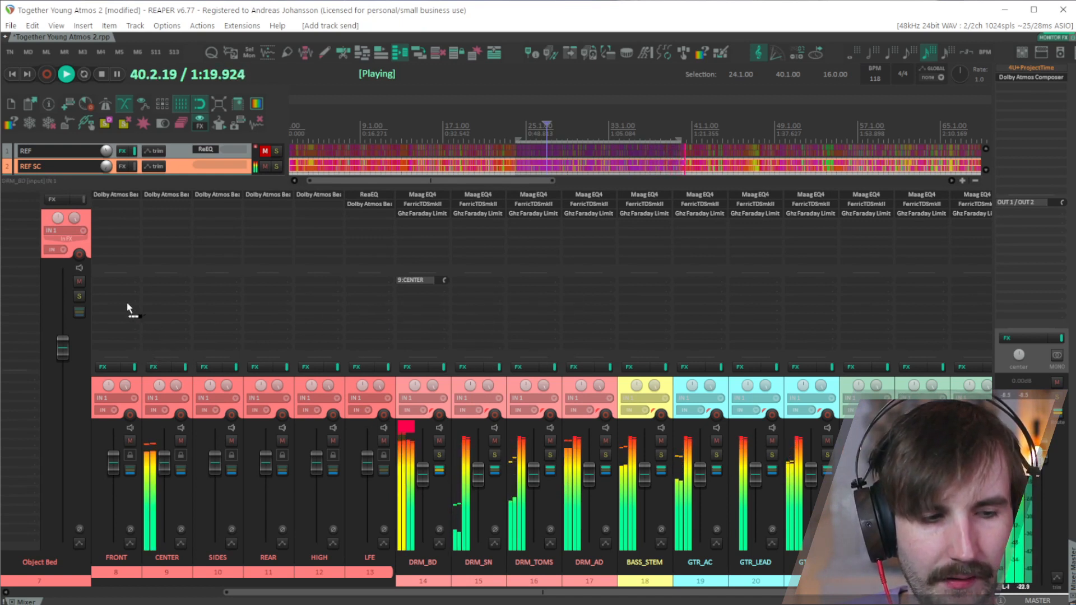
Step: Add a send from DRM_SN to the FRONT track, close its controls, and return to the arrangement
drag(127, 304, 116, 287)
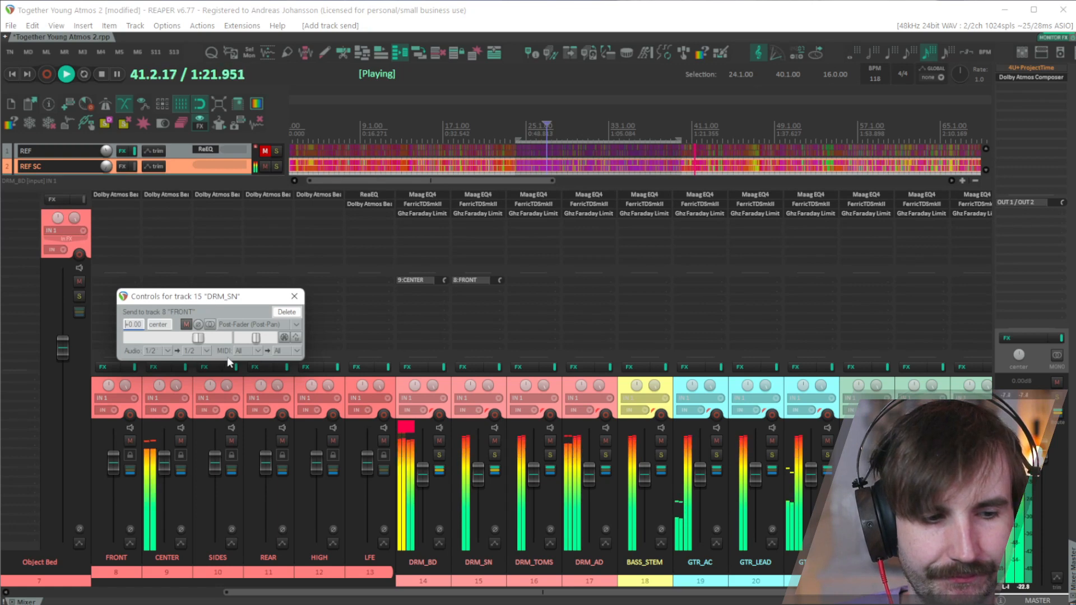
key(Escape)
key(ctrl+m)
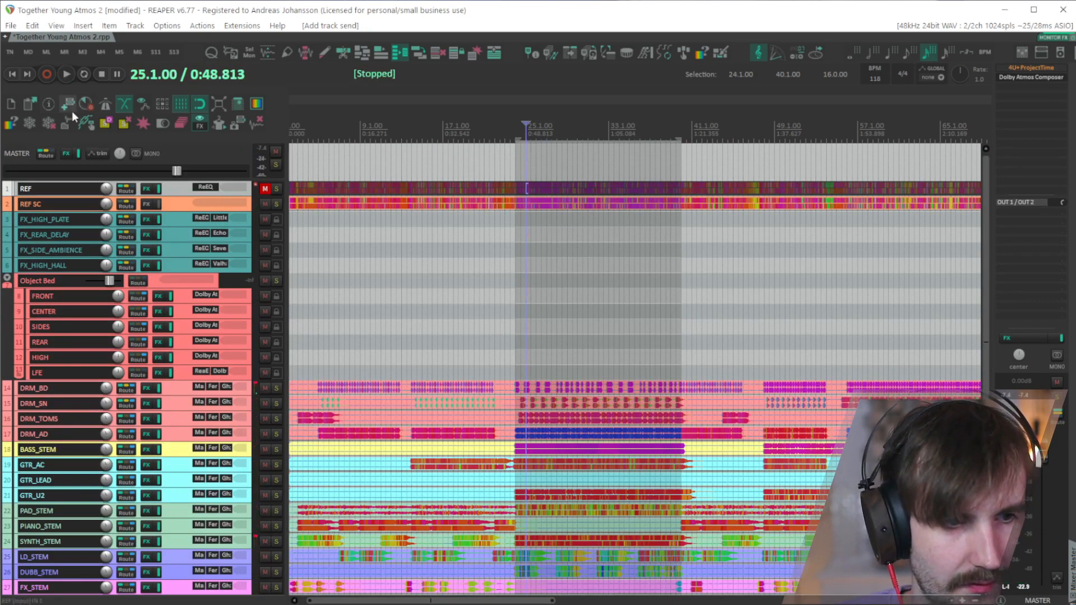
Step: Show the mixer with playback running and add a send from DRM_AD to the SIDES track
key(ctrl+m)
key(space)
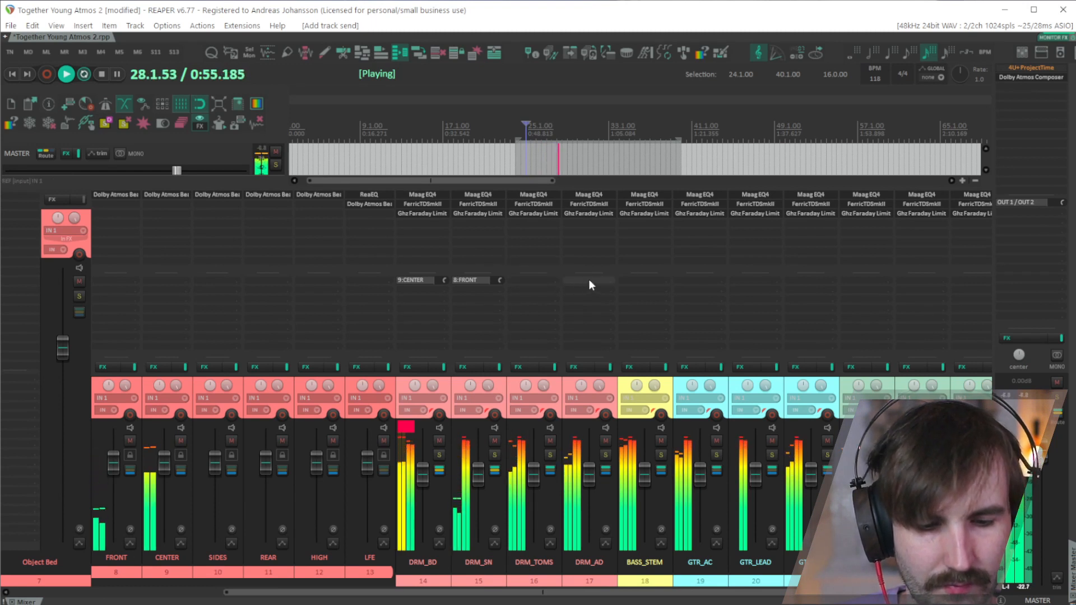
drag(181, 312, 214, 288)
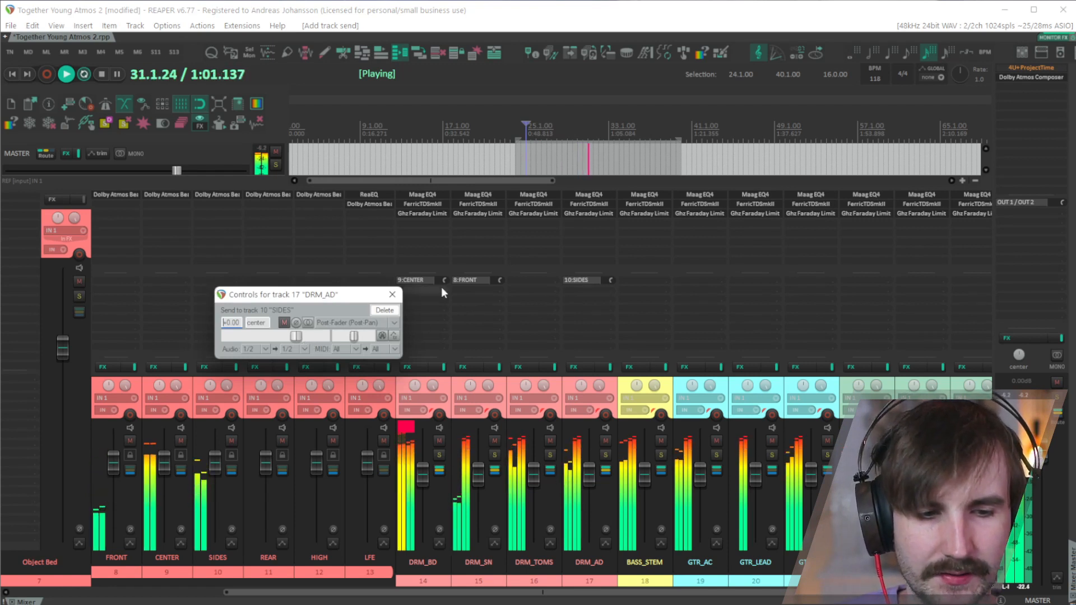
click(393, 294)
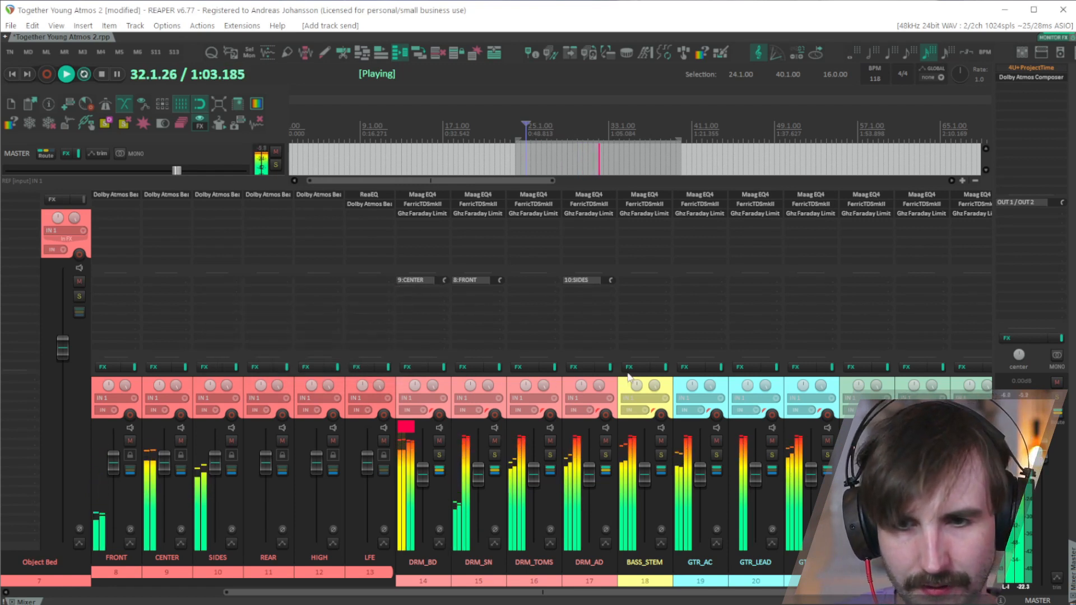
Step: Restart playback from bar 25, add a send from BASS_STEM to the FRONT track, and stop playback
key(space)
key(space)
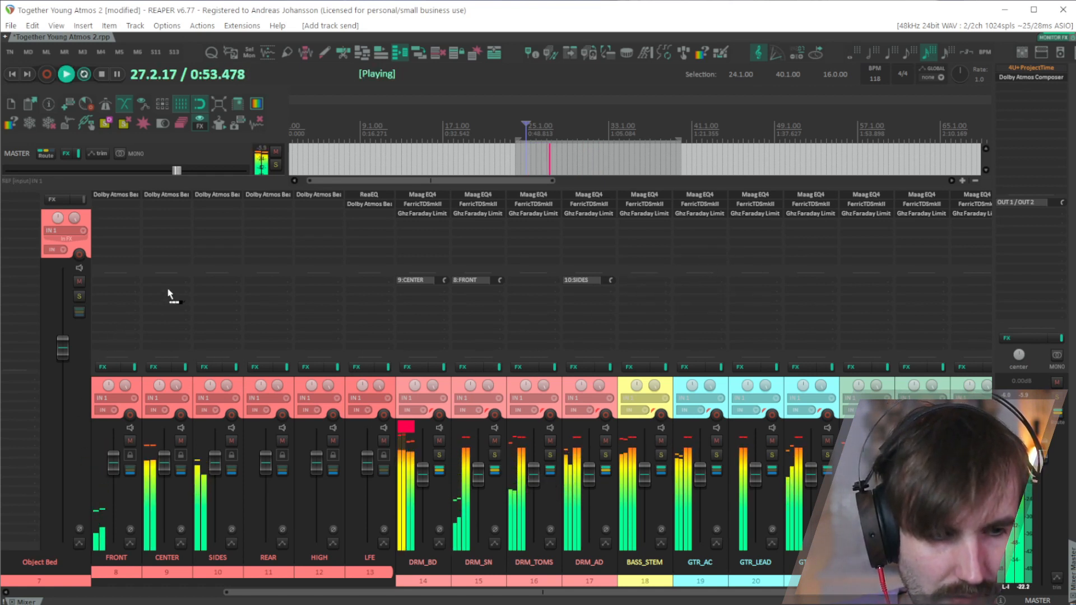
drag(121, 285, 121, 286)
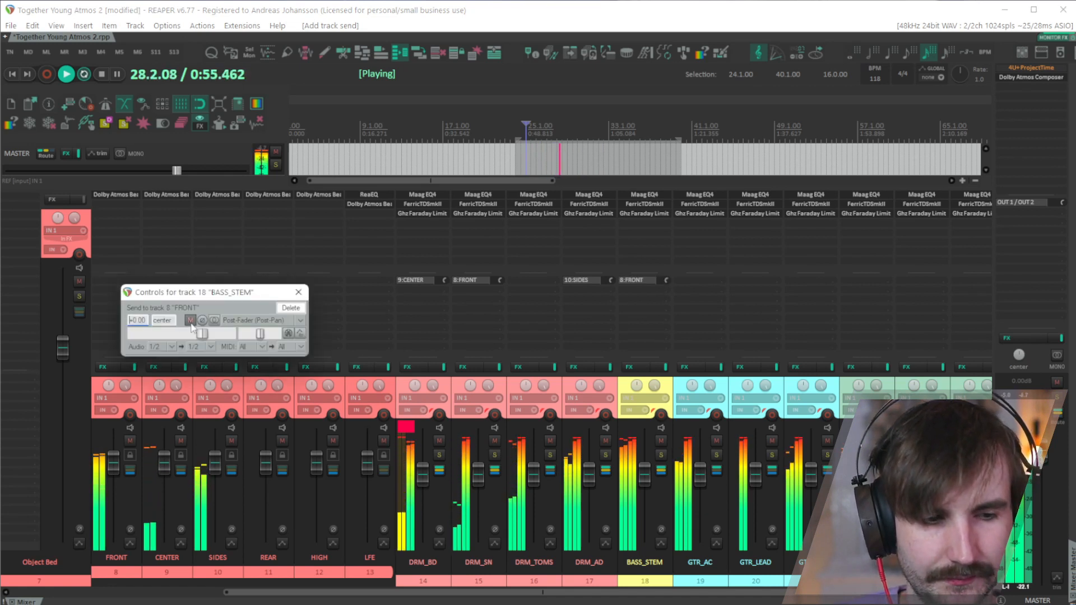
click(306, 292)
key(space)
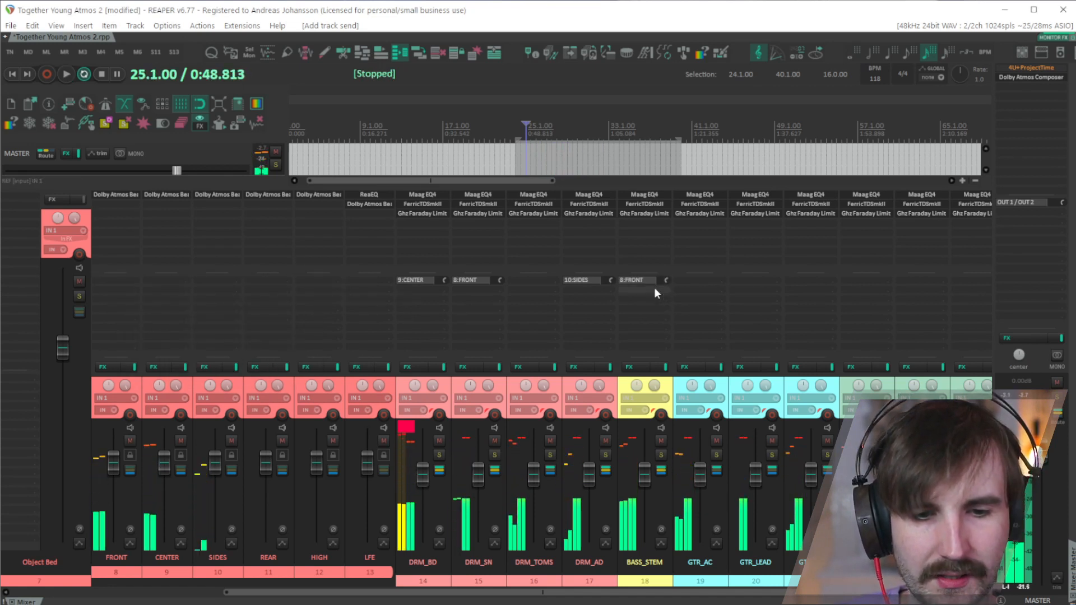
Step: Add a second send from BASS_STEM to the LFE track at about -15 dB, and check the LFE track's ReaEQ filter
drag(359, 314, 358, 314)
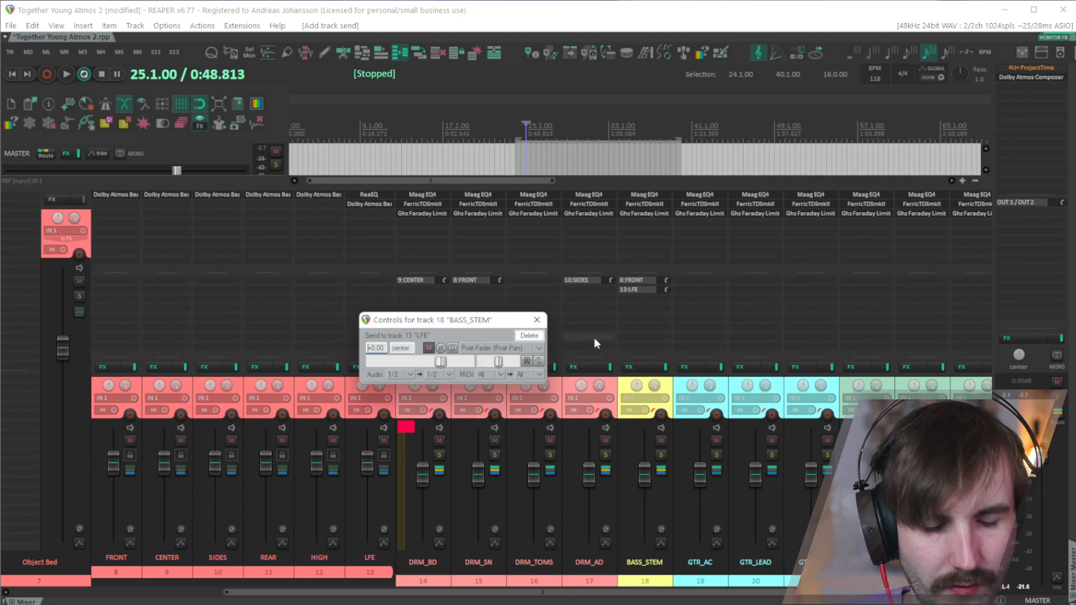
key(space)
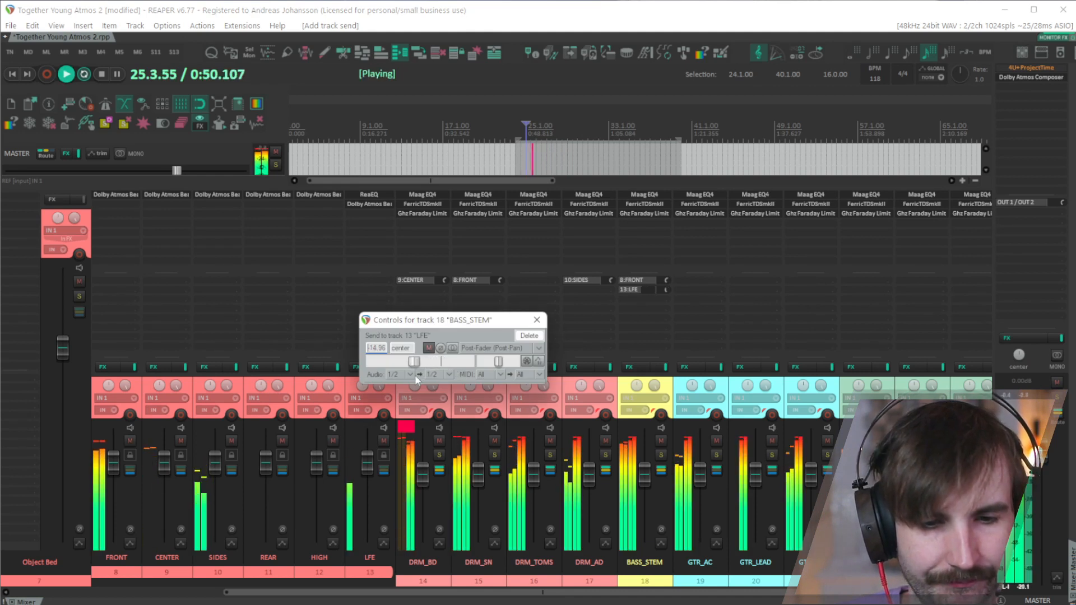
click(537, 320)
key(space)
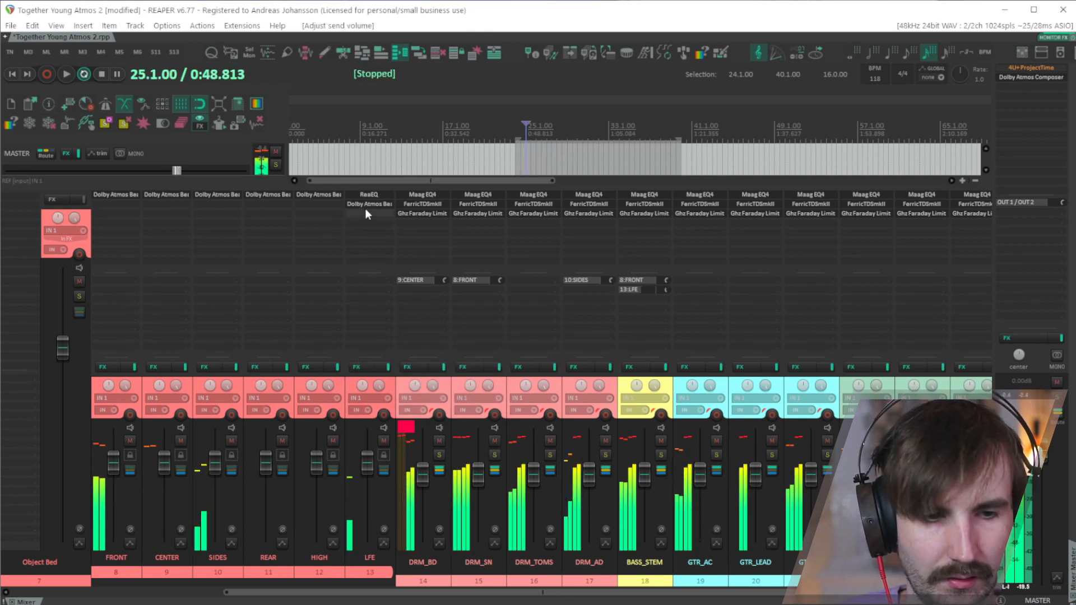
click(369, 194)
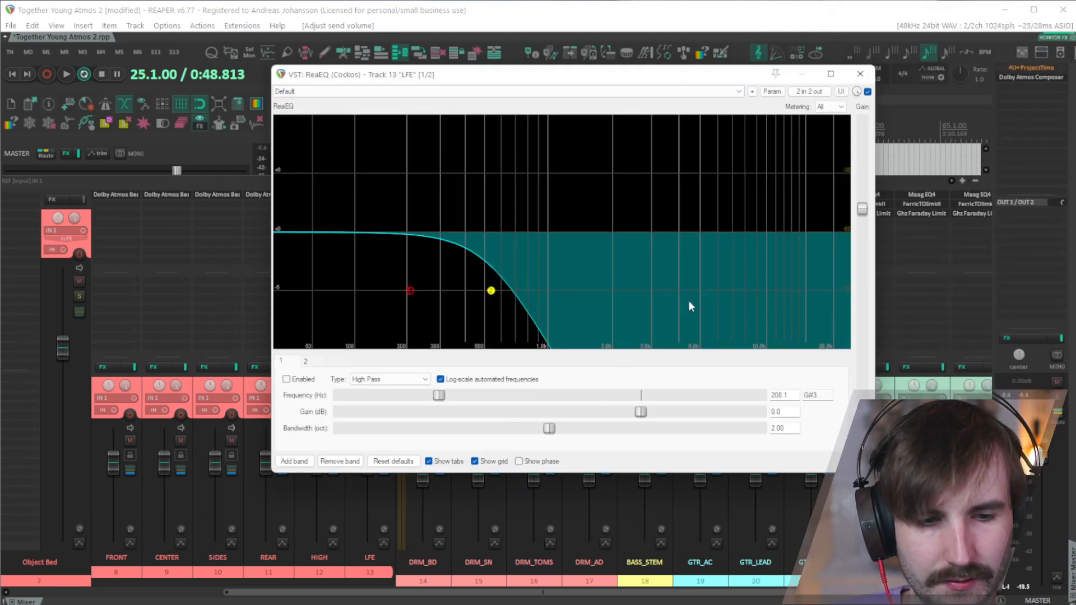
click(856, 73)
Step: Play the section from bar 25, add a send from GTR_AC to the FRONT track, and stop playback
key(space)
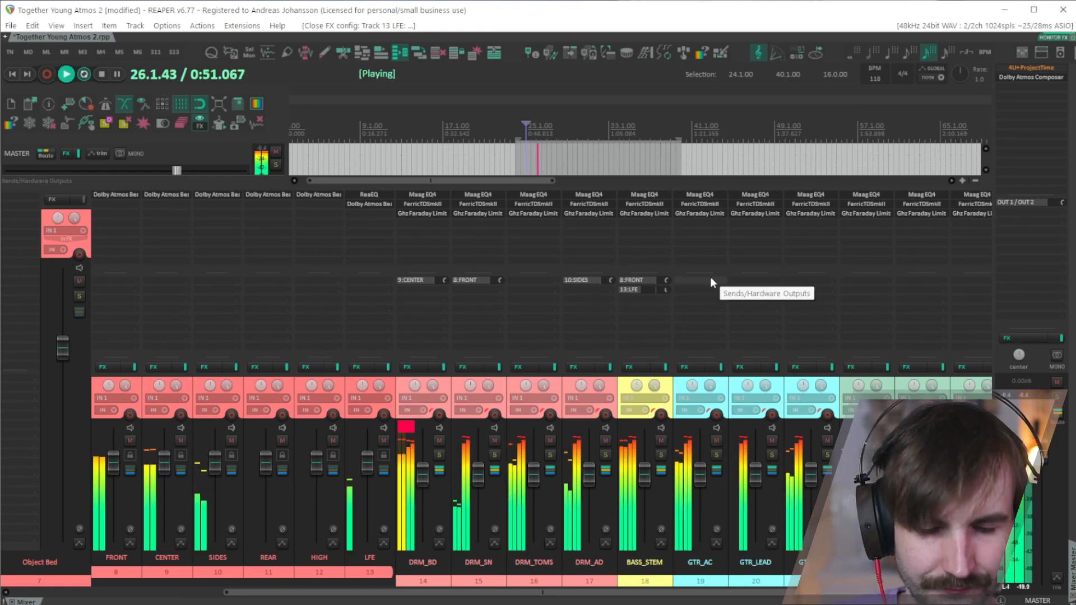
drag(711, 278, 113, 284)
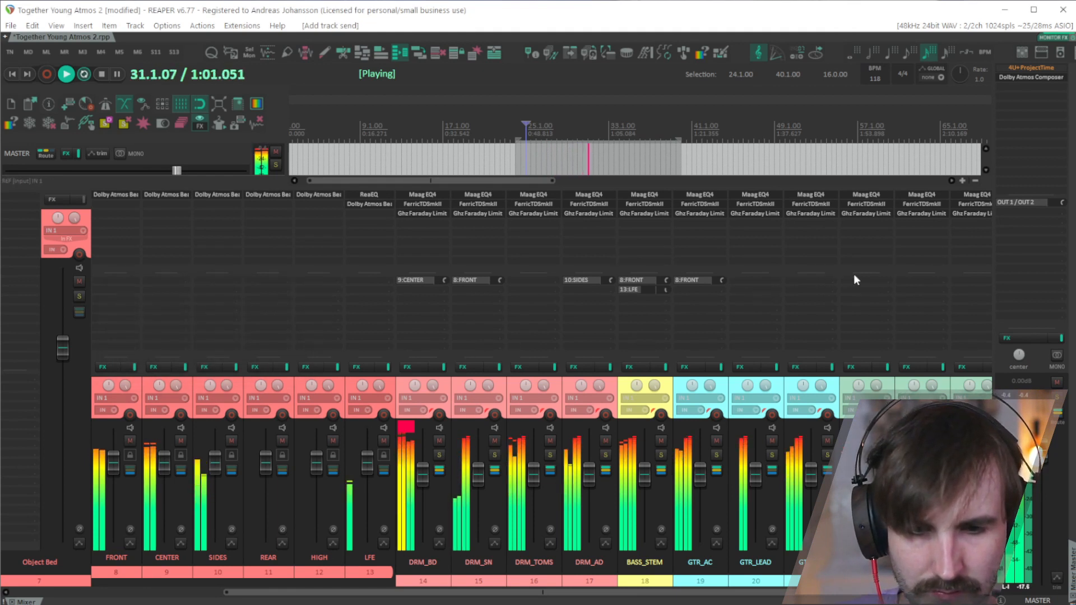
key(space)
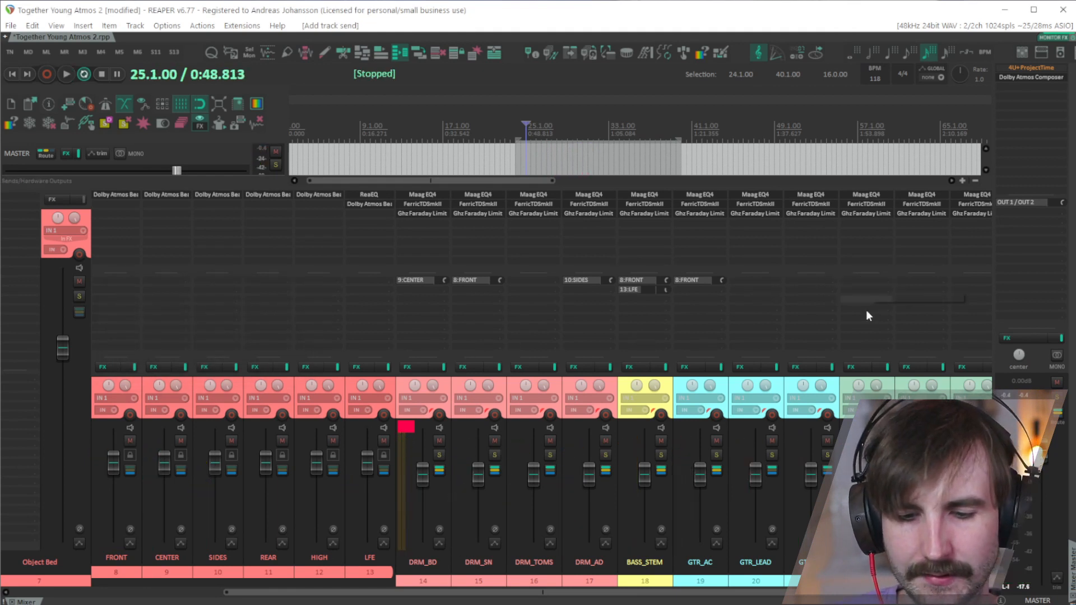
key(space)
key(space)
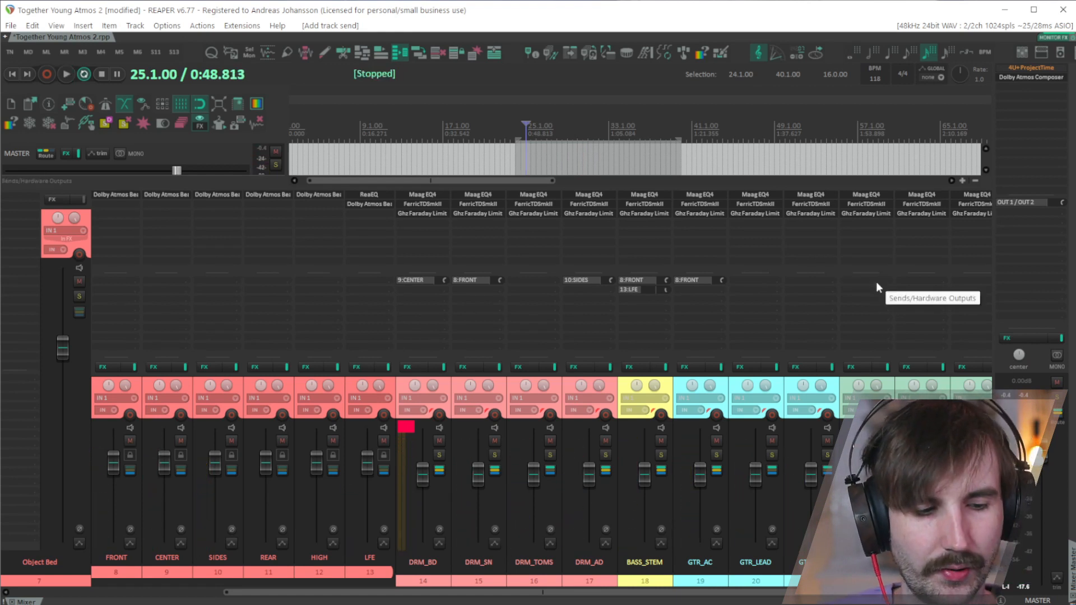
Step: Add a send from PAD_STEM to the REAR track, start playback, and close the send controls
drag(318, 293, 275, 291)
key(space)
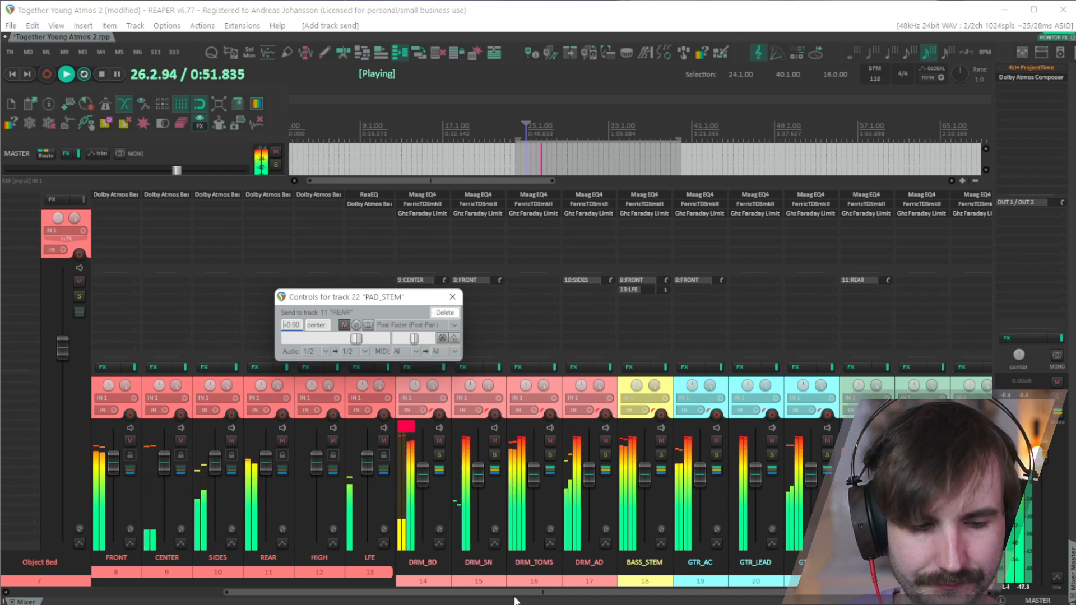
click(453, 297)
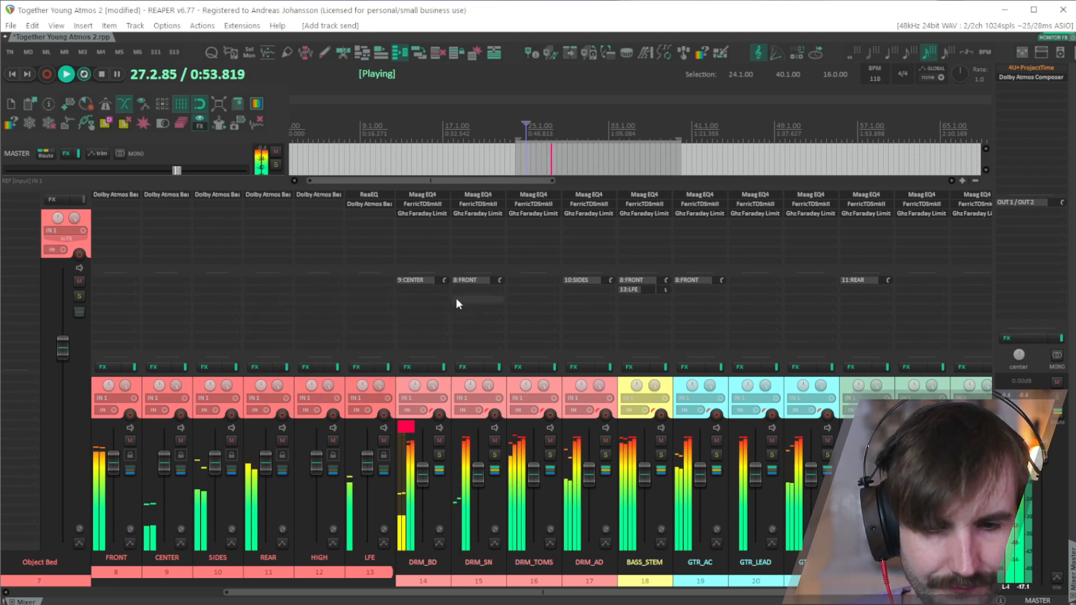
Step: Stop playback, add a send from FX_STEM to the HIGH track, and play the section again
drag(764, 592, 890, 595)
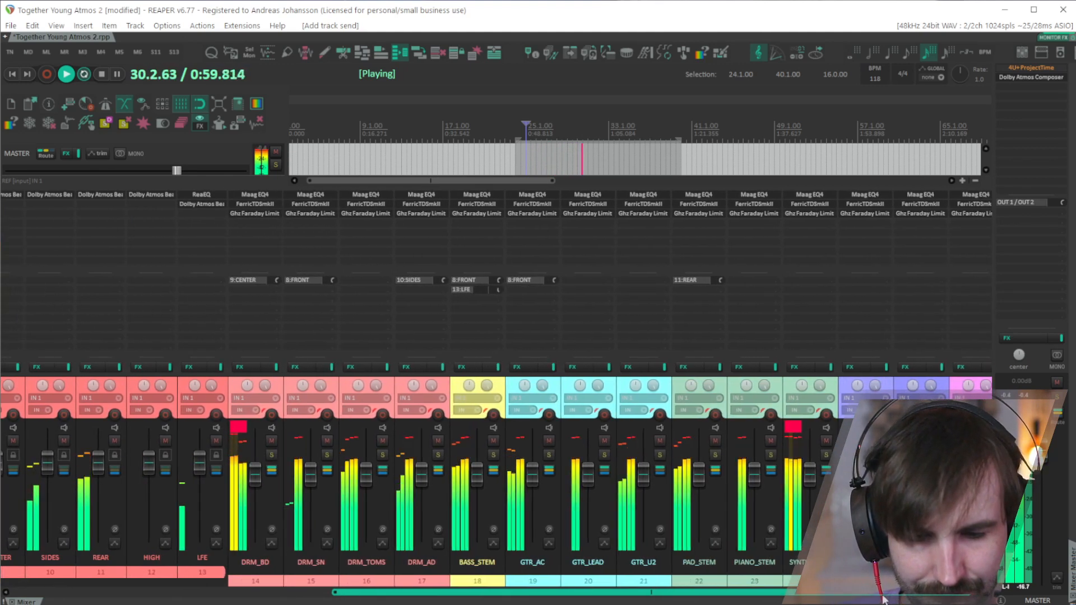
key(space)
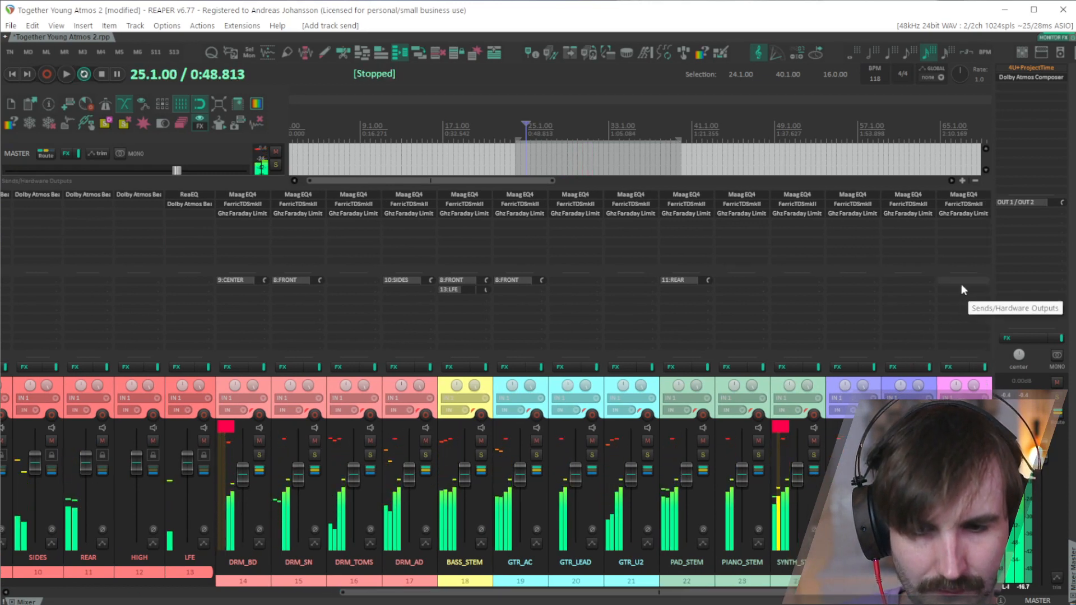
drag(962, 284, 283, 325)
drag(166, 352, 209, 286)
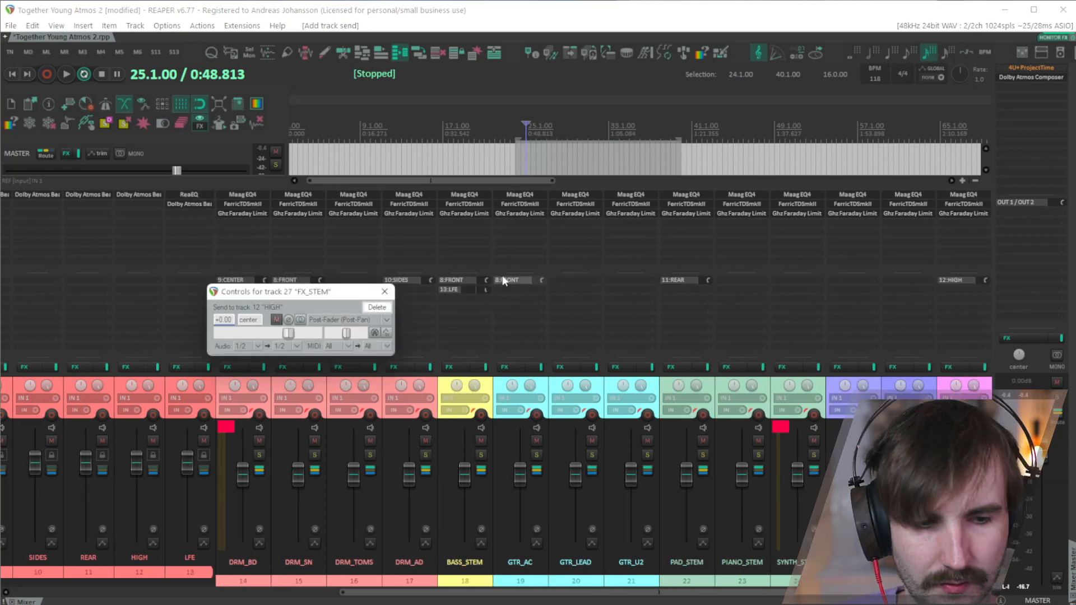
key(space)
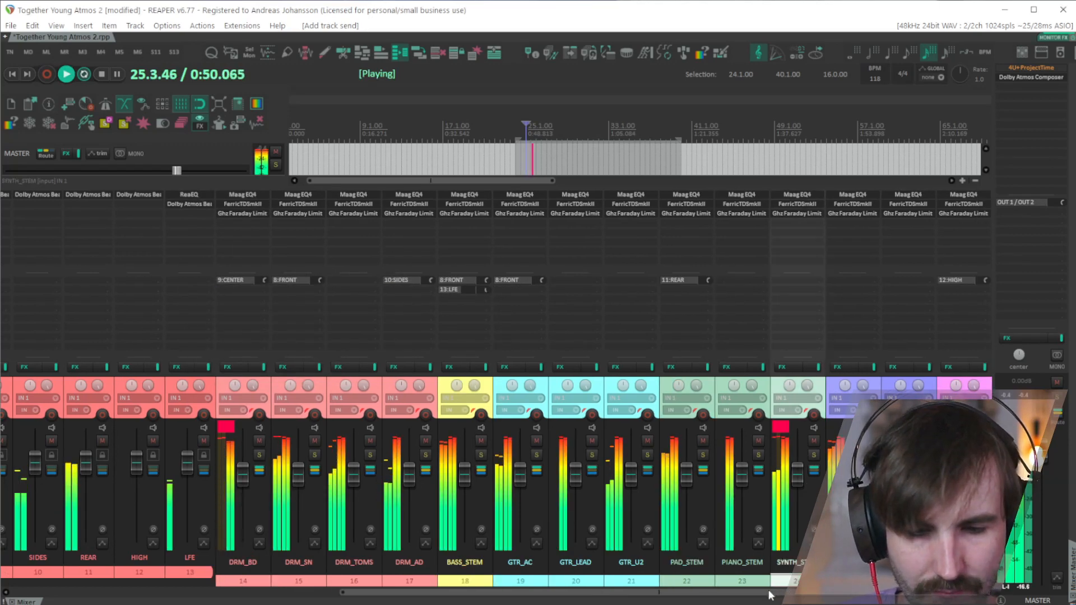
Step: Add a send from SYNTH_STEM to the SIDES track, adjust its send level, and close the send controls
drag(794, 593, 754, 592)
drag(851, 279, 199, 287)
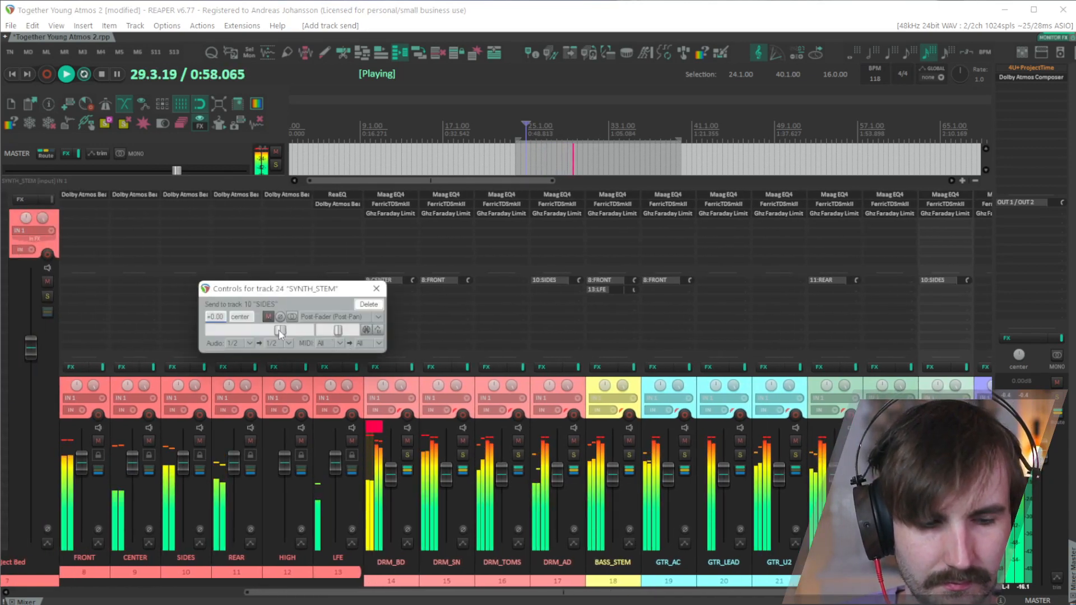
drag(279, 333, 277, 336)
click(376, 289)
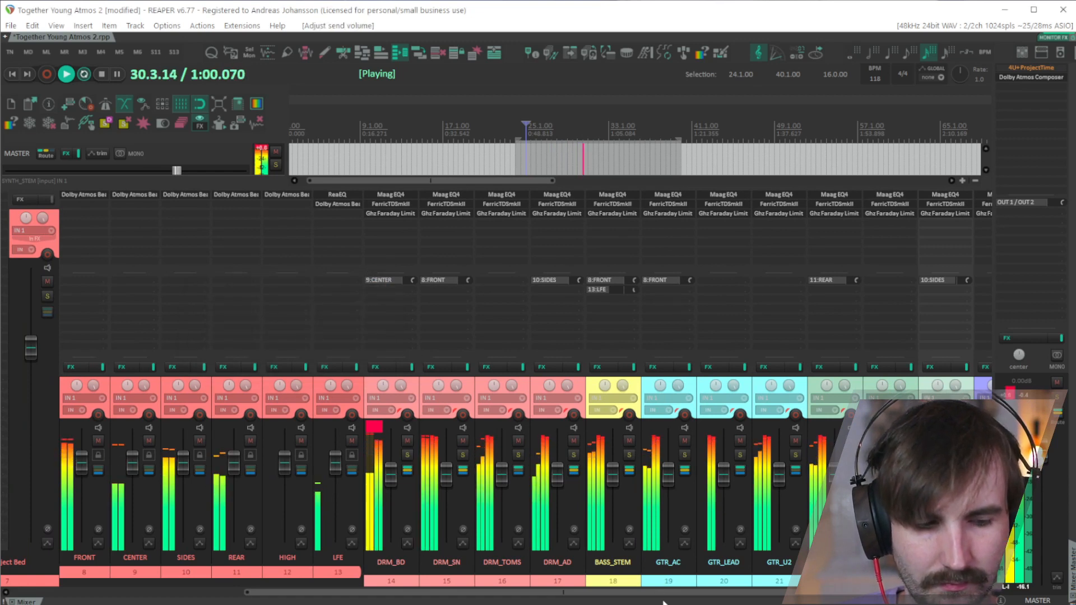
Step: Add sends from GTR_U2 and LD_STEM to the FRONT track
drag(700, 593, 787, 593)
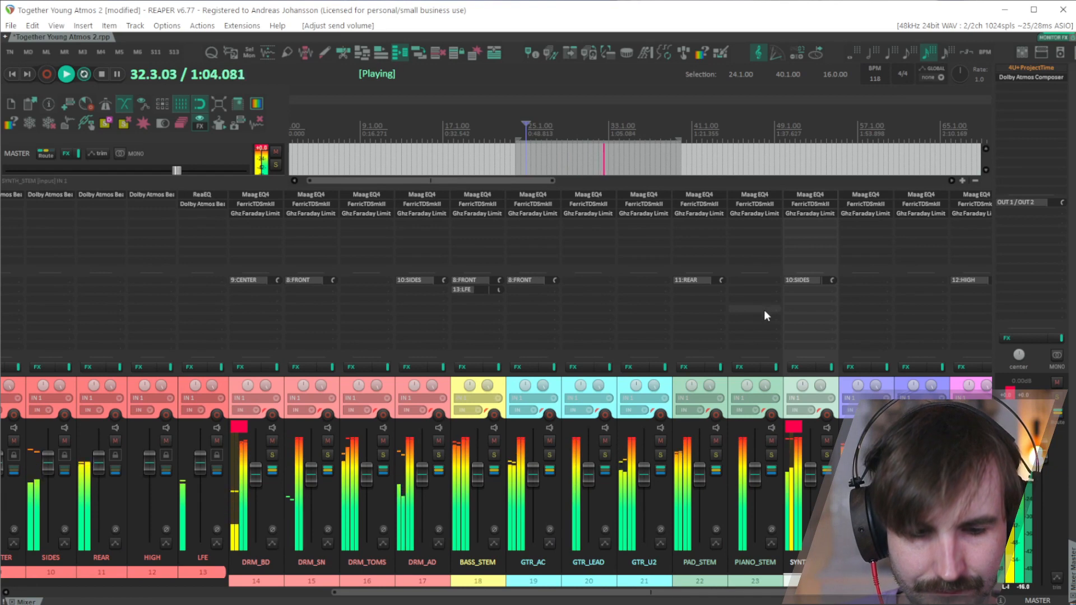
scroll(573, 362, left, 6)
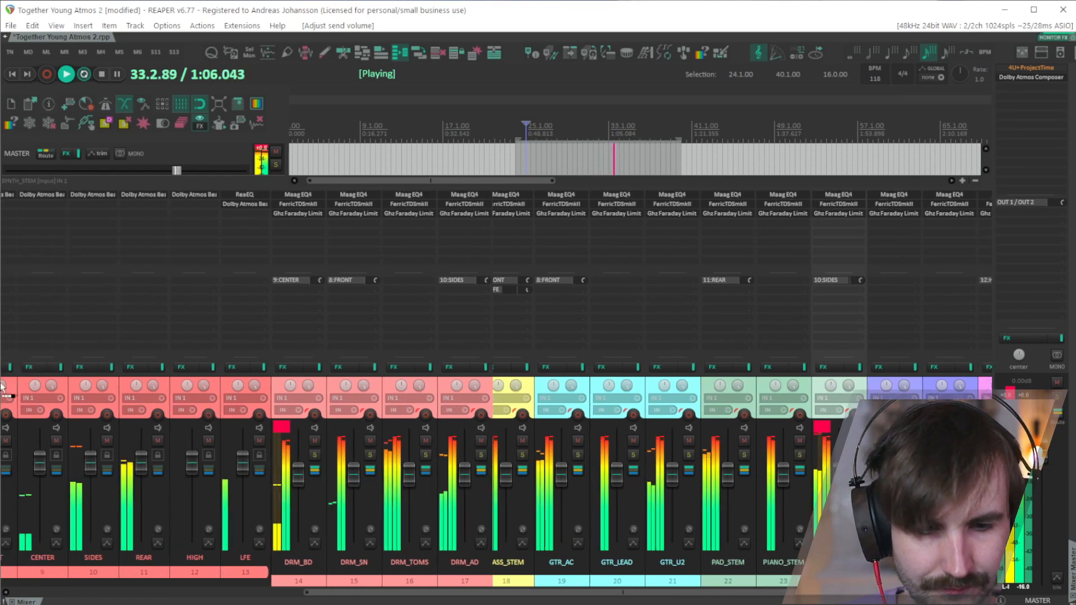
drag(573, 361, 200, 279)
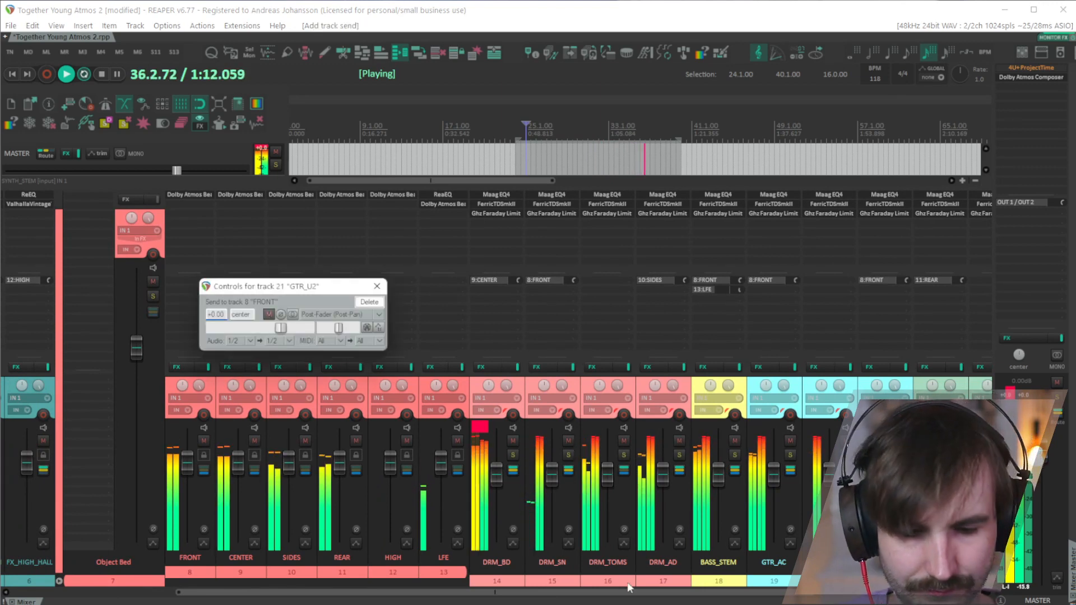
drag(653, 592, 823, 597)
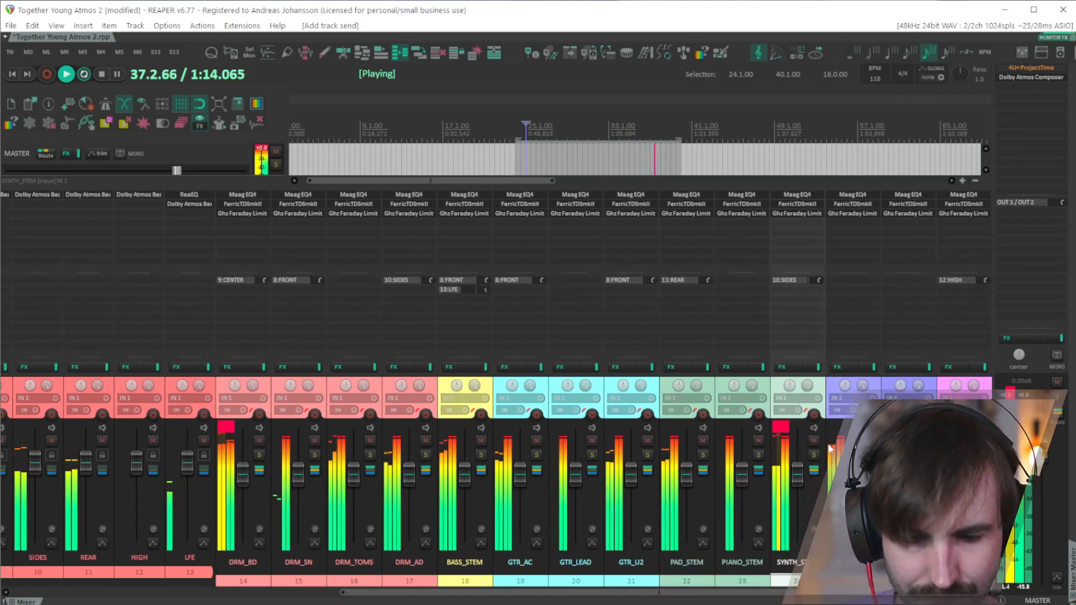
drag(855, 282, 129, 283)
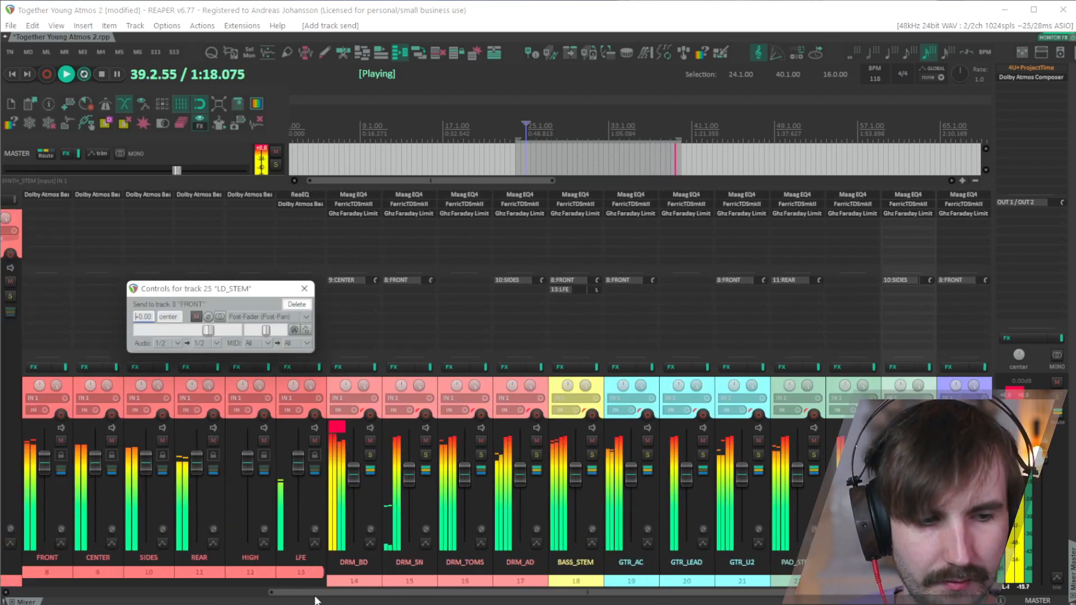
Step: Stop playback, add a send from DUBB_STEM to the REAR track, resume playback, and close the send controls
drag(494, 592, 622, 590)
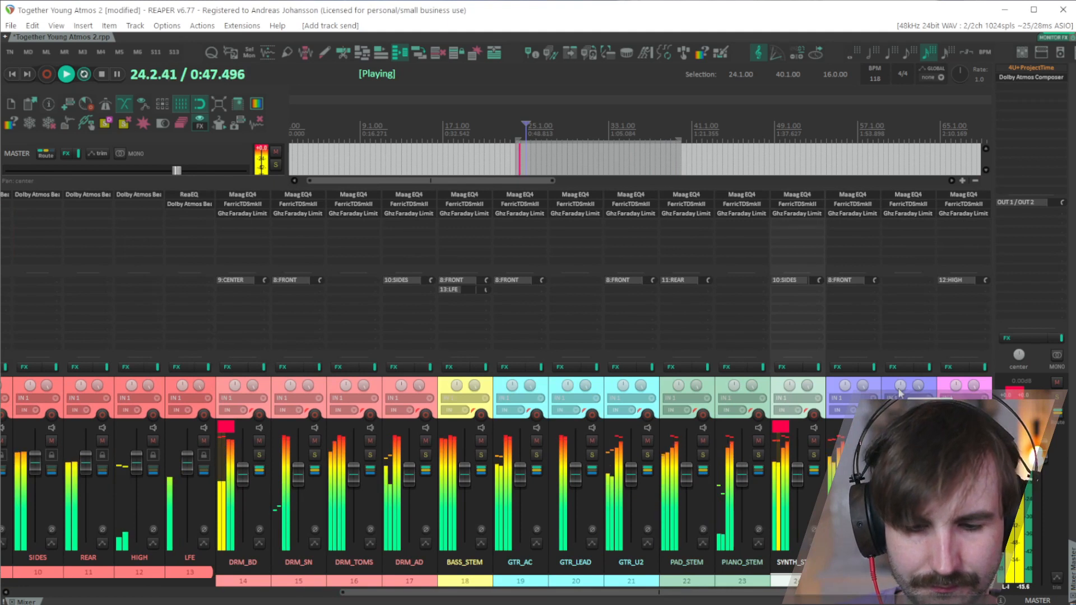
key(space)
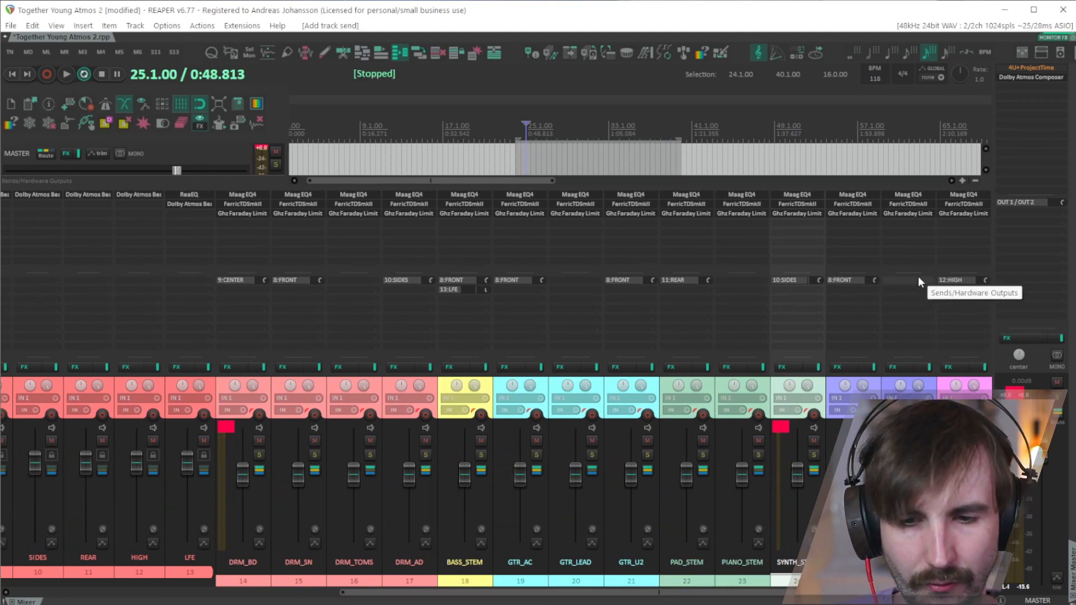
drag(918, 278, 252, 351)
drag(253, 351, 253, 351)
key(space)
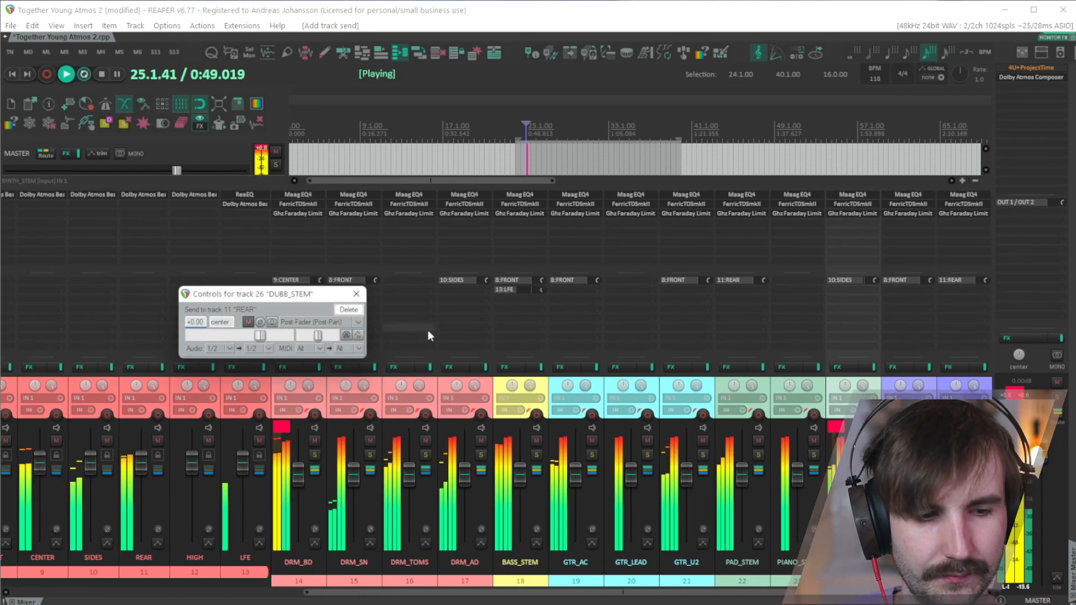
click(360, 293)
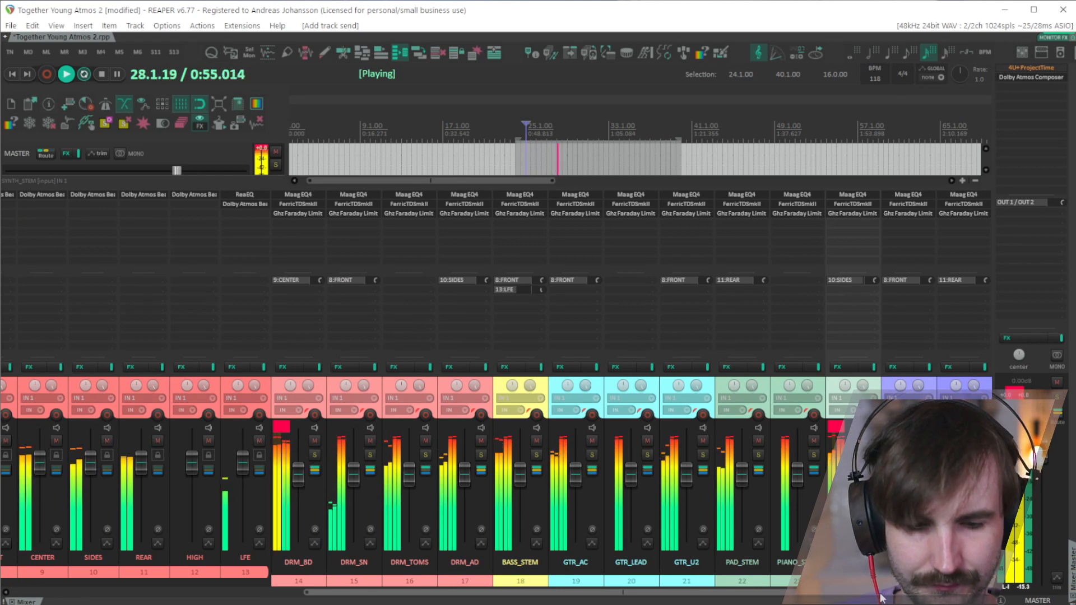
Step: Hide the mixer to return to the full track arrangement during playback
key(ctrl+m)
key(ctrl+m)
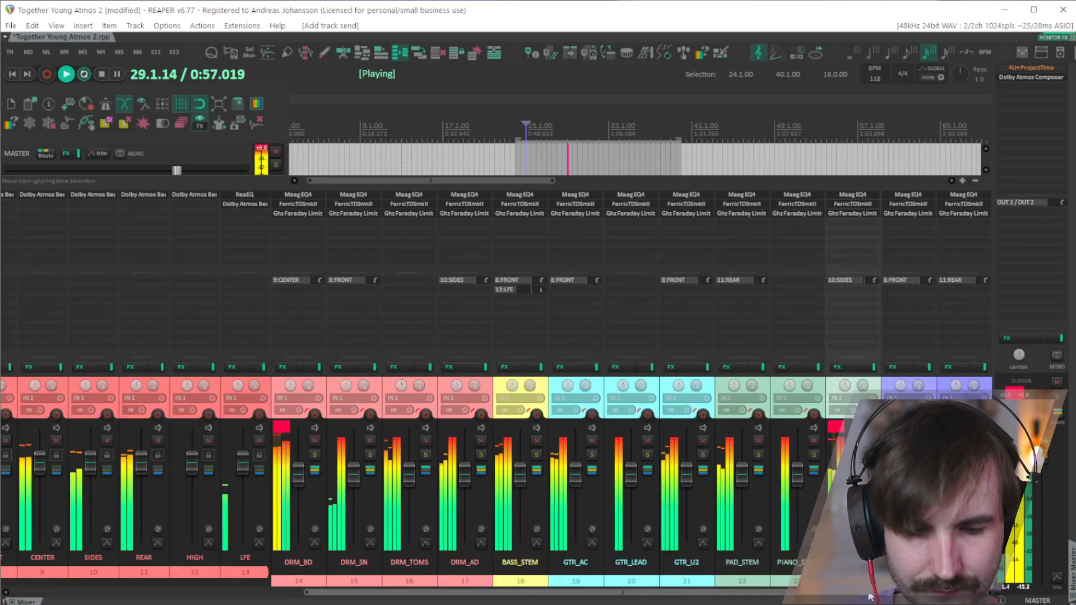
key(ctrl+m)
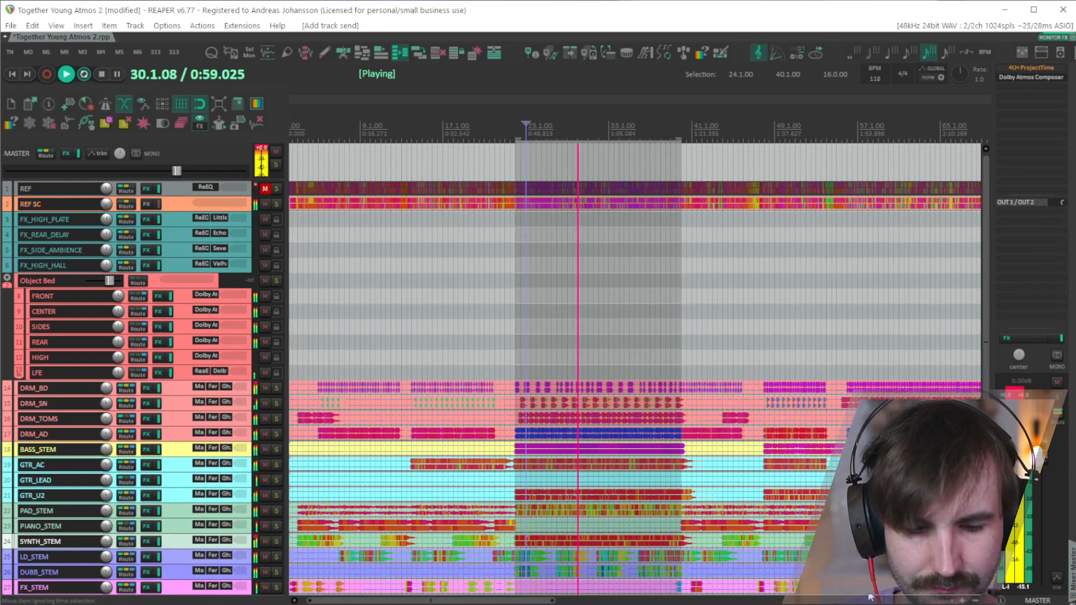
Step: Stop playback in the mixer, add a send from LD_STEM to FX_HIGH_HALL, close the send controls, and resume playback
key(ctrl+m)
key(space)
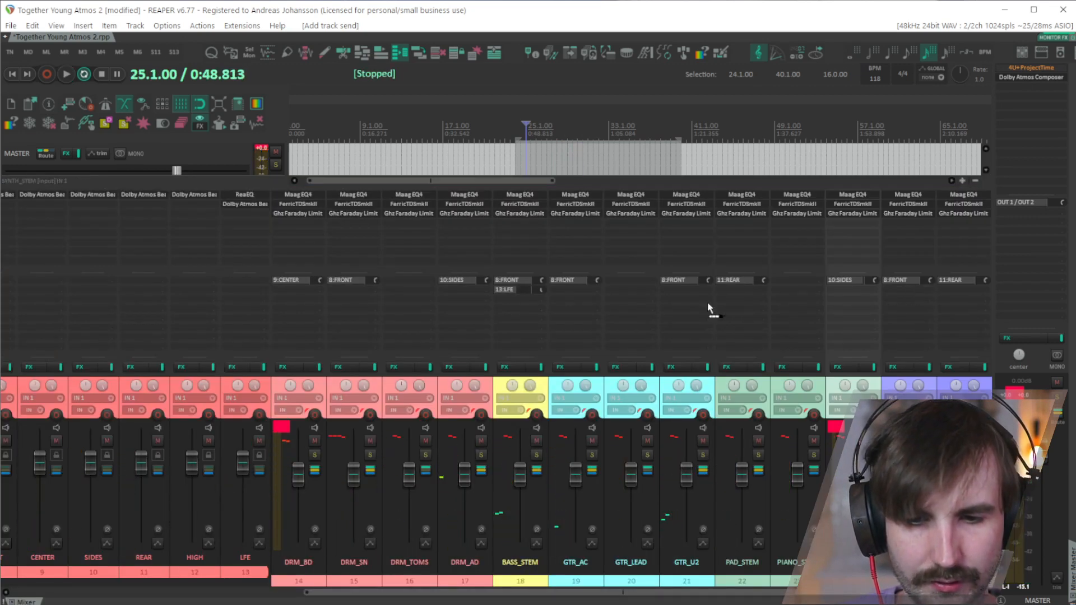
scroll(3, 428, left, 5)
scroll(6, 430, left, 4)
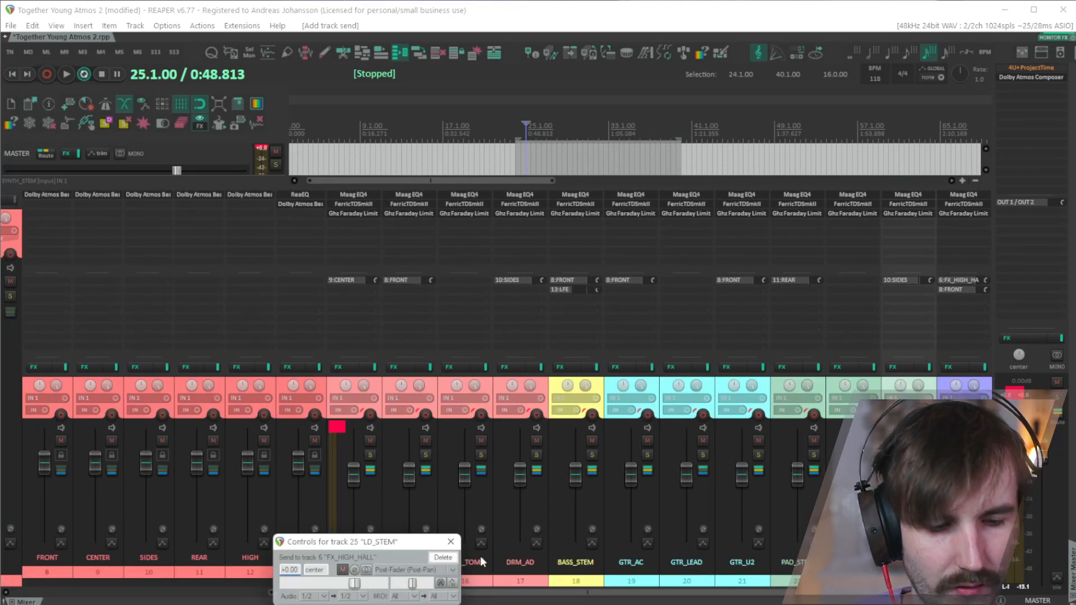
click(452, 542)
key(space)
Step: Reset the DRM_TOMS volume fader during playback, and zoom out the arrangement before returning to the mixer
double_click(462, 468)
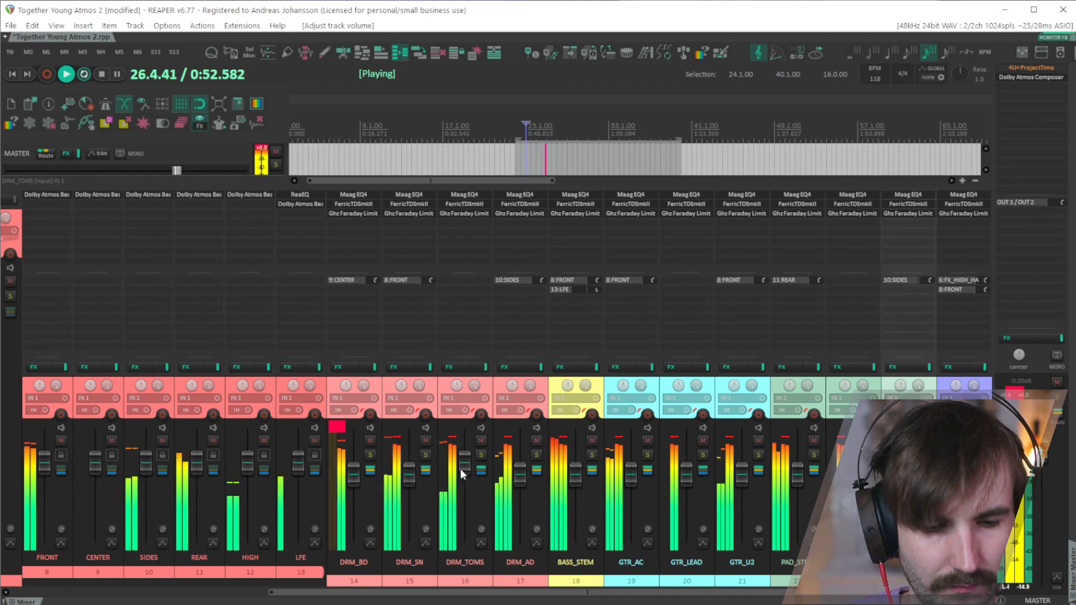
key(ctrl+m)
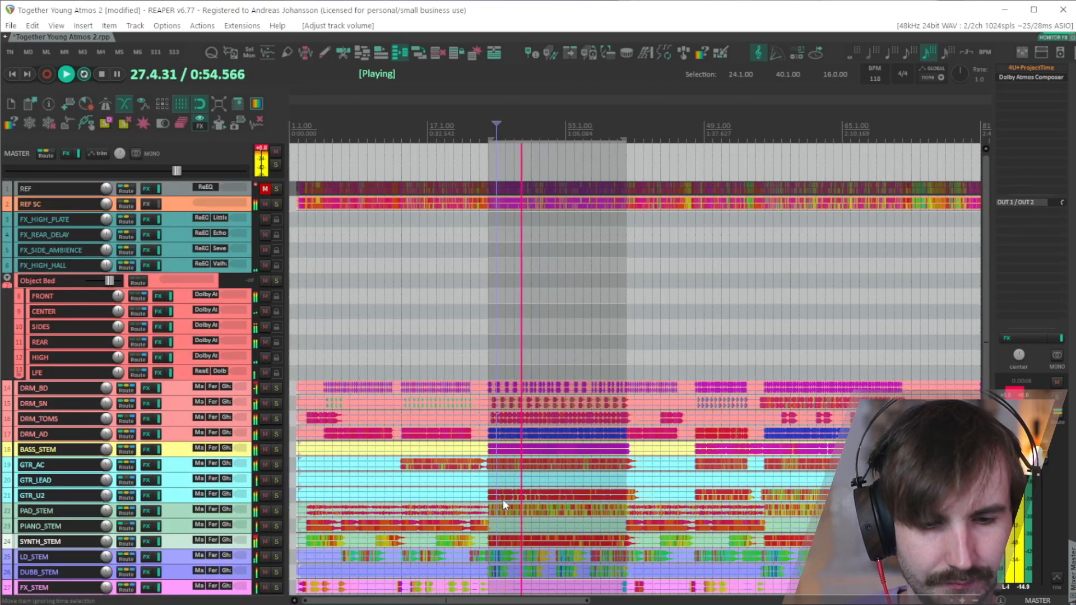
scroll(503, 500, down, 1)
key(ctrl+m)
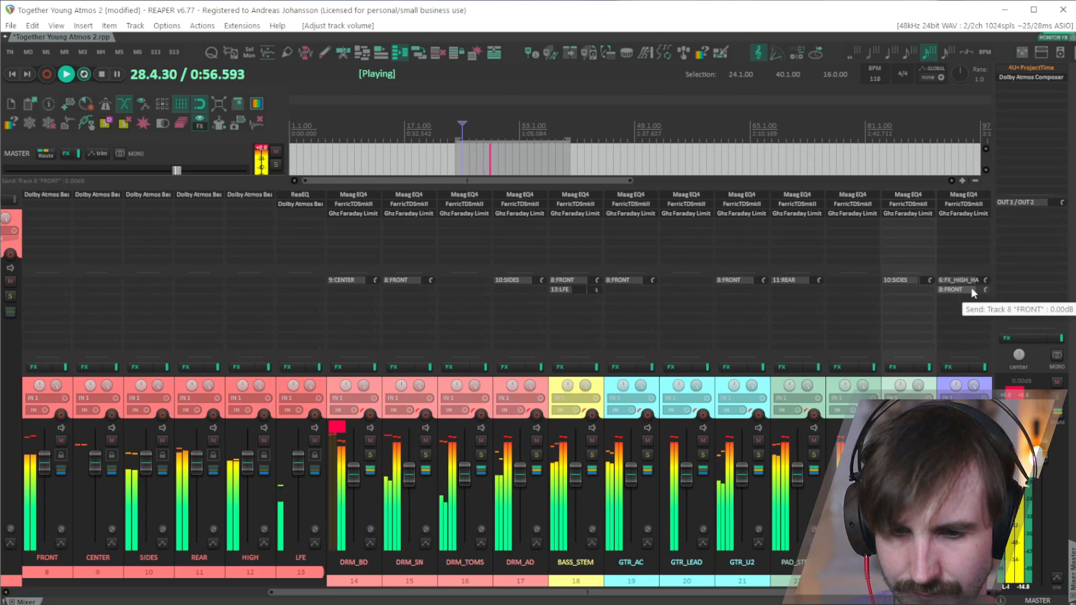
Step: Lower the LD_STEM send to FX_HIGH_HALL and copy it to DUBB_STEM, then stop playback and hide the mixer
drag(985, 280, 985, 301)
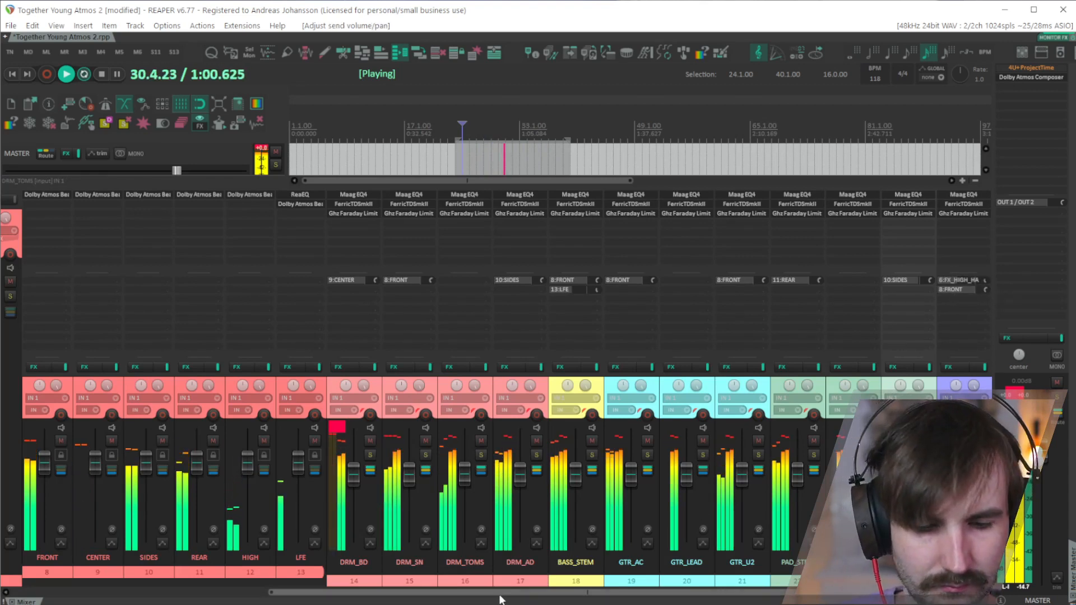
scroll(500, 594, right, 2)
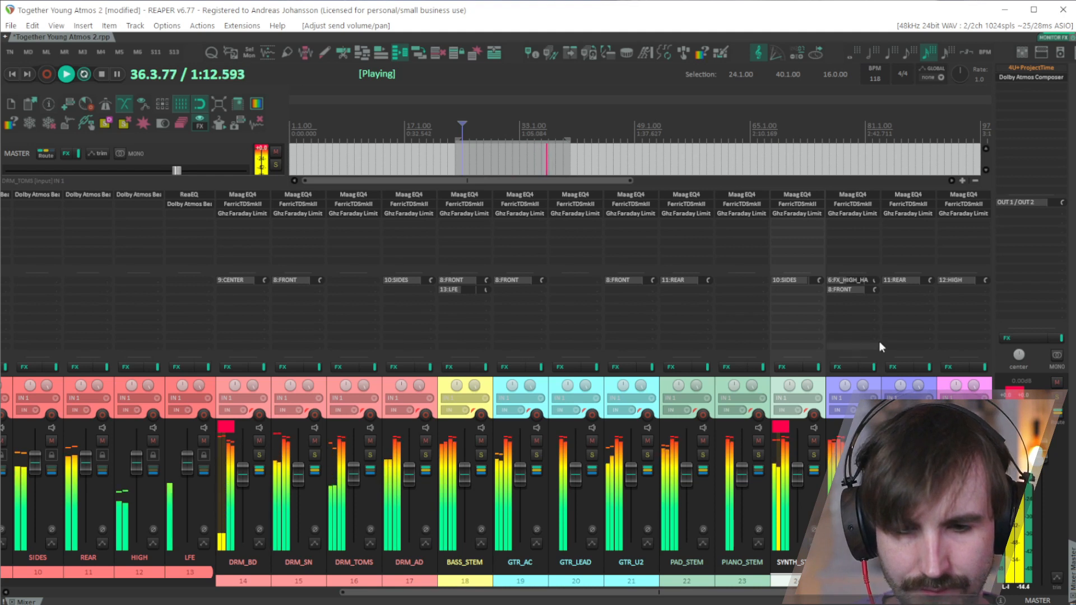
drag(851, 279, 897, 280)
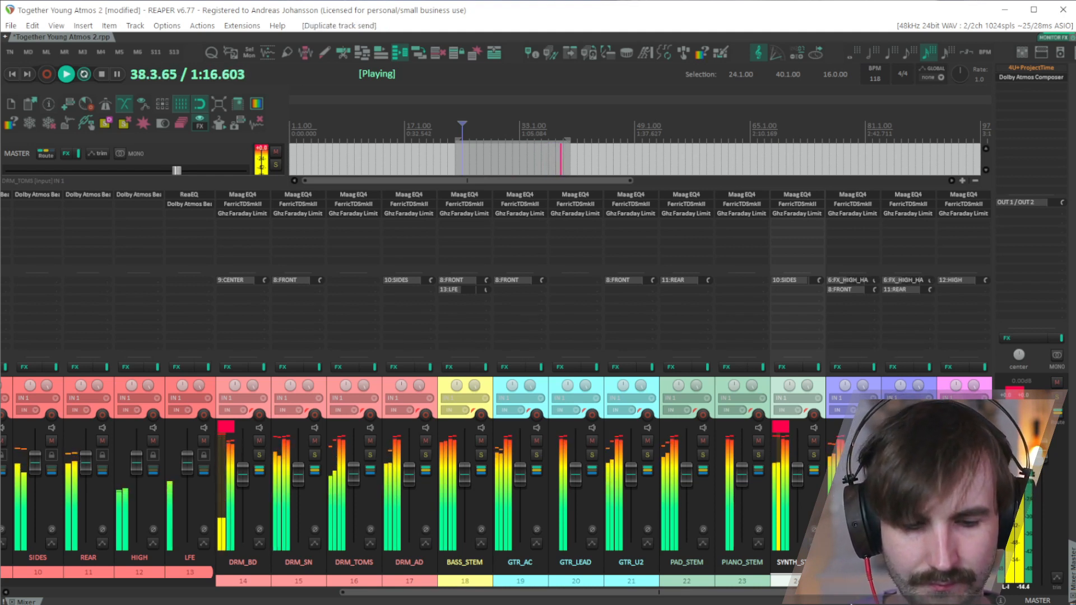
key(space)
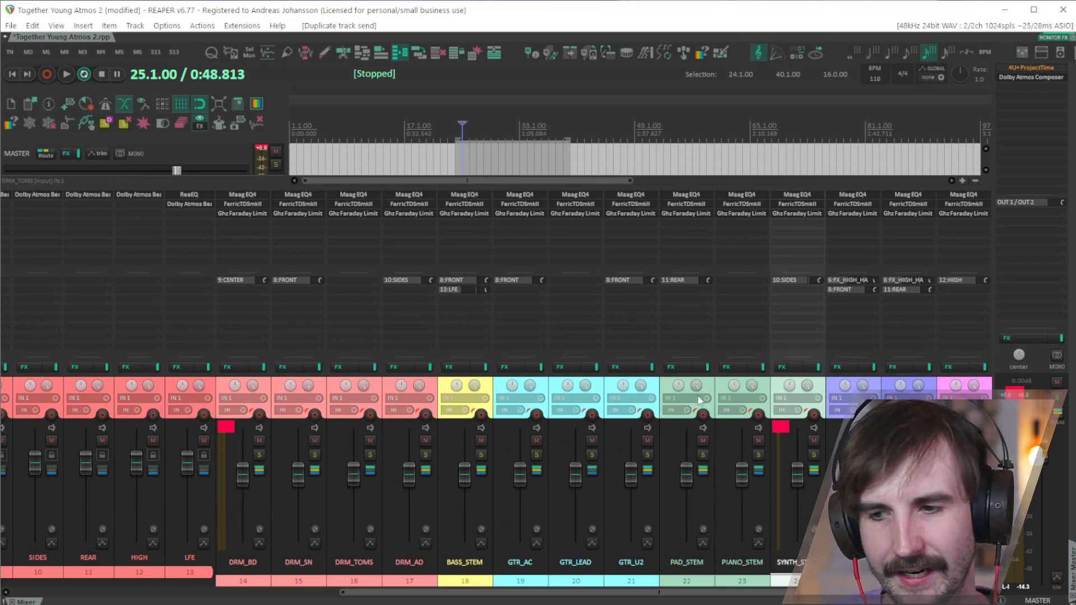
key(ctrl+m)
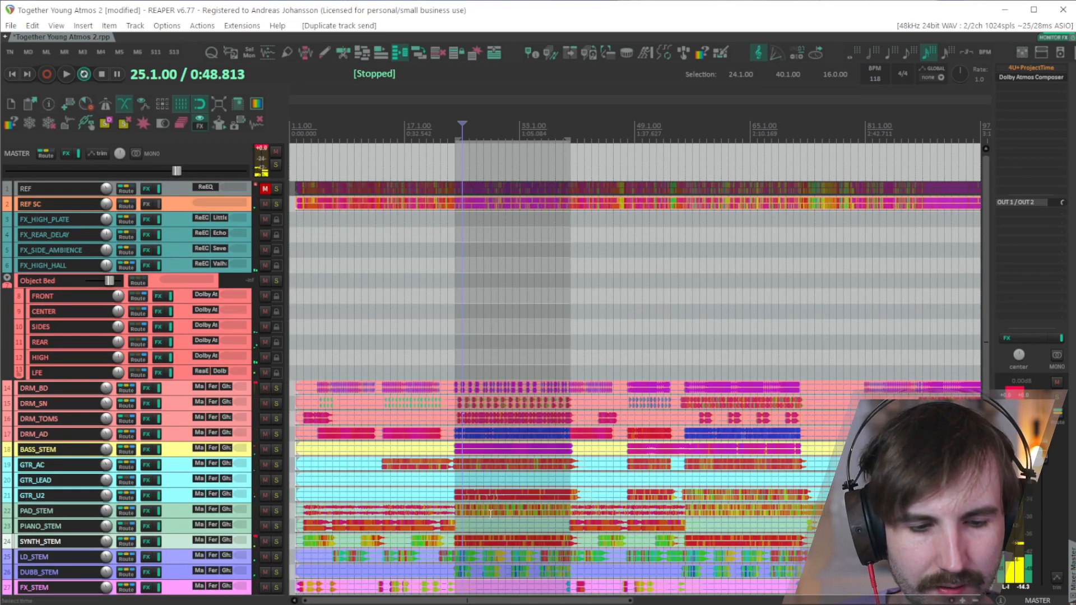
Step: Solo the GTR_U2 track and play back the selected section
drag(289, 496, 286, 497)
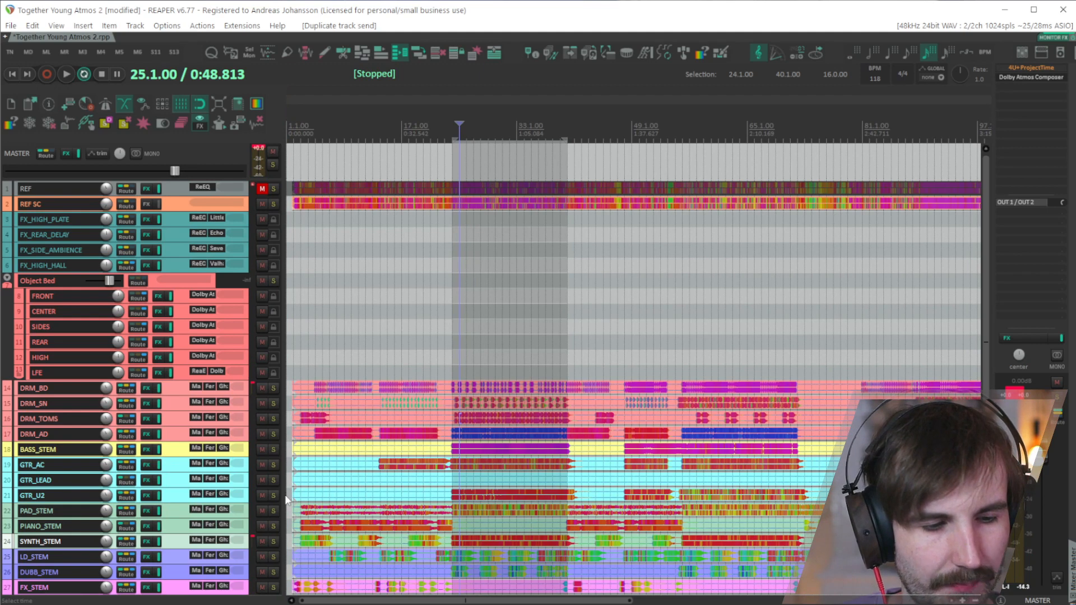
click(274, 495)
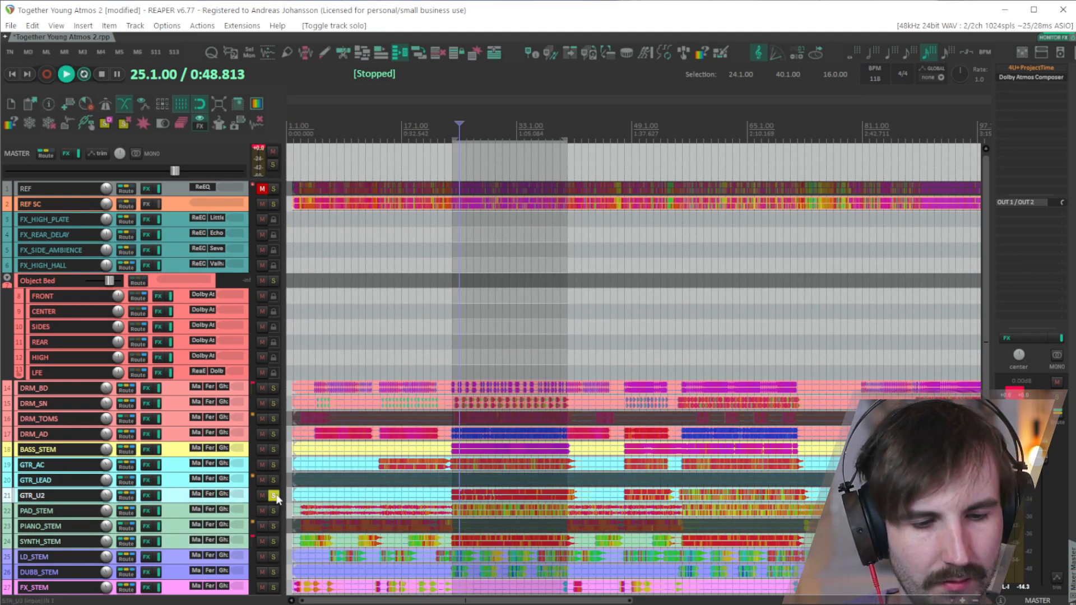
key(space)
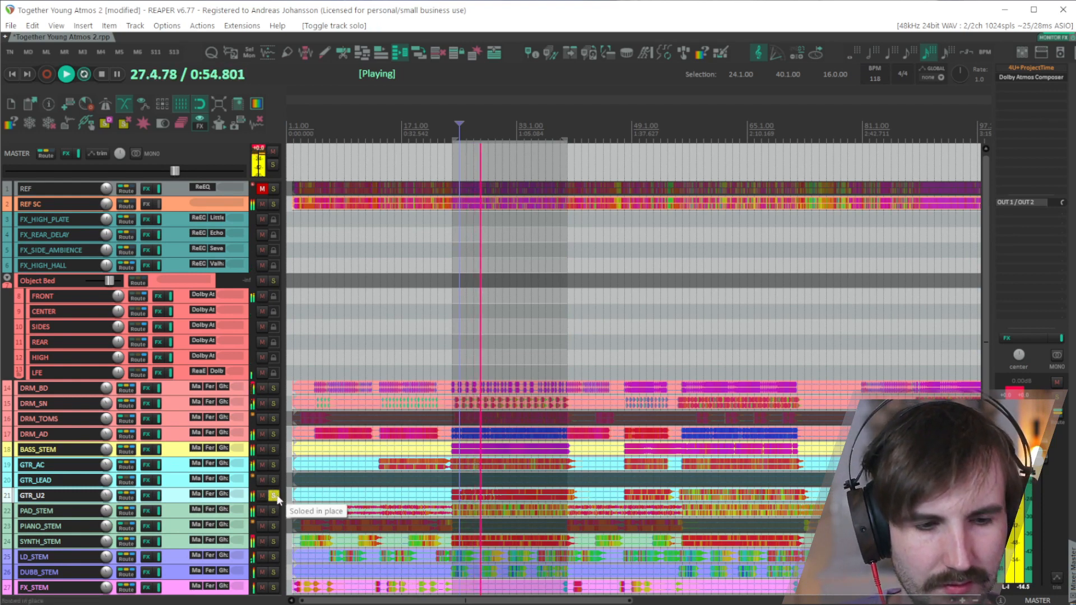
key(space)
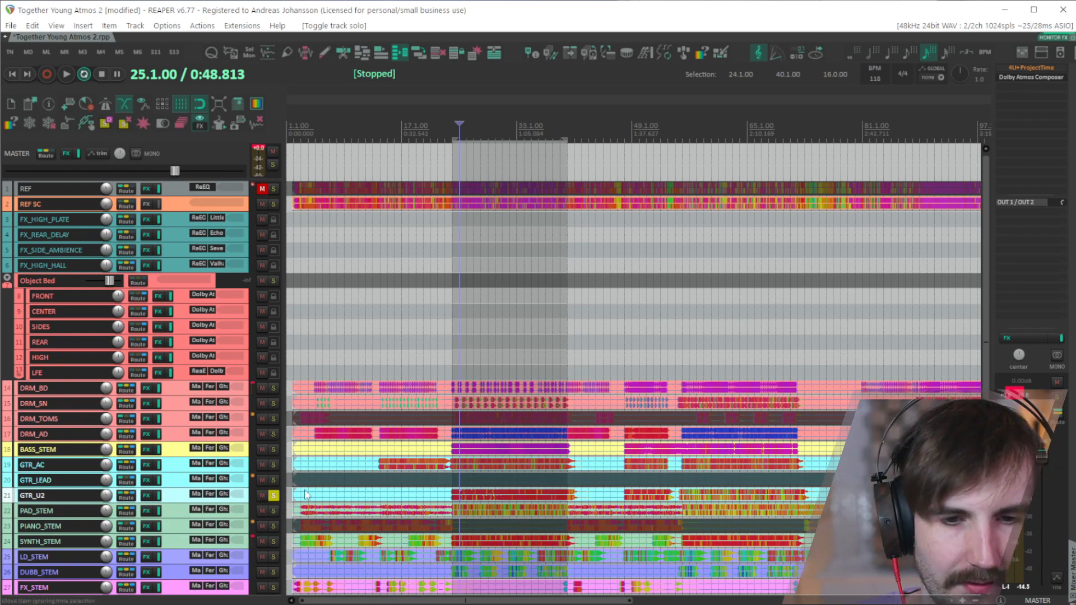
Step: Run the Dolby Solo Hack.lua script on the soloed GTR_U2 track and audition the selected section
key(shift+slash)
drag(569, 65, 462, 94)
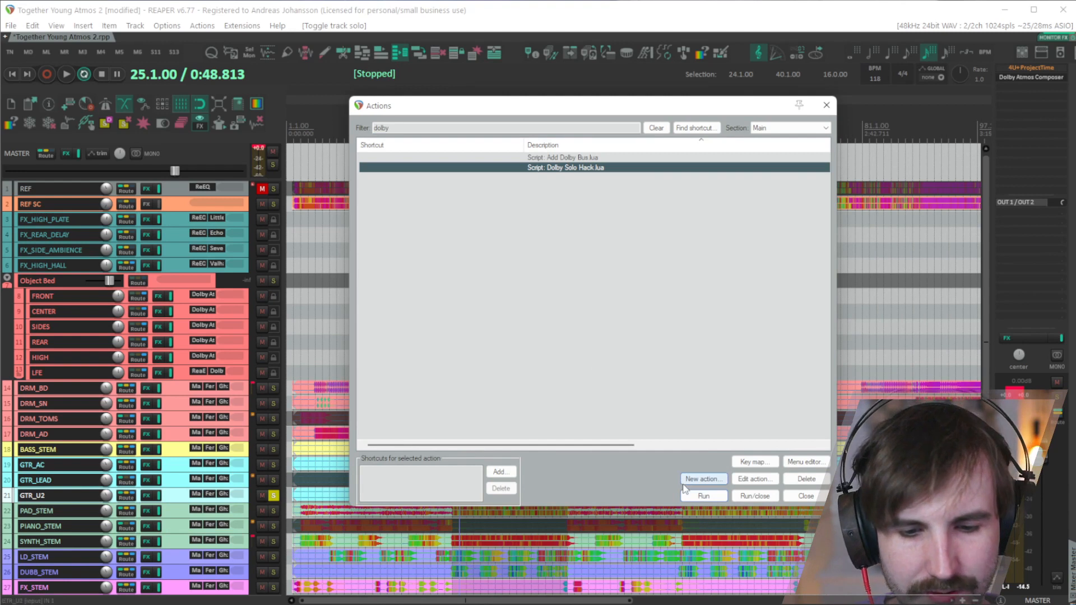
click(692, 496)
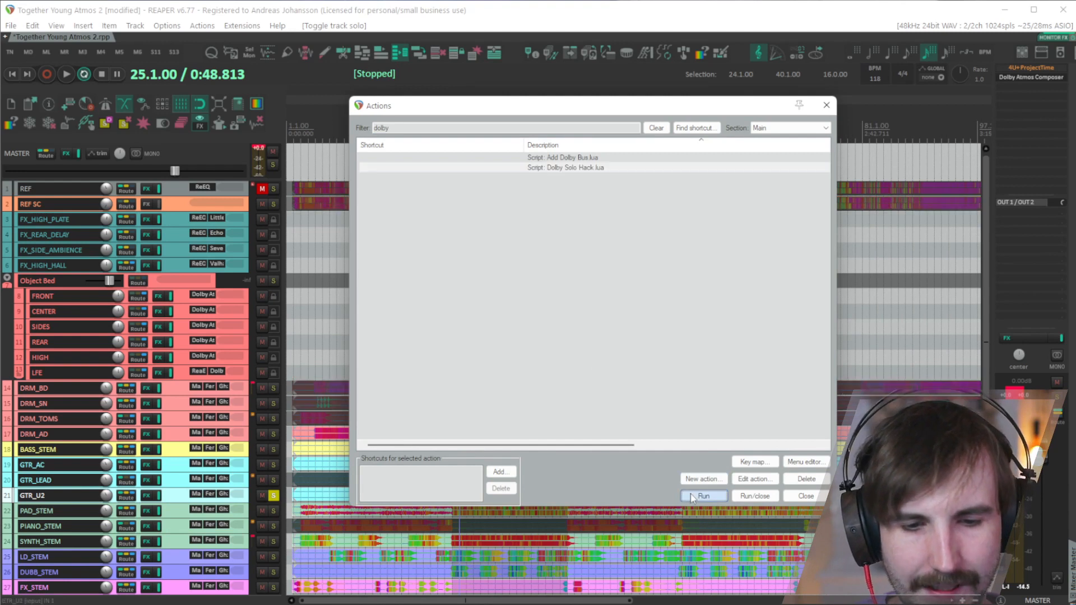
click(777, 347)
key(space)
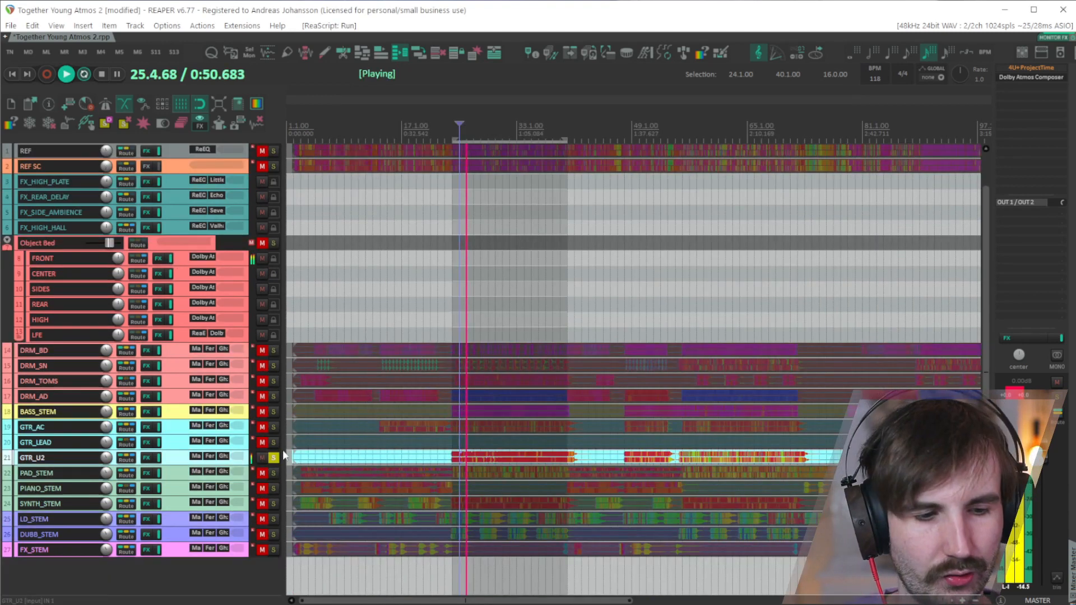
key(space)
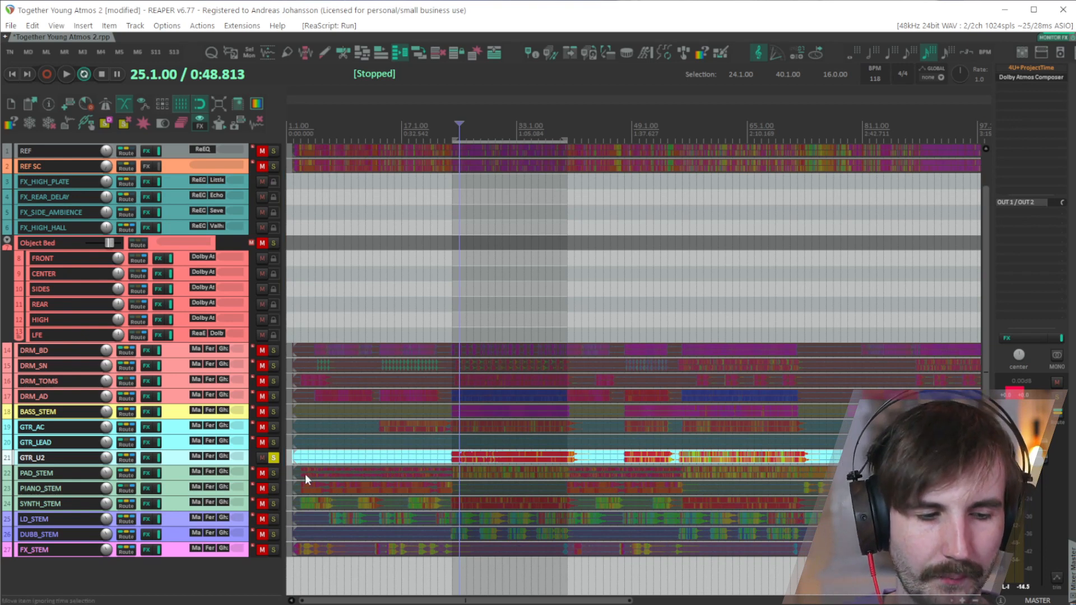
Step: Add a send from GTR_U2 to FX_REAR_DELAY in the mixer during playback and lower the send level
key(space)
key(ctrl+m)
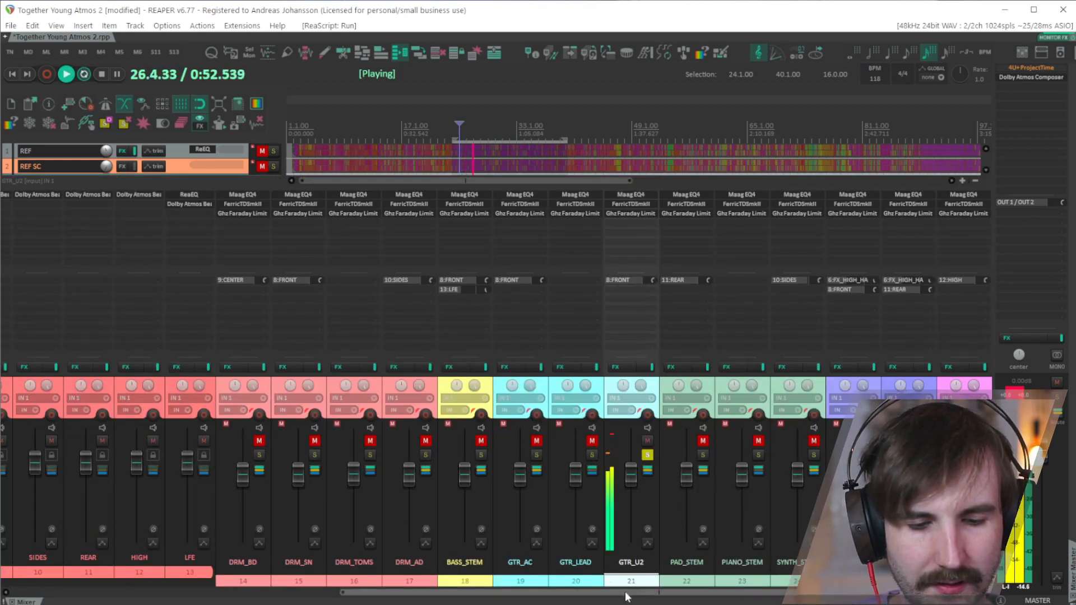
drag(606, 593, 390, 596)
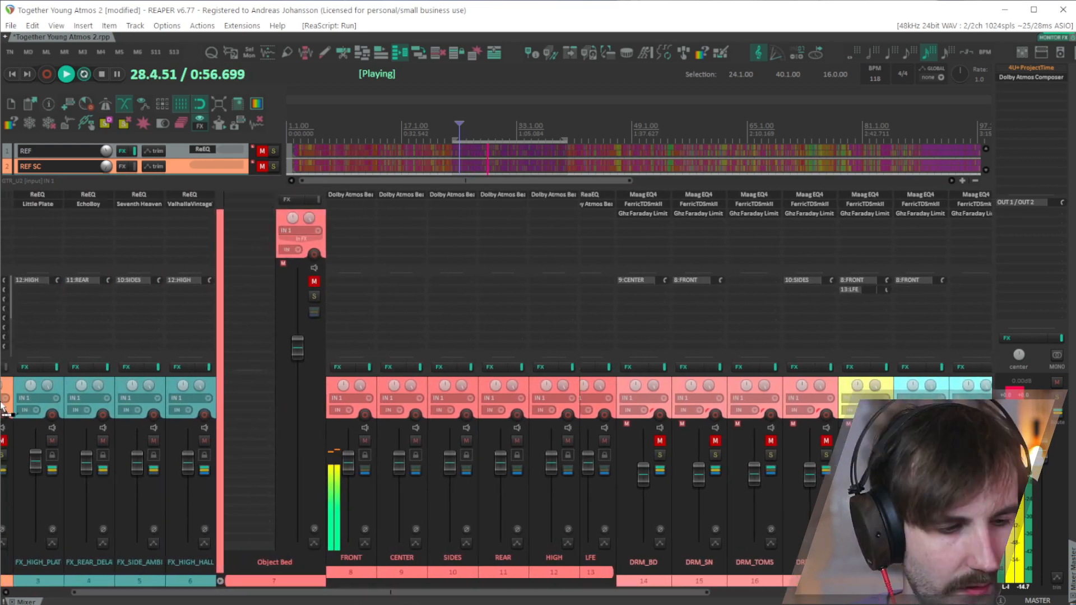
drag(1, 403, 283, 394)
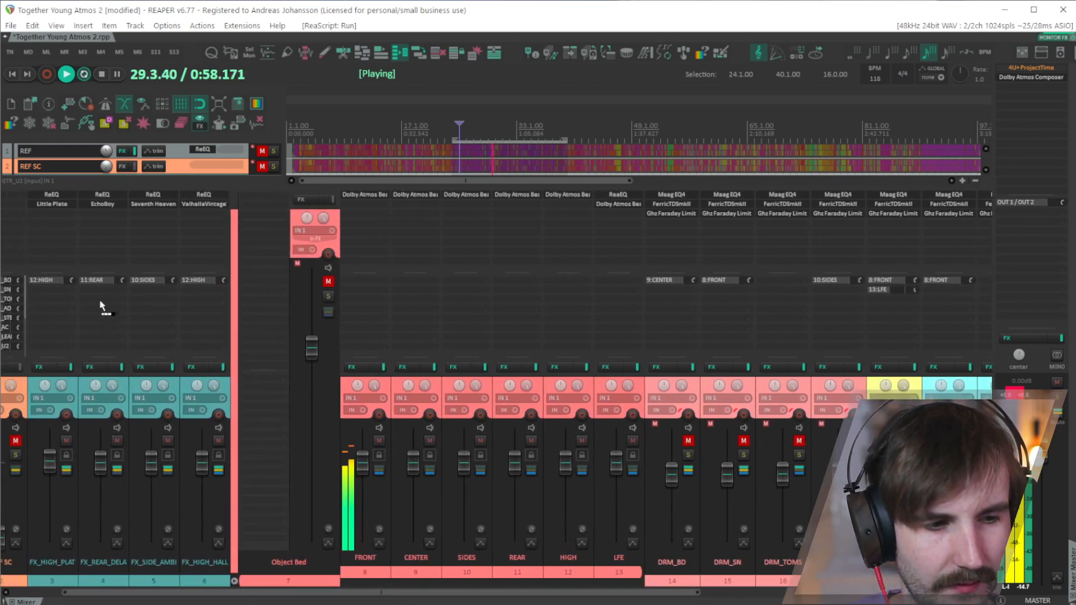
drag(99, 298, 99, 298)
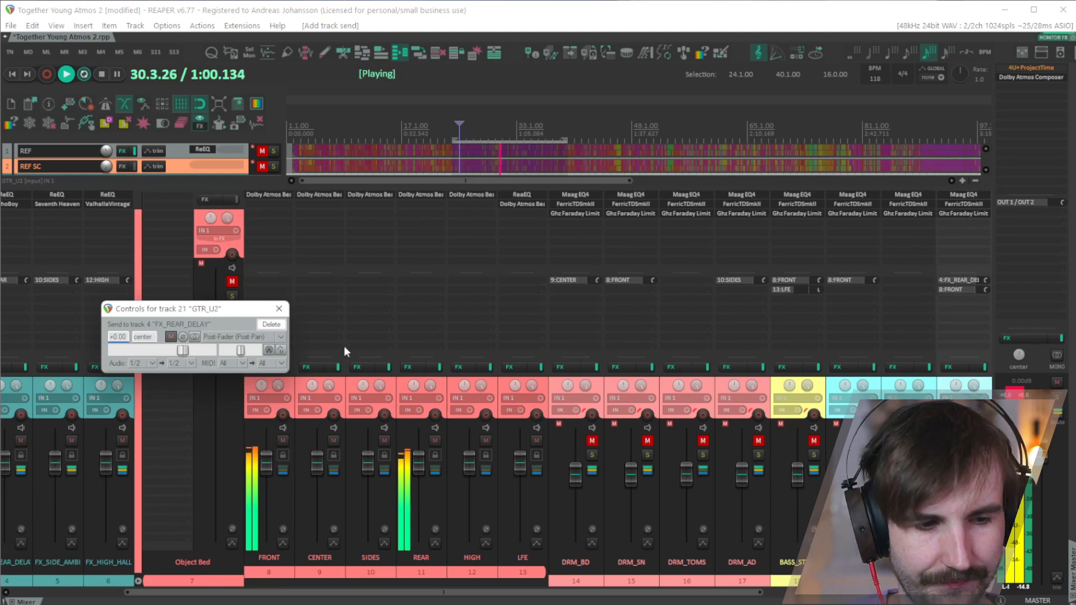
click(279, 308)
click(282, 470)
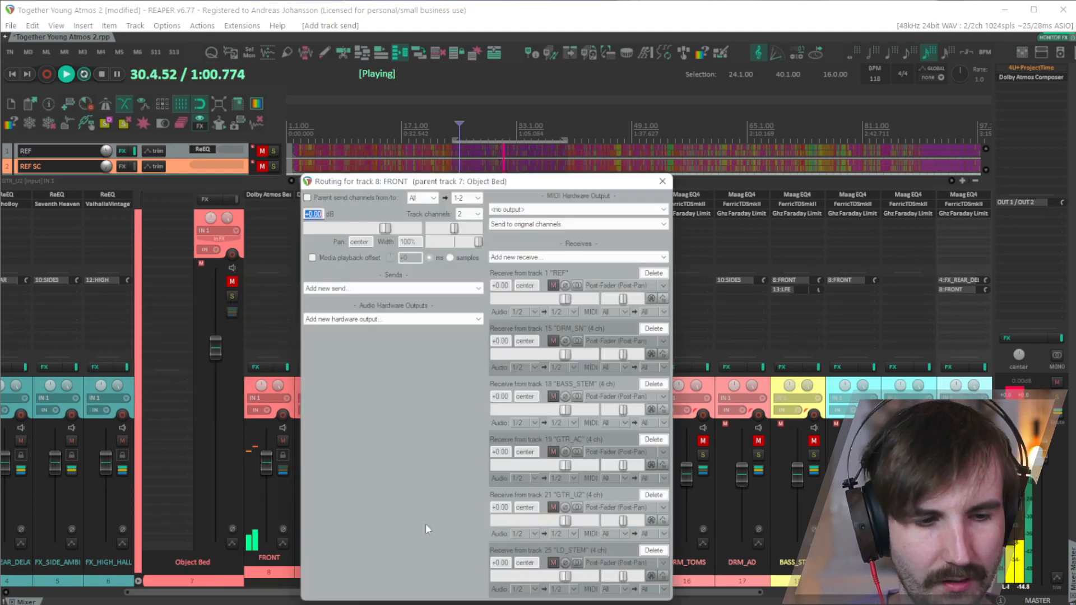
click(662, 181)
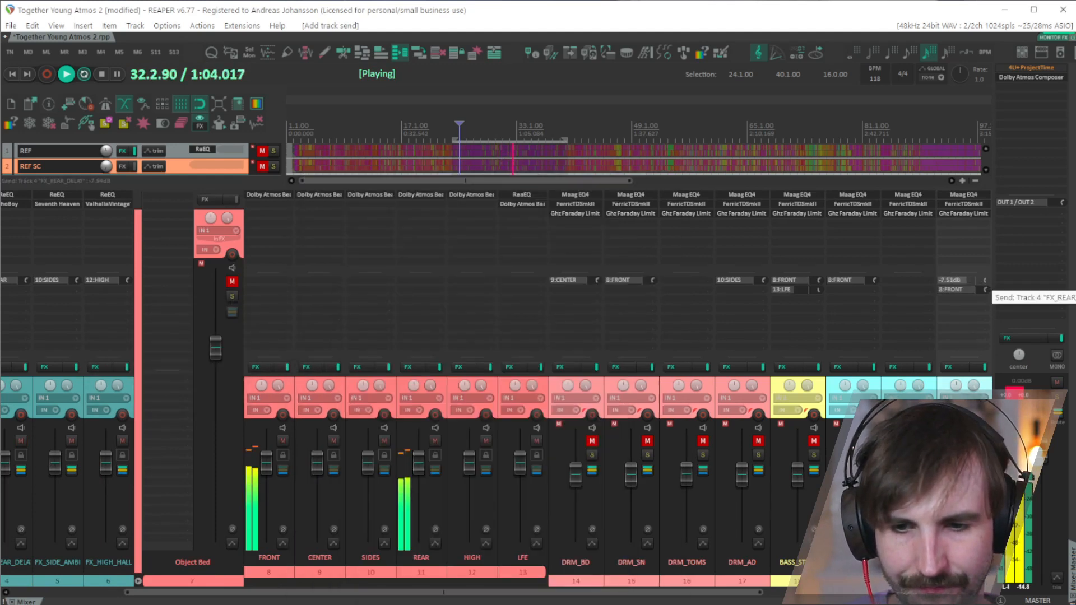
drag(965, 280, 965, 280)
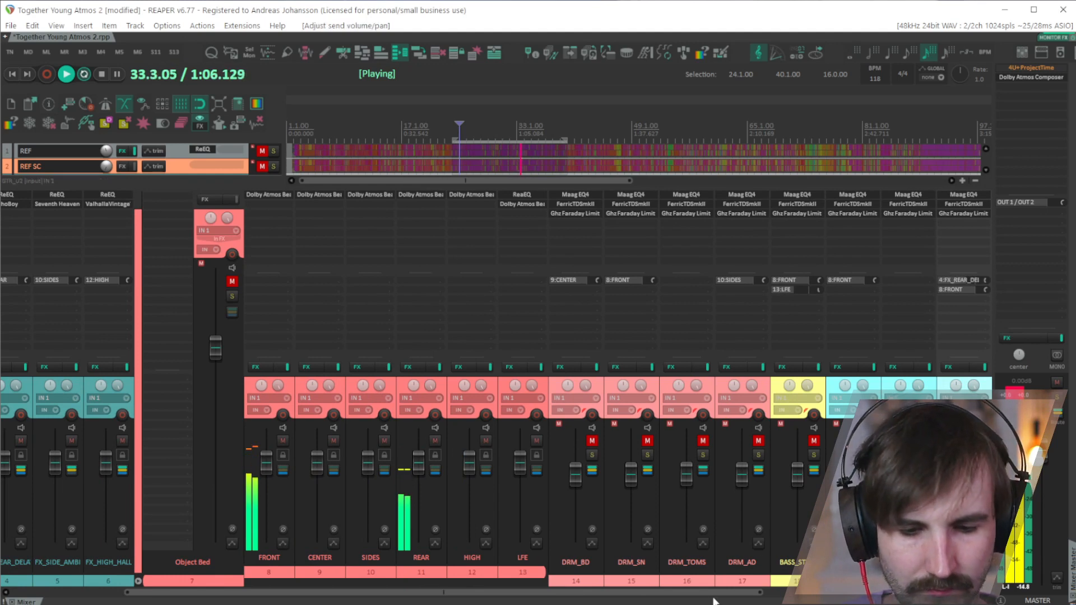
Step: Set the mix of the EchoBoy delay on FX_REAR_DELAY to fully wet
drag(713, 592, 150, 591)
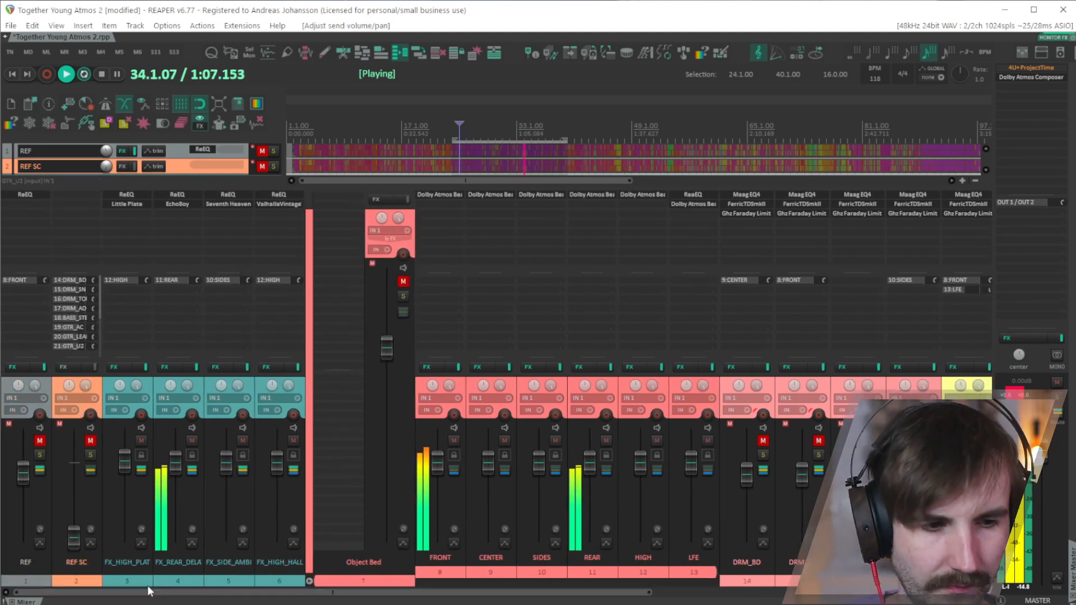
click(174, 204)
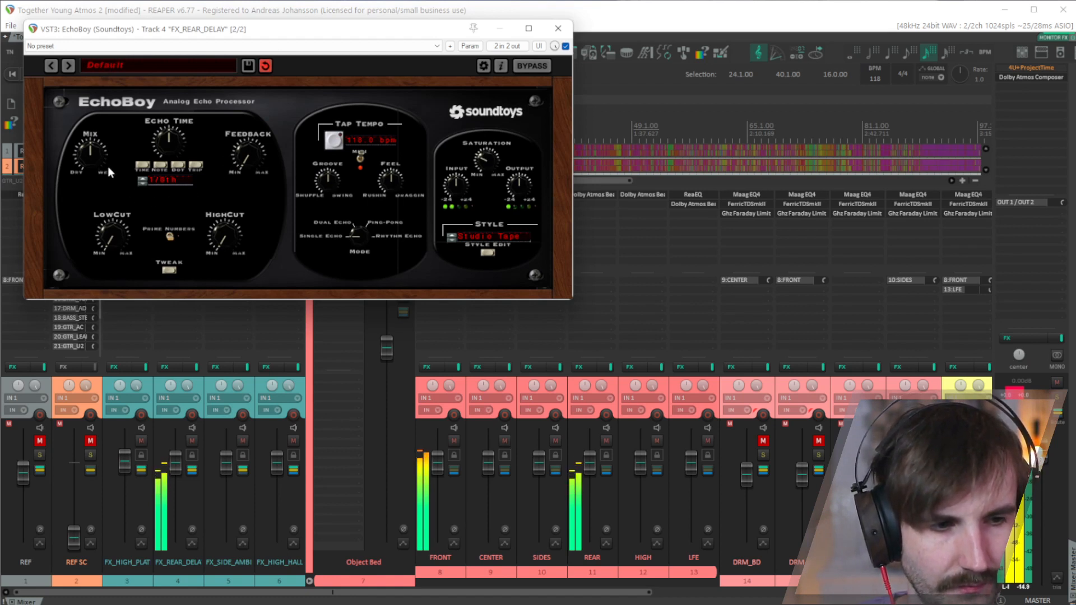
click(558, 28)
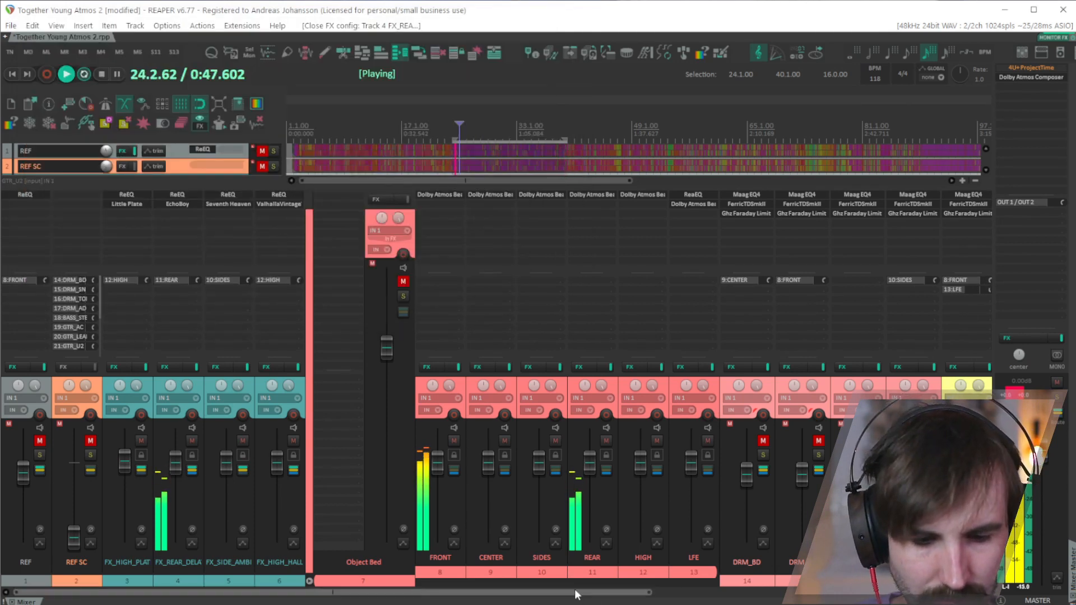
Step: Readjust the level of GTR_U2's send to FX_REAR_DELAY while the section plays
drag(576, 594, 770, 597)
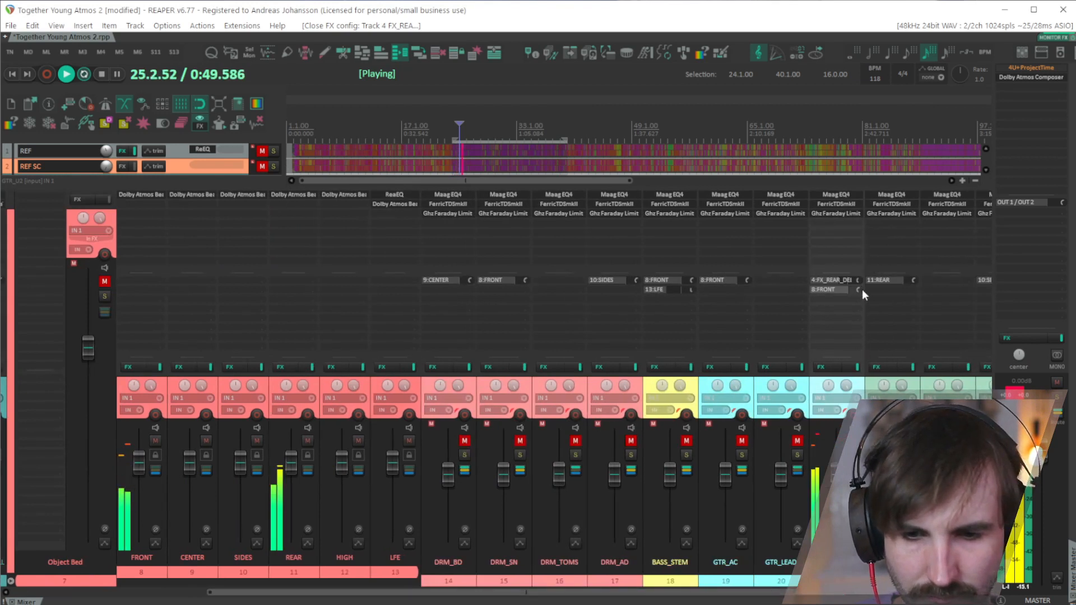
mouse_move(861, 283)
drag(861, 282, 861, 297)
Step: Adjust the low cut and high cut of the EchoBoy delay on FX_REAR_DELAY
drag(550, 588, 357, 589)
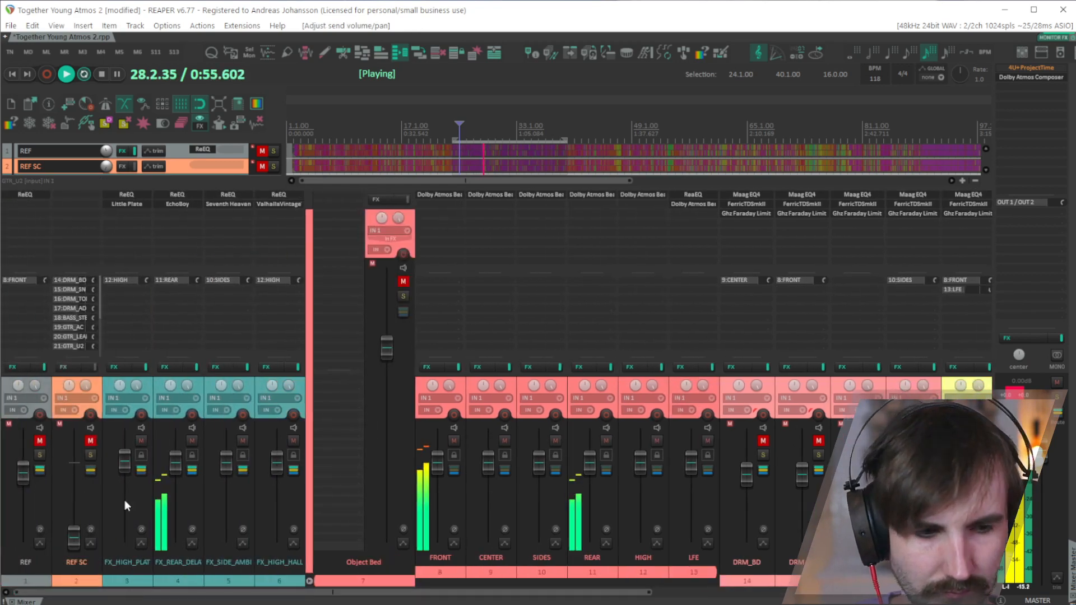
click(164, 205)
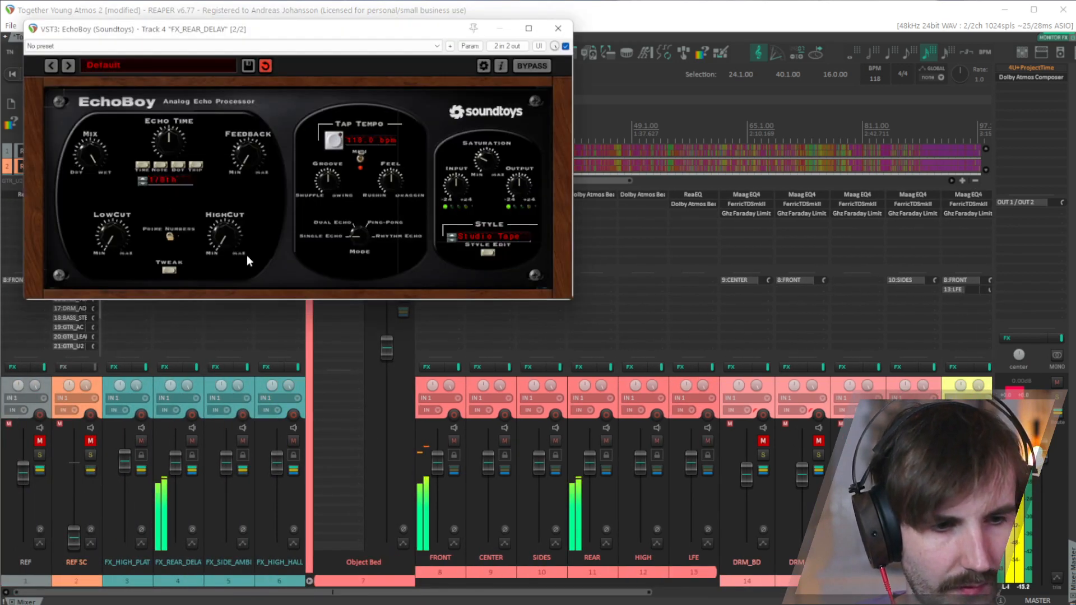
drag(230, 250, 197, 137)
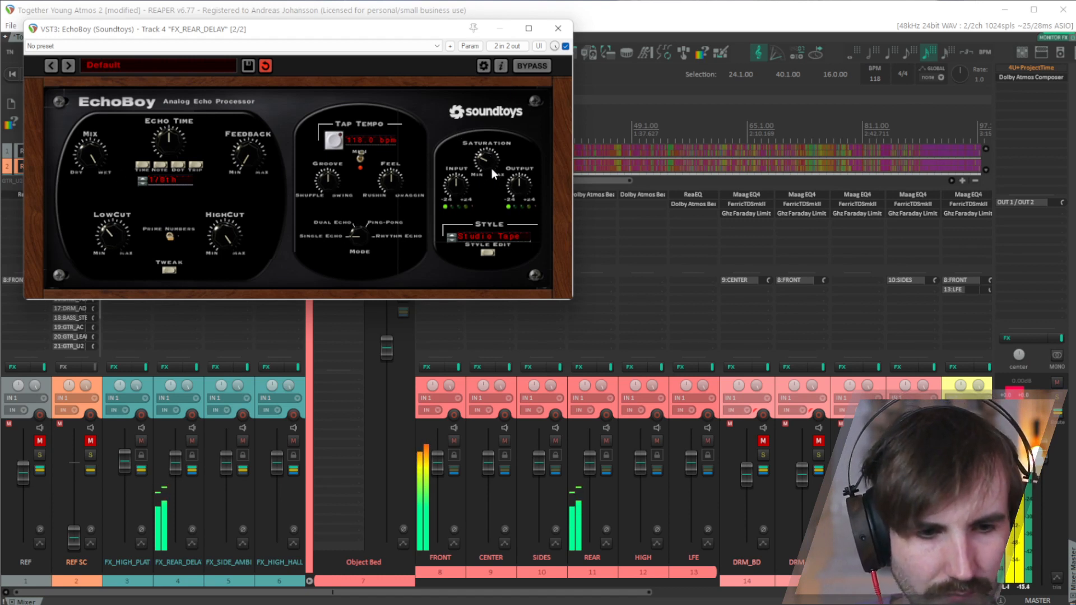
click(561, 27)
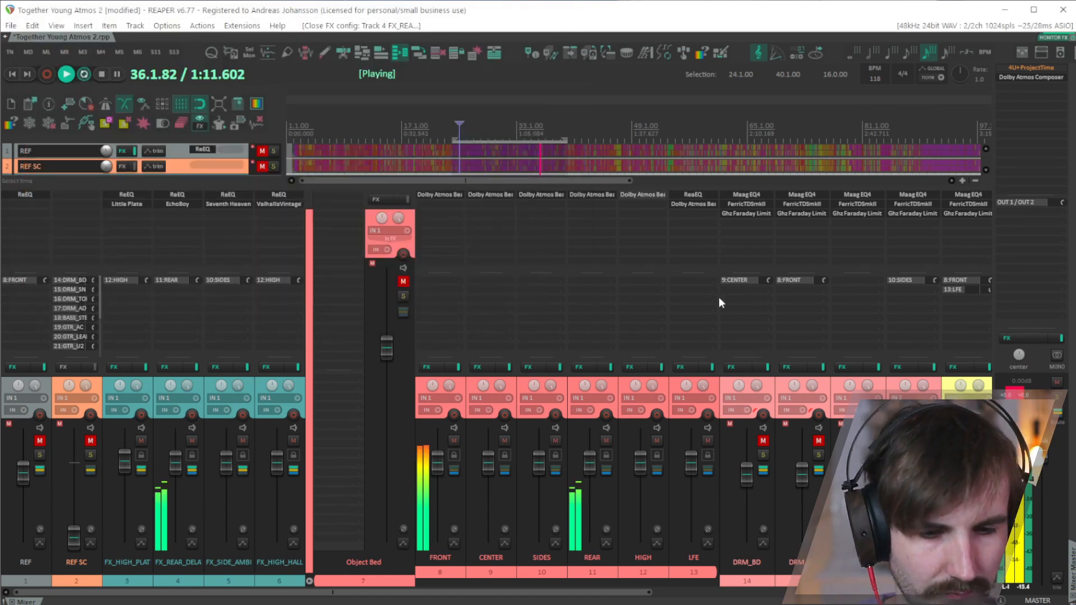
Step: Unsolo GTR_U2 to hear the full mix and hide the mixer
drag(613, 593, 837, 595)
click(803, 455)
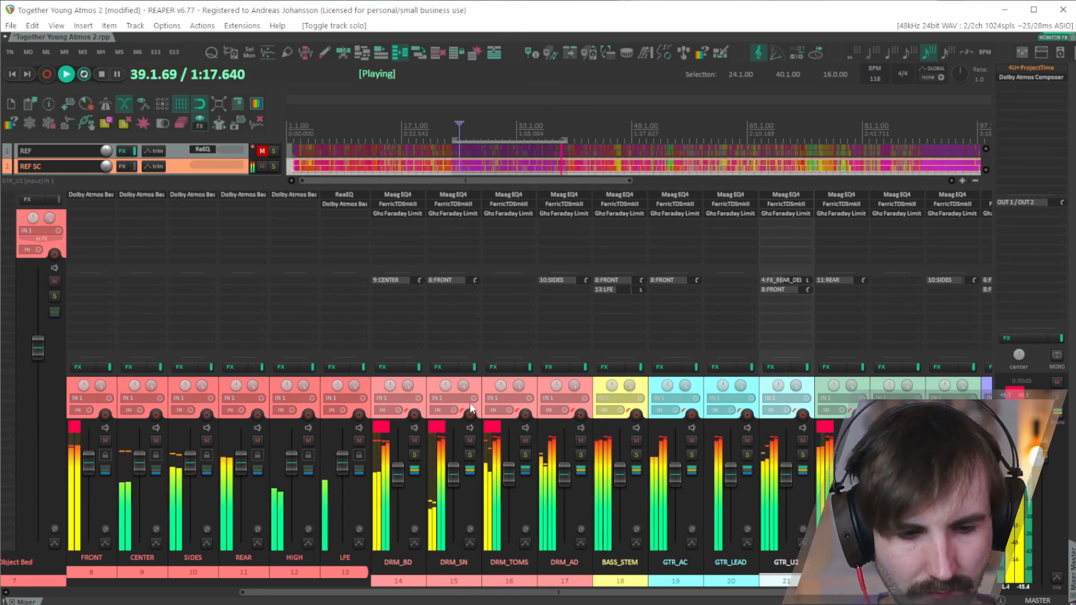
key(ctrl+m)
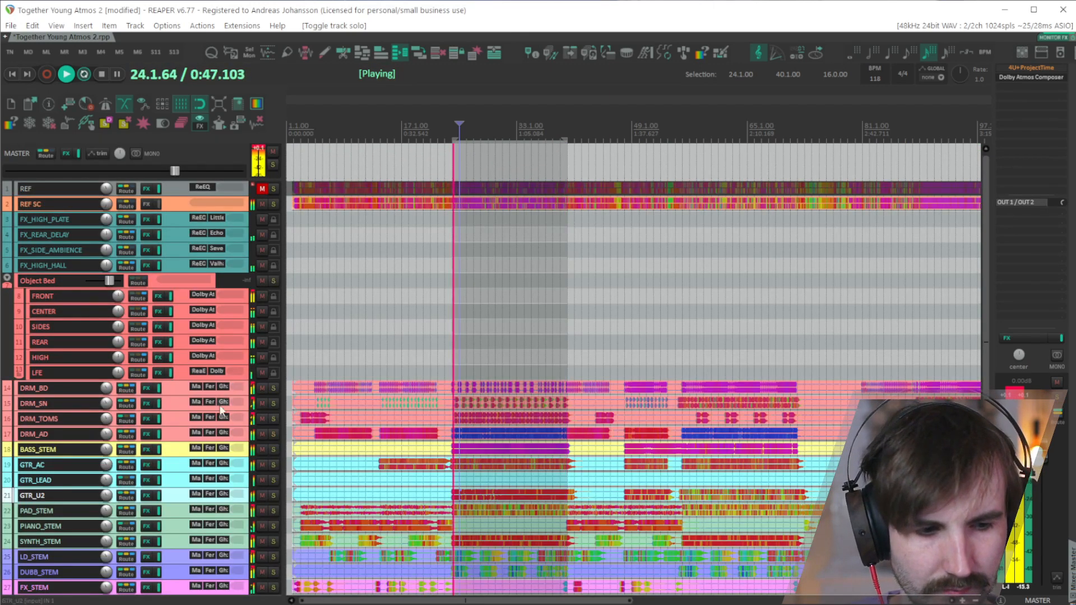
Step: Select all stem tracks from DRM_BD to FX_STEM and open the Faraday Limiter on DRM_BD
click(178, 436)
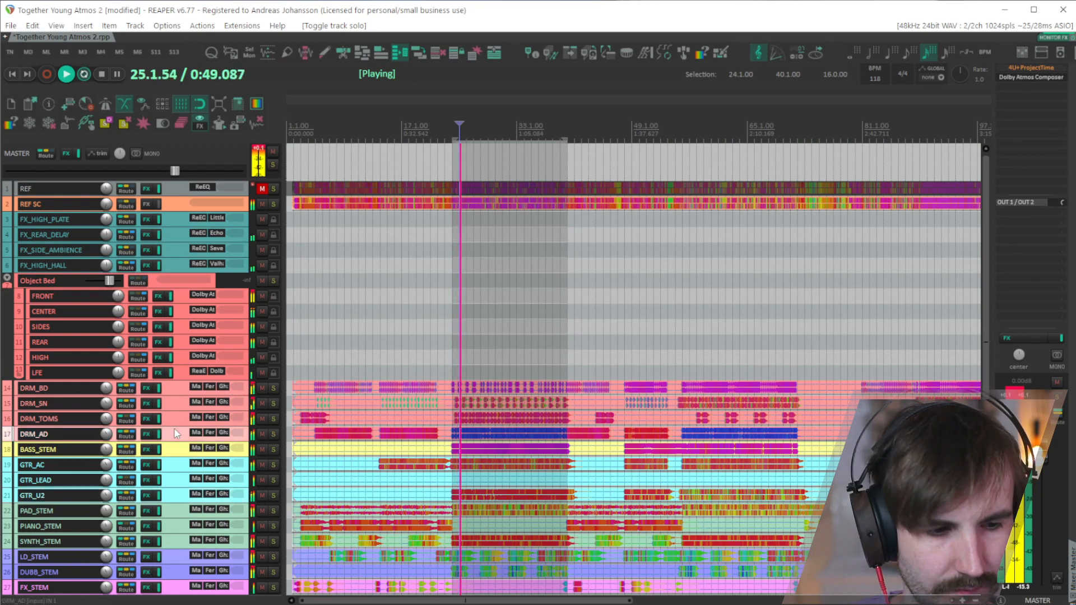
key(shift+q)
click(207, 392)
click(209, 421)
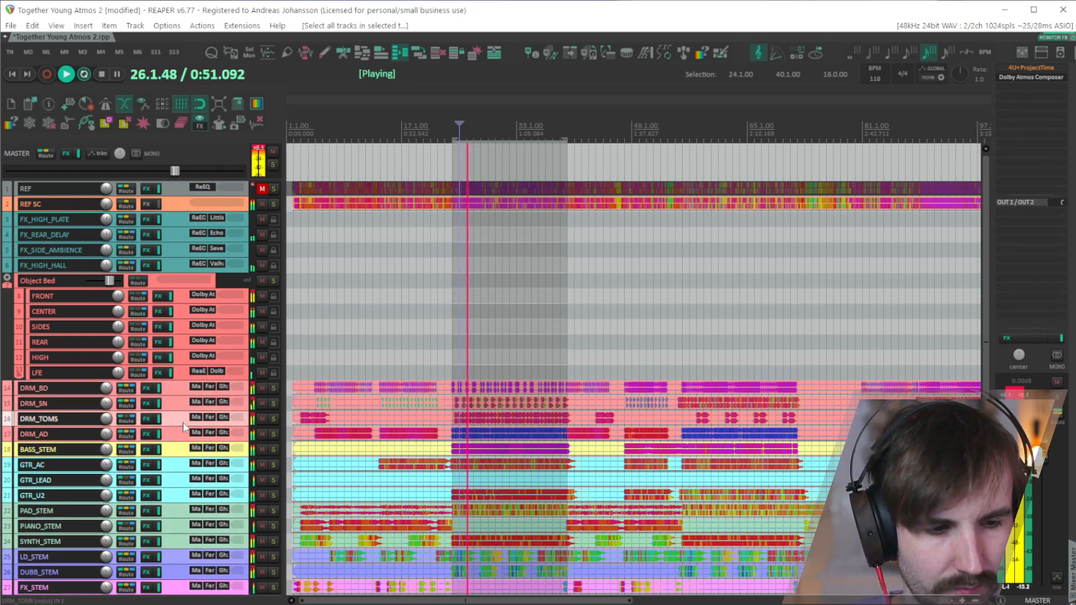
key(shift+q)
click(223, 387)
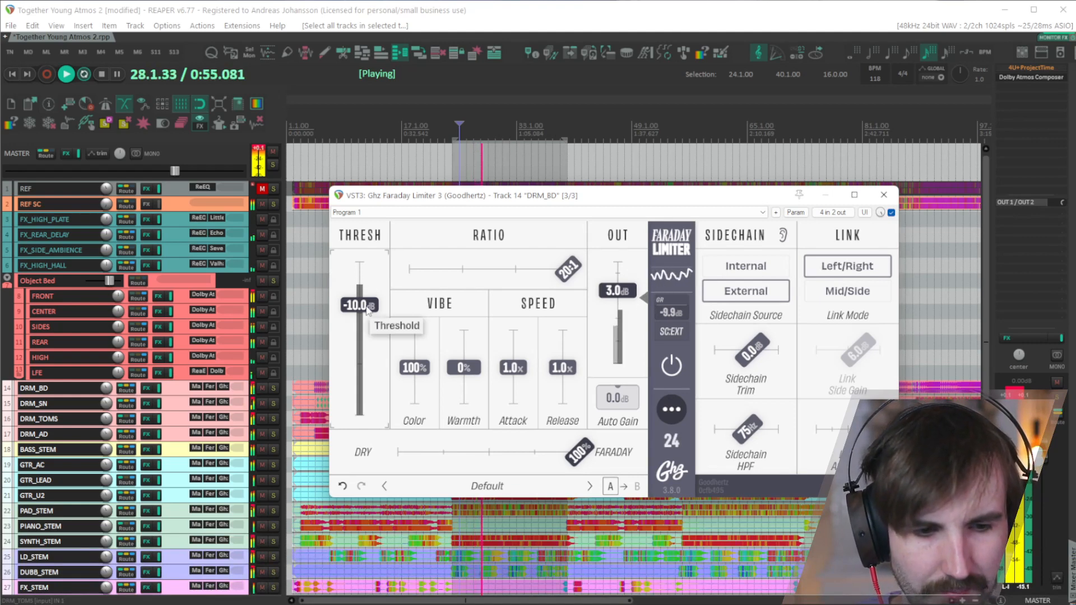
Step: Set the Faraday Limiter threshold to -6.0 dB for the selected stems, then stop playback and close the plug-in
scroll(367, 309, up, 5)
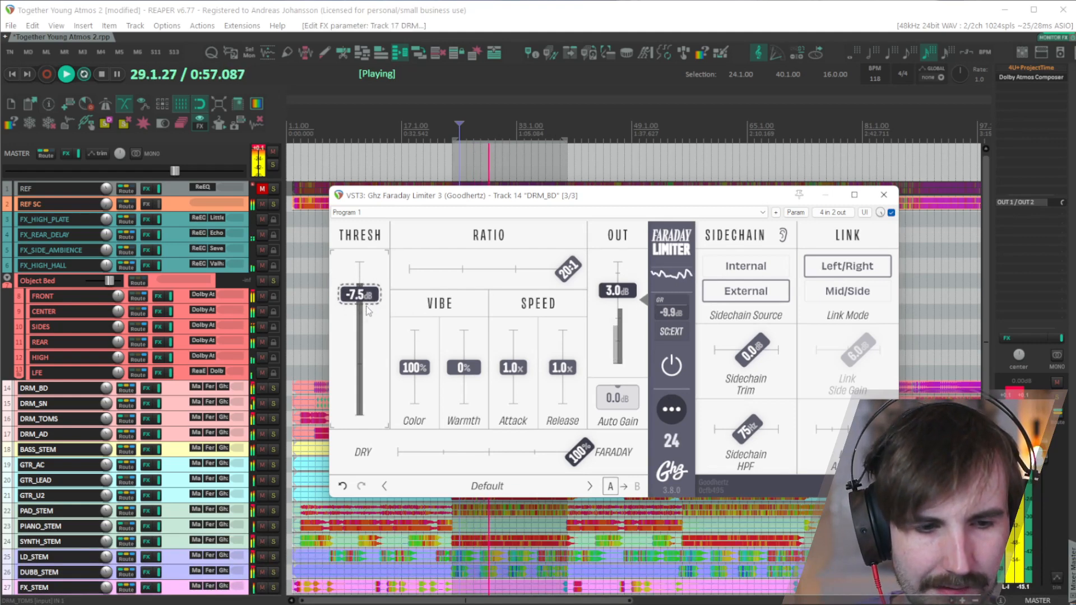
scroll(365, 306, up, 1)
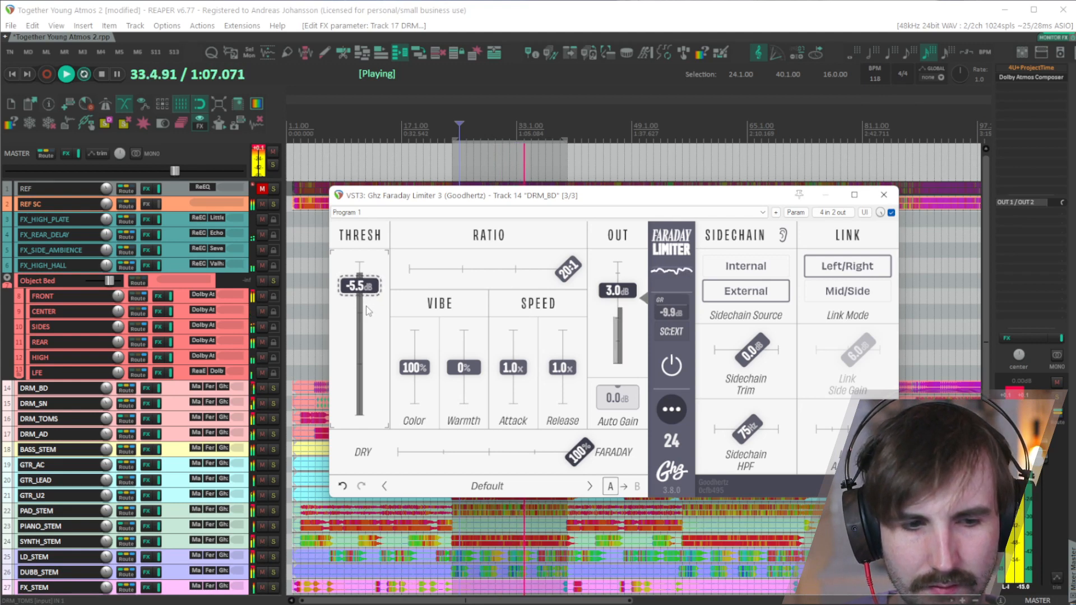
scroll(365, 306, up, 1)
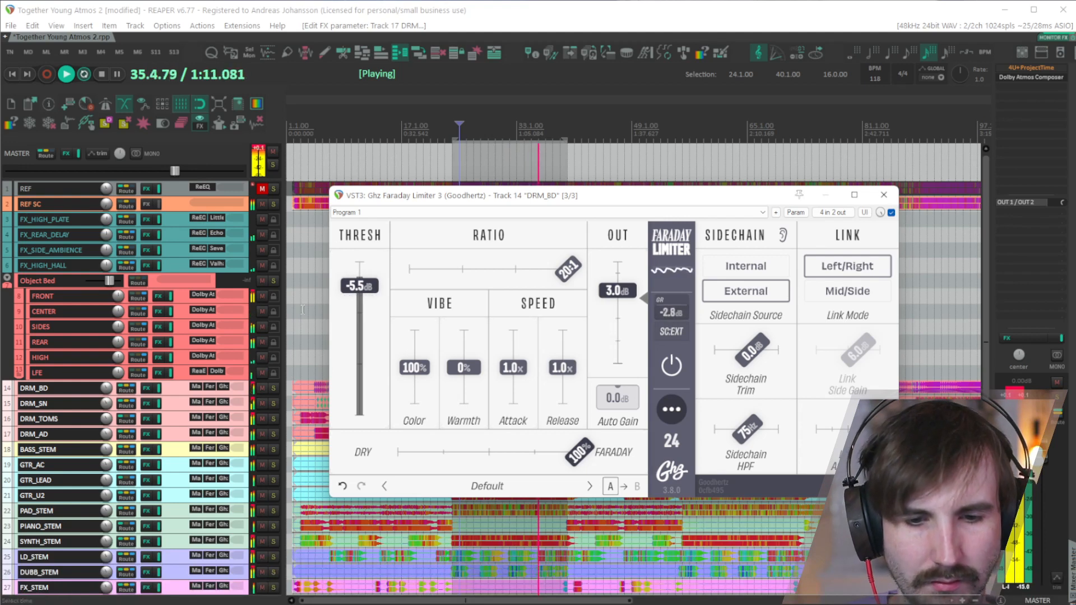
drag(360, 286, 360, 288)
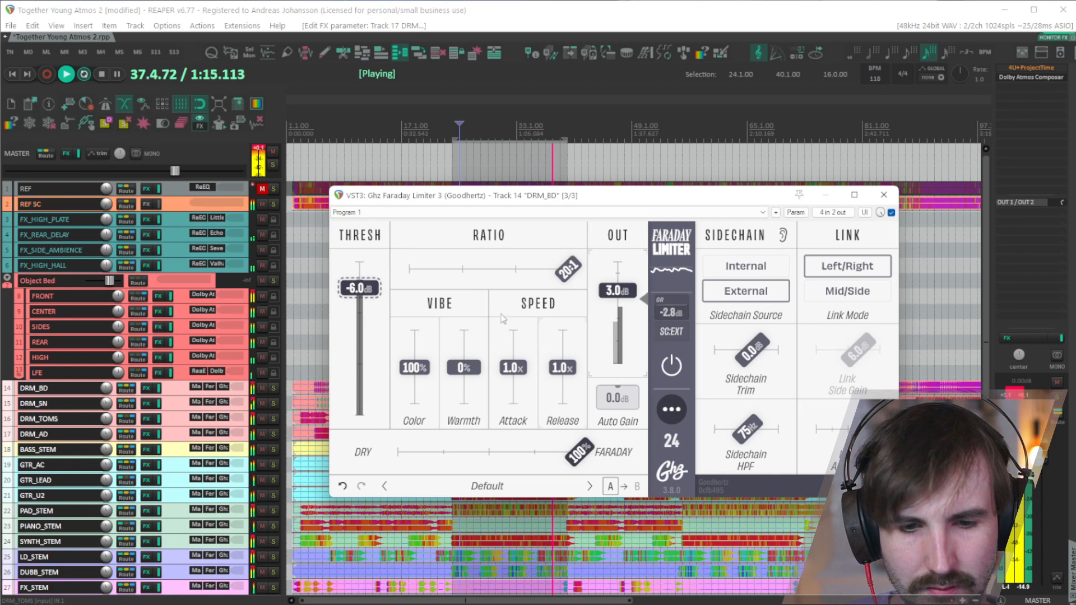
key(space)
key(Escape)
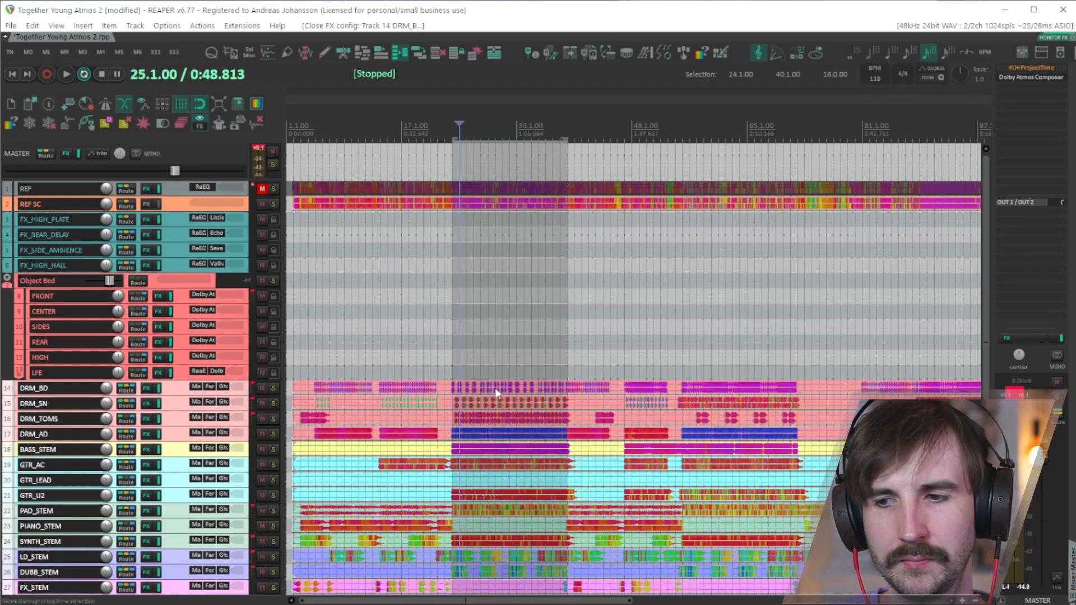
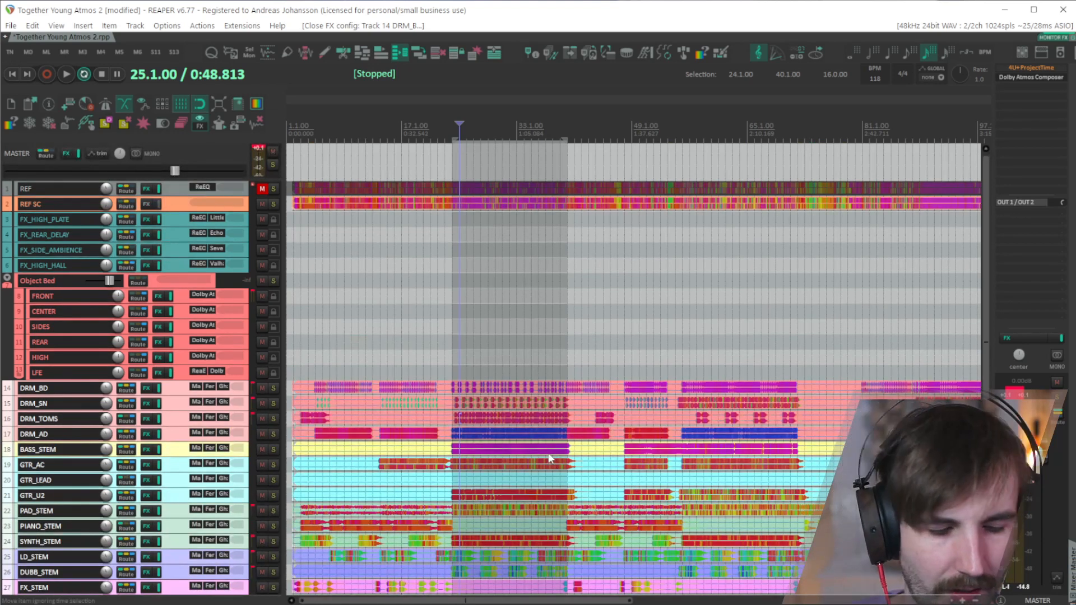
scroll(549, 458, down, 1)
scroll(500, 480, up, 3)
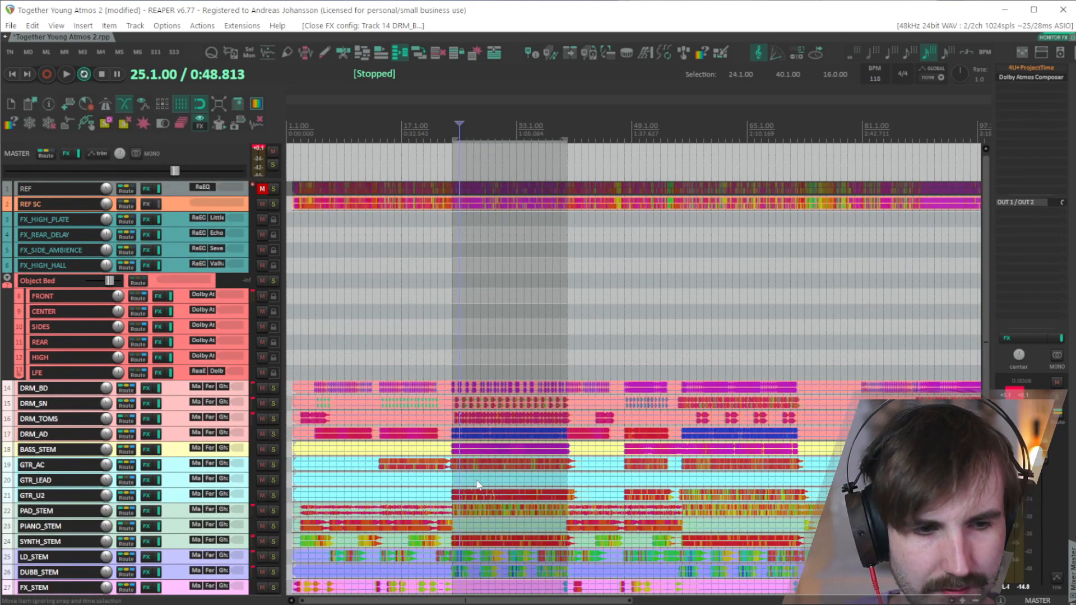
Step: Solo the REF track to compare the reference with the Atmos mix, and unsolo it after listening
scroll(475, 482, down, 1)
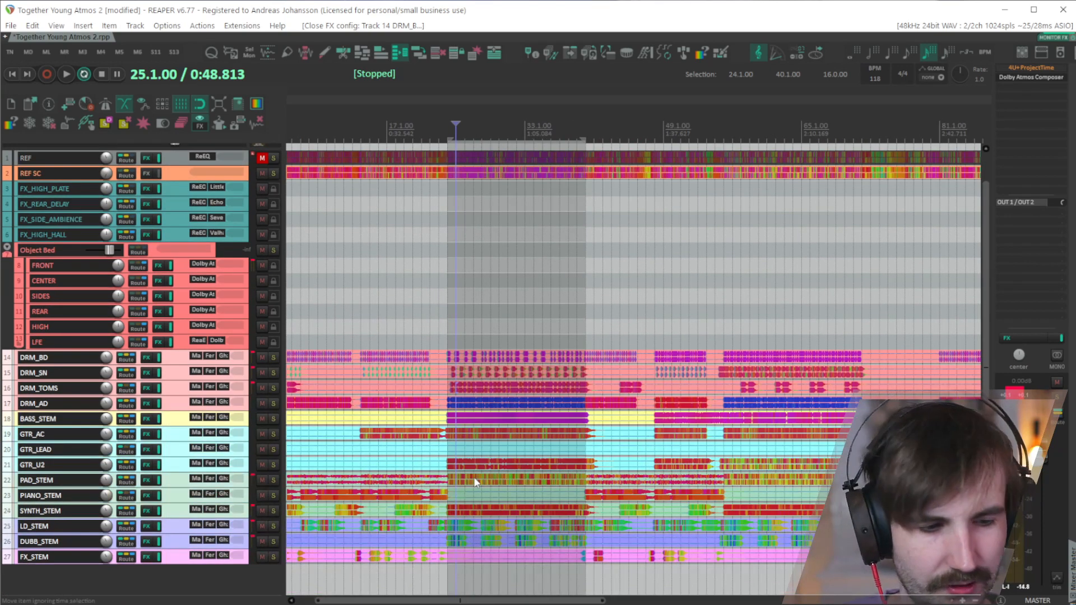
key(ctrl+m)
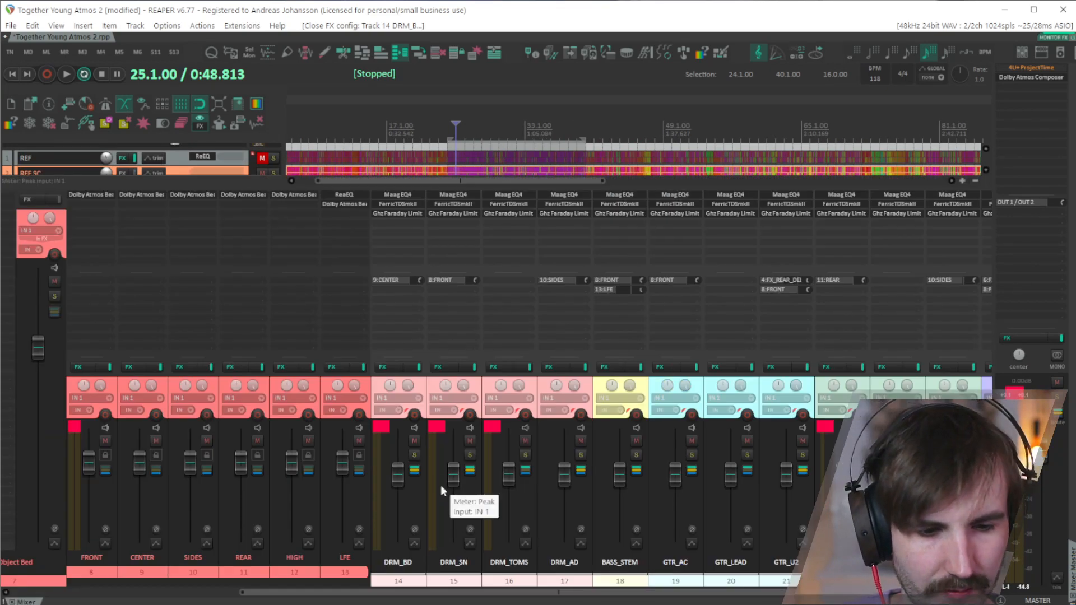
click(273, 191)
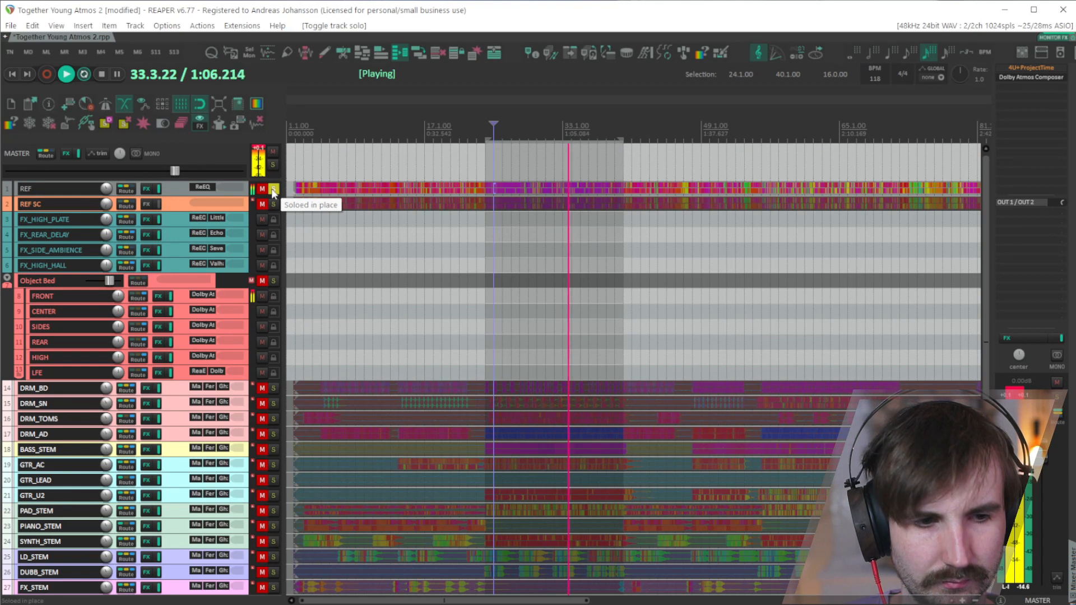
click(273, 190)
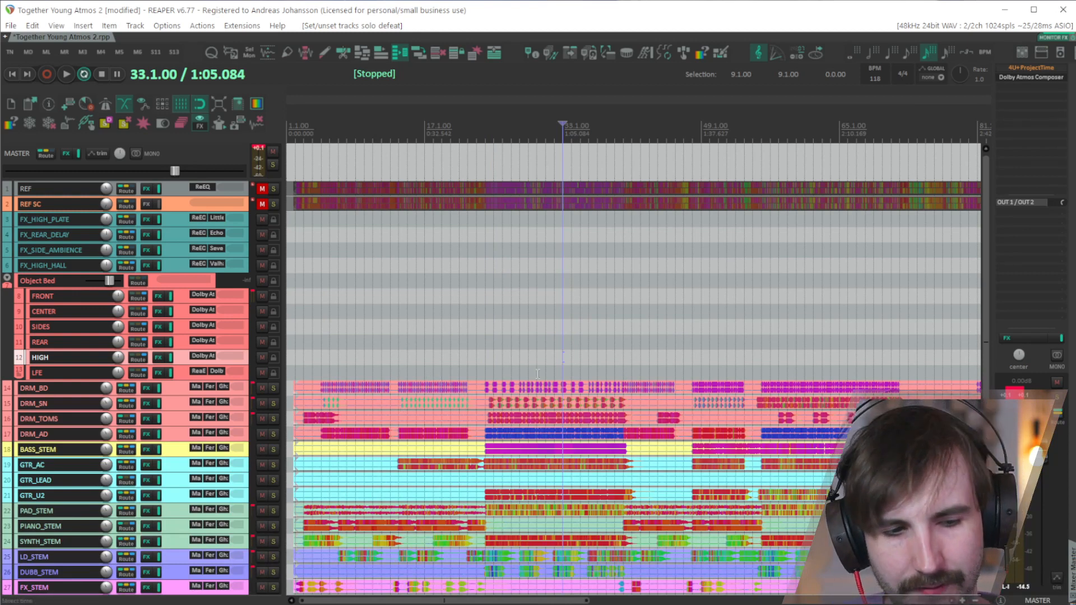
Step: Save the project and look over the stem channels and their sends in the mixer
scroll(566, 486, down, 2)
scroll(528, 485, down, 3)
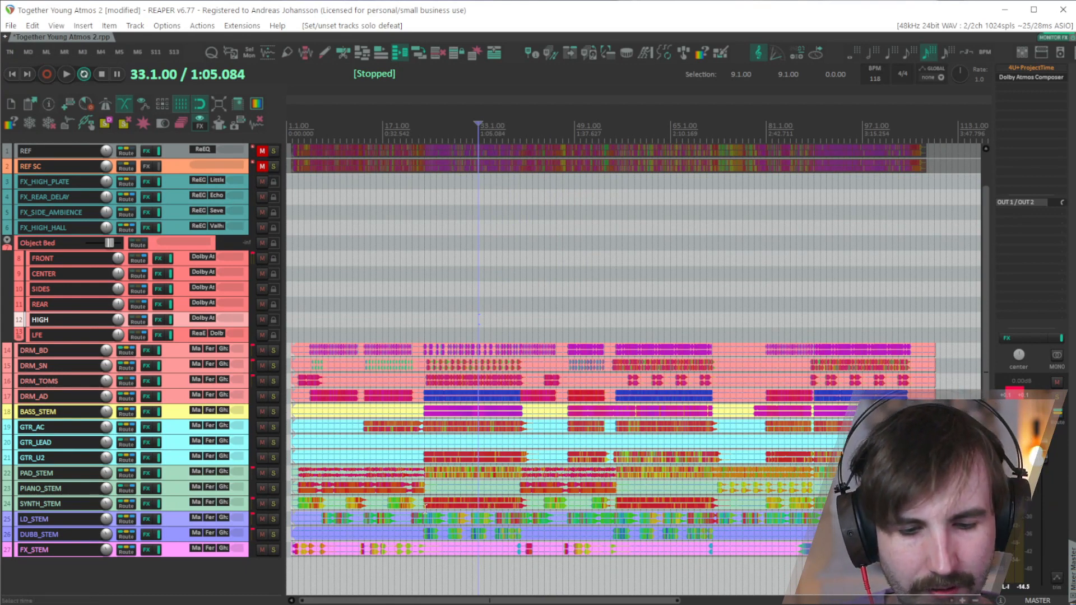
key(ctrl+s)
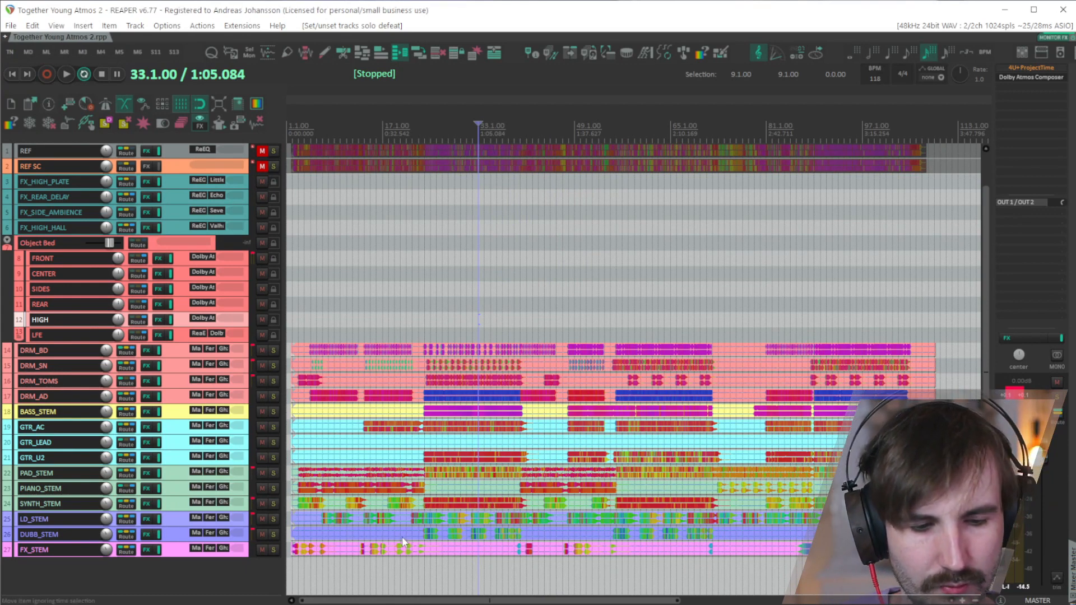
key(ctrl+m)
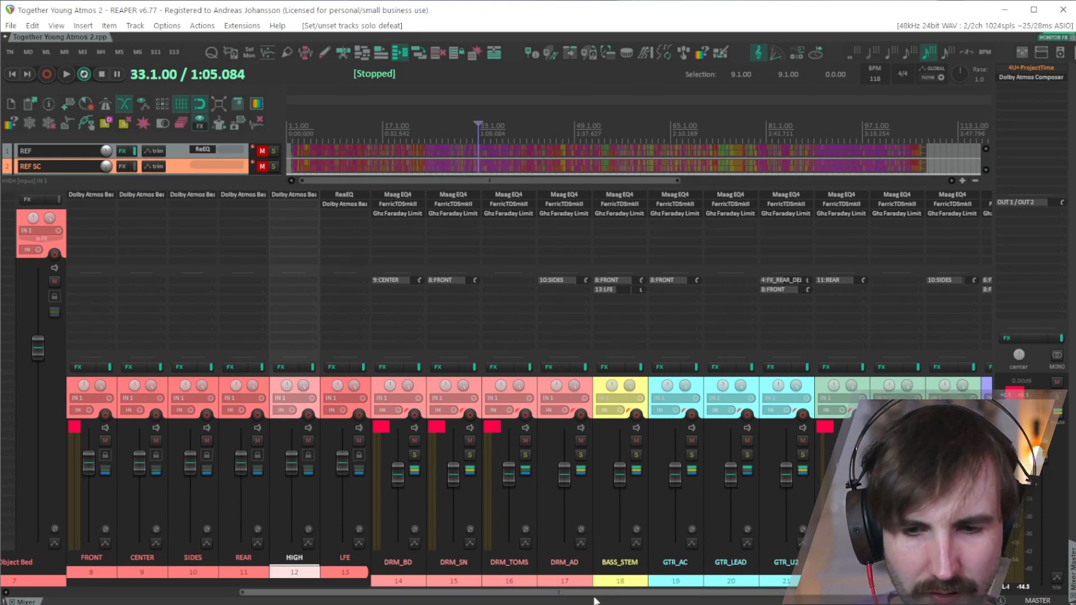
drag(695, 594, 861, 597)
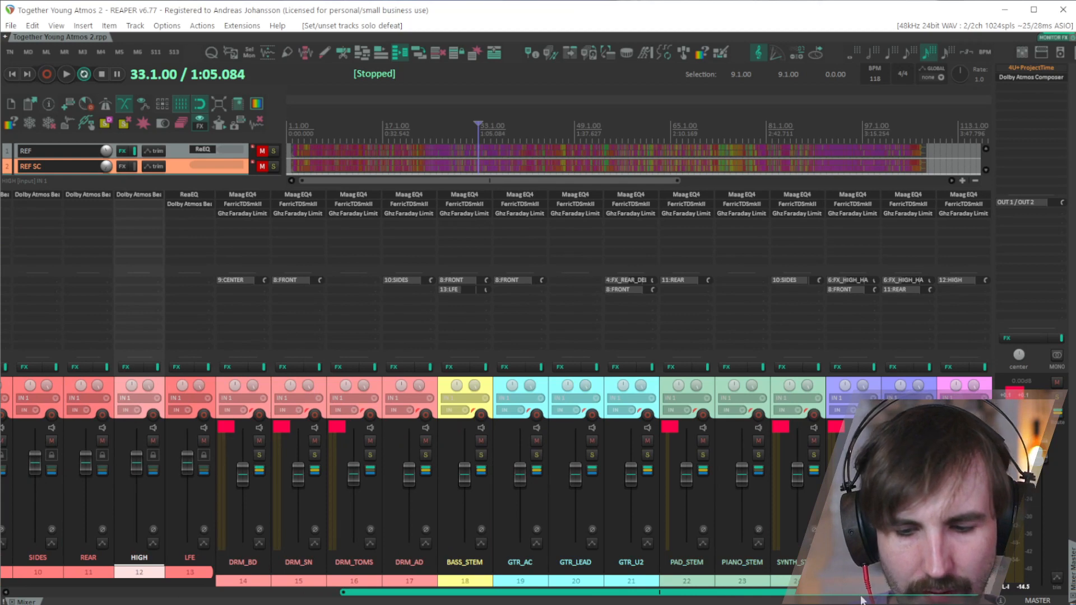
key(ctrl+m)
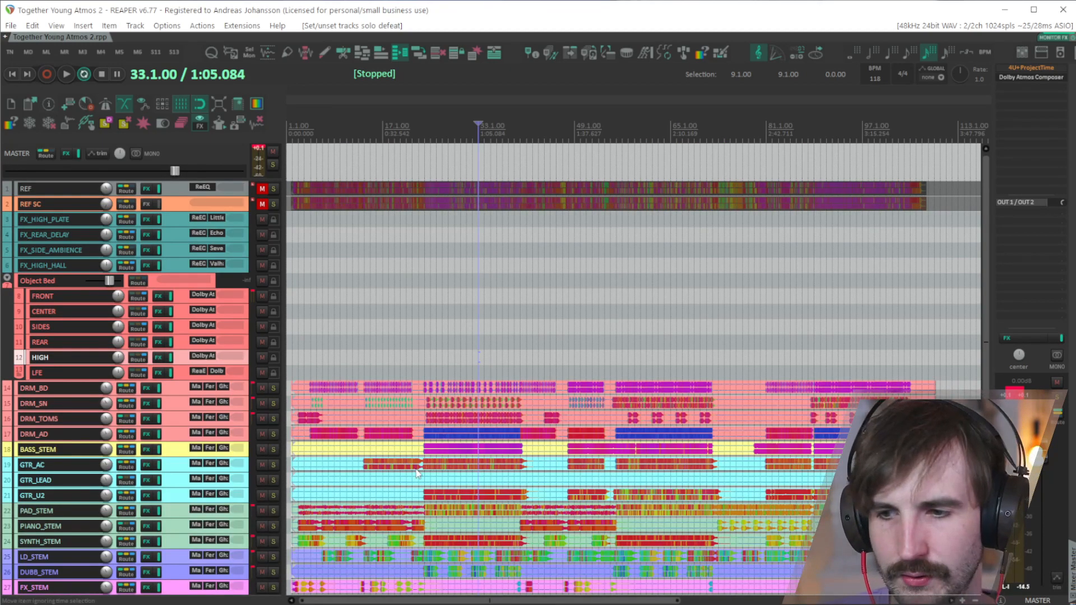
Step: Select the DRM_TOMS track and run the script Add Dolby Bus.lua on it
click(54, 418)
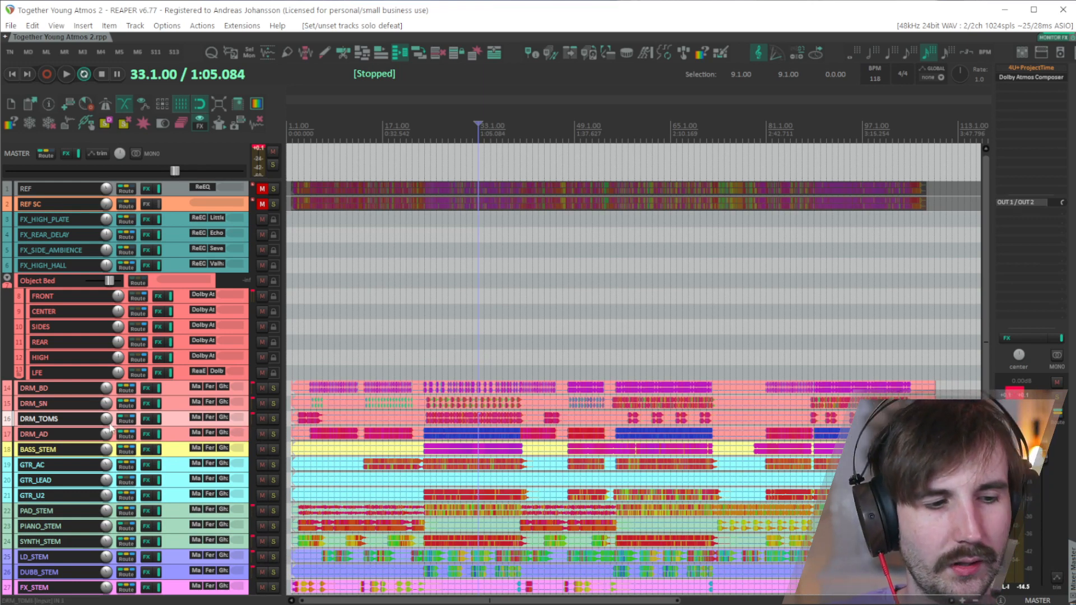
mouse_move(108, 420)
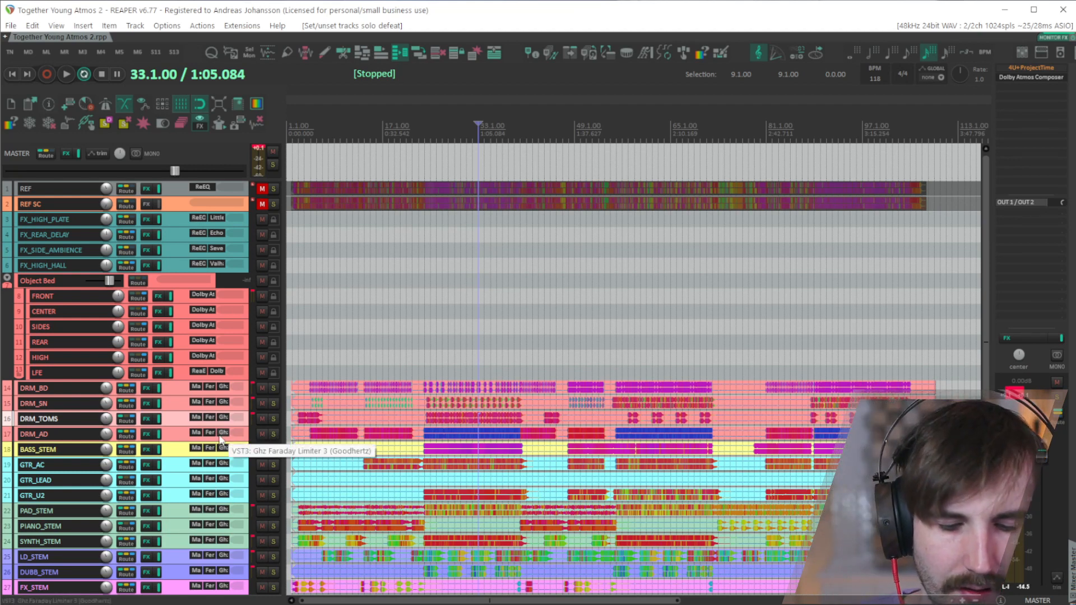
key(question)
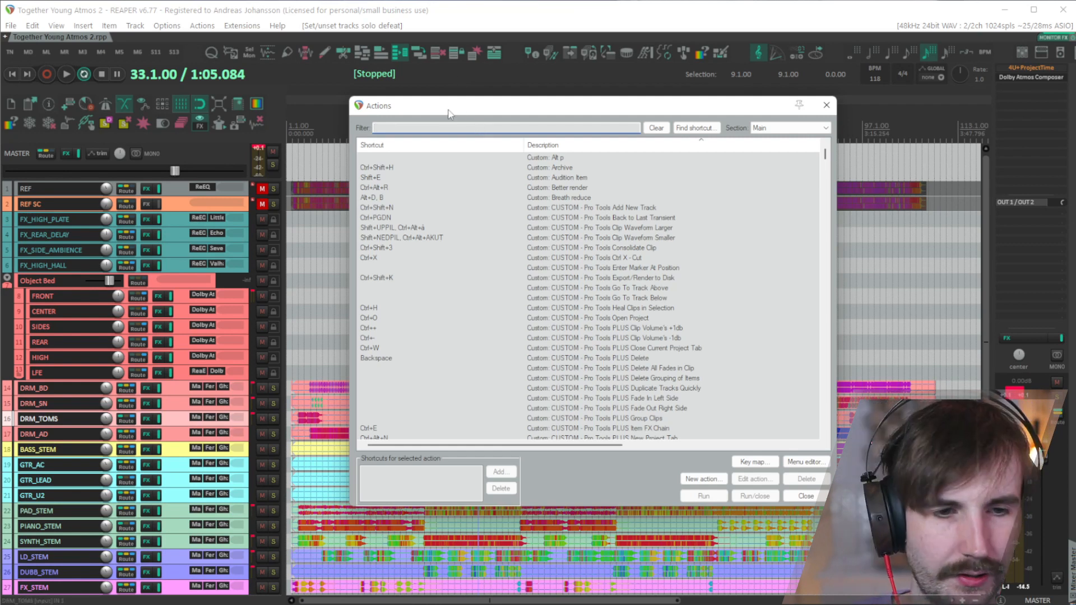
text(dolby)
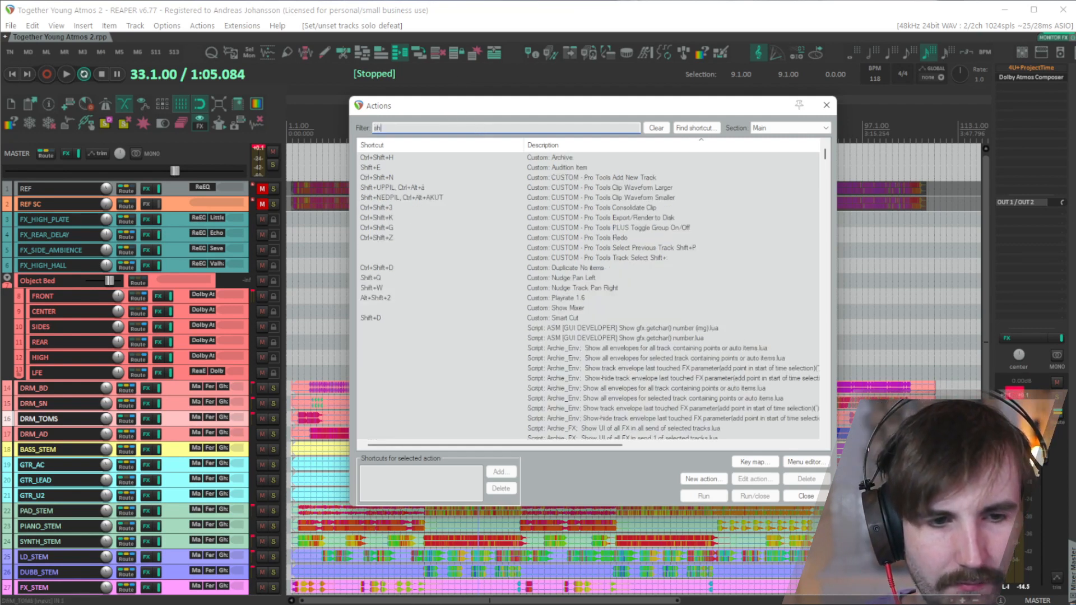
click(570, 158)
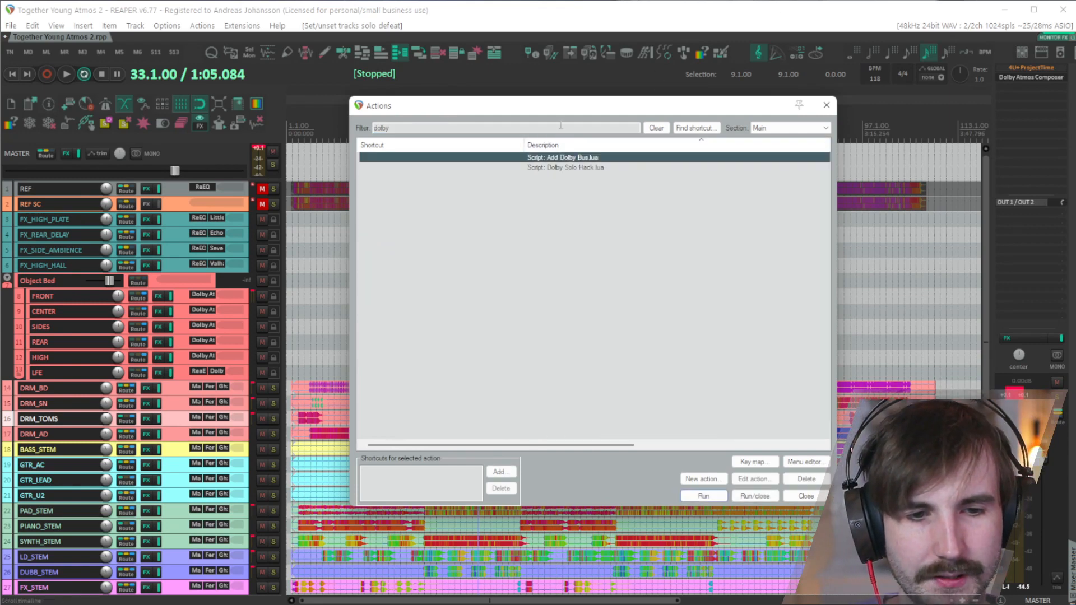
scroll(429, 537, down, 1)
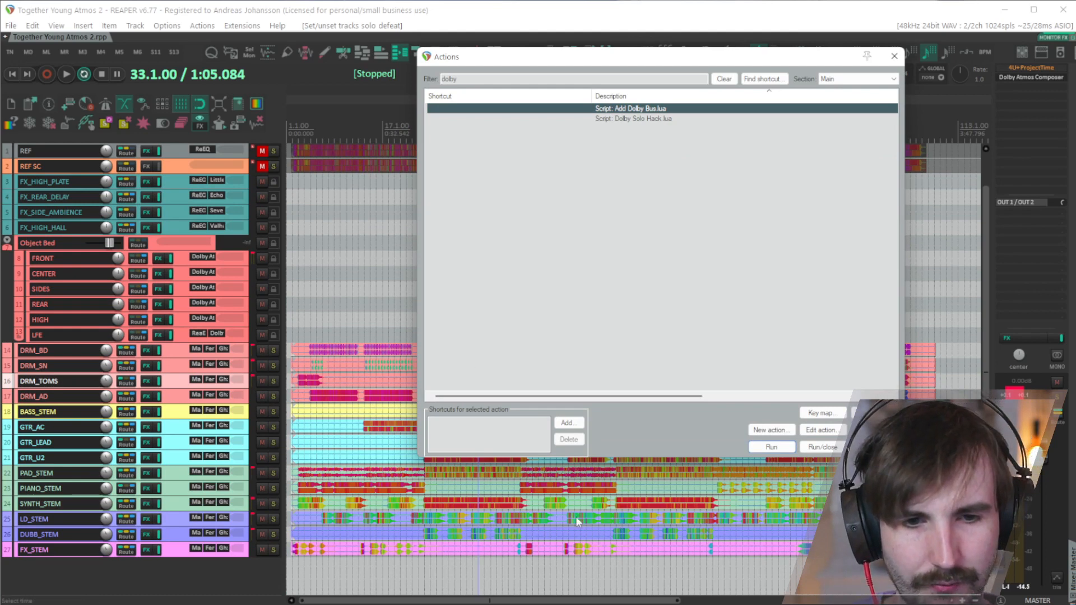
click(767, 455)
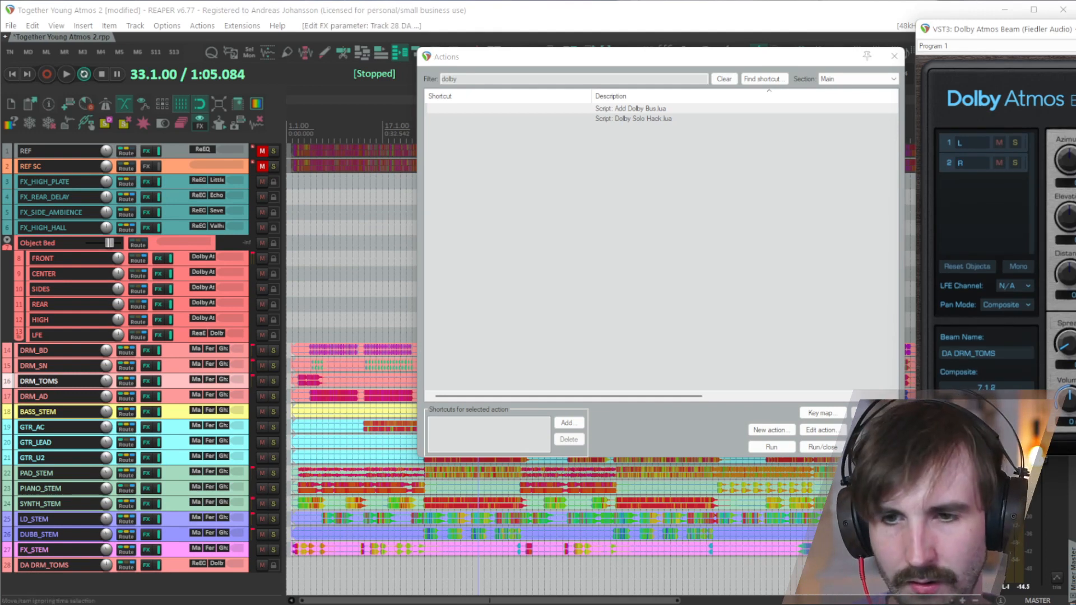
Step: Check the DA DRM_TOMS connection in the Dolby Atmos Composer on the master track
drag(1070, 36, 387, 130)
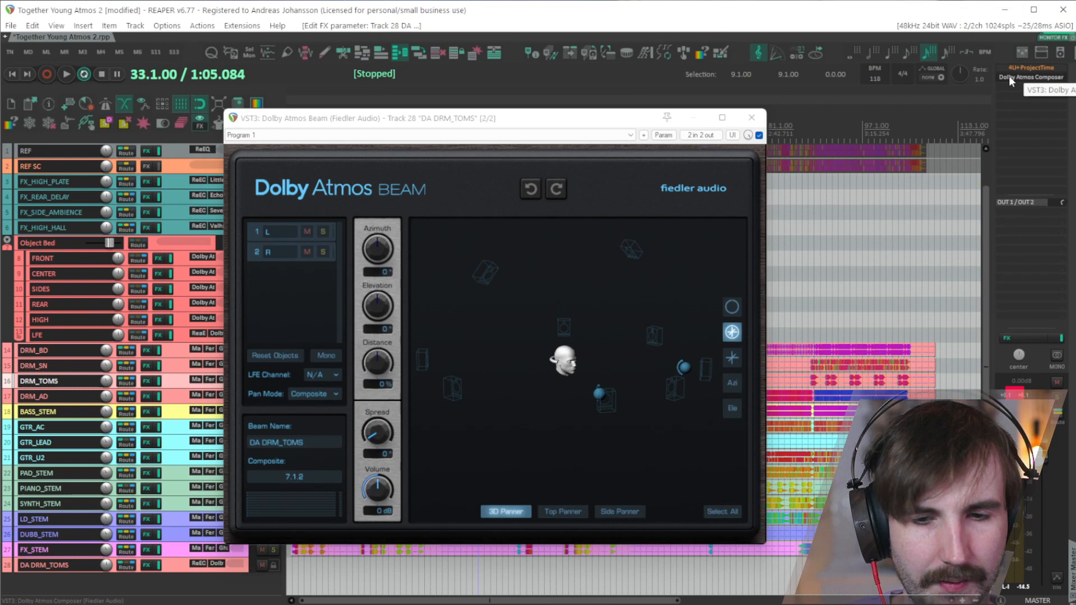
click(1008, 76)
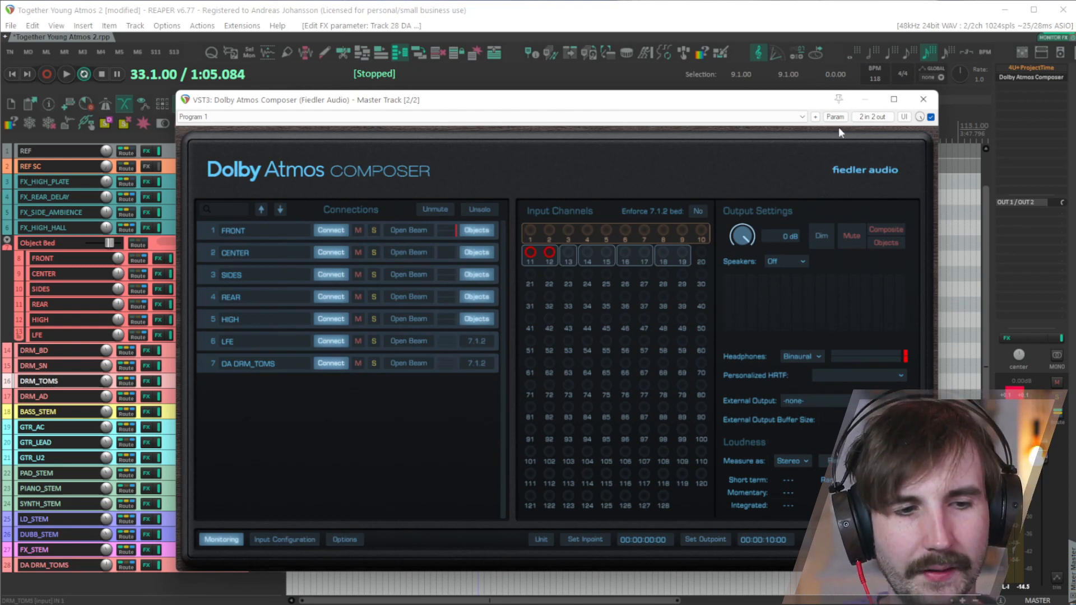
click(923, 99)
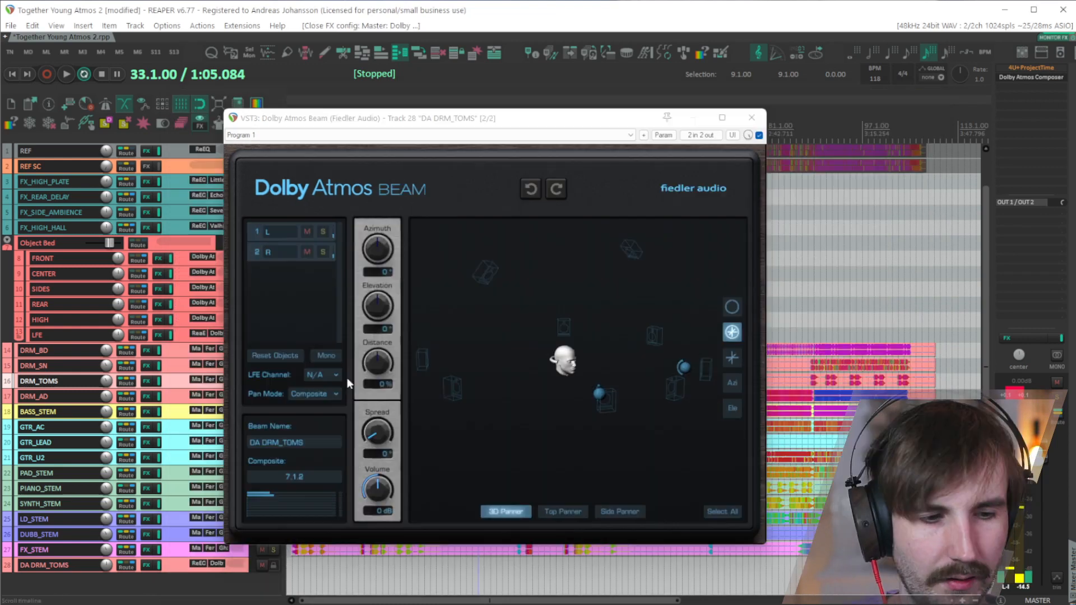
Step: Set the DA DRM_TOMS beam's pan mode to Objects and select both of its objects
click(307, 394)
click(325, 426)
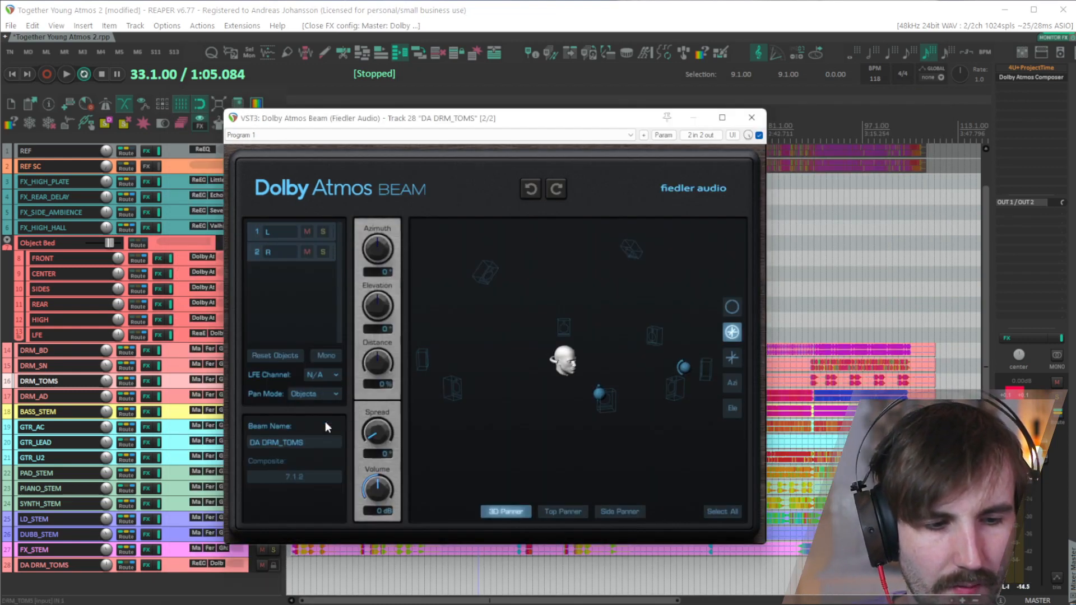
drag(721, 454, 556, 352)
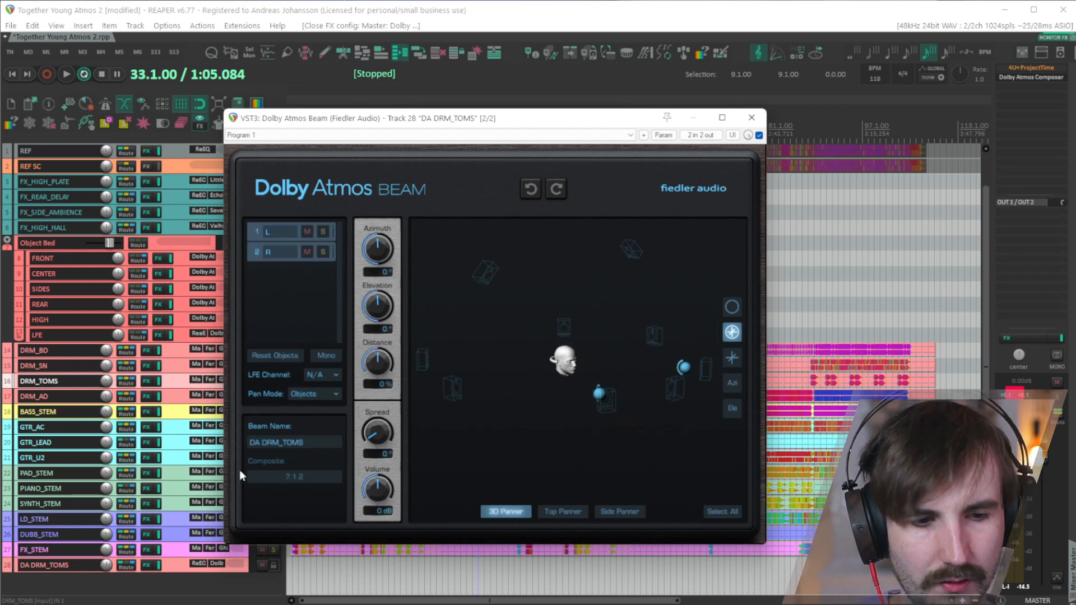
drag(365, 122, 617, 119)
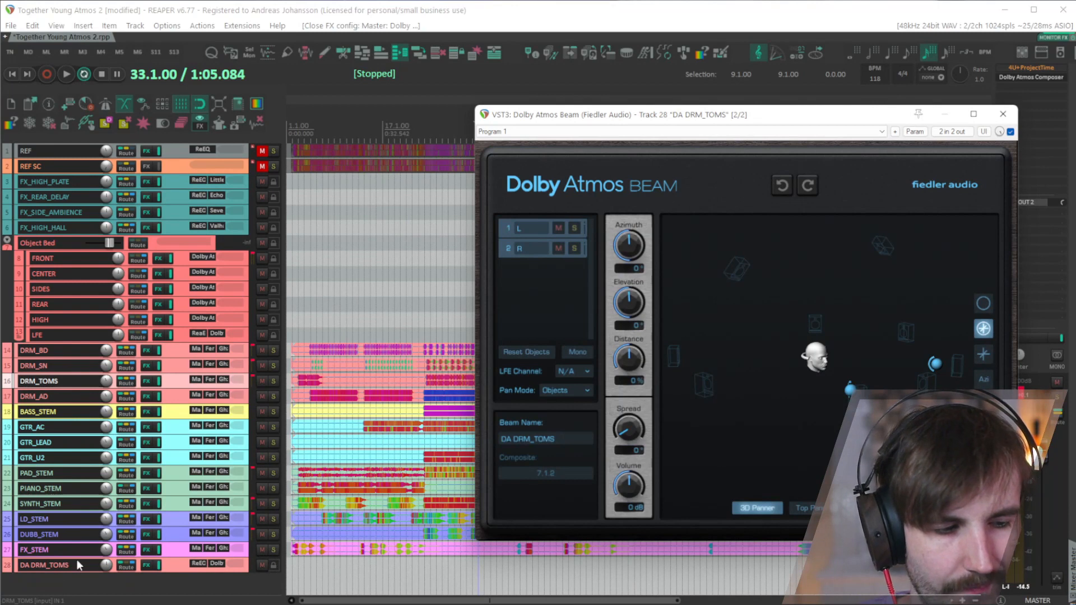
Step: Enlarge the DA DRM_TOMS track and set its automation mode to touch
drag(82, 573, 84, 604)
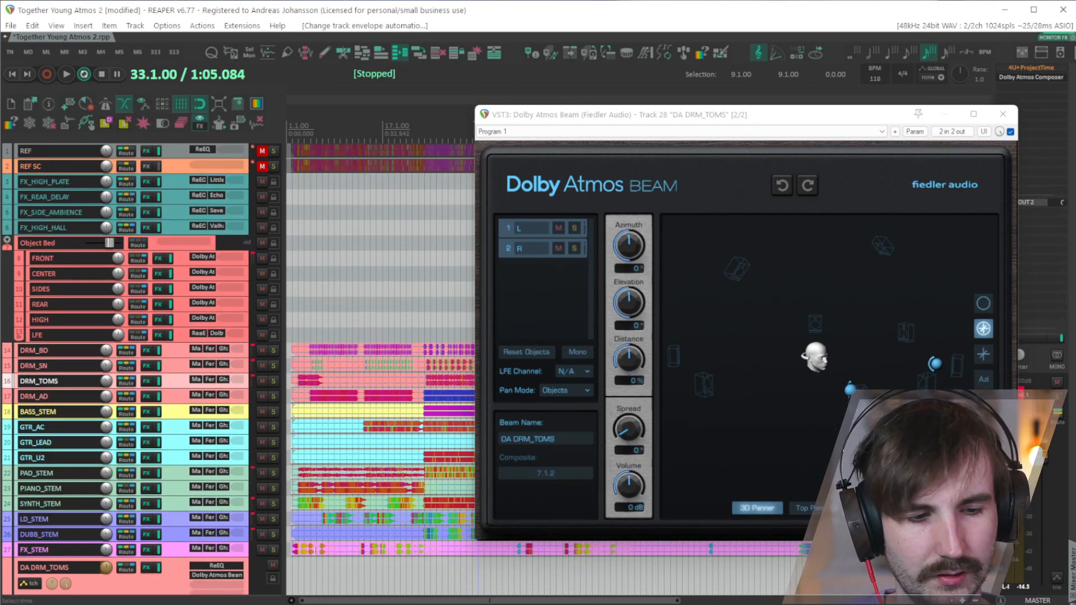
scroll(168, 577, down, 1)
scroll(309, 564, up, 4)
scroll(314, 537, up, 4)
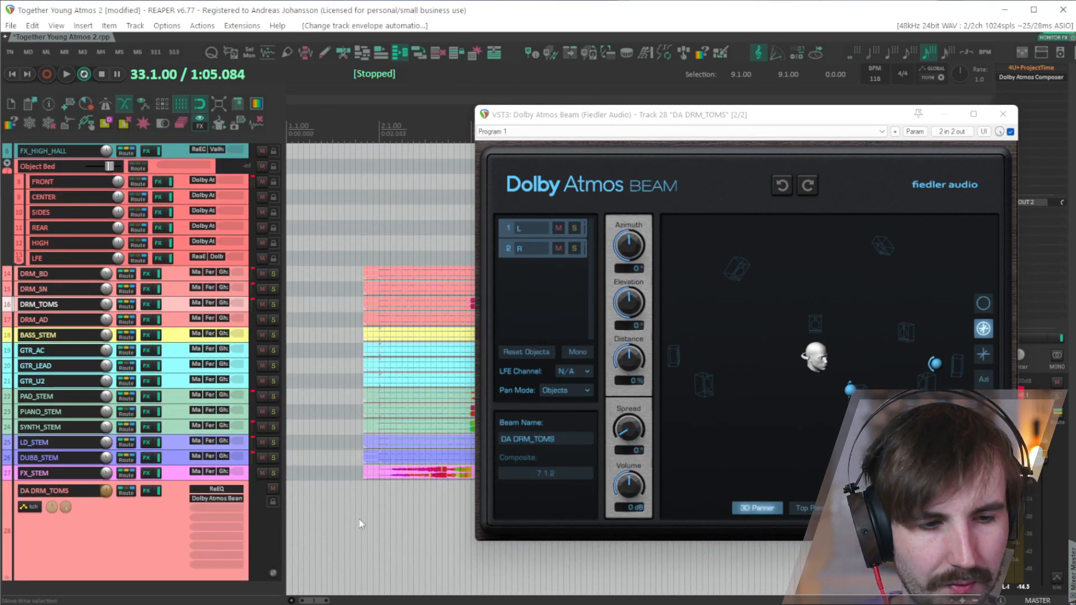
scroll(342, 526, down, 3)
scroll(350, 525, down, 2)
Step: Select both DA DRM_TOMS objects and set their distance to about -36.1 % and elevation to about 18.3°
drag(1002, 457, 675, 302)
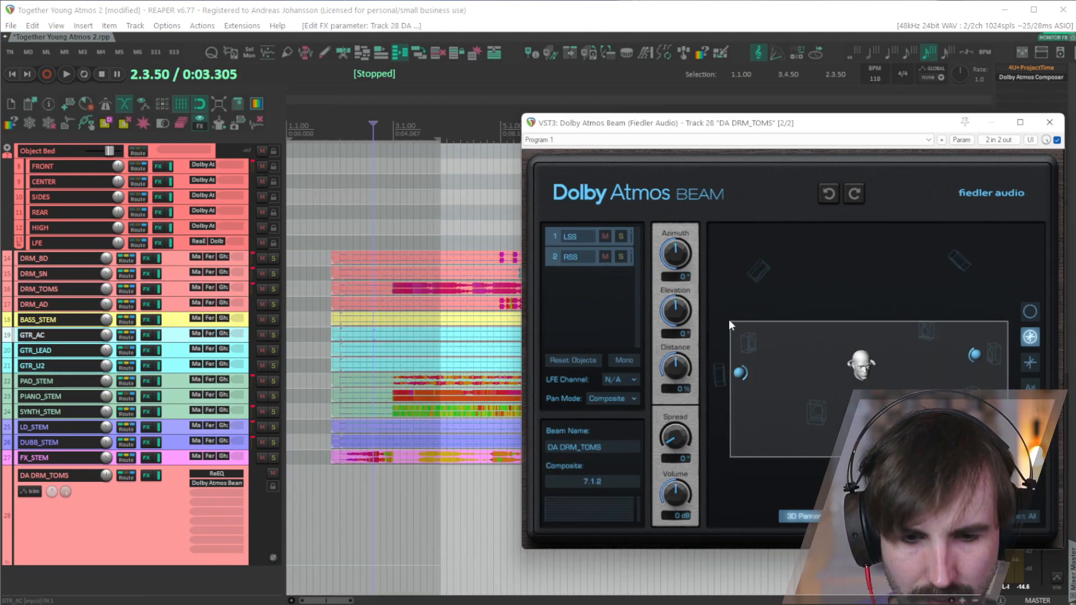
double_click(678, 313)
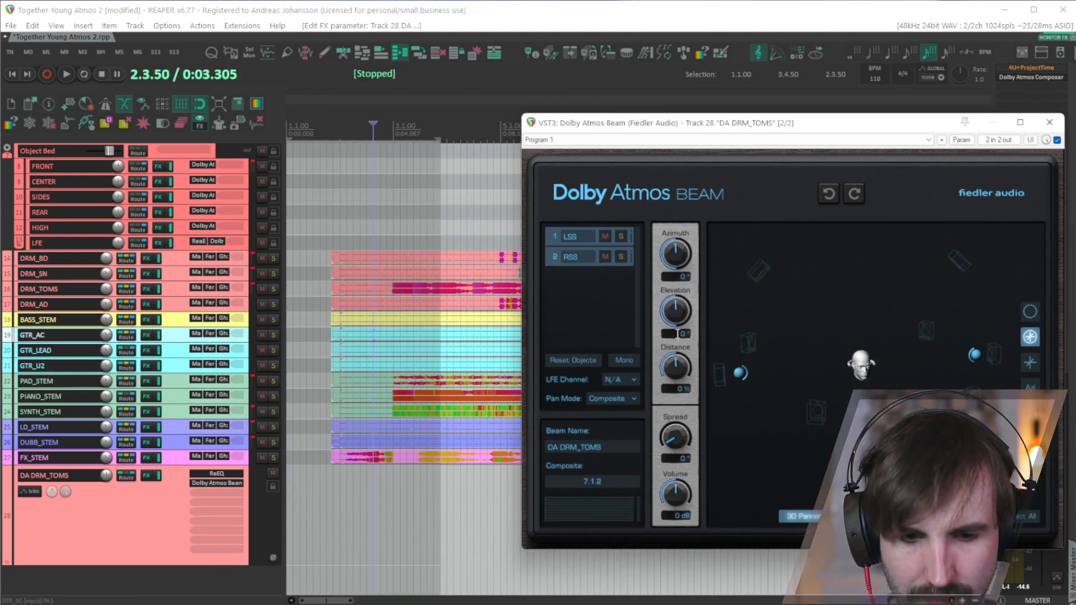
drag(672, 372, 669, 400)
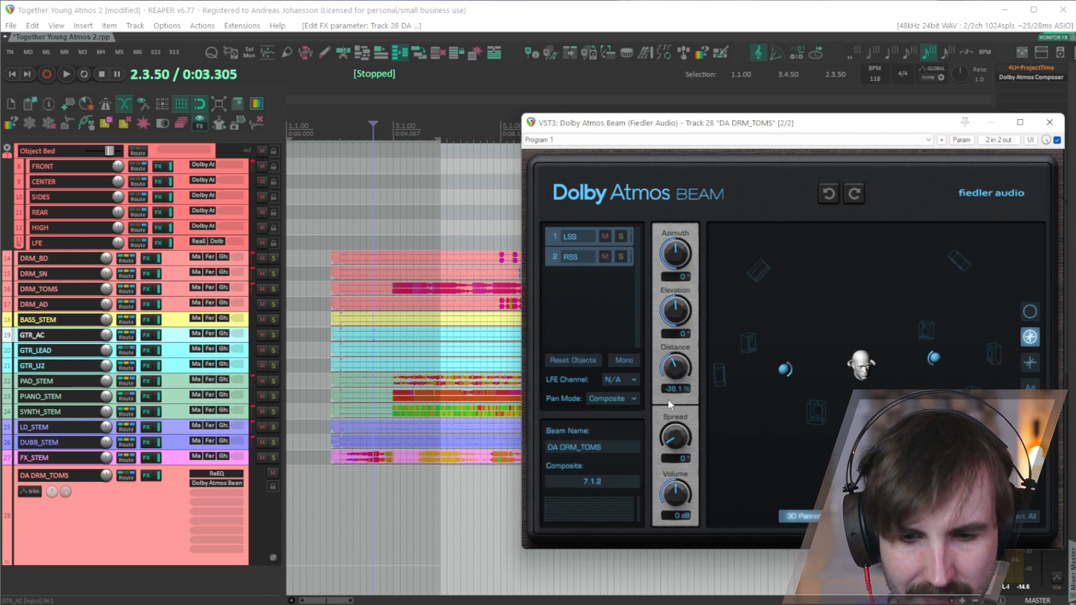
mouse_move(675, 312)
mouse_down()
mouse_move(671, 289)
mouse_move(664, 321)
mouse_move(664, 303)
mouse_up()
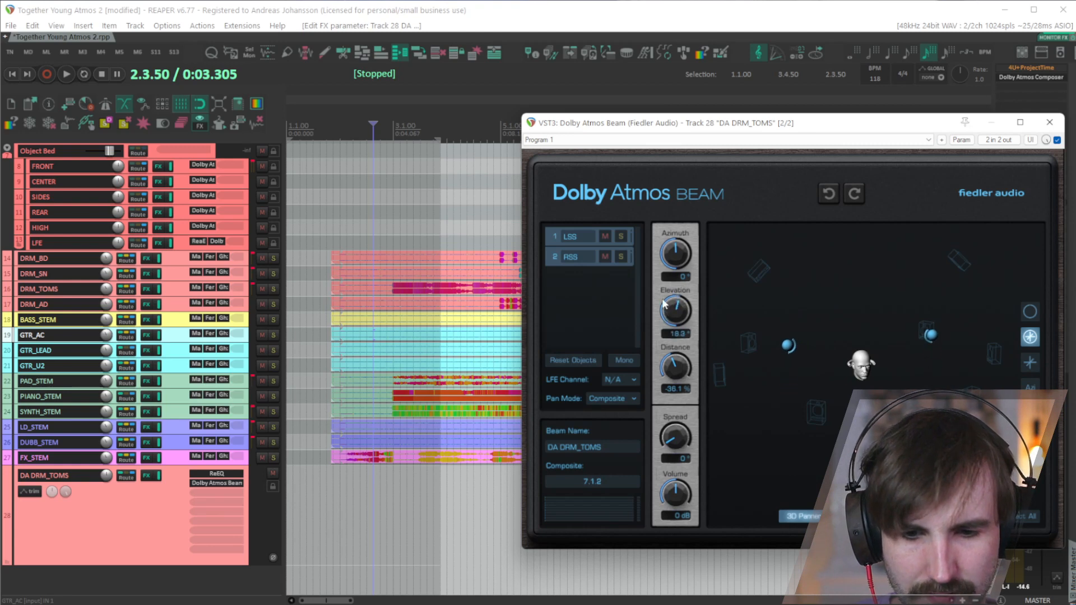
Step: Automate the DA DRM_TOMS elevation with points at the first tom hit and about 59.4° at 3.2.50
click(360, 508)
scroll(393, 493, up, 7)
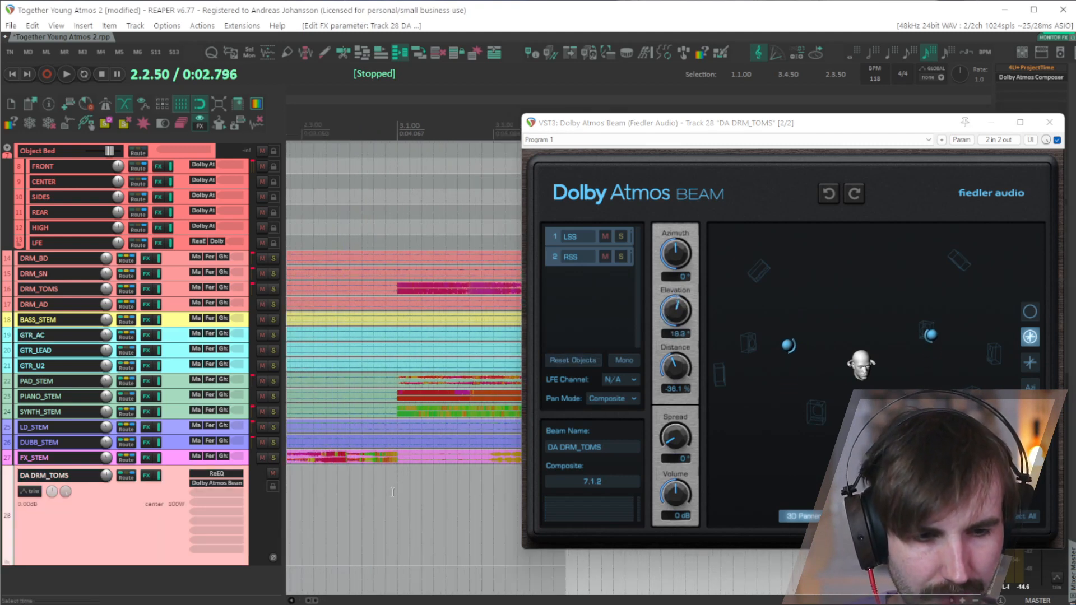
click(393, 493)
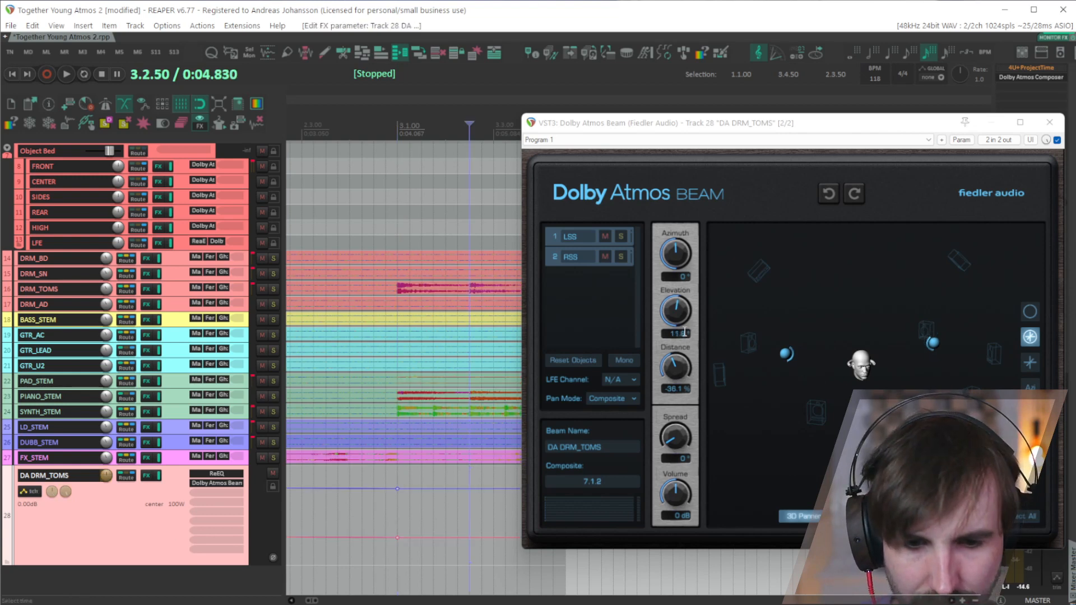
drag(684, 331, 682, 289)
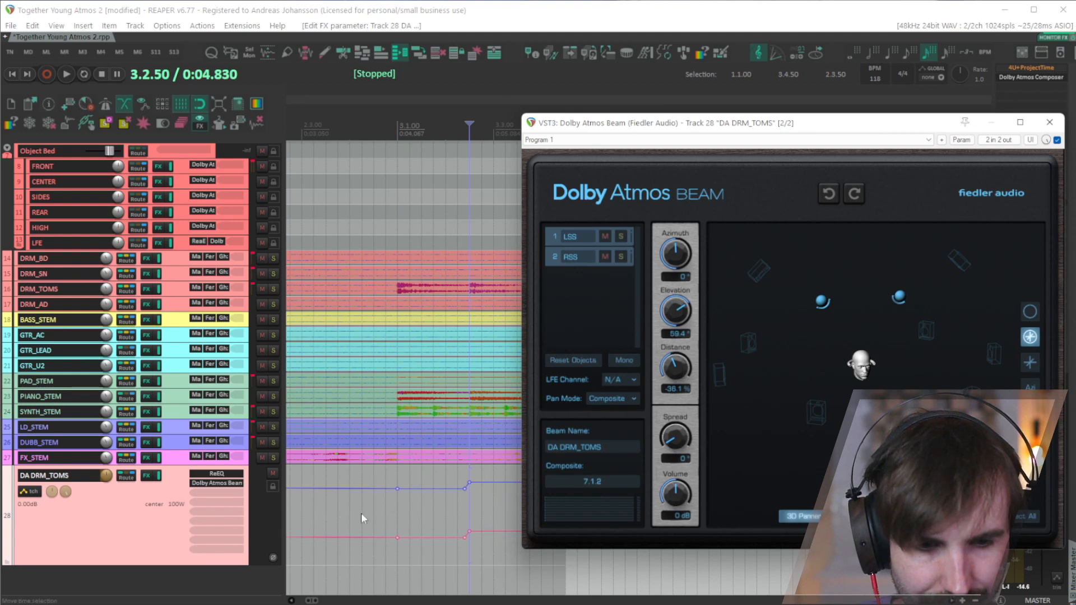
Step: Write another DA DRM_TOMS elevation change at 3.4.00 and lower the Elevation 2 envelope segment starting at 3.2.50
scroll(430, 499, right, 2)
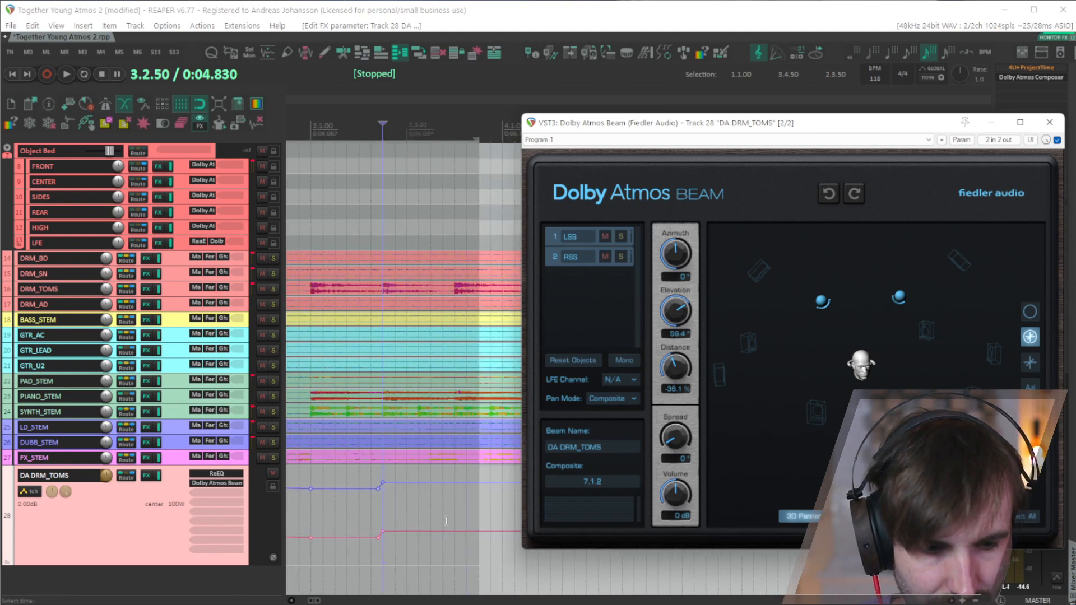
click(443, 517)
click(450, 517)
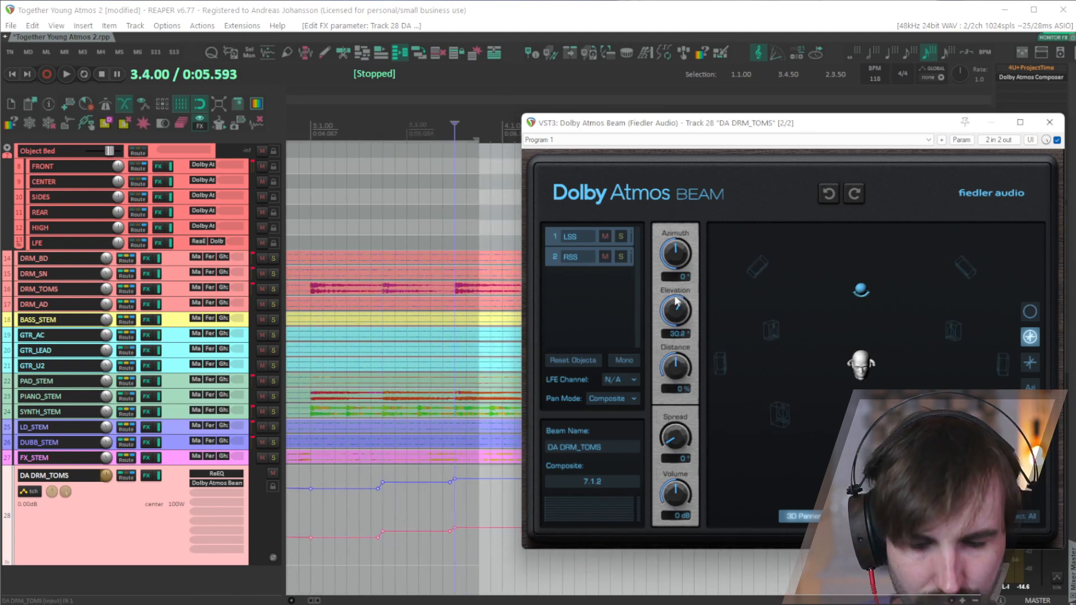
click(419, 483)
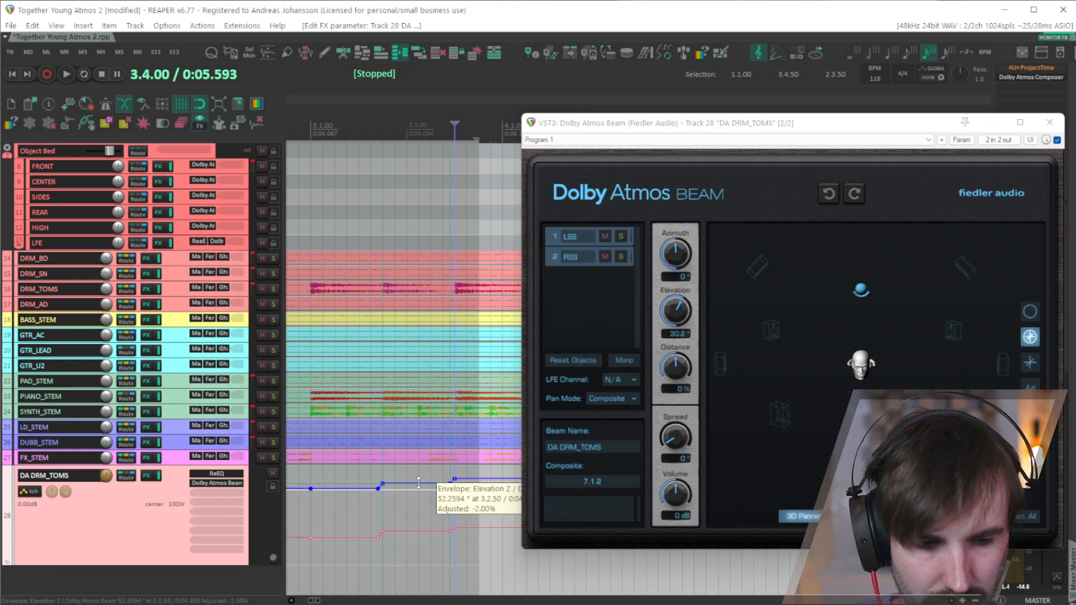
scroll(378, 504, down, 4)
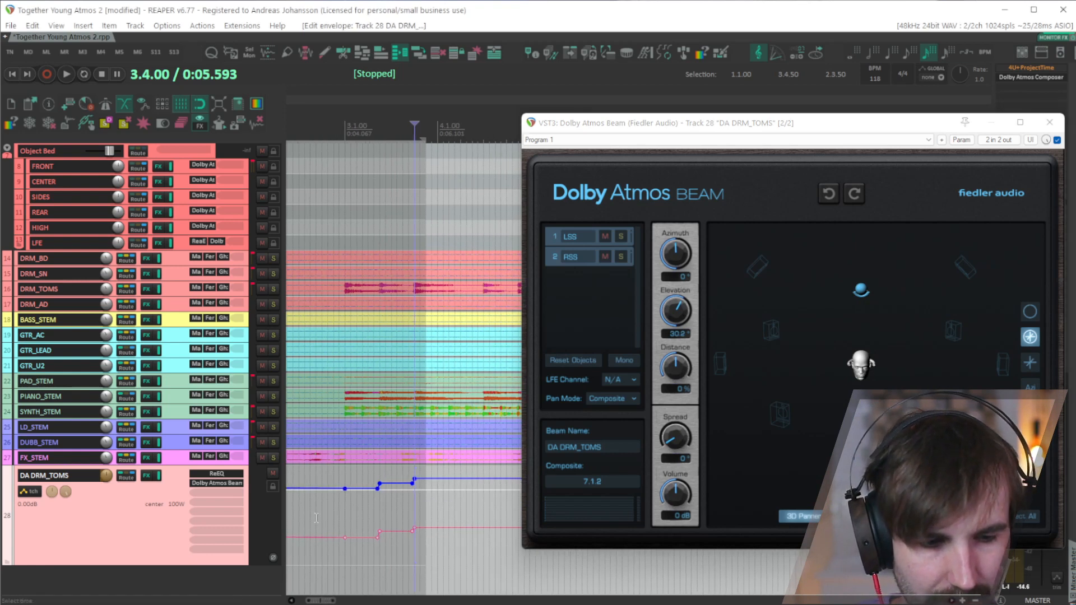
Step: Play back the tom intro and write a DA DRM_TOMS elevation drop to about -53° at 4.3.00
key(space)
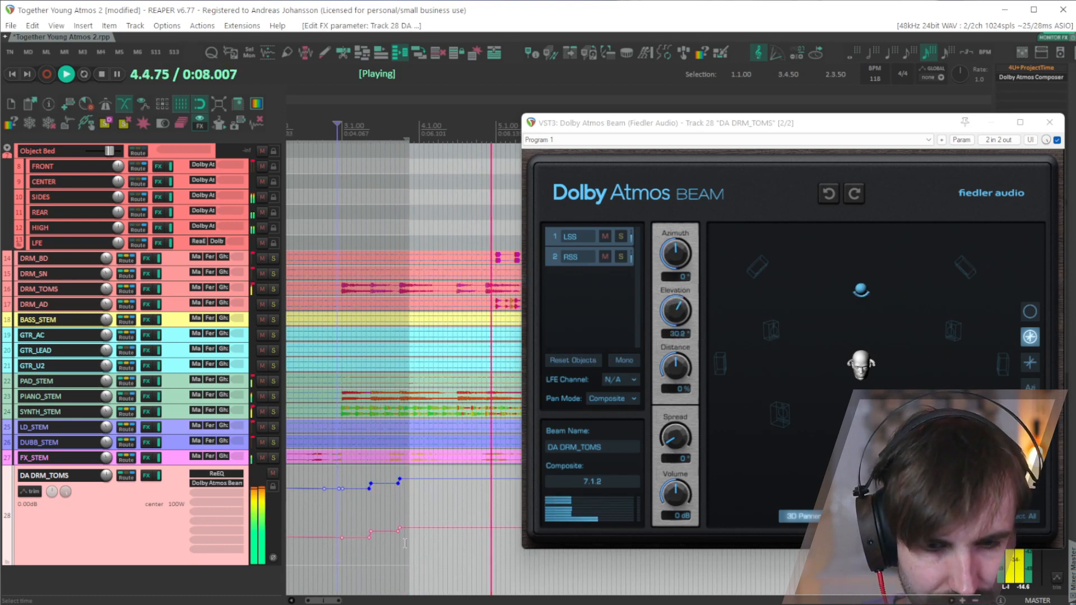
key(space)
click(449, 497)
click(454, 496)
click(463, 495)
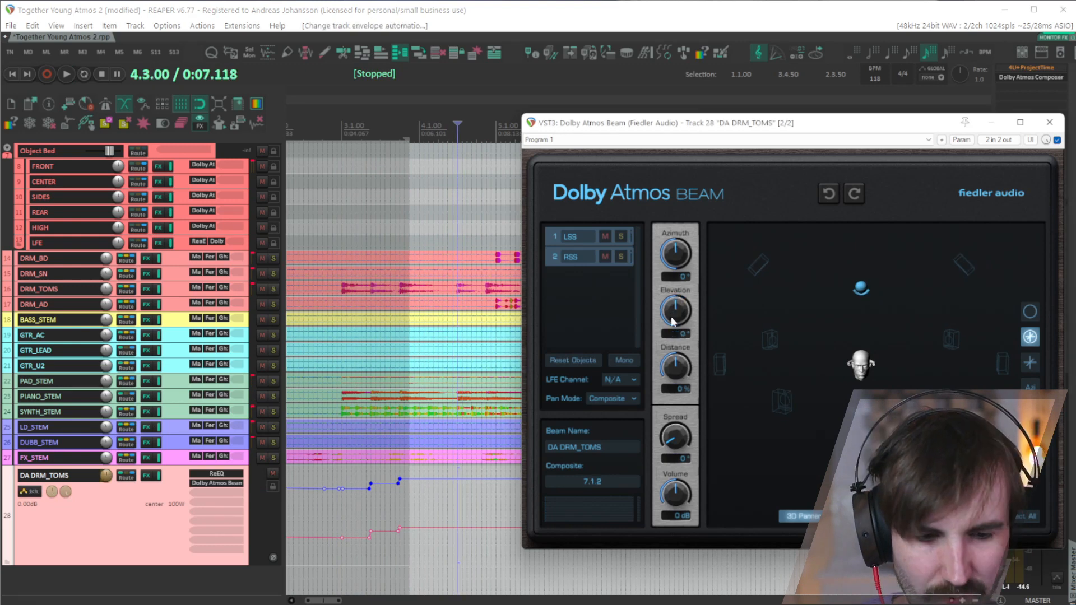
drag(669, 313, 667, 341)
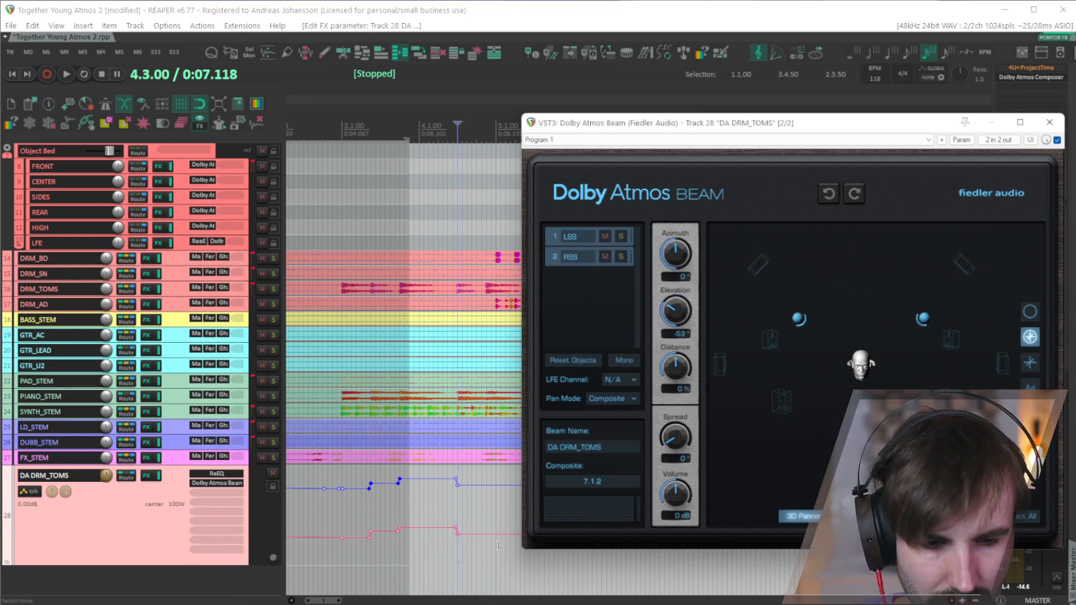
Step: Write further DA DRM_TOMS elevation changes at 4.4.50, about 14° at 5.3.00 and about -73.8° at 5.4.50
click(487, 526)
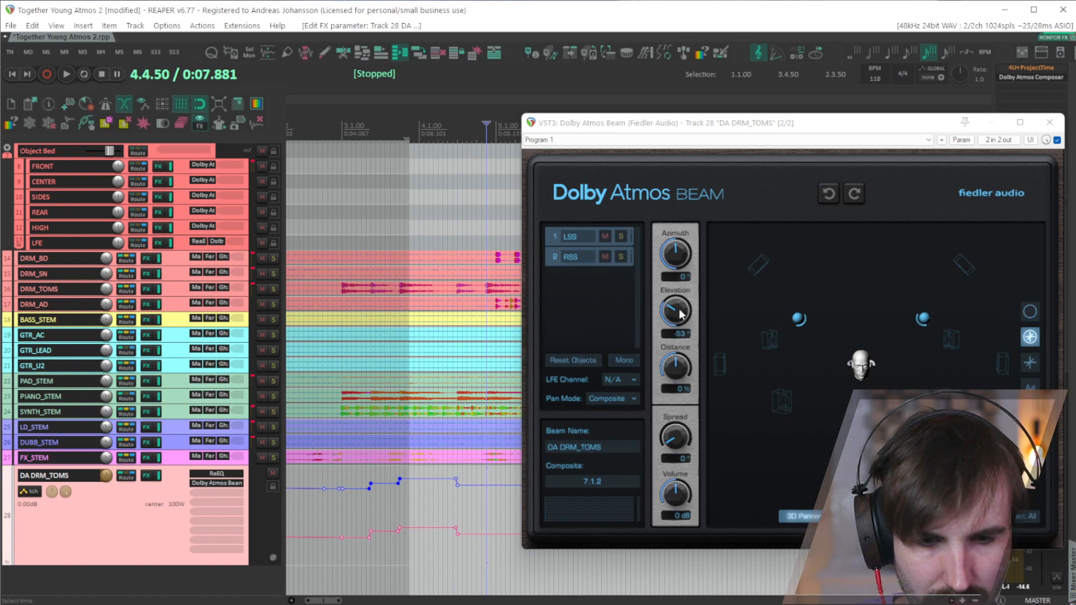
drag(681, 314, 687, 295)
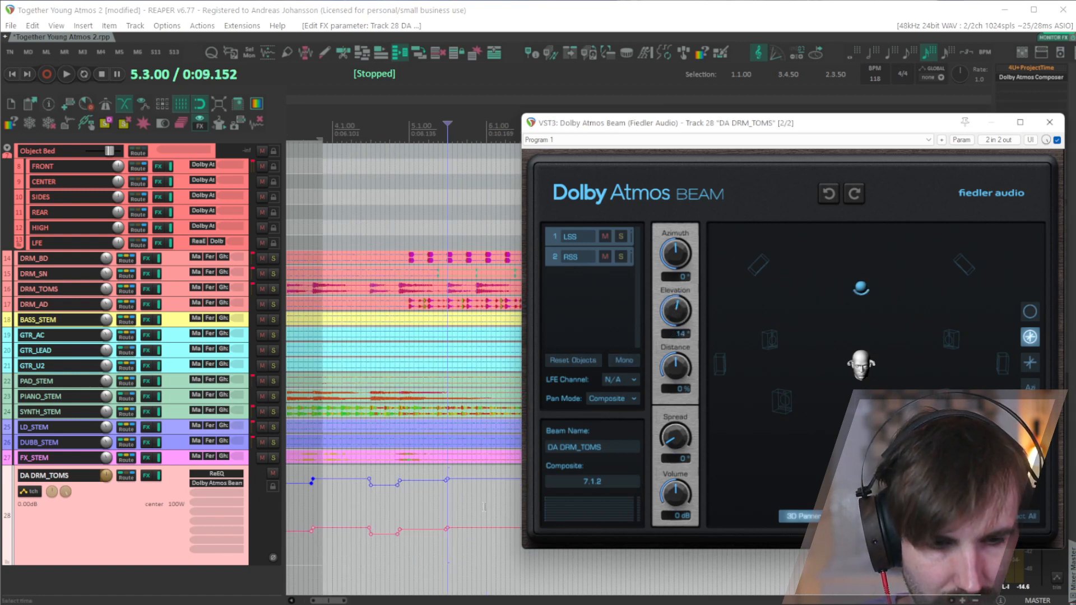
click(485, 507)
click(472, 507)
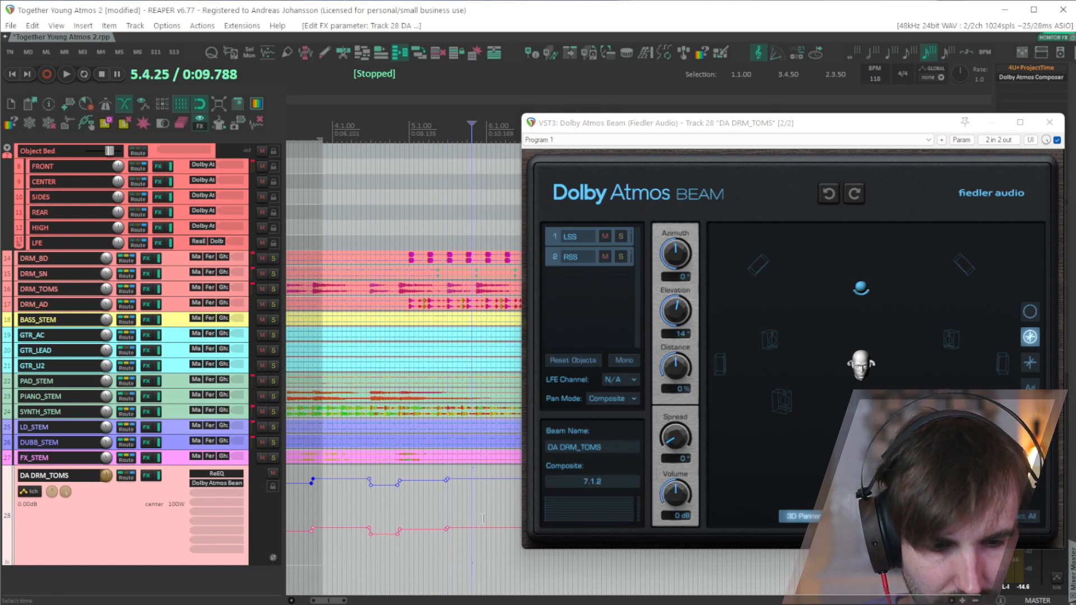
click(481, 519)
click(477, 518)
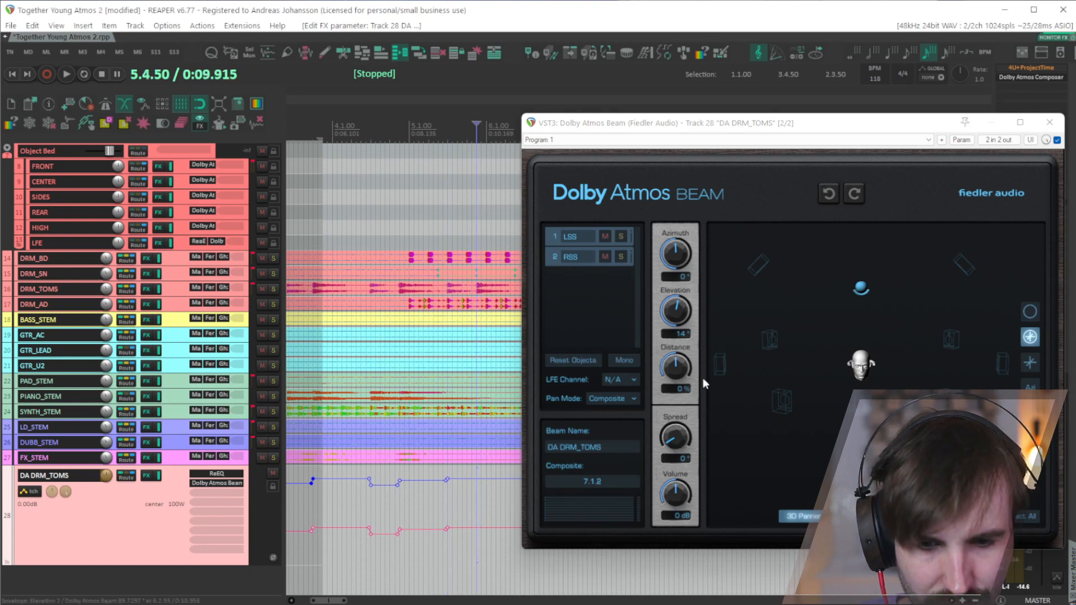
drag(668, 320, 668, 354)
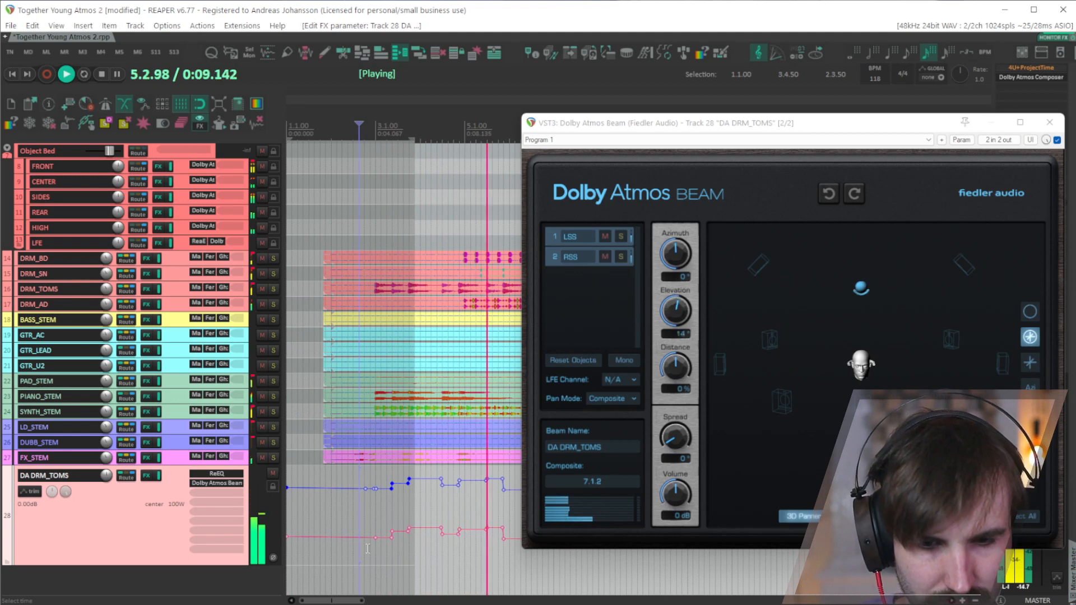
Step: Play back the tom automation, close the Dolby Atmos Beam window and listen to the section around bars 7 to 9
scroll(368, 548, down, 1)
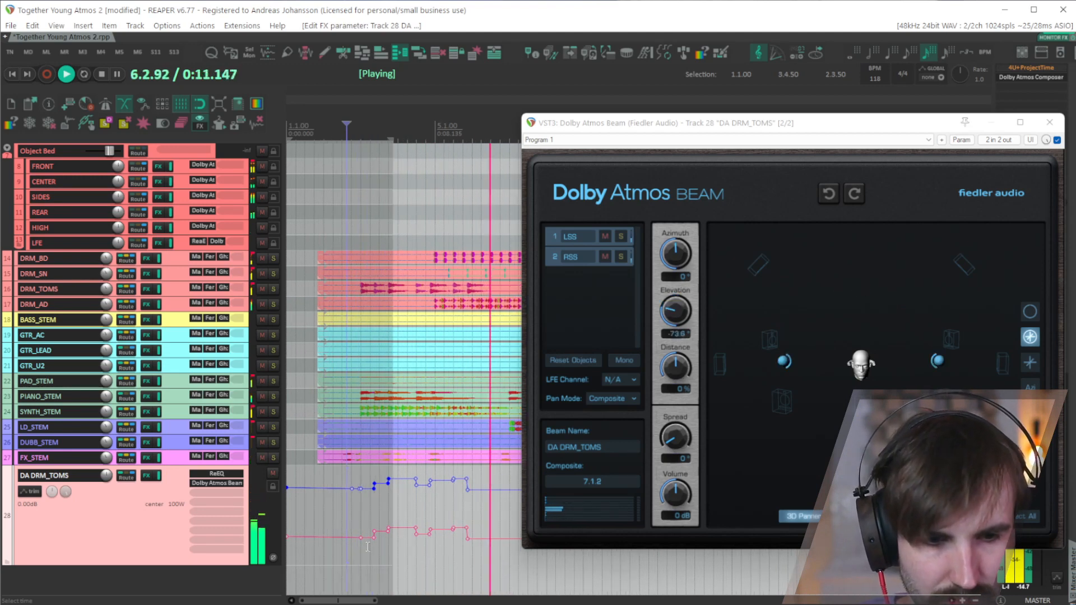
click(1049, 123)
scroll(621, 435, down, 2)
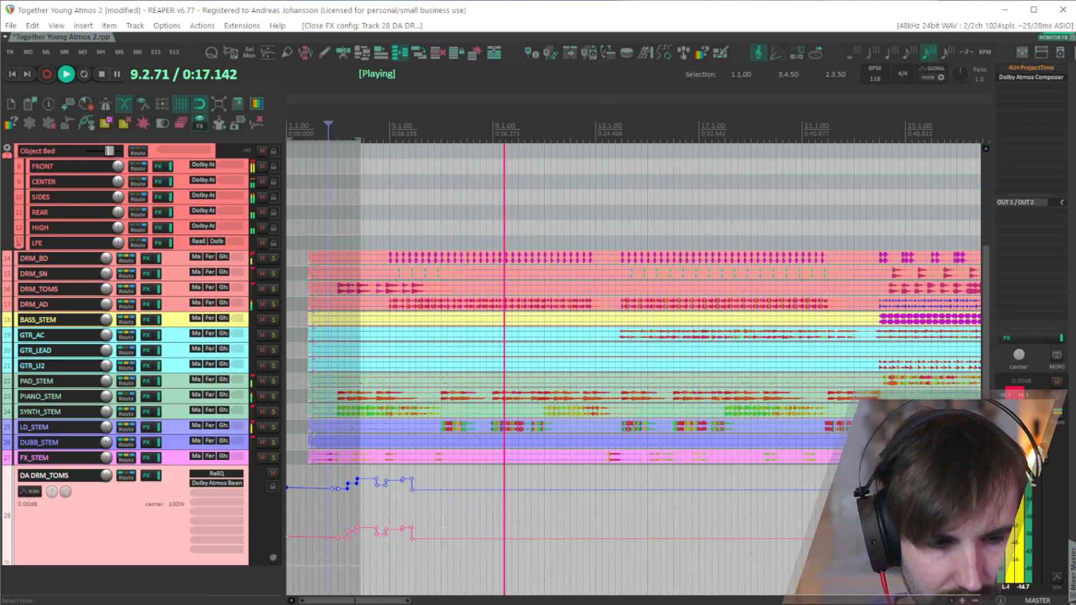
click(439, 518)
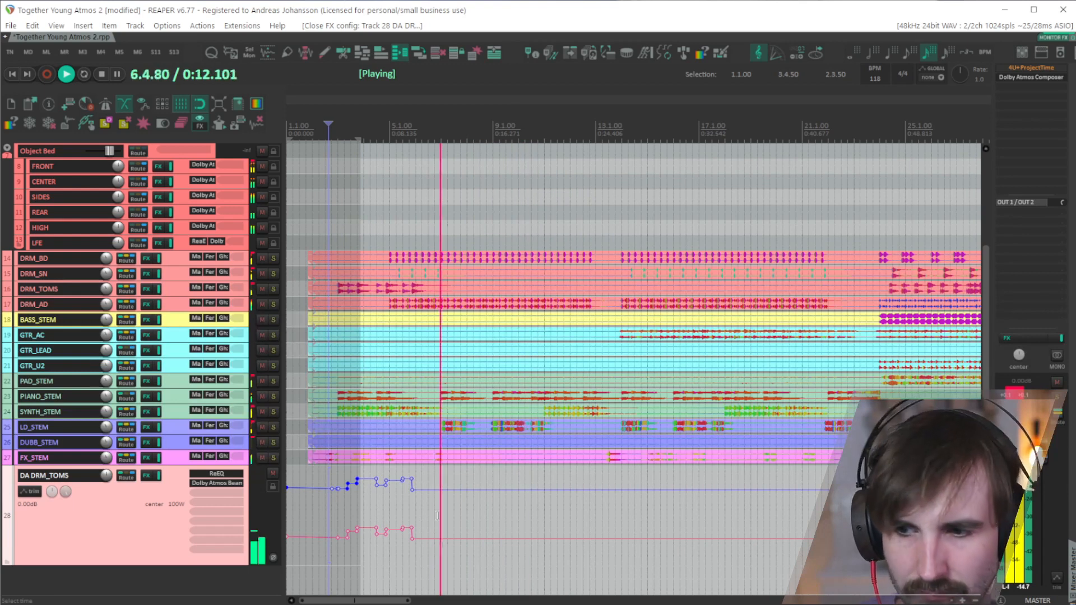
key(space)
click(440, 414)
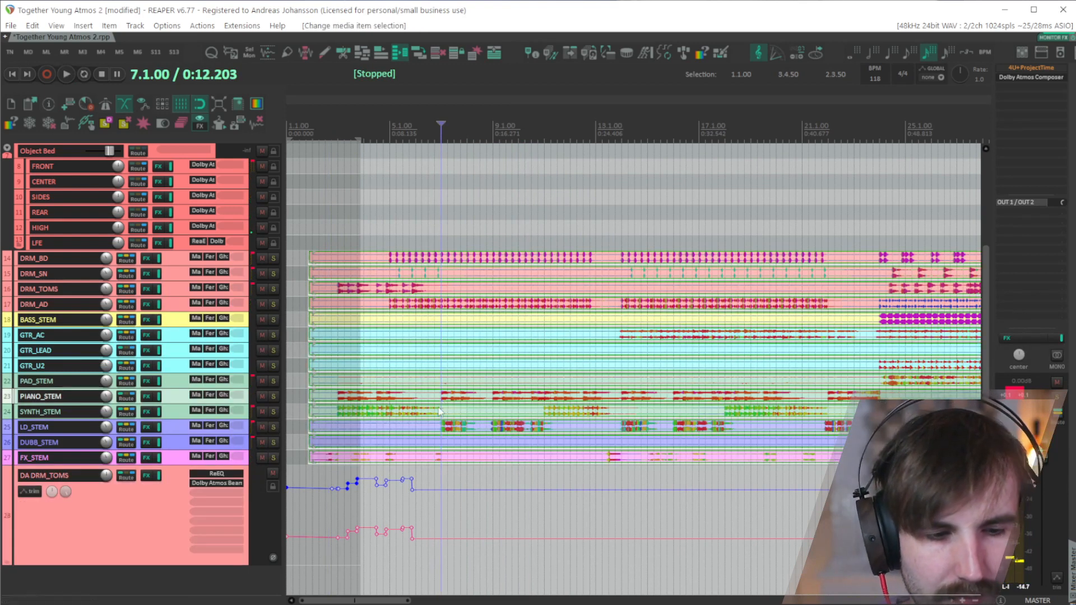
click(480, 510)
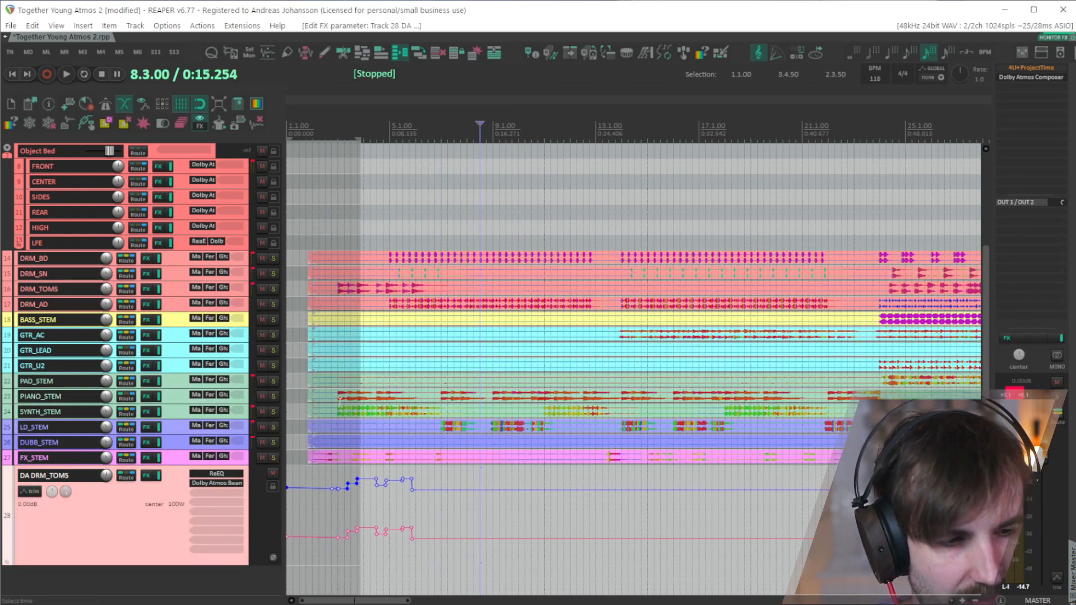
Step: Try routing PIANO_STEM to the SIDES bus in the mixer and listen to the result
key(ctrl+m)
drag(497, 596, 856, 597)
scroll(29, 493, up, 5)
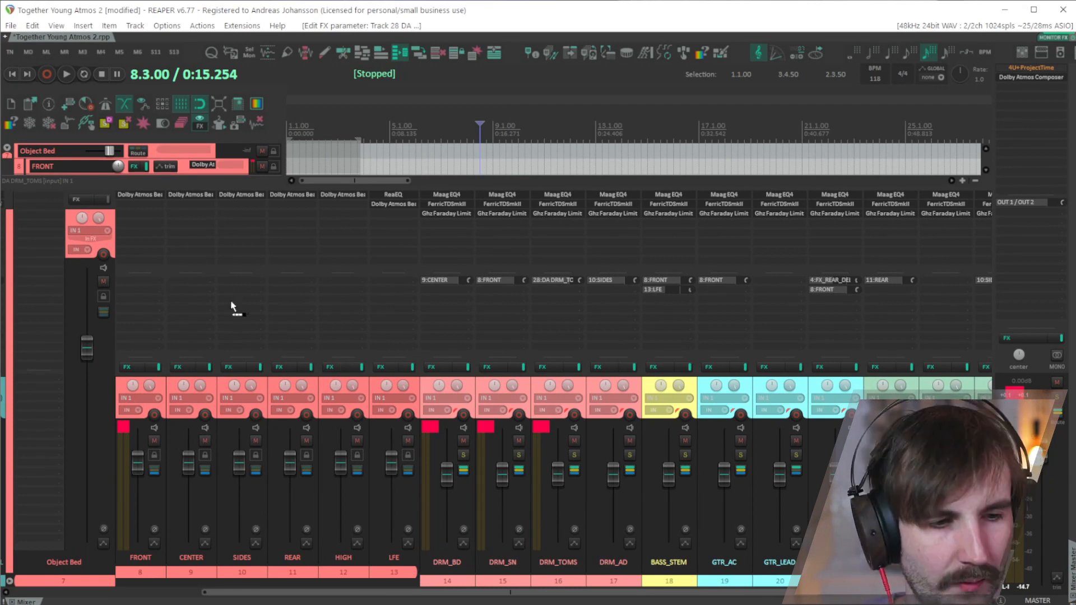
drag(230, 301, 252, 305)
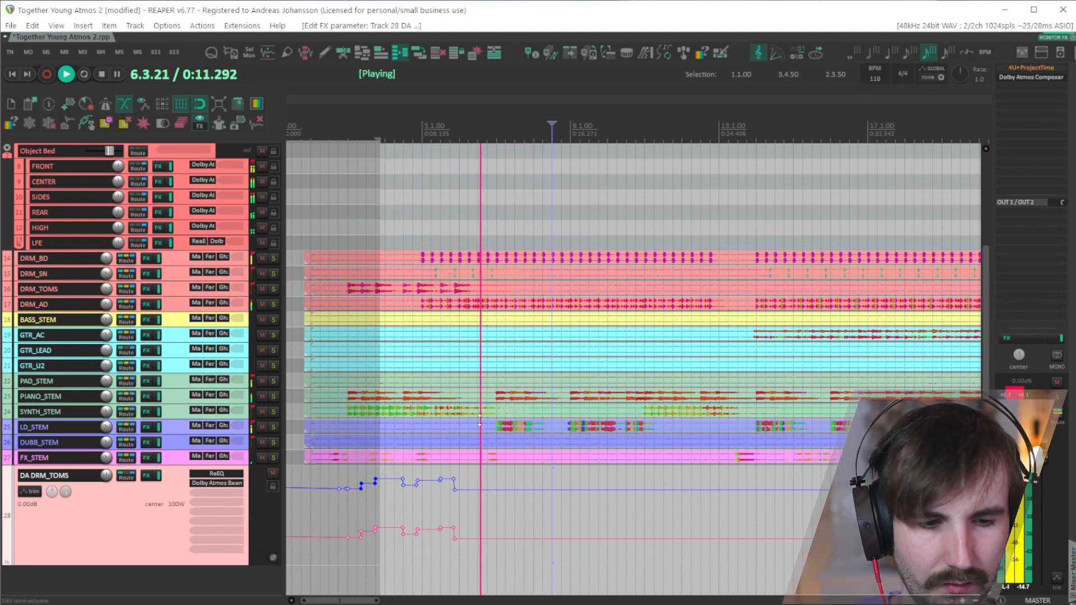
key(space)
Step: Delete the PIANO_STEM send to SIDES and send the track to the FRONT bus instead
key(ctrl+m)
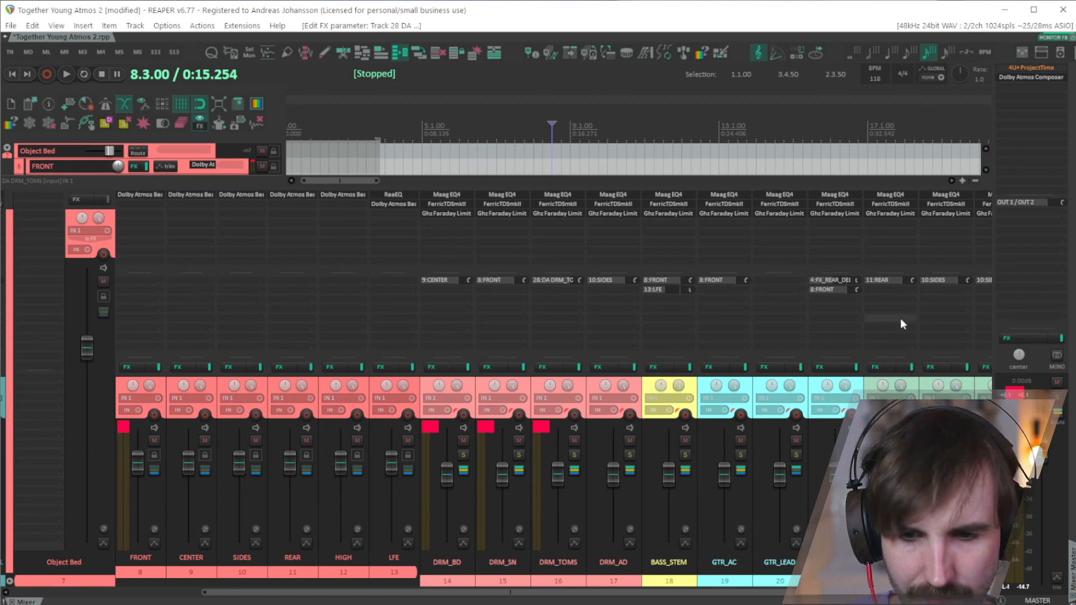
alt+click(934, 278)
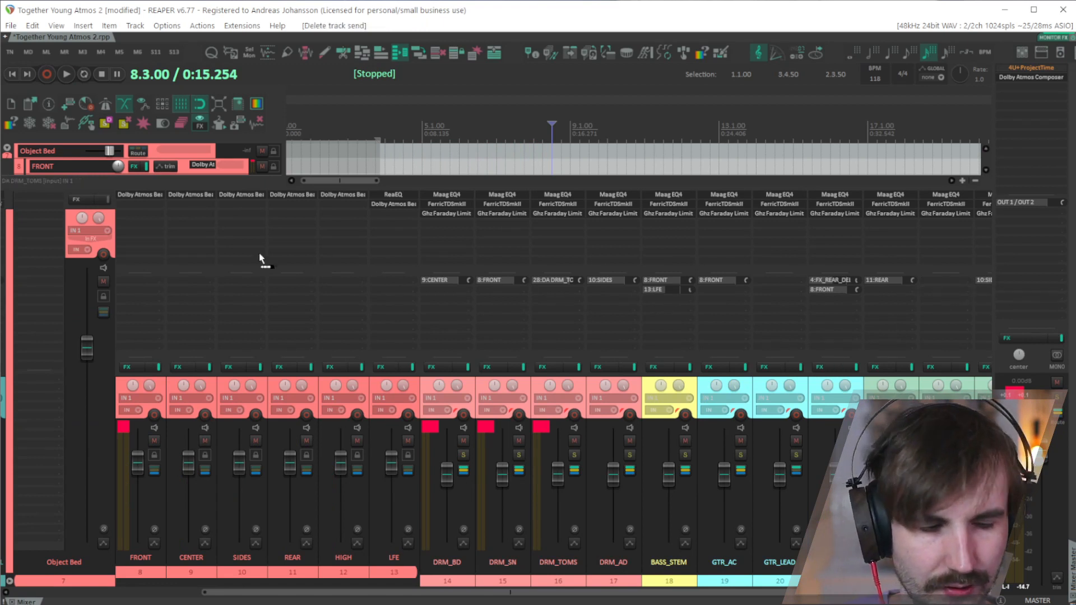
drag(139, 336, 138, 336)
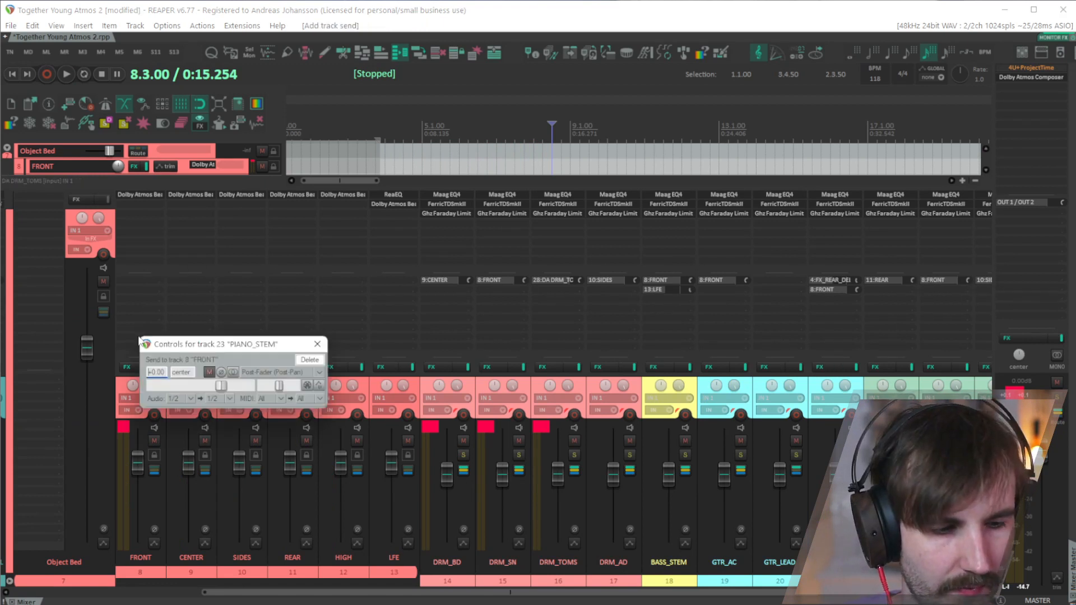
click(318, 345)
Step: Add a send from PIANO_STEM to FX_SIDE_AMBIENCE in the mixer
scroll(586, 557, left, 2)
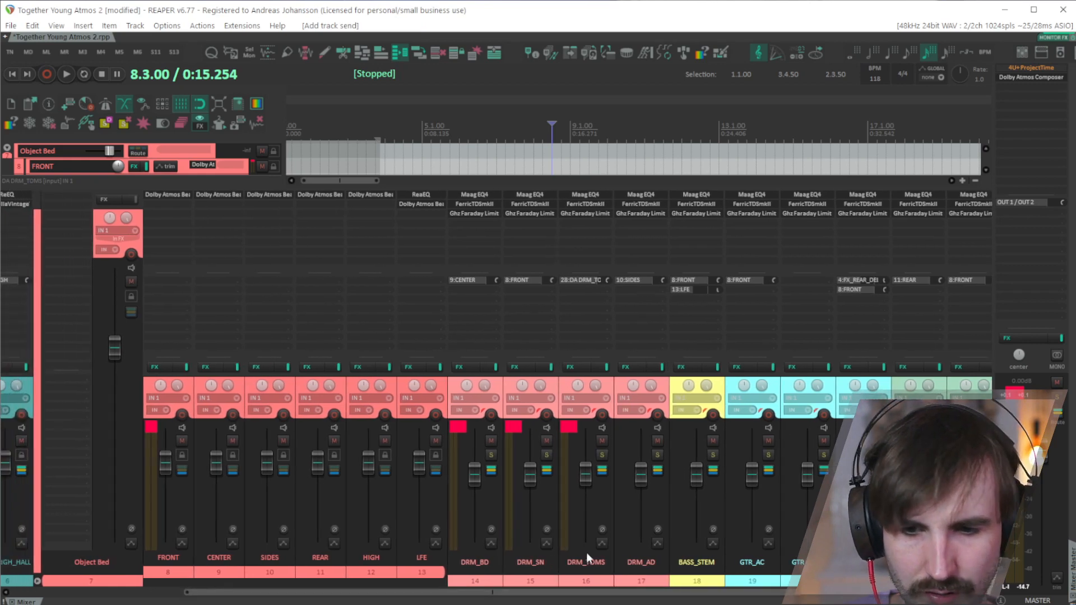
scroll(143, 324, left, 2)
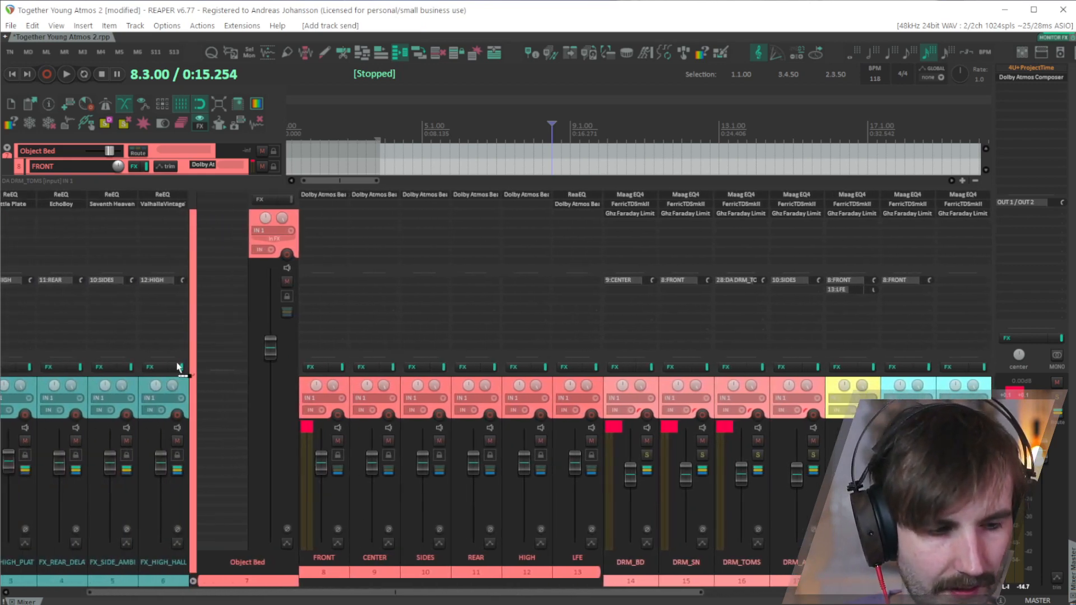
click(111, 308)
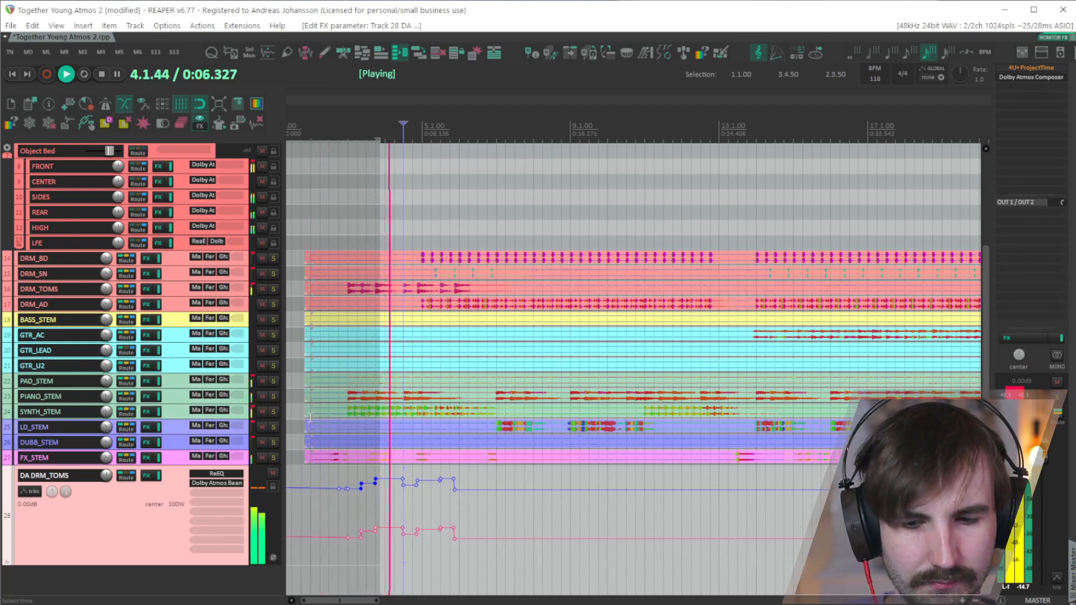
Step: Raise the PIANO_STEM volume slightly while the intro plays
scroll(309, 417, down, 1)
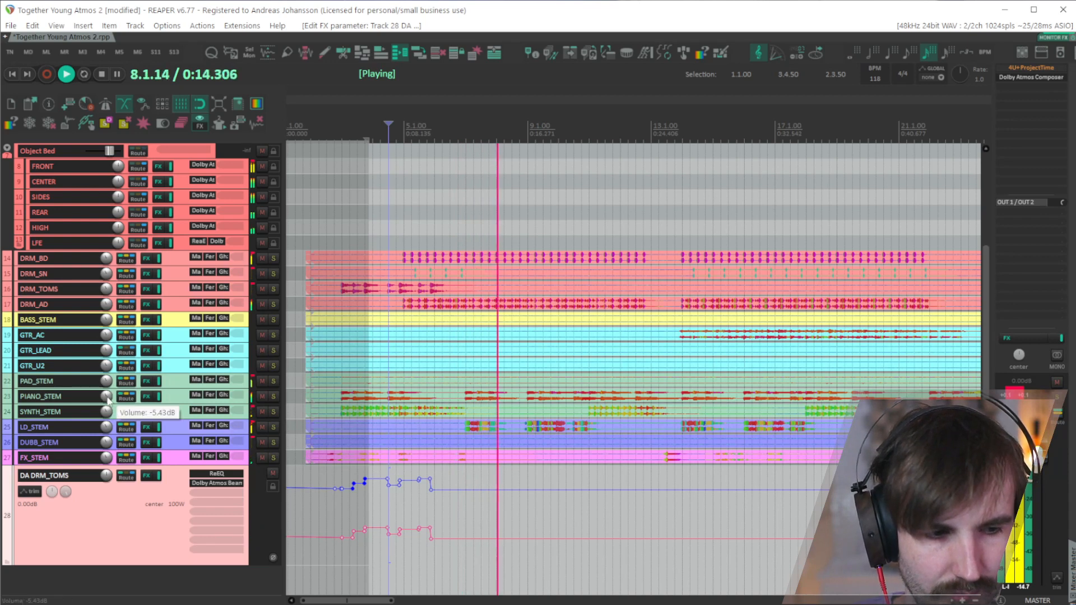
drag(107, 396, 122, 395)
Step: Solo the REF track briefly during playback to compare it with the mix, then return to the full mix
scroll(580, 315, up, 6)
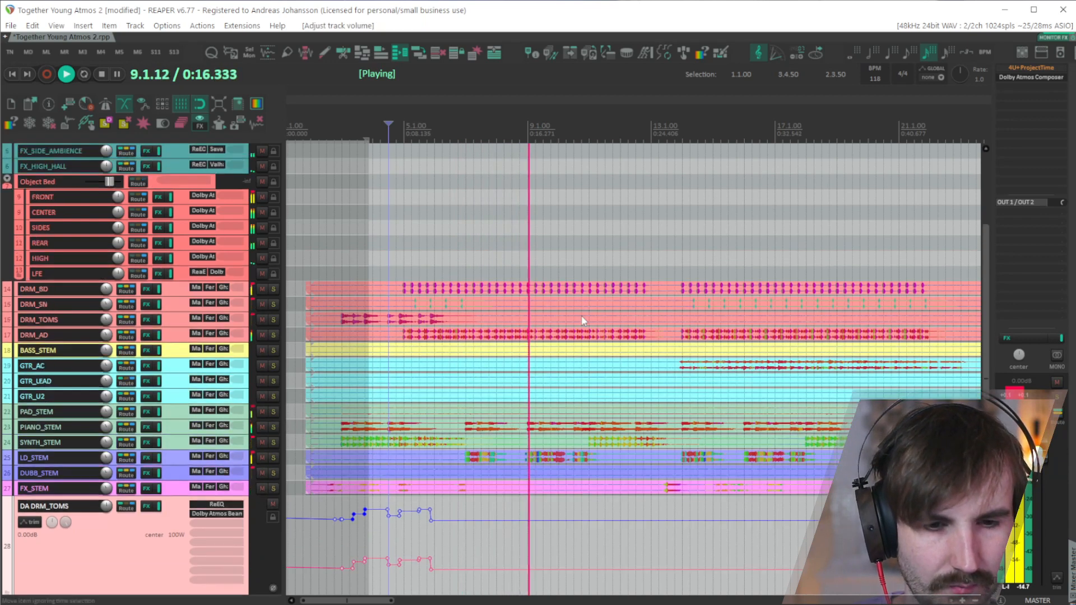
click(274, 189)
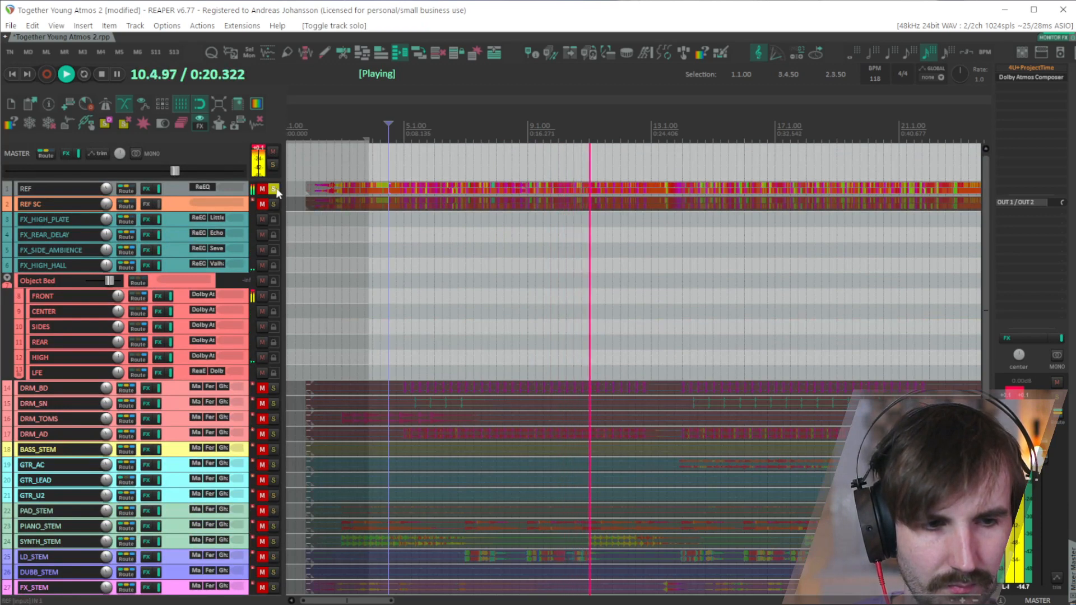
click(261, 189)
click(274, 189)
scroll(549, 449, down, 4)
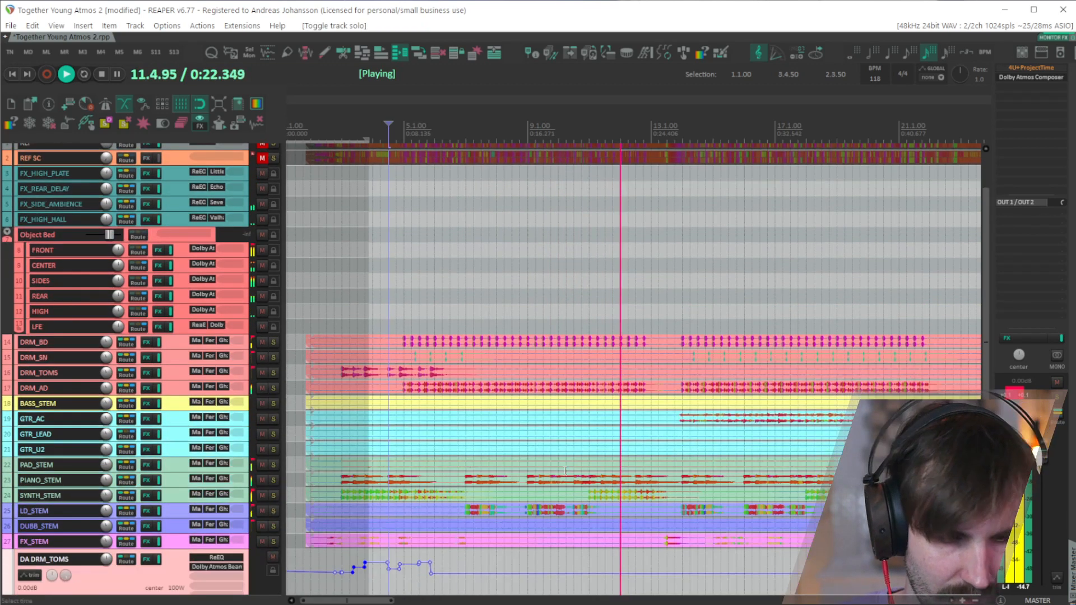
Step: Play from around bar 6 and raise the DRM_BD volume in the mixer
middle_click(431, 356)
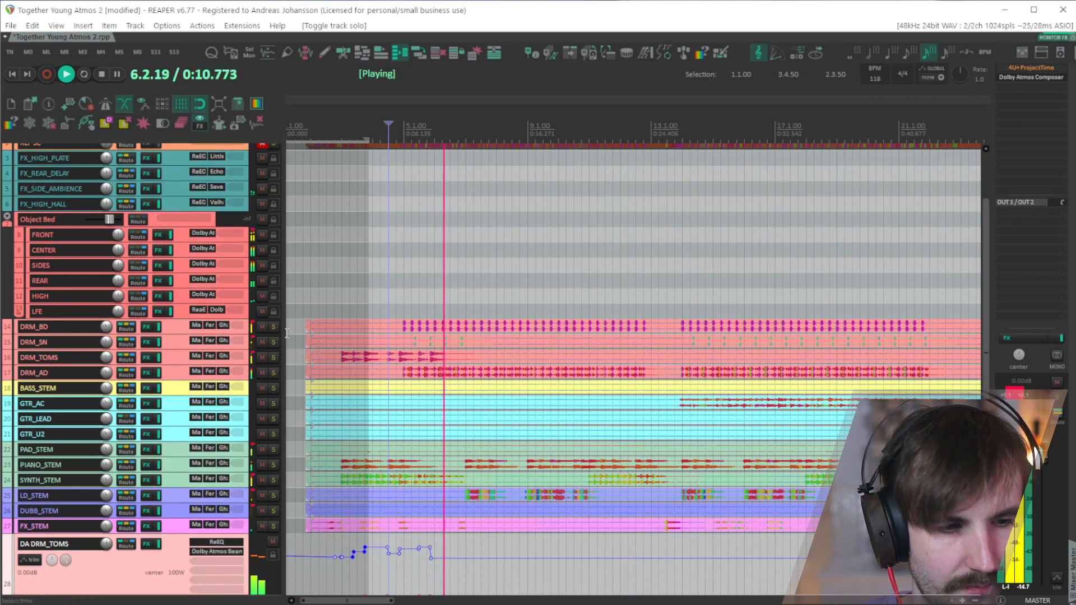
key(ctrl+m)
drag(469, 478, 469, 463)
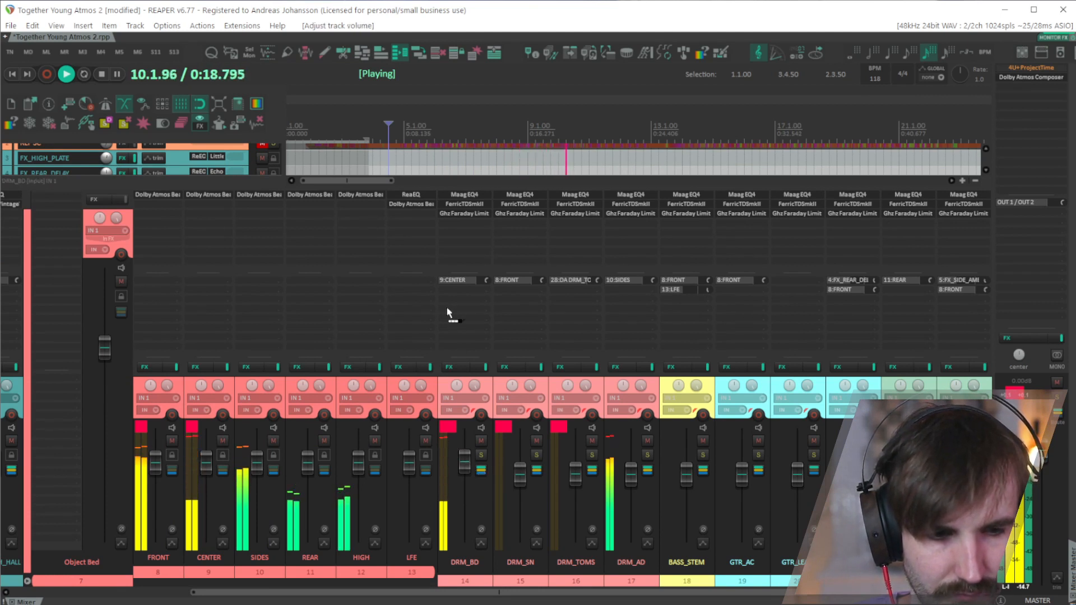
Step: Send DRM_BD to the LFE bus and set the send level to about -13.02 dB
drag(402, 325, 403, 324)
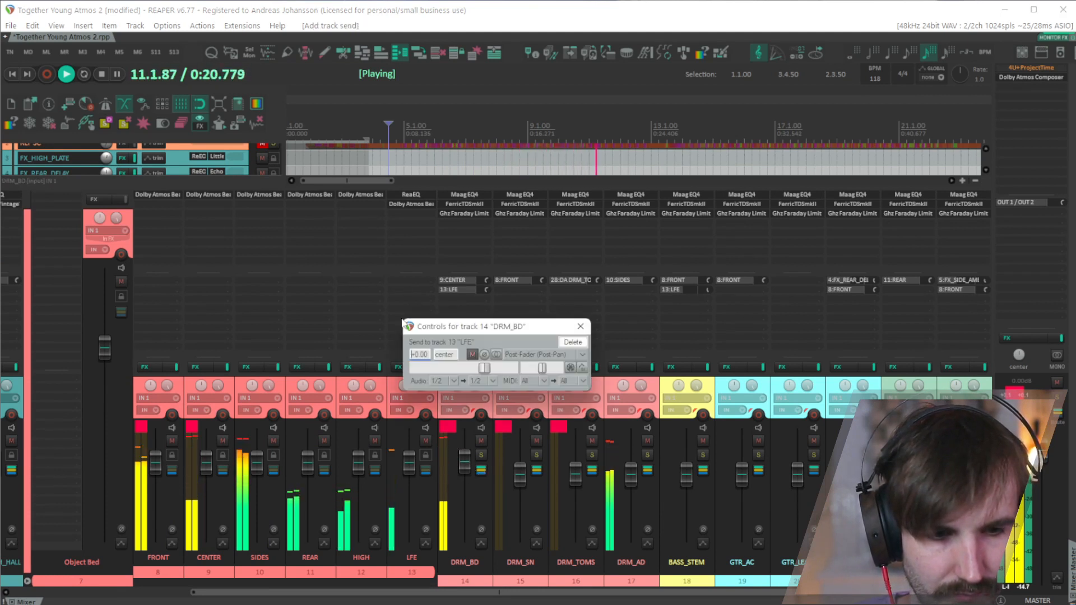
drag(469, 392, 468, 395)
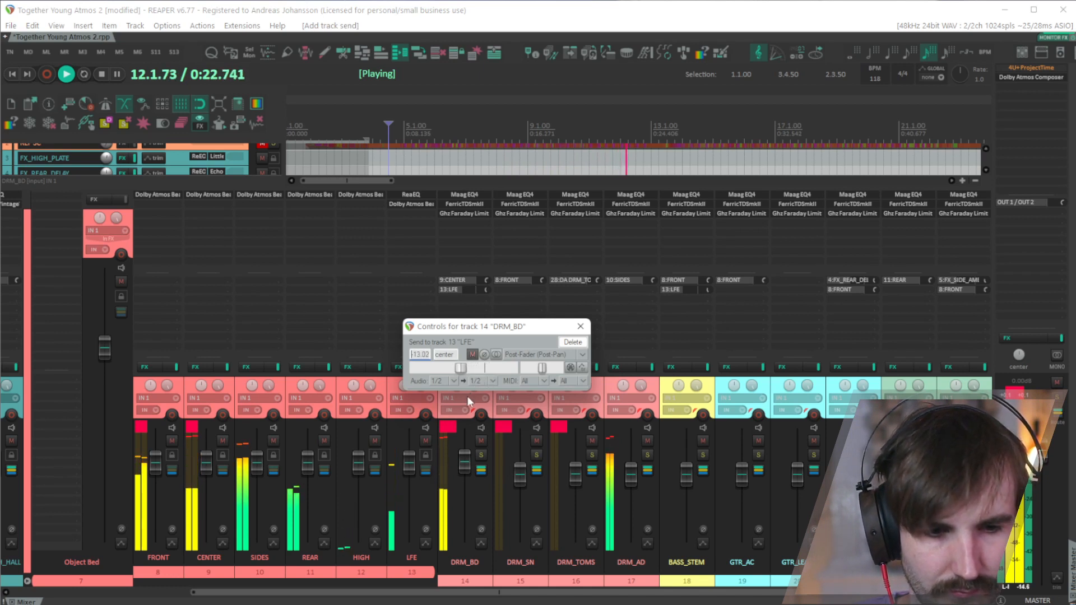
text(<)
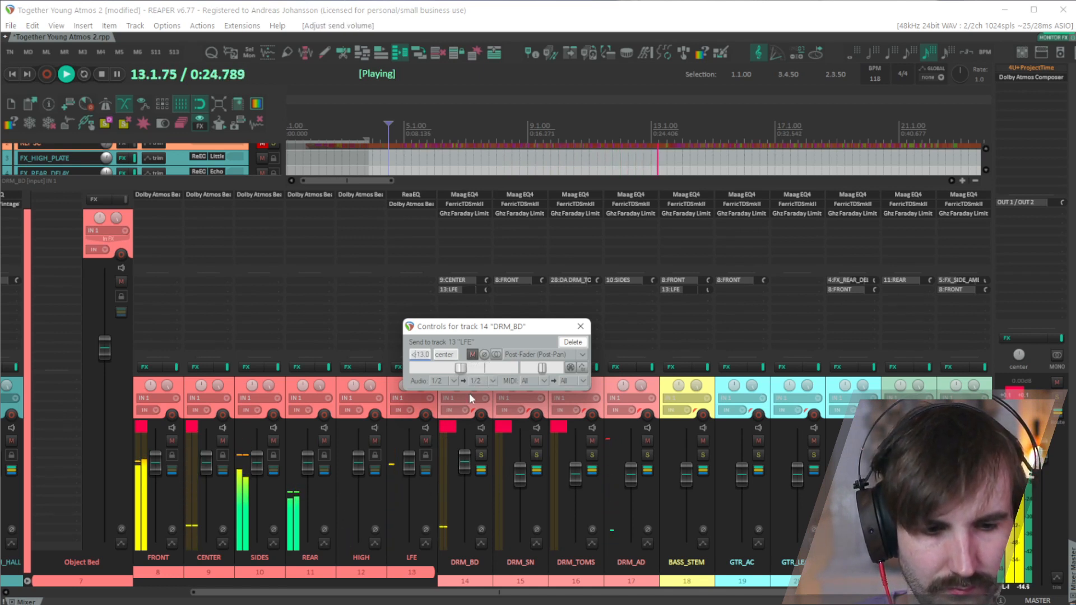
click(580, 326)
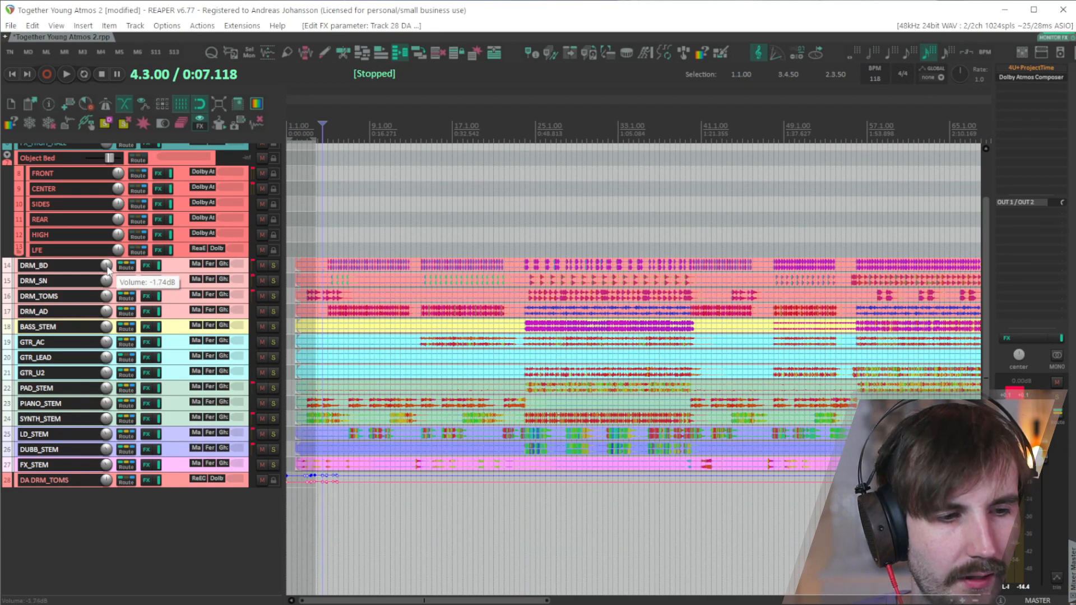
Step: Play the full section from 26.3.00 and check the bus and stem levels in the mixer
click(552, 347)
key(space)
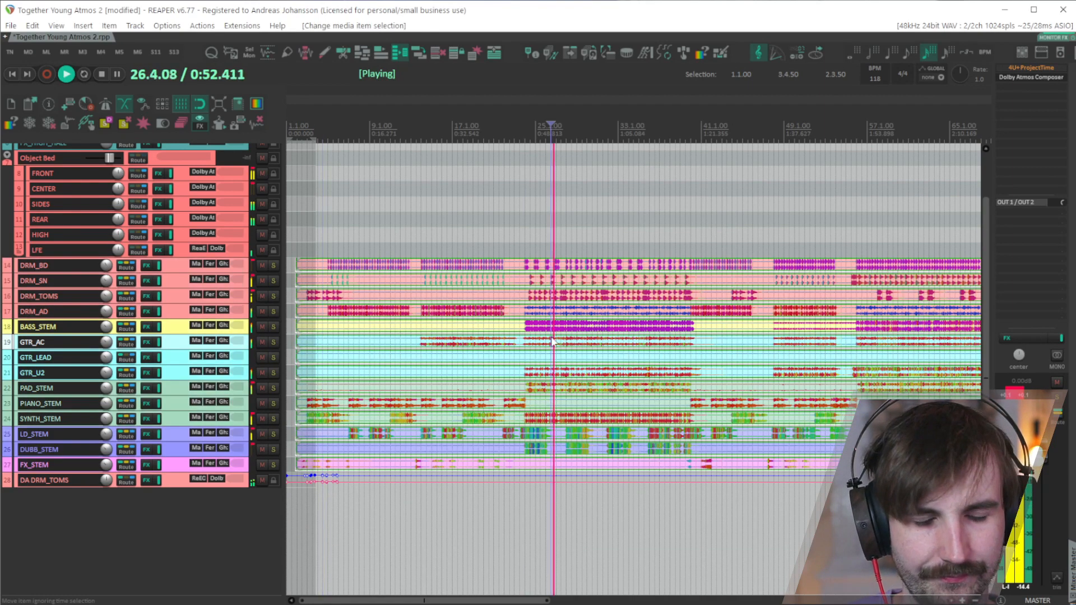
key(ctrl+m)
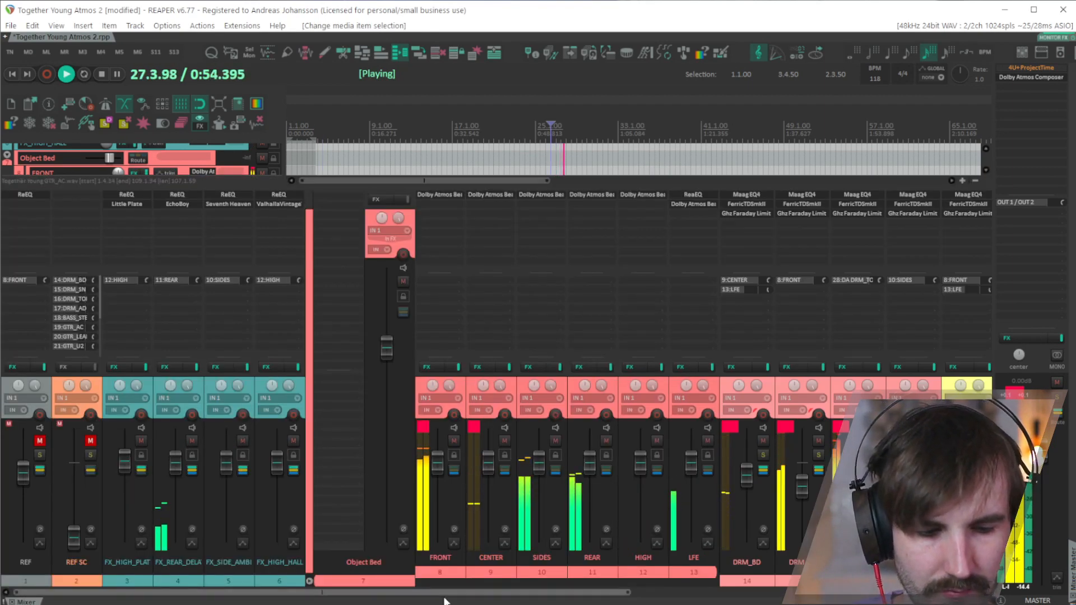
key(space)
Step: Stop playback and review the stem channels and their sends in the mixer, then return to the arrangement
key(ctrl+m)
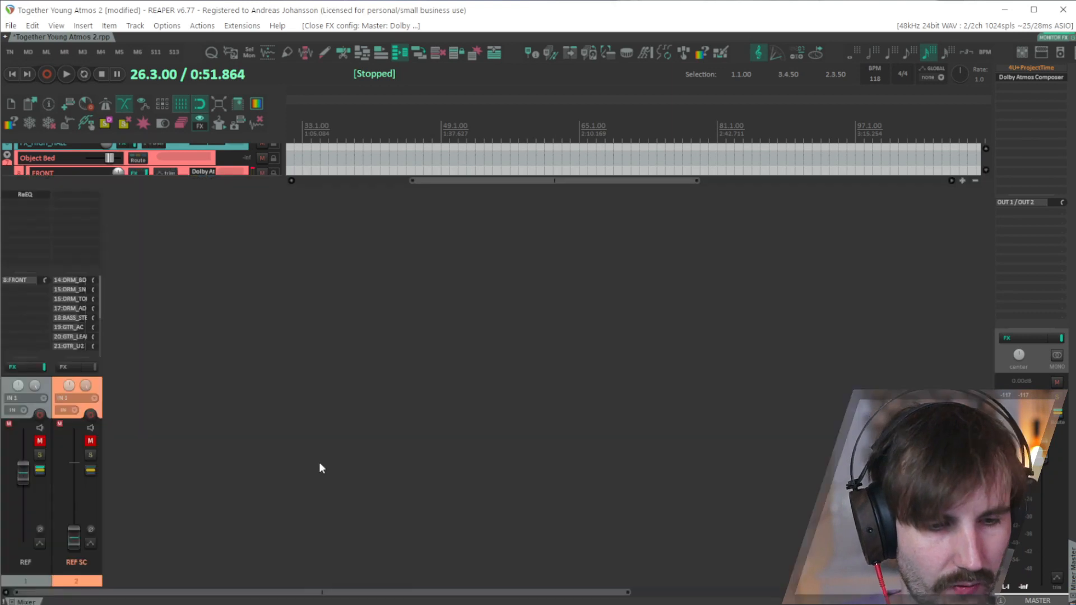
key(ctrl+m)
drag(401, 593, 751, 594)
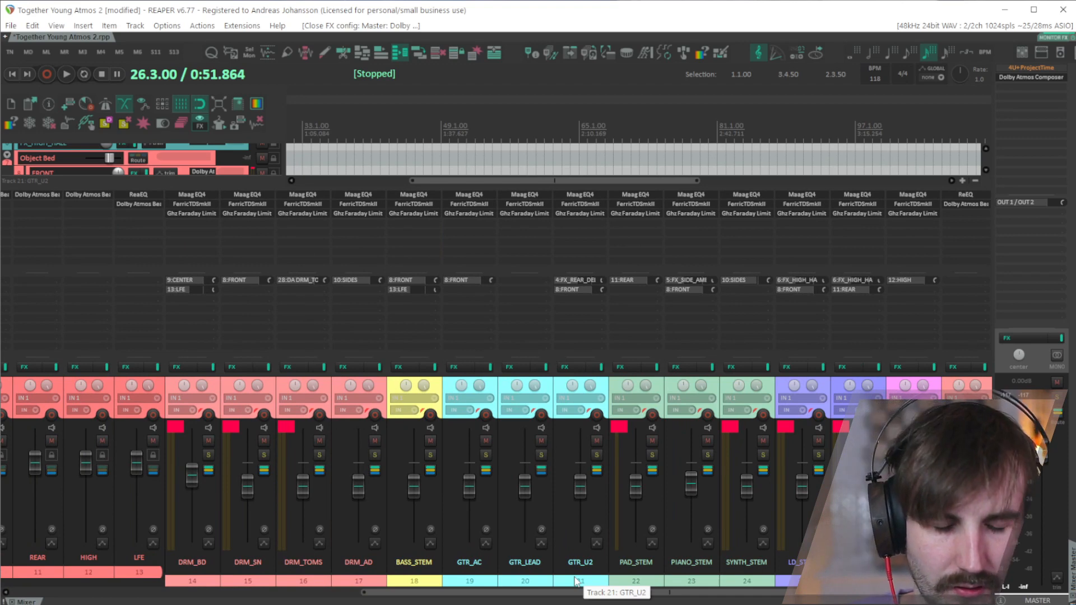
key(ctrl+m)
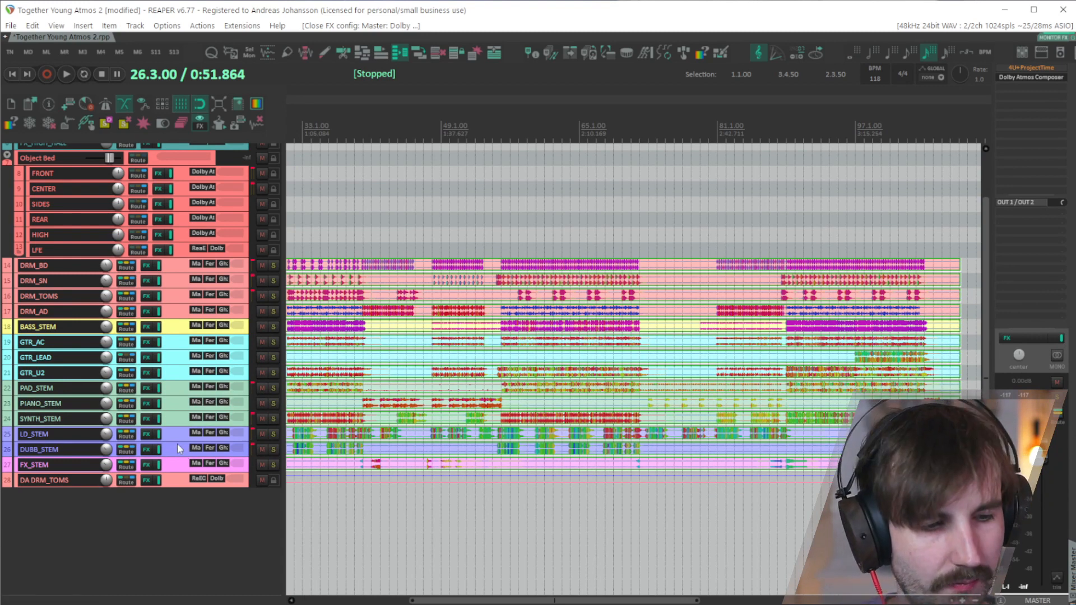
Step: Enlarge the LD_STEM track and add a send from it to the CENTER bed track
drag(163, 441, 162, 541)
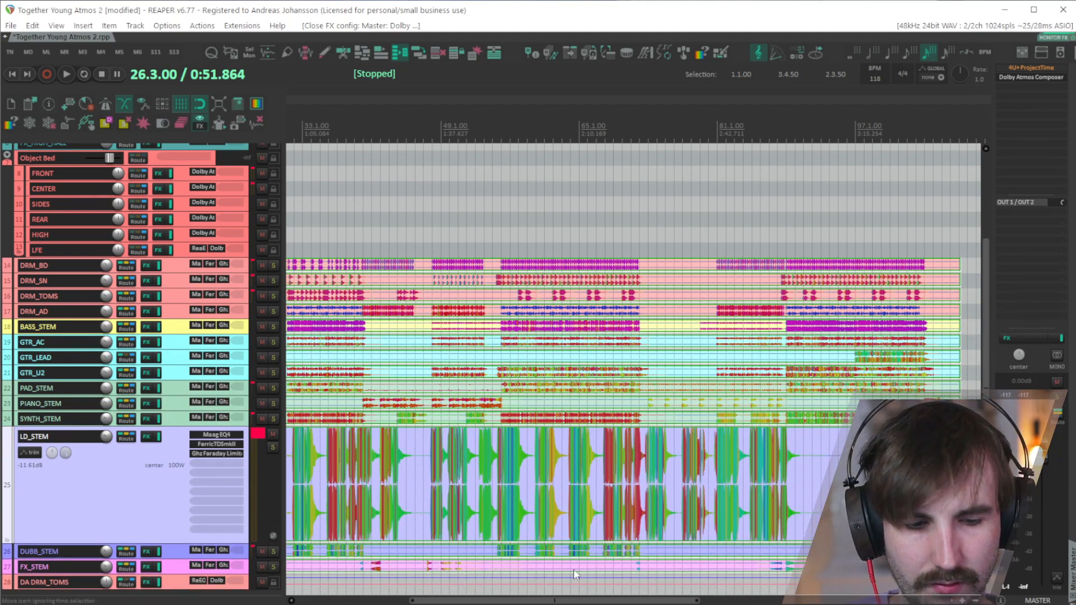
scroll(443, 396, up, 3)
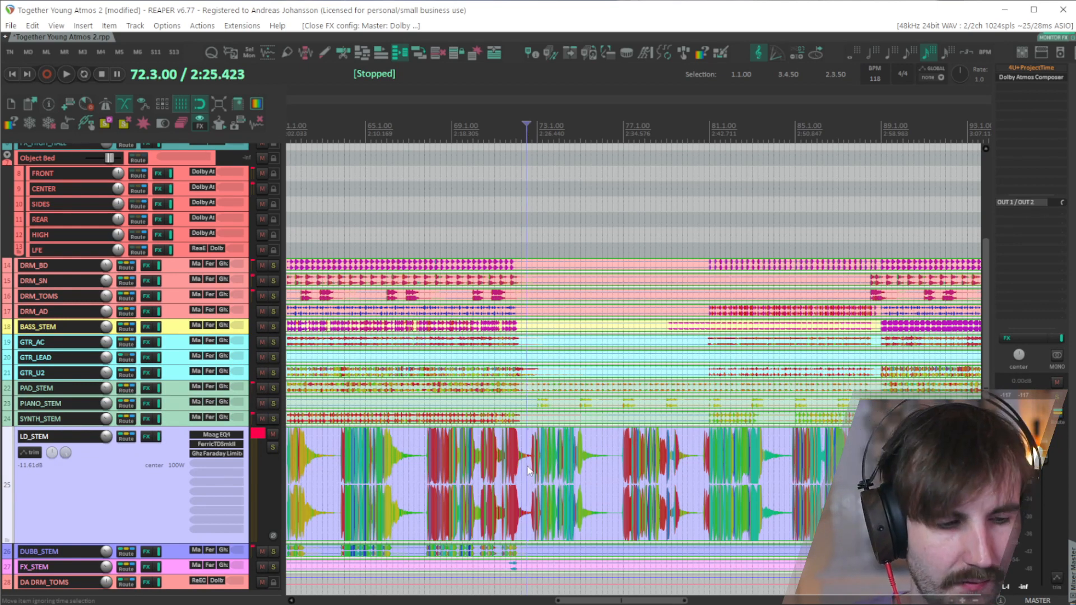
click(26, 454)
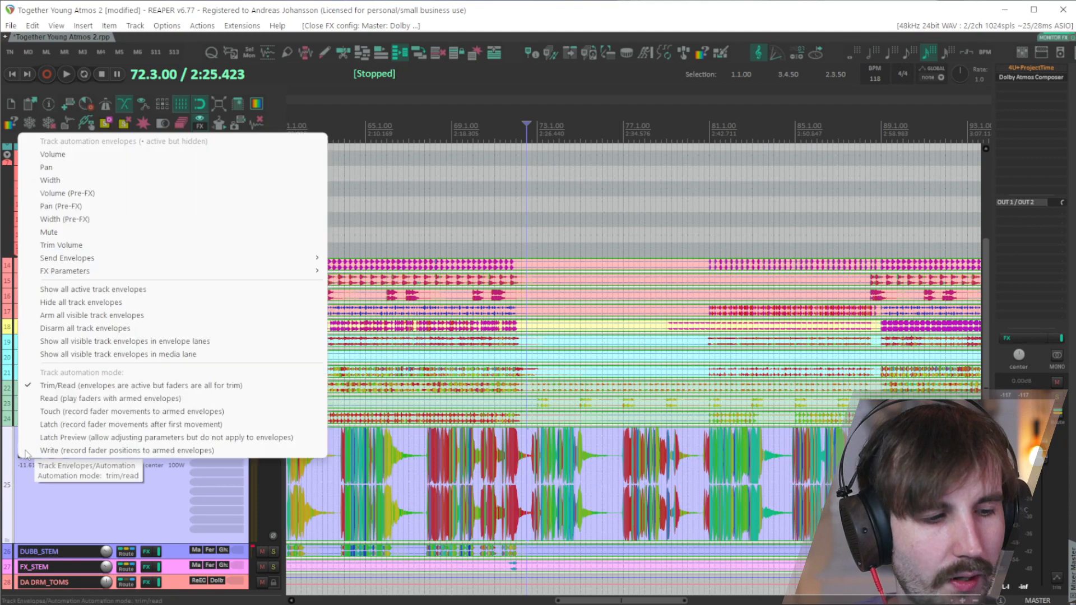
click(24, 541)
drag(135, 444, 139, 254)
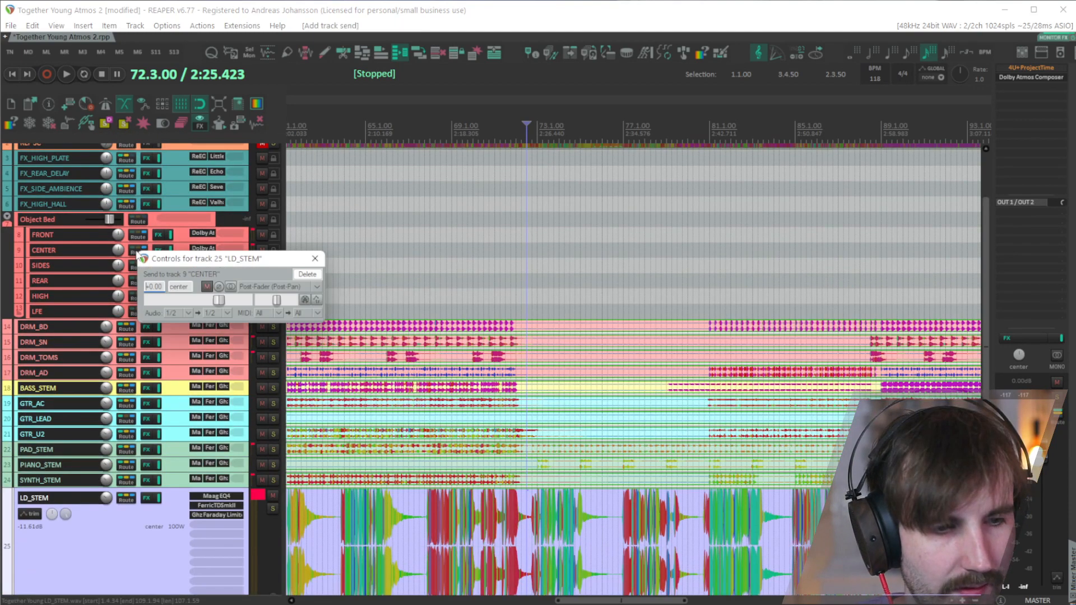
click(315, 258)
scroll(501, 444, down, 3)
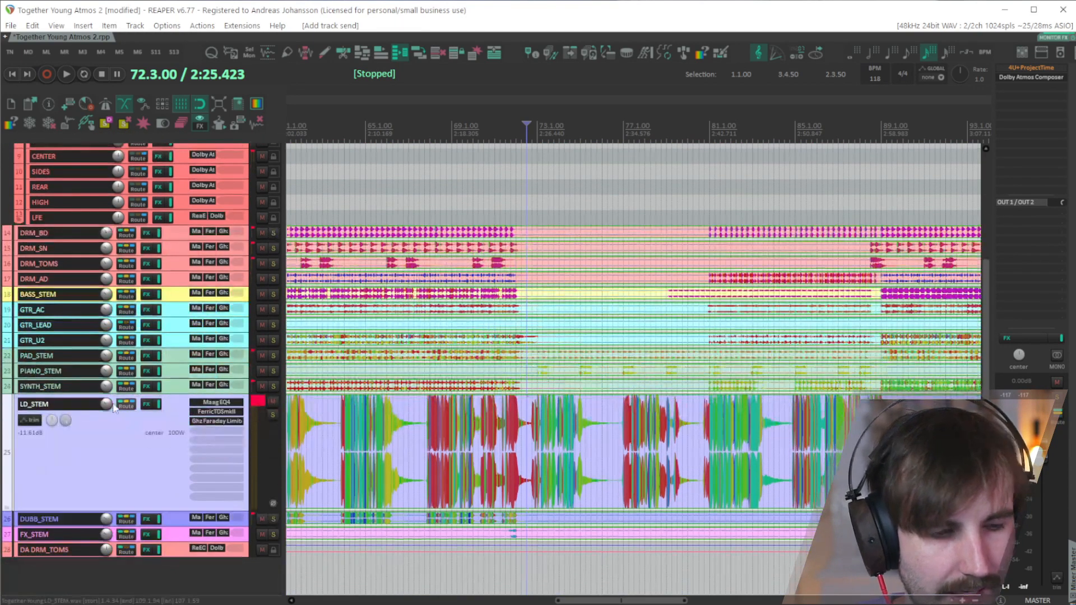
Step: Show LD_STEM's send mute envelopes for FRONT and CENTER in their own envelope lanes
click(30, 420)
mouse_move(90, 229)
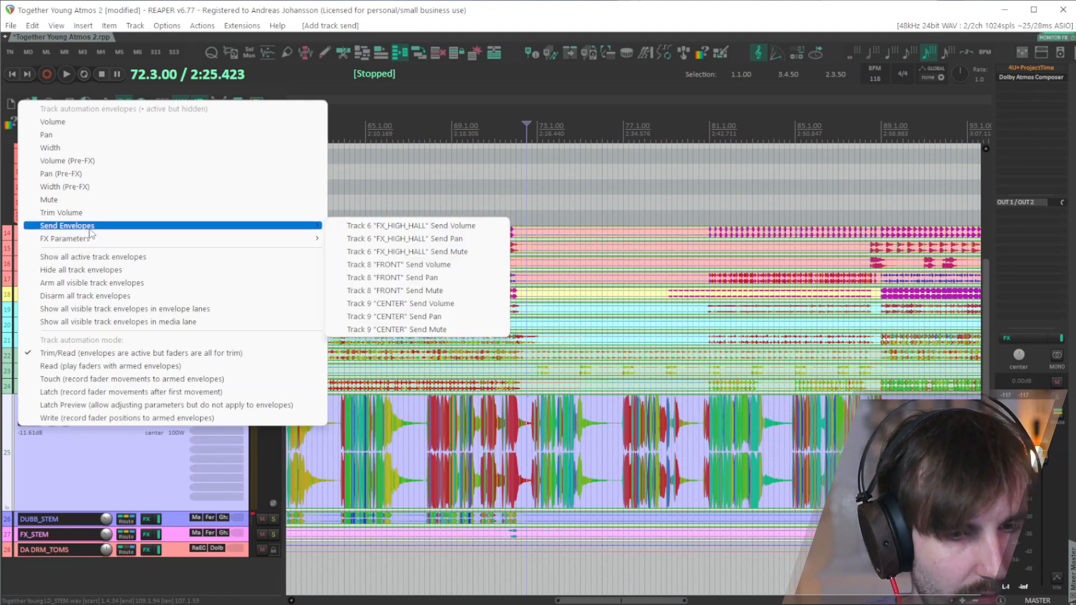
click(452, 282)
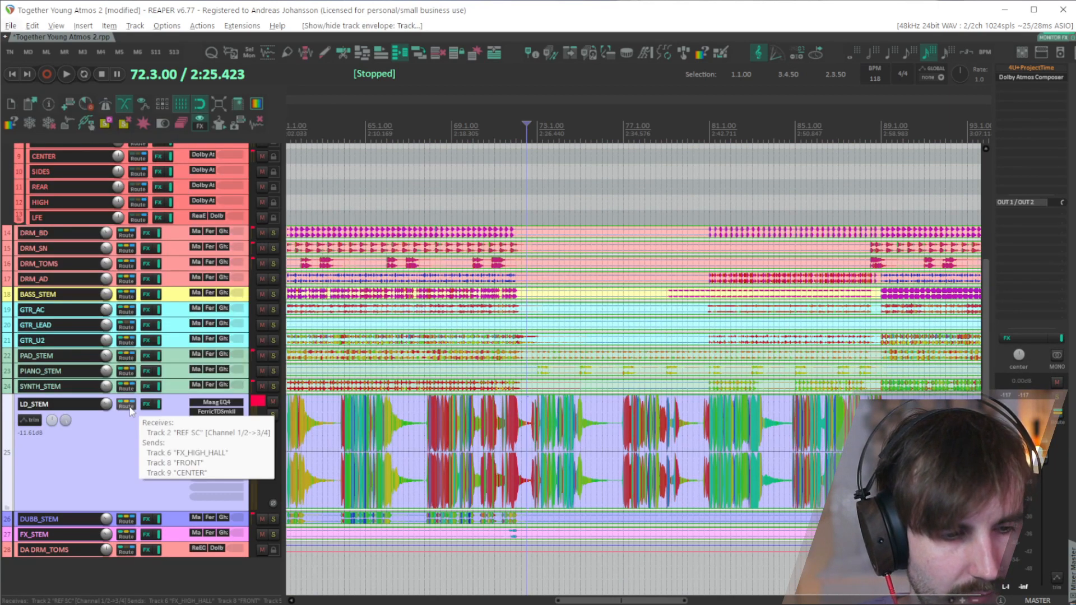
key(ctrl+z)
key(ctrl+l)
scroll(492, 452, down, 4)
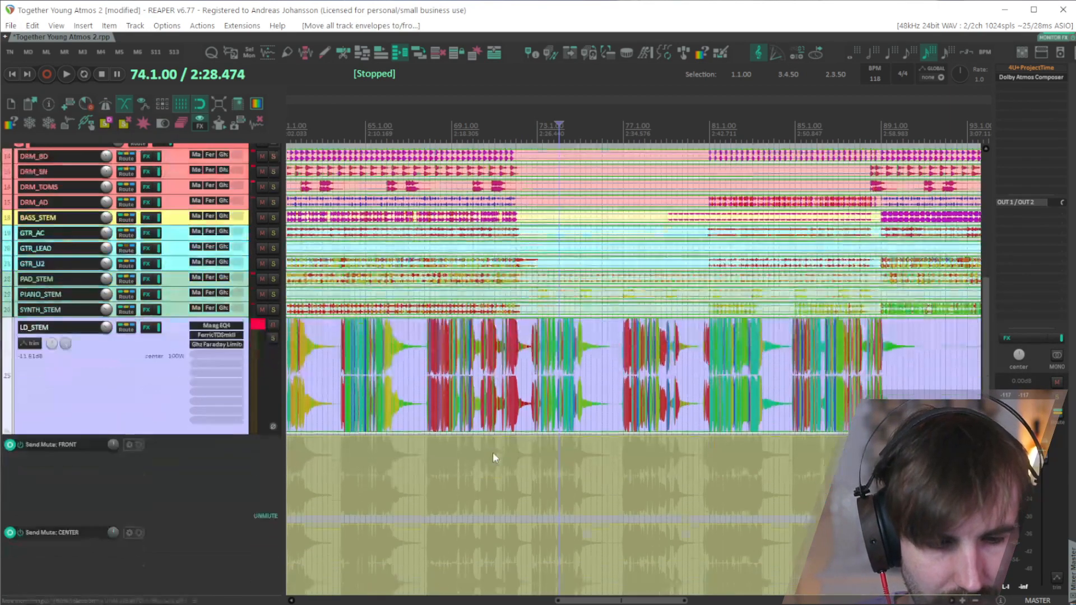
Step: Automate LD_STEM to mute FRONT and unmute CENTER from about bar 72 to 91.1.00, with CENTER muted elsewhere
scroll(523, 409, down, 3)
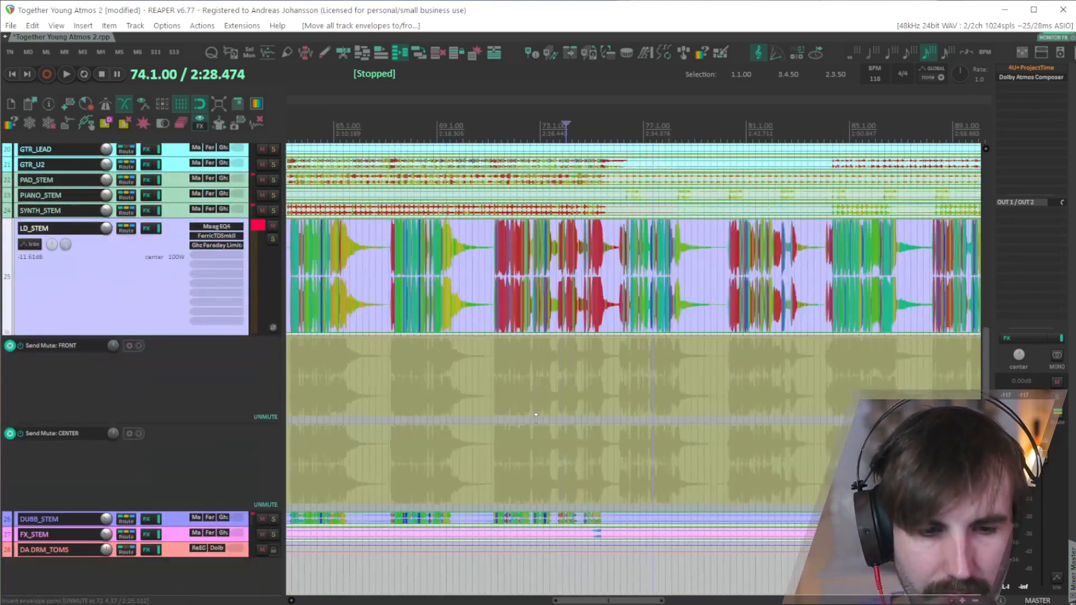
drag(555, 412, 846, 408)
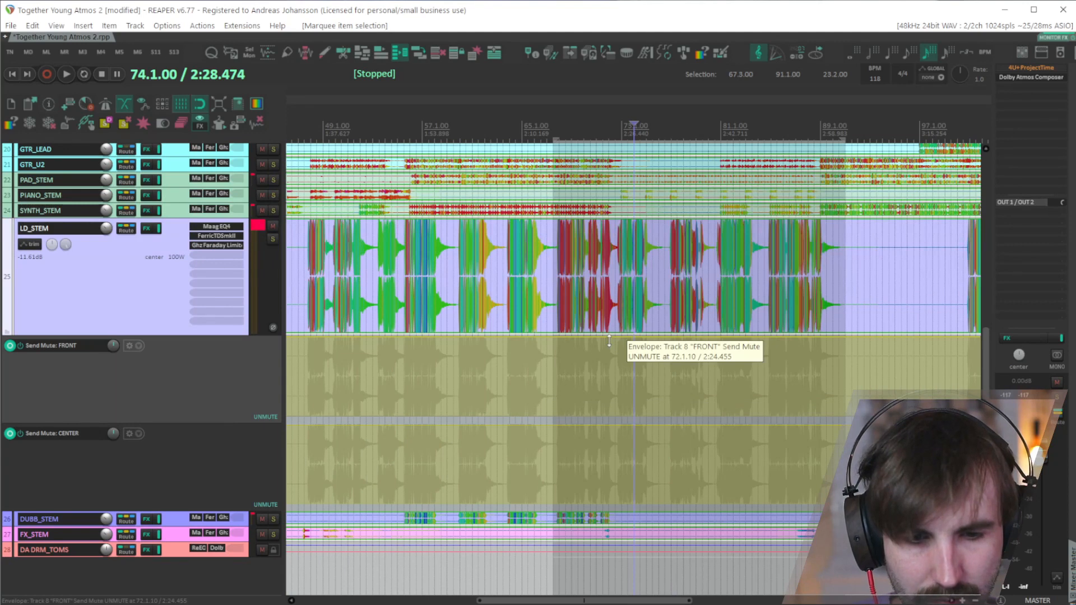
click(726, 379)
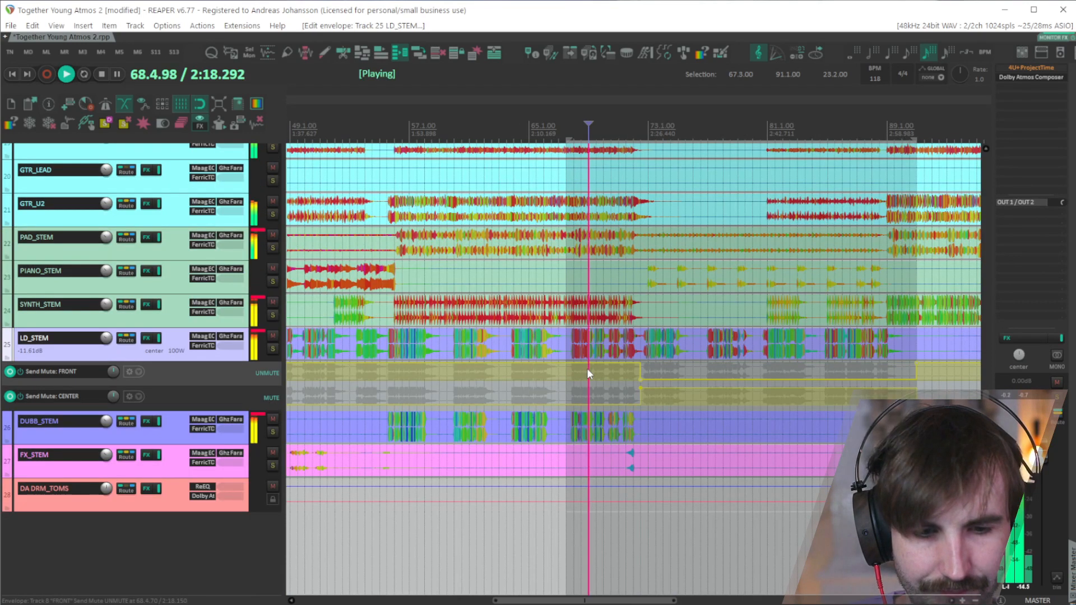
Step: Play from 69.1.00 through the vocal's switch from FRONT to CENTER and check the automation against the other stems
scroll(684, 394, up, 3)
scroll(680, 397, down, 2)
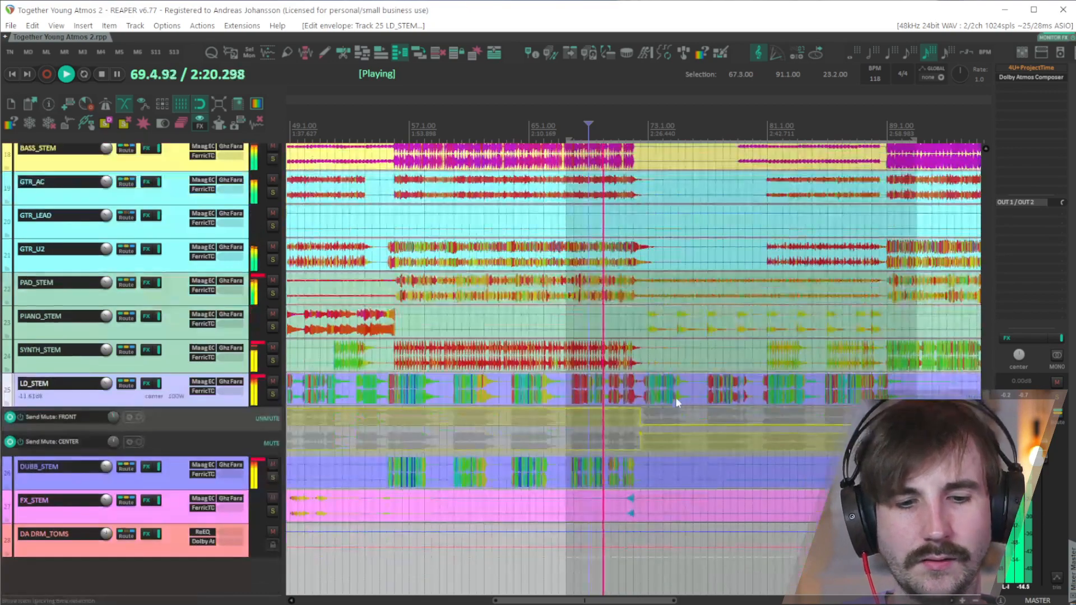
scroll(614, 429, up, 1)
scroll(611, 429, right, 2)
scroll(552, 423, up, 1)
scroll(552, 423, up, 8)
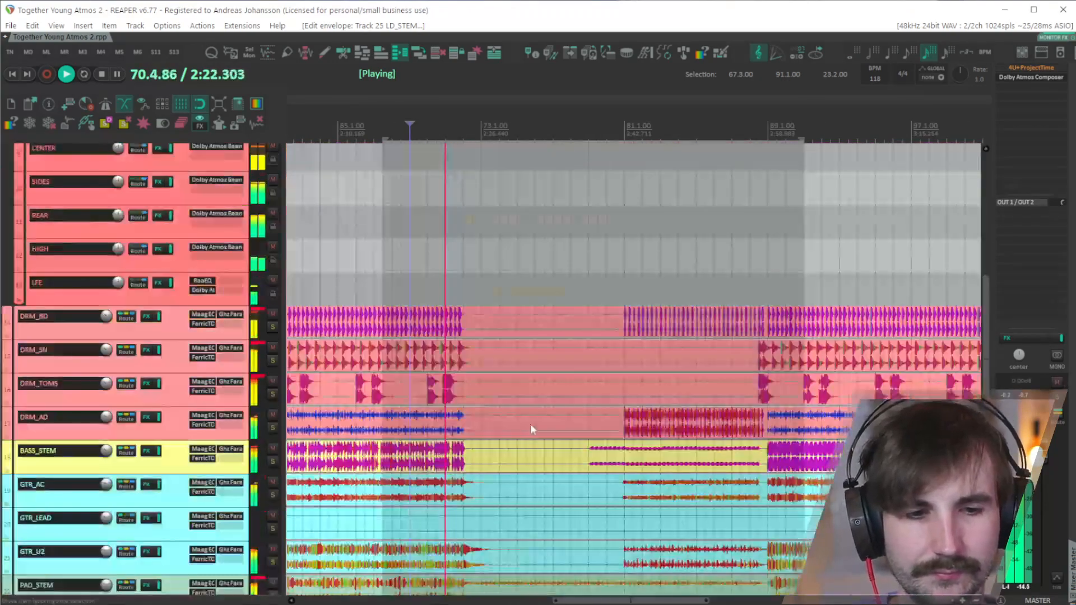
scroll(459, 426, down, 5)
scroll(459, 426, down, 4)
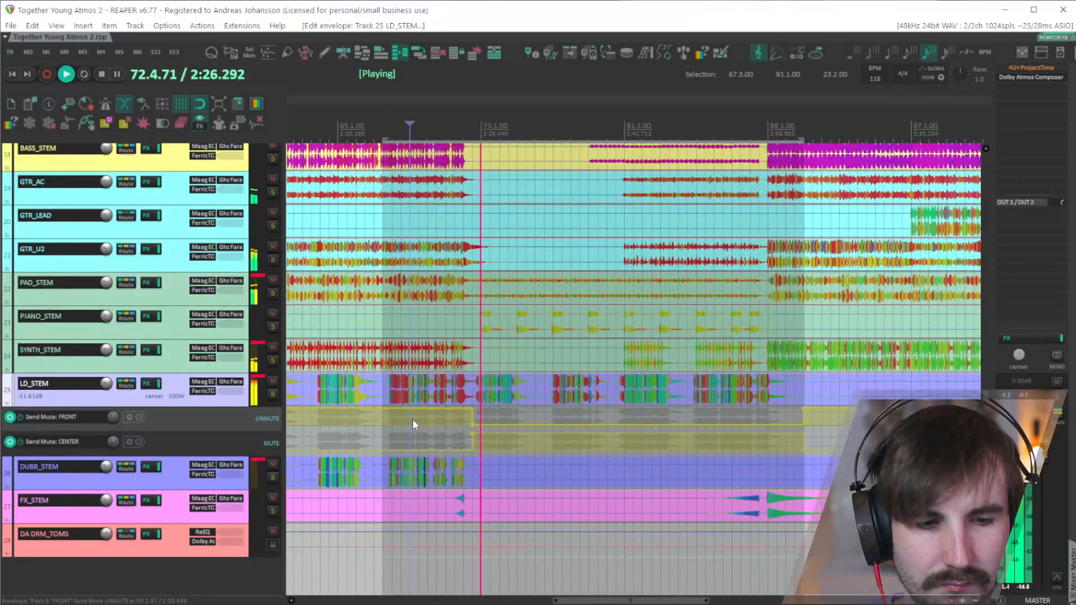
scroll(589, 381, up, 3)
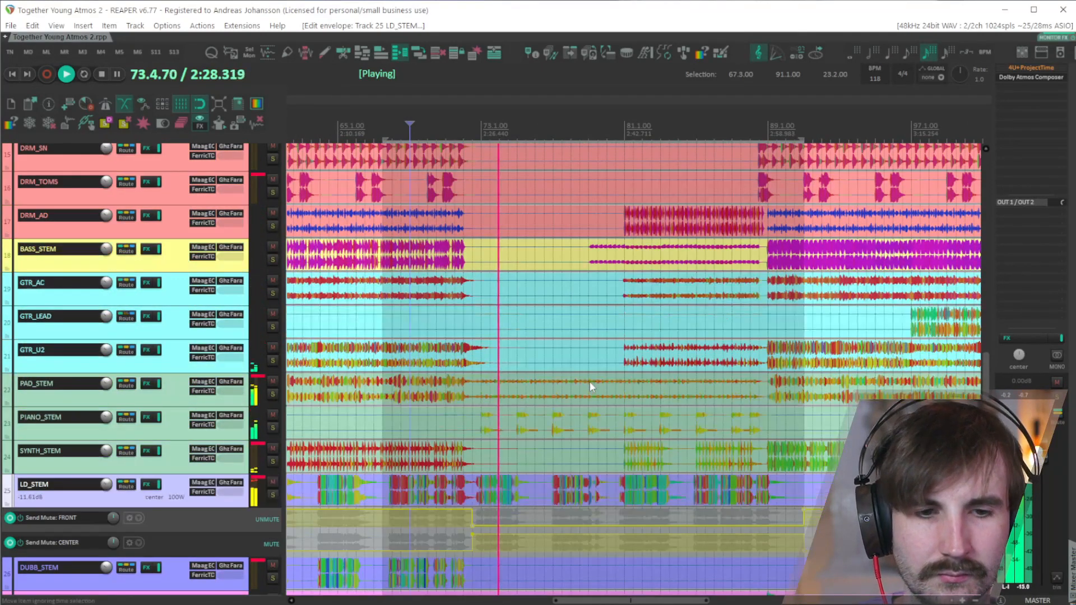
scroll(560, 384, down, 3)
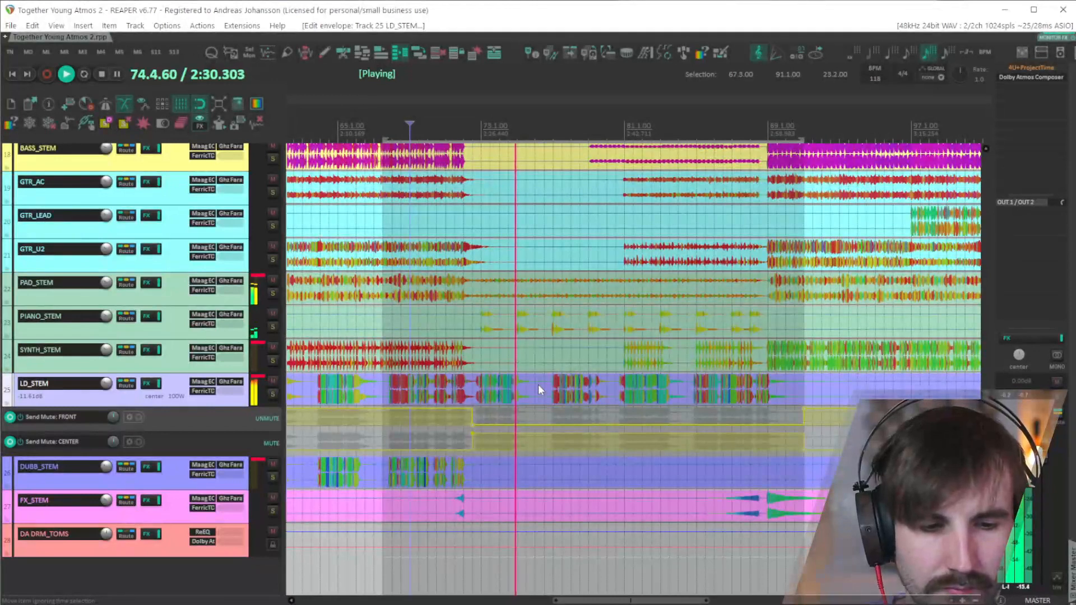
scroll(536, 384, up, 2)
key(space)
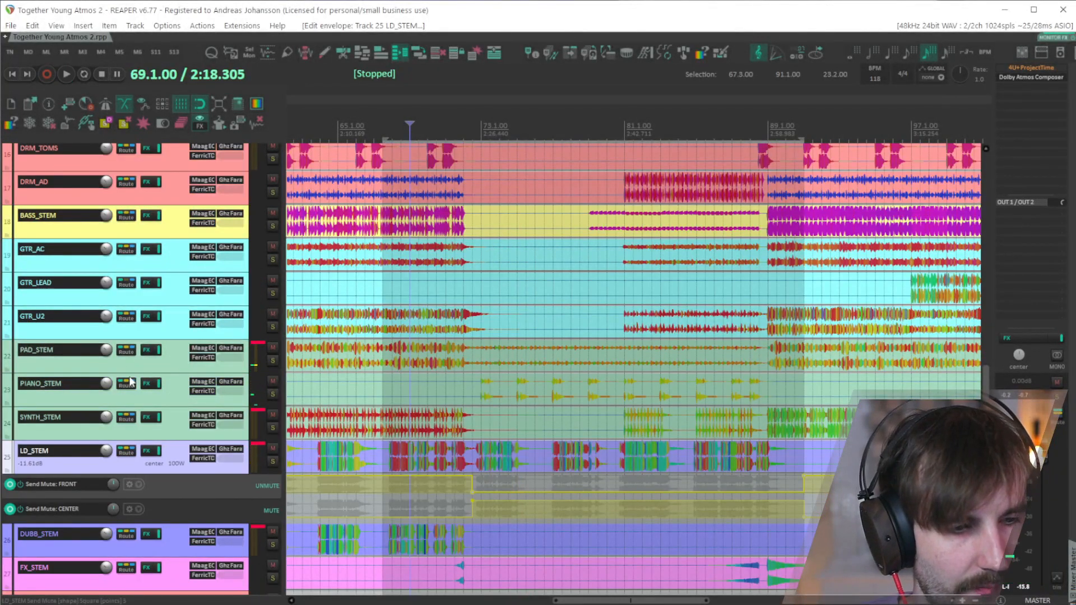
Step: Send PAD_STEM to the HIGH bed track and show its REAR and HIGH send mute envelopes in lanes
click(131, 370)
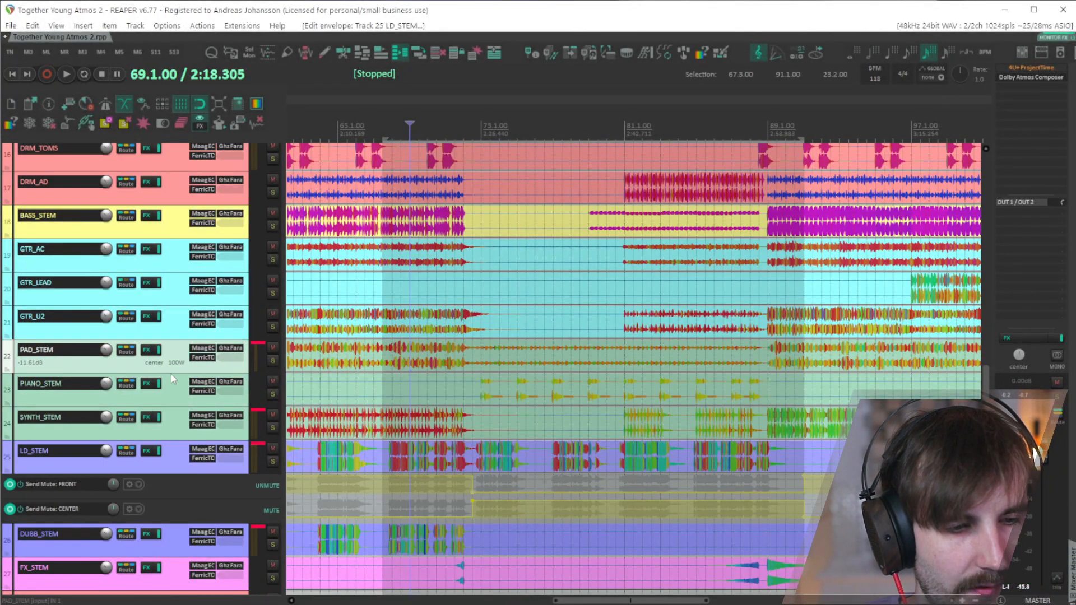
drag(169, 375, 172, 485)
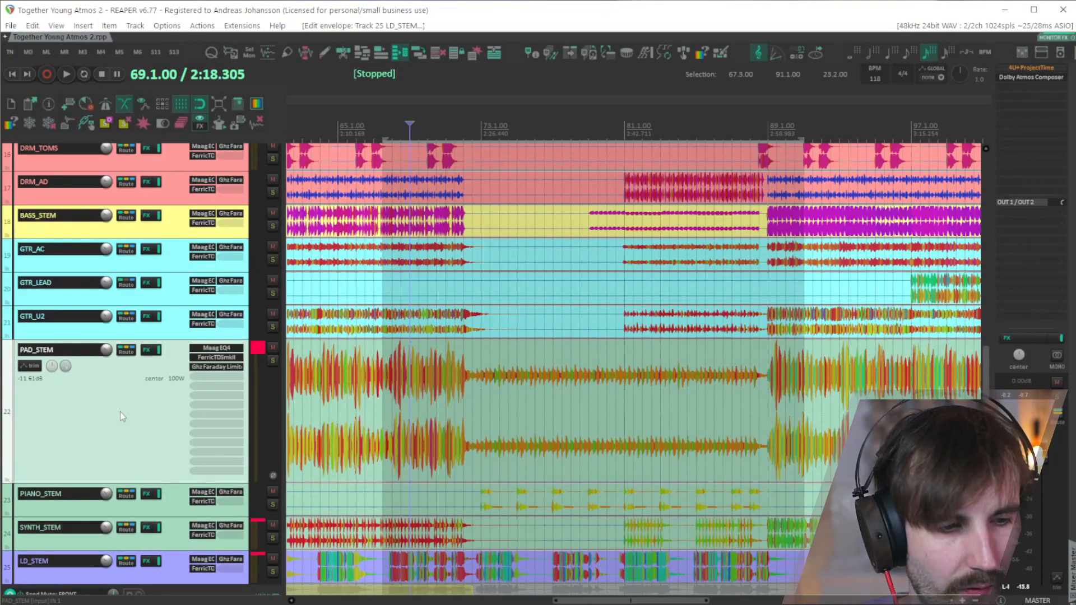
scroll(120, 412, up, 8)
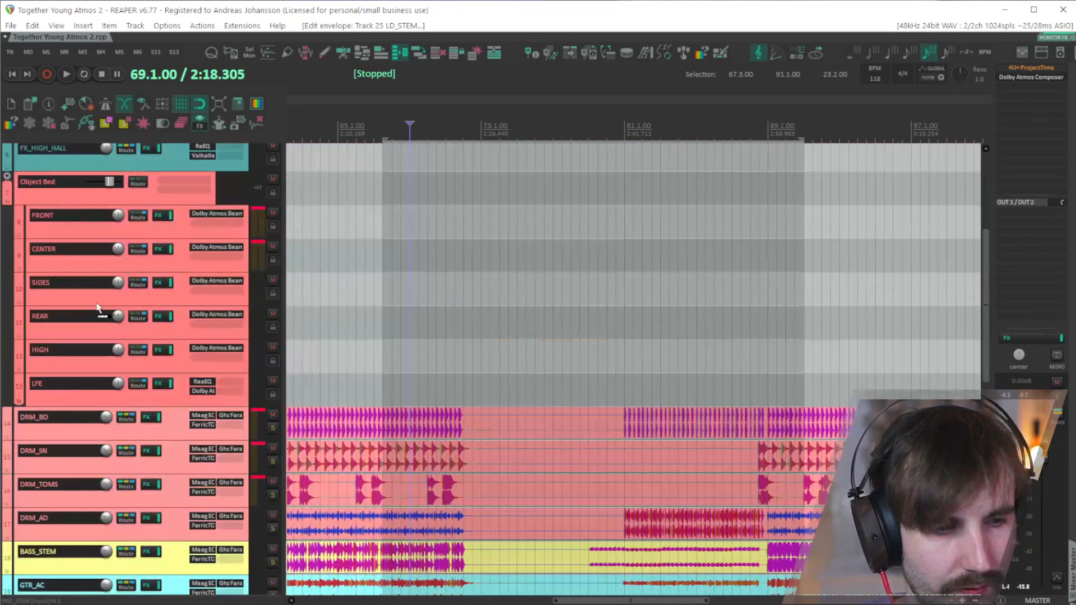
drag(140, 374, 140, 378)
scroll(396, 376, down, 7)
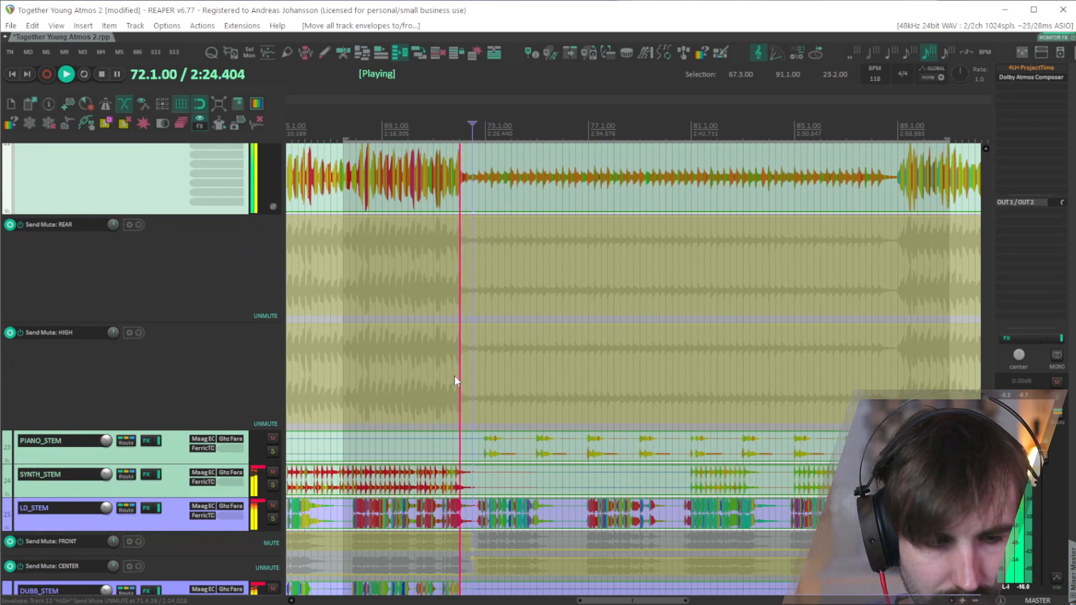
Step: Automate PAD_STEM from 72.2.00 to 89.1.00 to mute REAR and unmute HIGH, keeping HIGH muted outside that range
drag(465, 417, 899, 386)
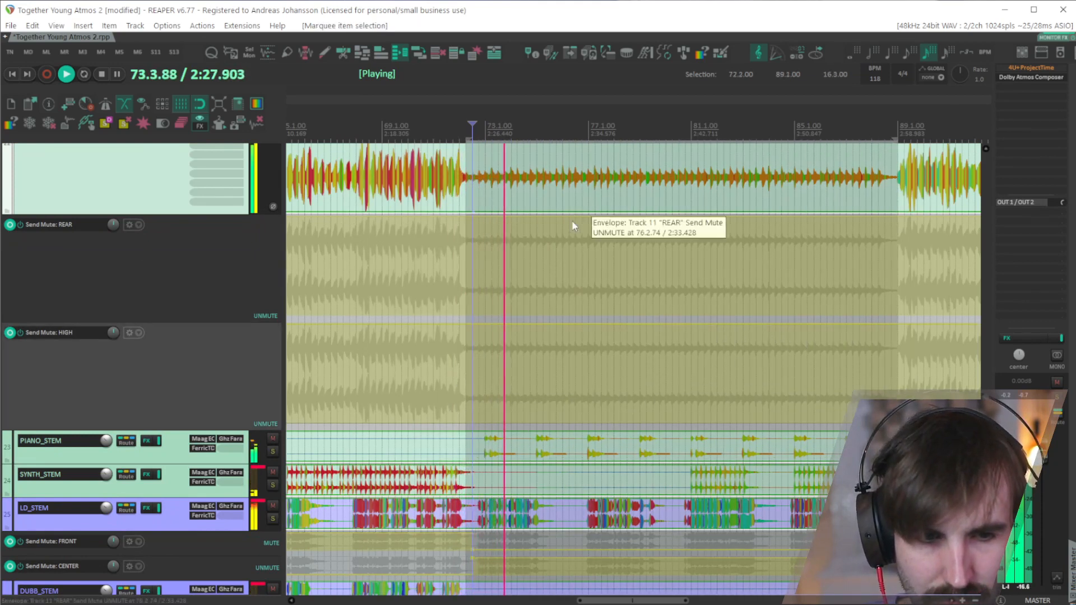
drag(574, 220, 575, 336)
drag(406, 324, 396, 455)
click(486, 421)
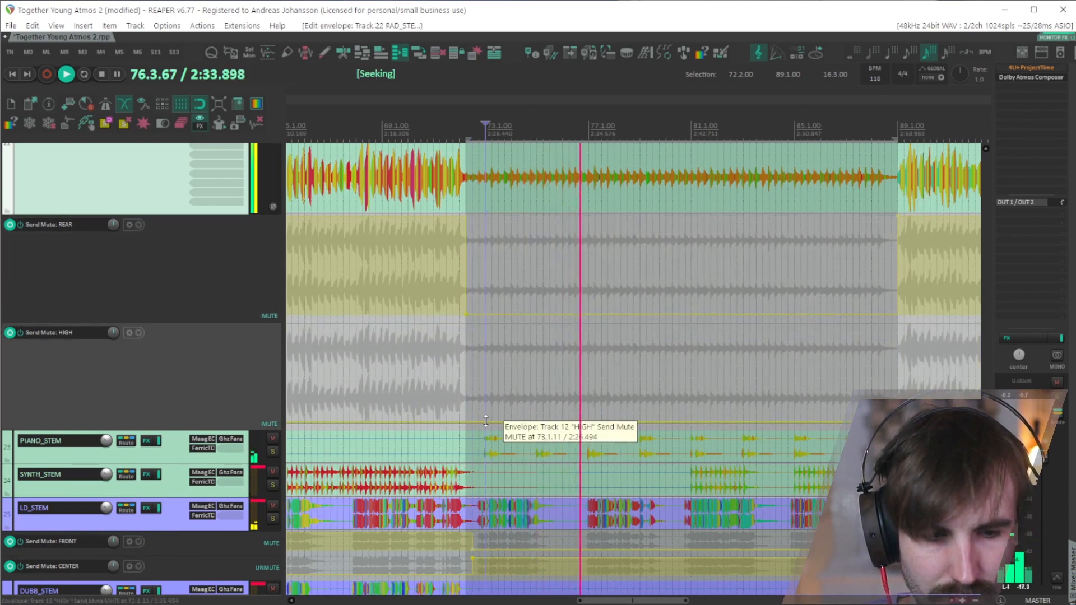
drag(486, 421, 496, 281)
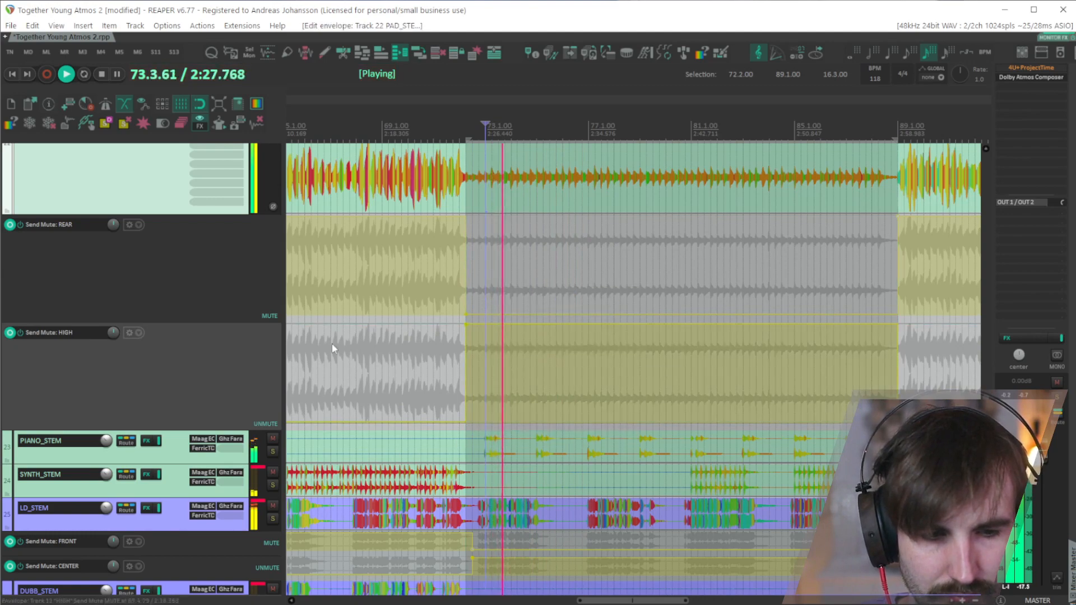
Step: Play the breakdown from 73.1.00 past bar 89 and check the pad and vocal send automation against the arrangement
scroll(2, 356, down, 6)
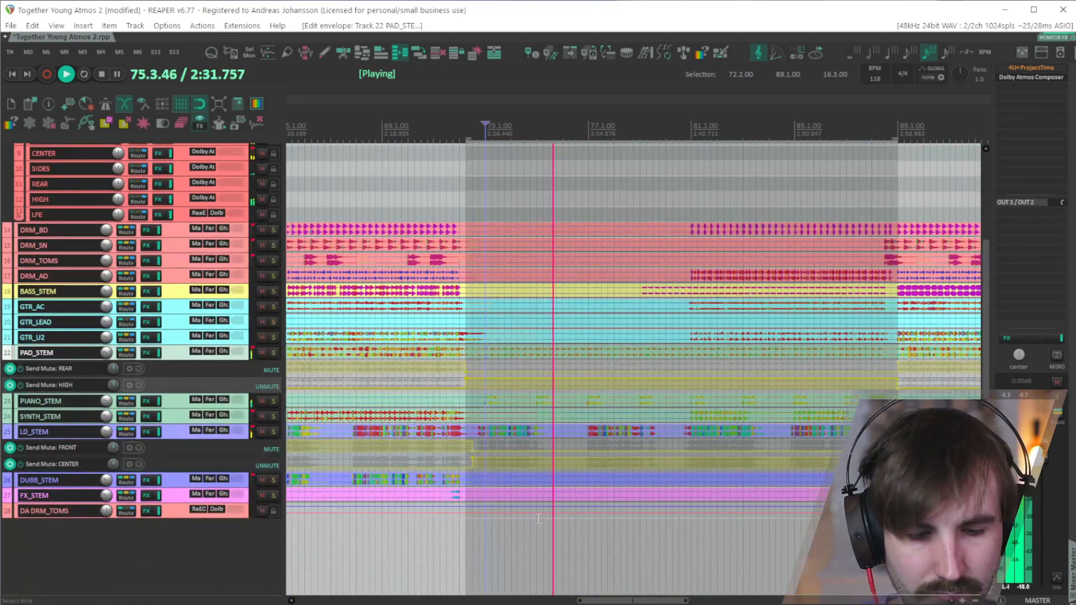
scroll(560, 500, right, 1)
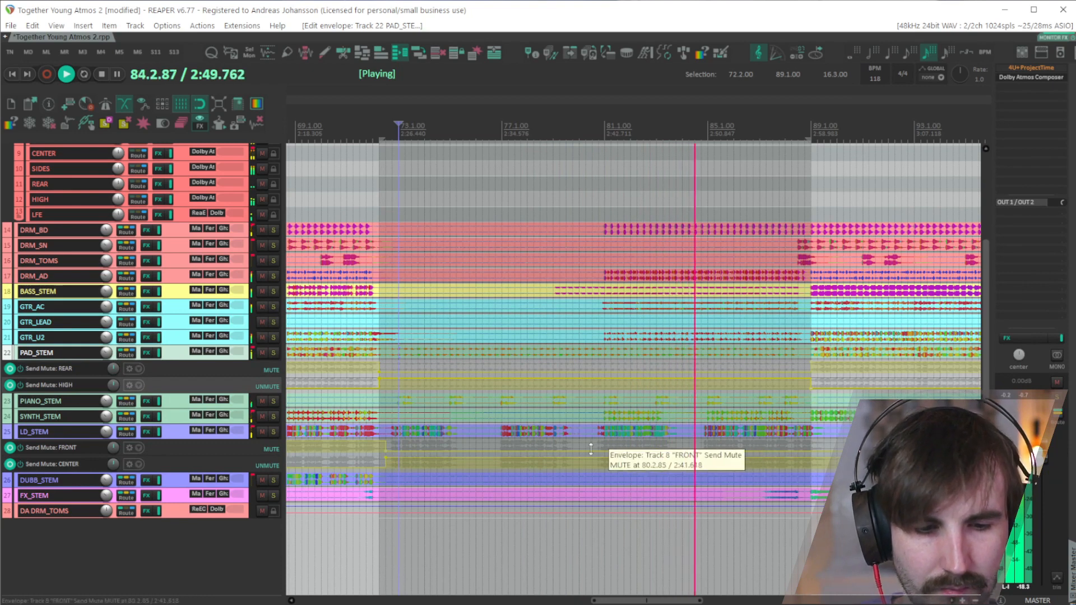
scroll(590, 448, down, 1)
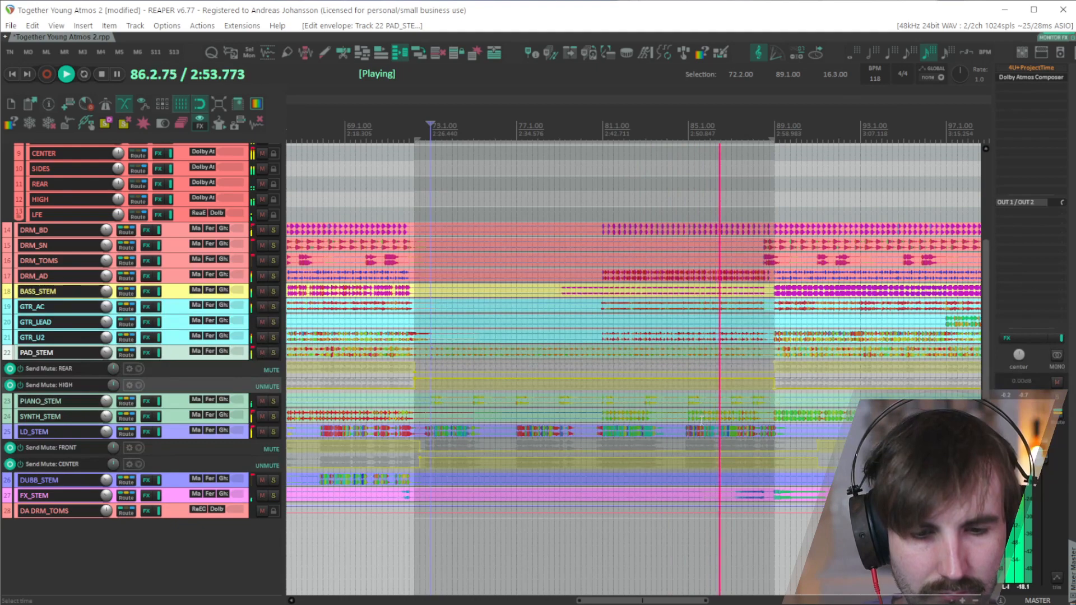
drag(661, 426, 398, 459)
scroll(398, 459, up, 2)
scroll(398, 460, up, 3)
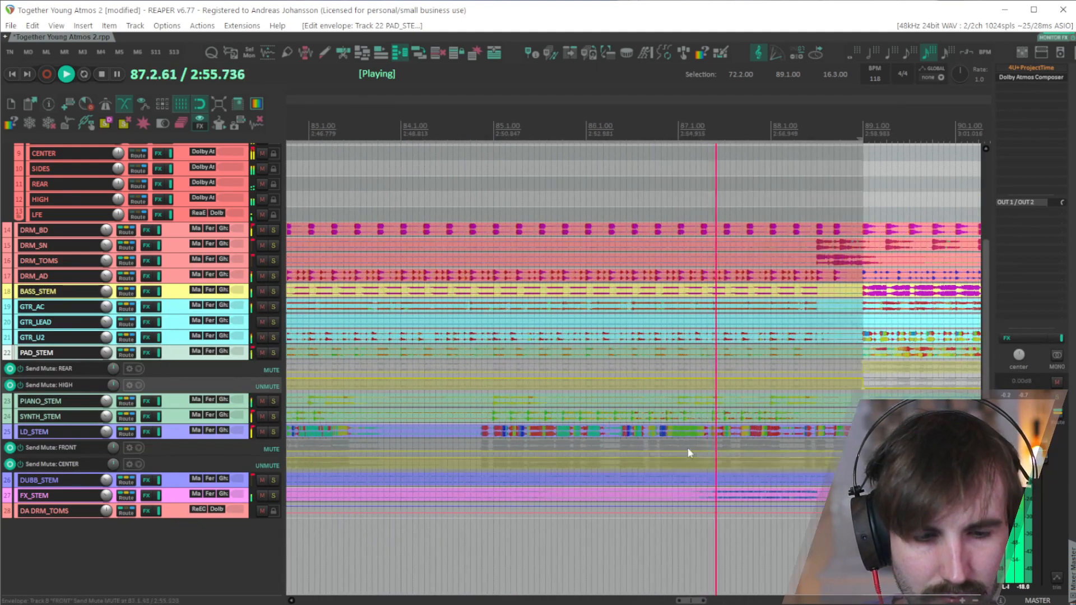
drag(840, 448, 667, 445)
scroll(668, 445, down, 3)
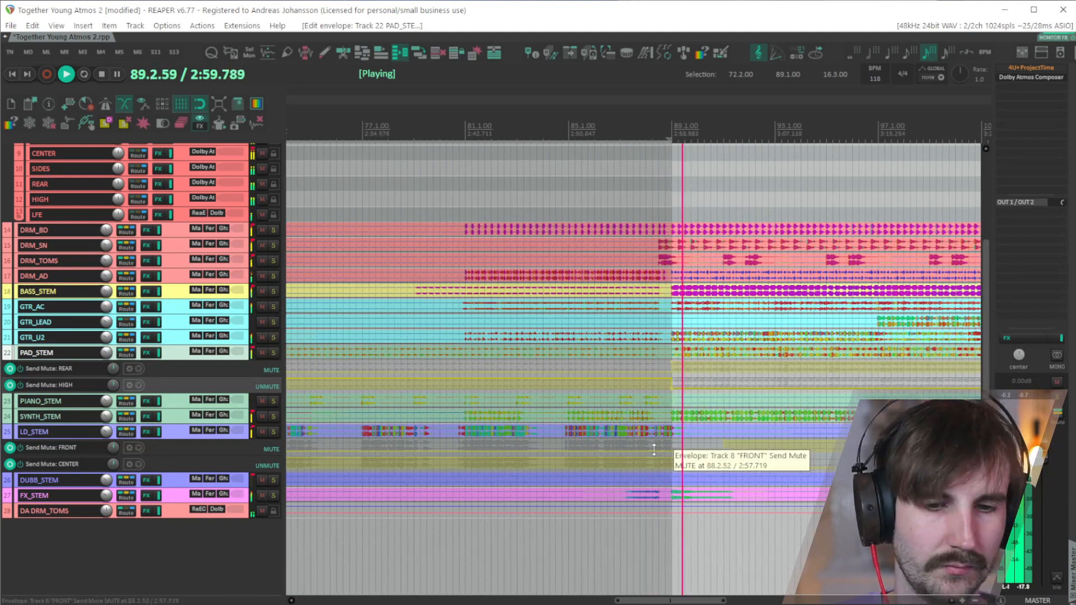
scroll(650, 446, down, 3)
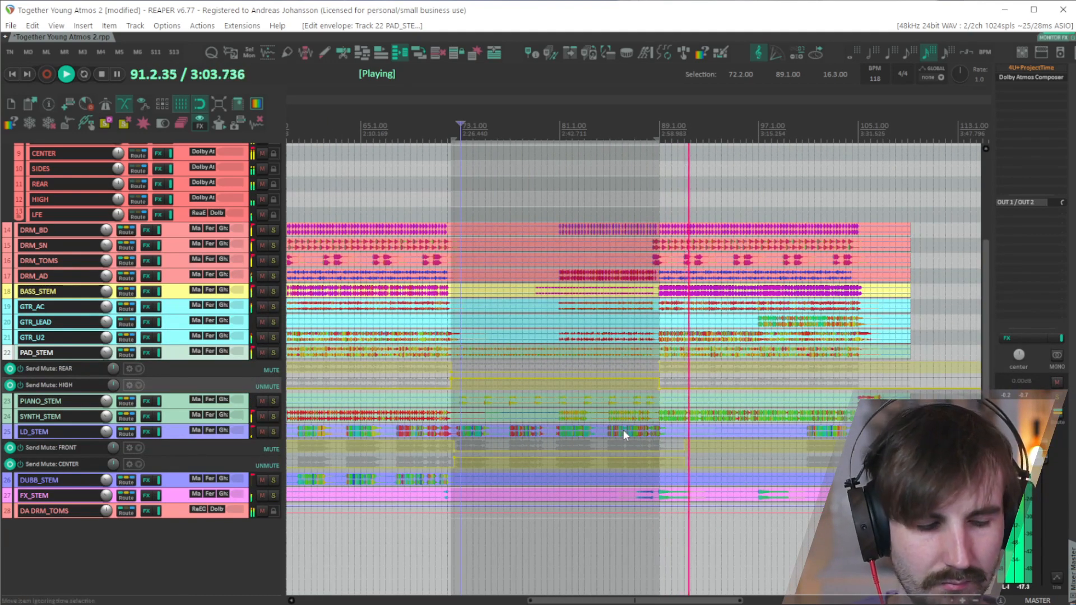
key(space)
Step: Switch LD_STEM back to FRONT from about bar 80 by unmuting FRONT and muting CENTER, and play from 73.1.00
scroll(623, 430, up, 3)
click(569, 449)
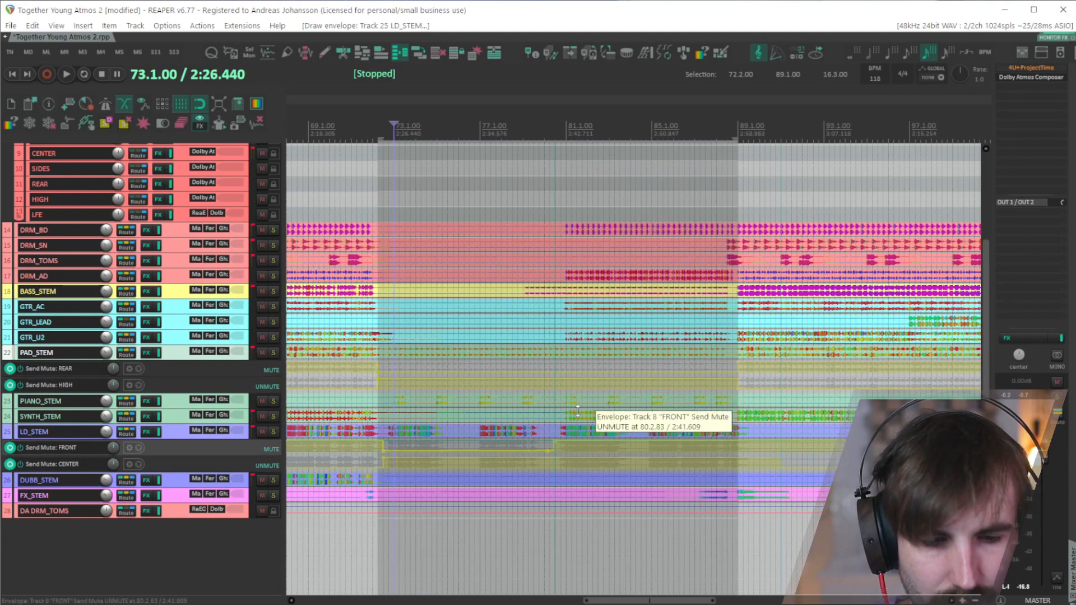
ctrl+click(560, 457)
drag(577, 458, 583, 513)
key(space)
scroll(495, 464, up, 1)
scroll(571, 473, up, 2)
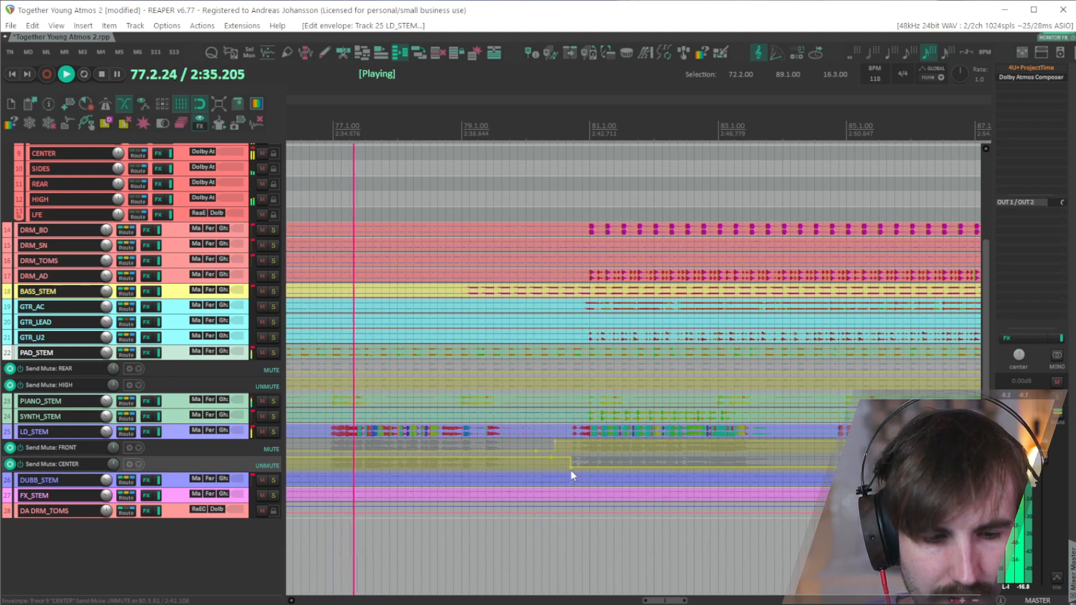
Step: Align LD_STEM's CENTER mute point with its FRONT unmute point at about 80.3 and play past the switch
drag(571, 470, 583, 442)
scroll(644, 478, down, 1)
scroll(595, 457, up, 2)
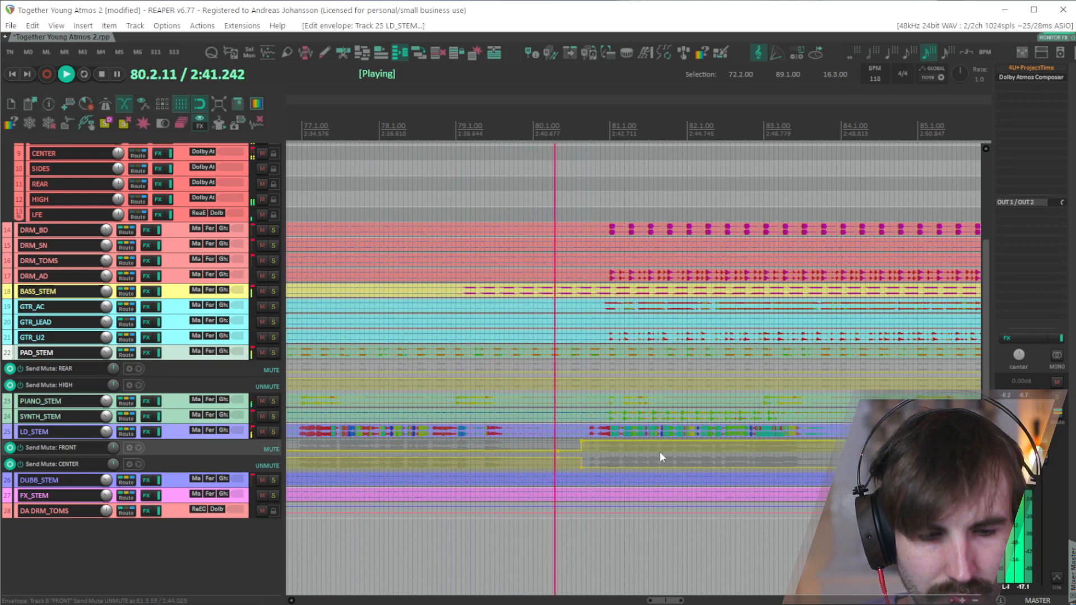
scroll(660, 452, down, 2)
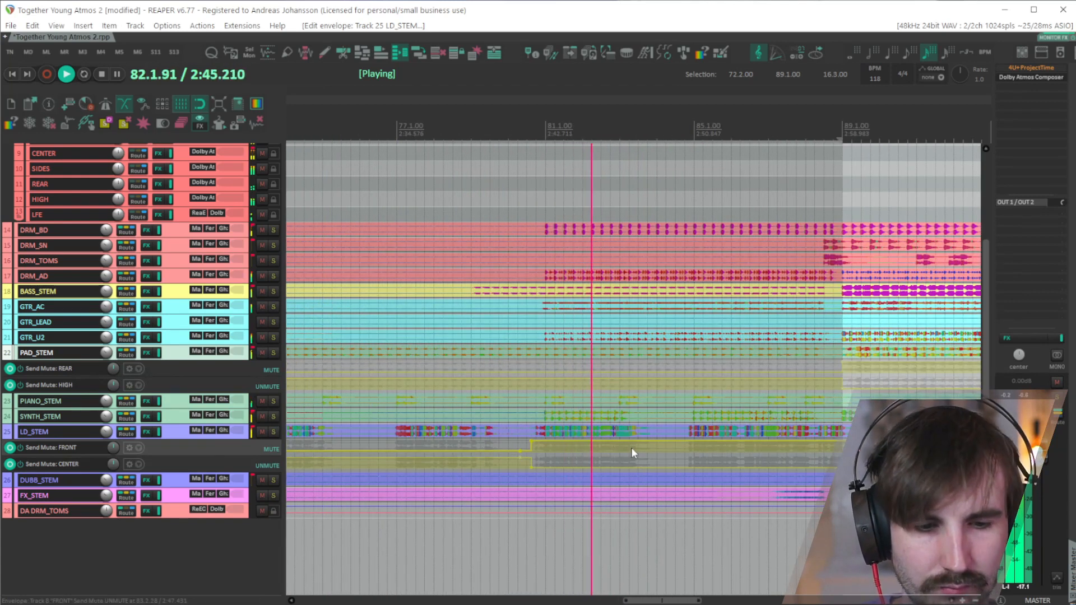
Step: Solo SYNTH_STEM briefly, send it to the HIGH bed track and show its SIDES and HIGH send mute envelopes in lanes
click(274, 417)
key(space)
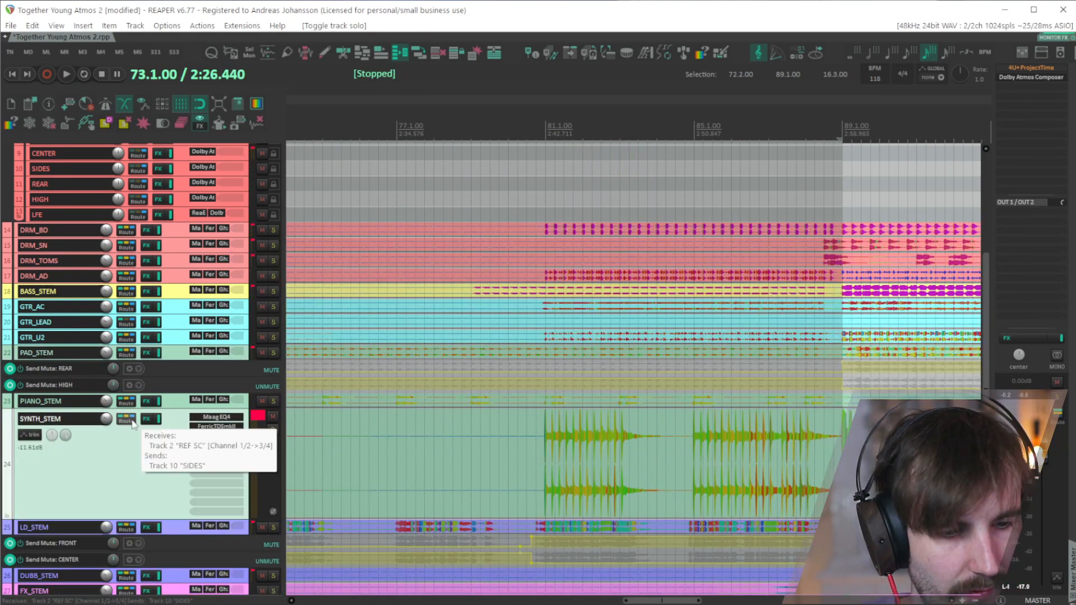
scroll(112, 376, up, 3)
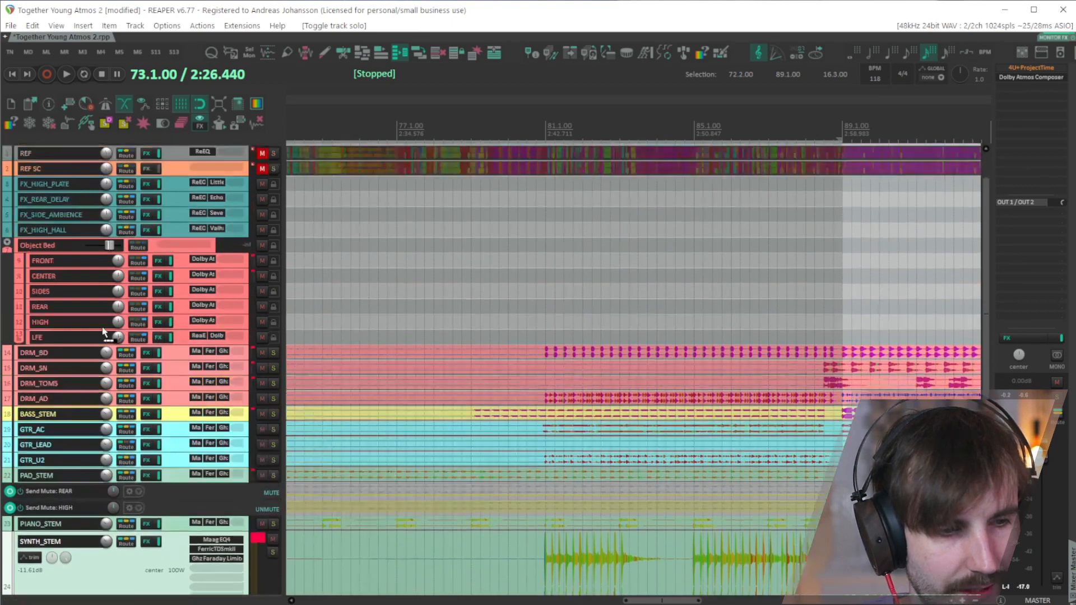
drag(47, 327, 54, 328)
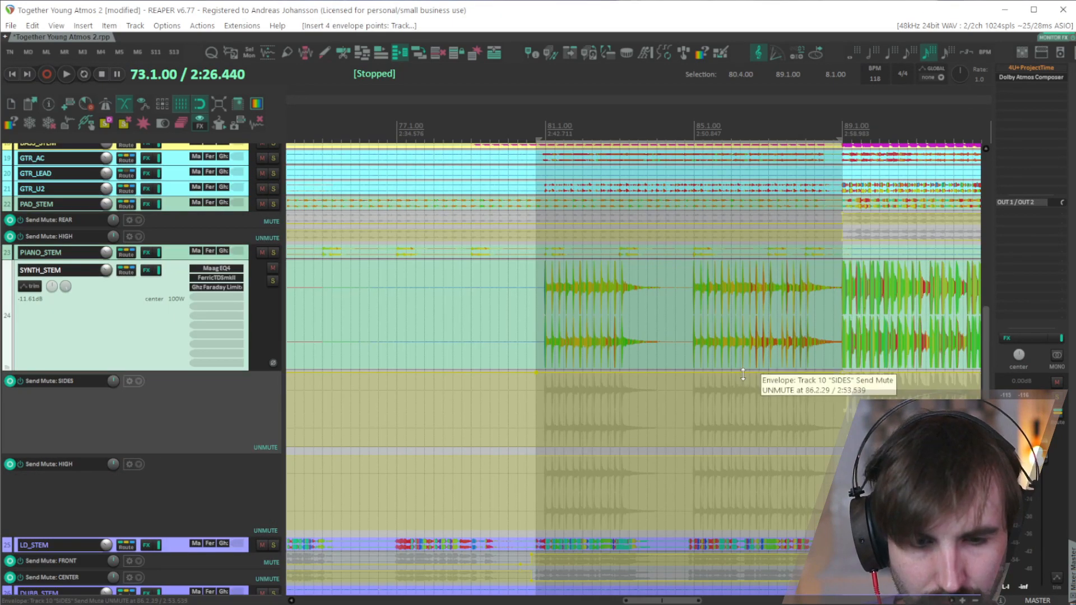
Step: Automate SYNTH_STEM from 80.4.00 to 89.1.00 to mute SIDES and unmute HIGH, keeping HIGH muted outside that range, and save the project
drag(741, 373, 740, 419)
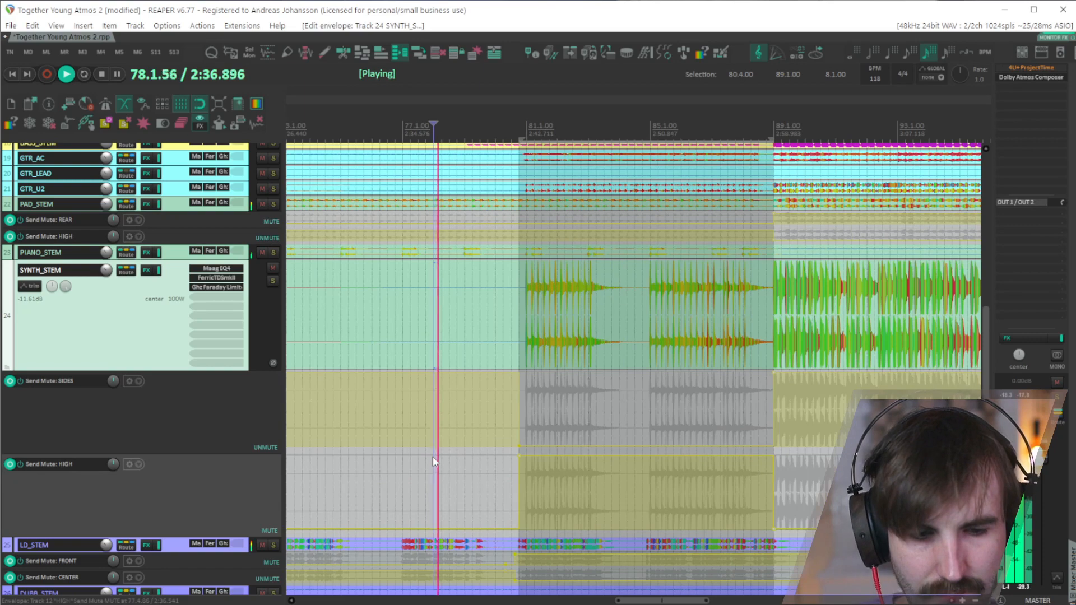
scroll(633, 364, down, 3)
scroll(1, 494, down, 2)
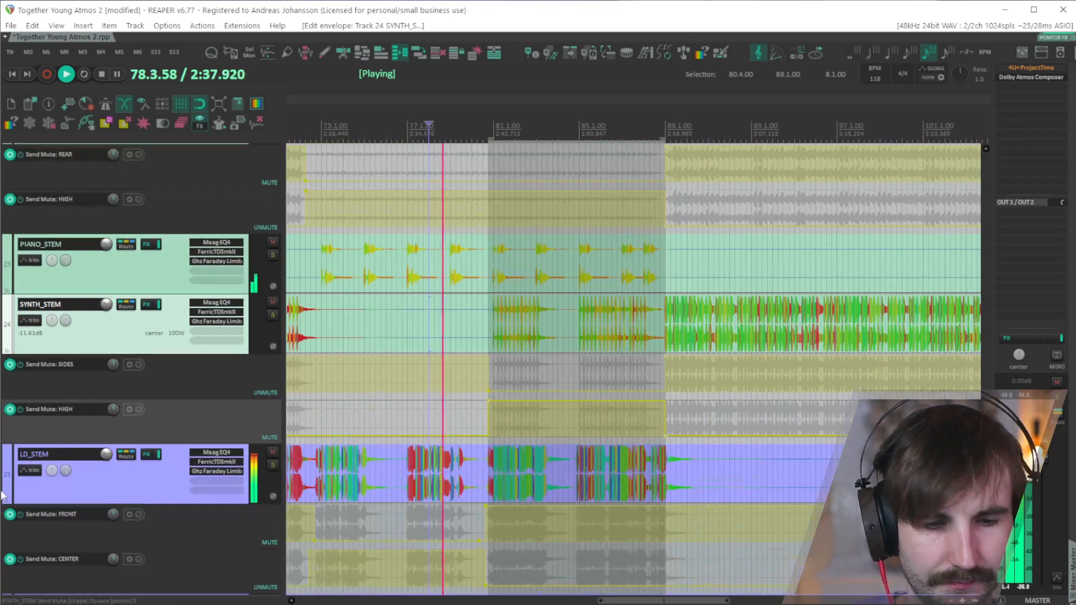
scroll(2, 495, down, 1)
key(ctrl+s)
Step: Play the breakdown past bar 89 and check the synth, pad and vocal send automation across all tracks
scroll(509, 463, down, 3)
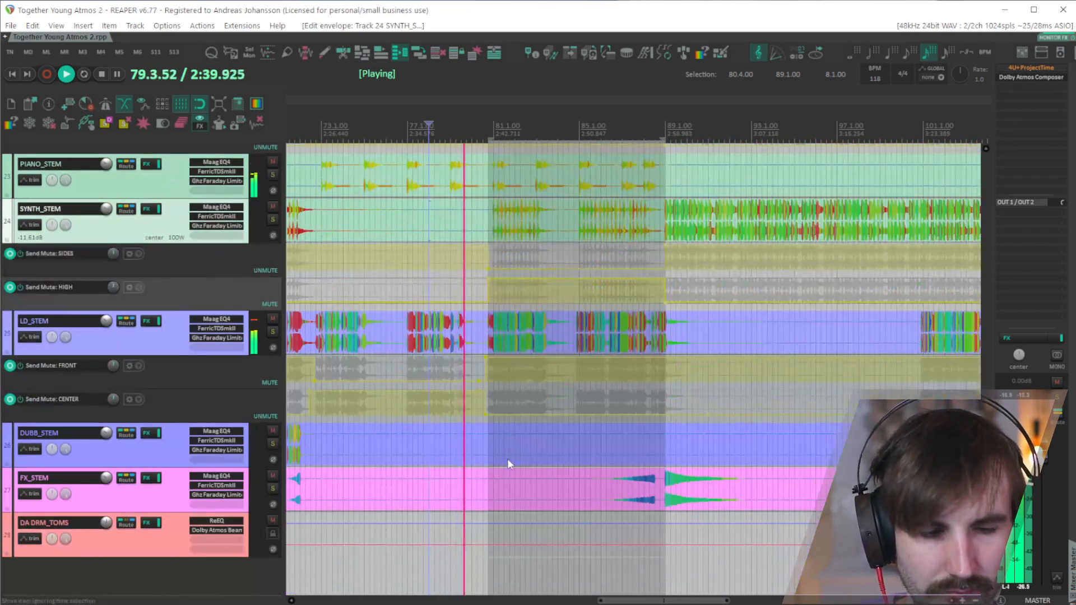
scroll(509, 463, up, 3)
scroll(509, 463, up, 3)
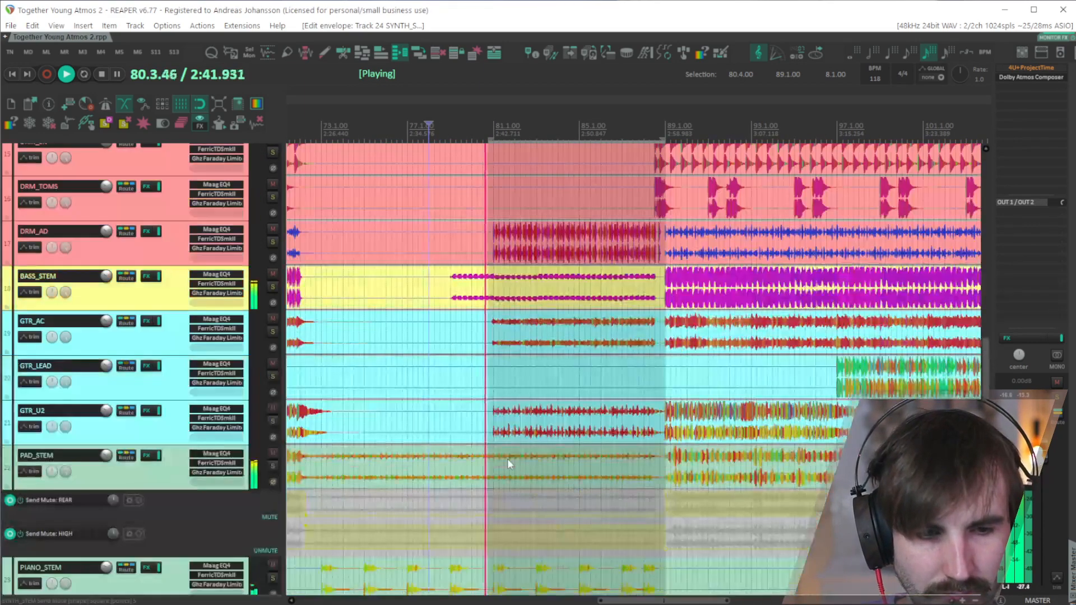
scroll(509, 463, down, 4)
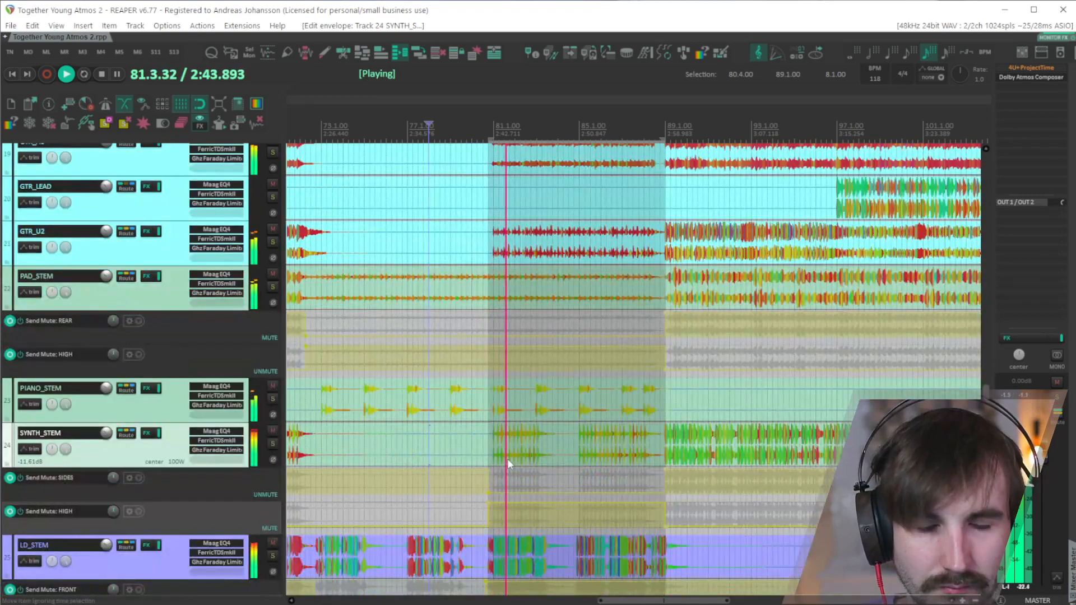
scroll(507, 459, up, 8)
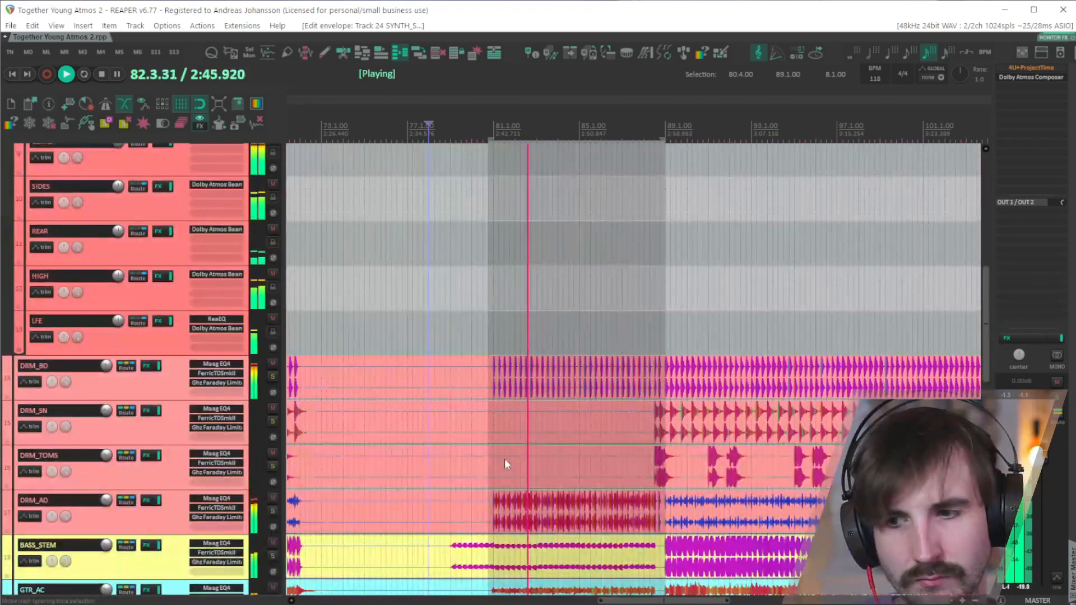
scroll(499, 456, down, 4)
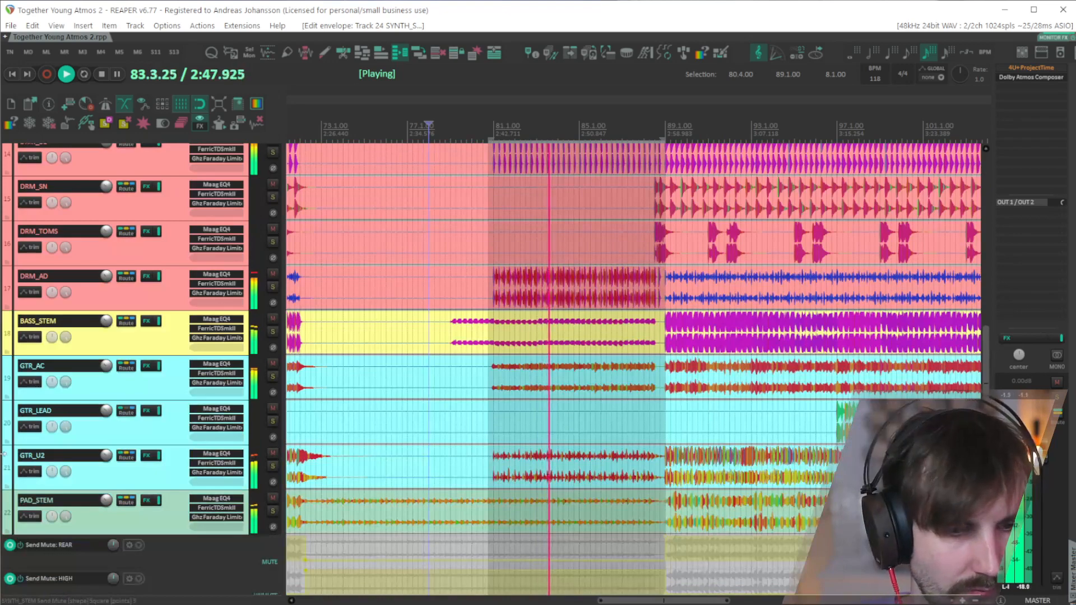
scroll(4, 454, down, 5)
scroll(655, 359, up, 1)
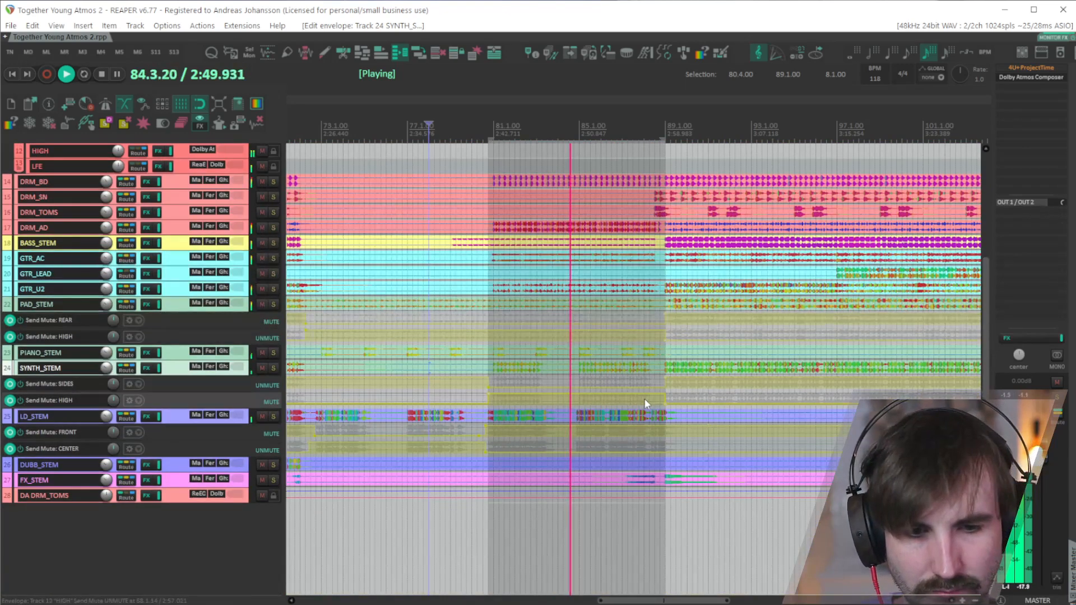
scroll(644, 399, down, 4)
scroll(502, 400, up, 3)
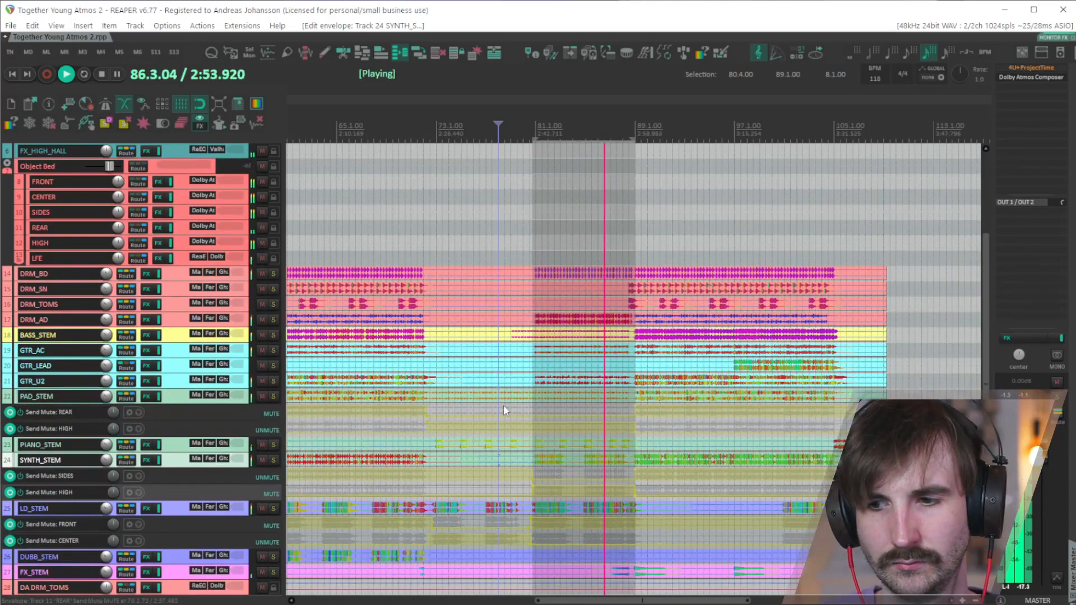
scroll(788, 422, up, 5)
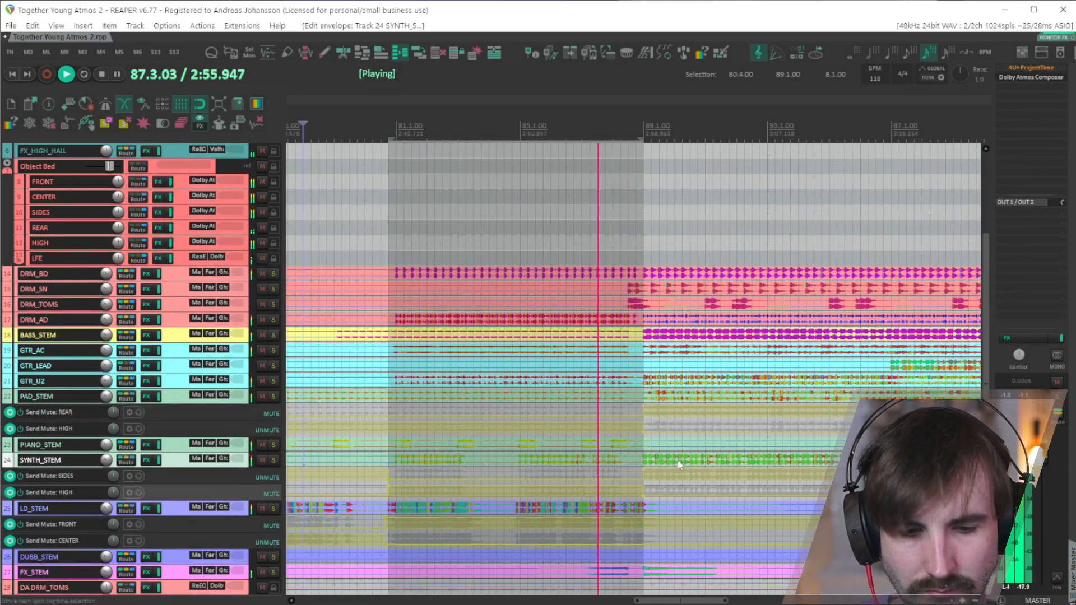
scroll(679, 464, down, 1)
scroll(654, 392, down, 2)
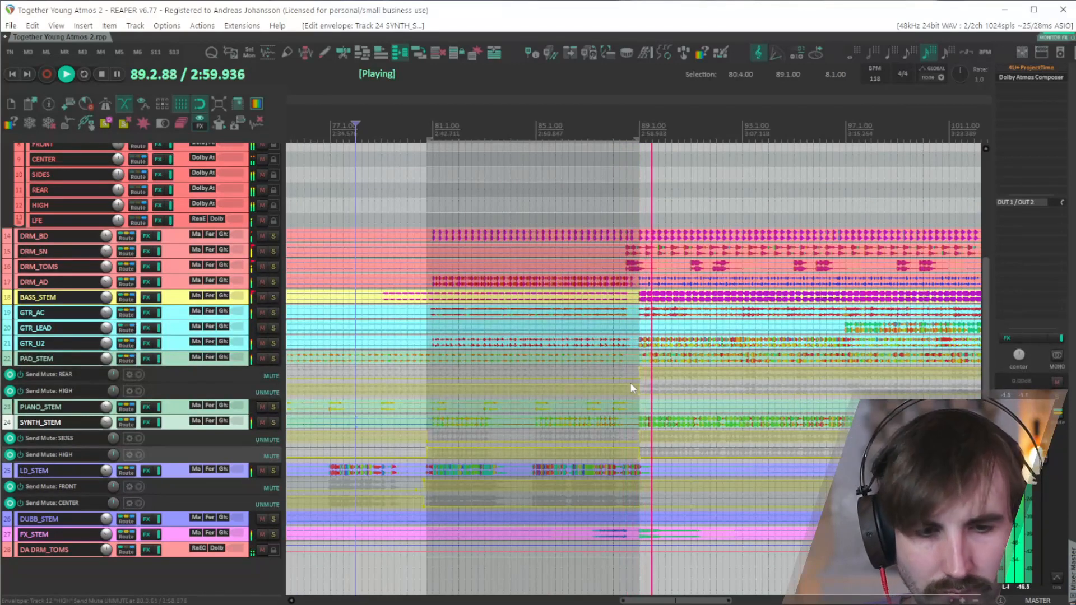
key(shift+space)
key(space)
Step: Locate the tom fill at 88.3.00 and set the DA DRM_TOMS track to Touch automation mode
click(625, 261)
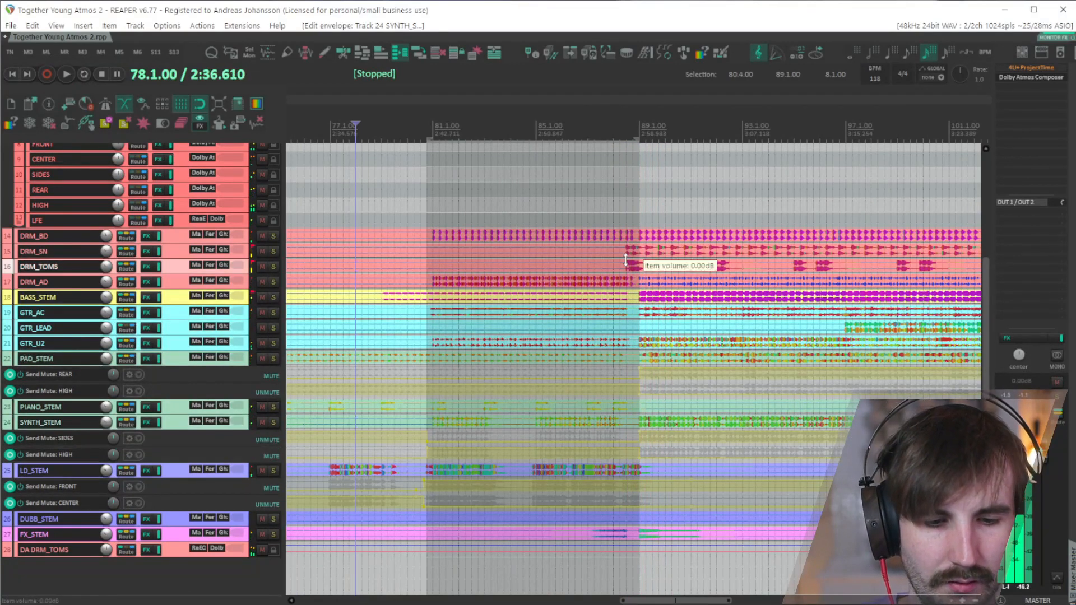
click(627, 218)
scroll(627, 137, up, 3)
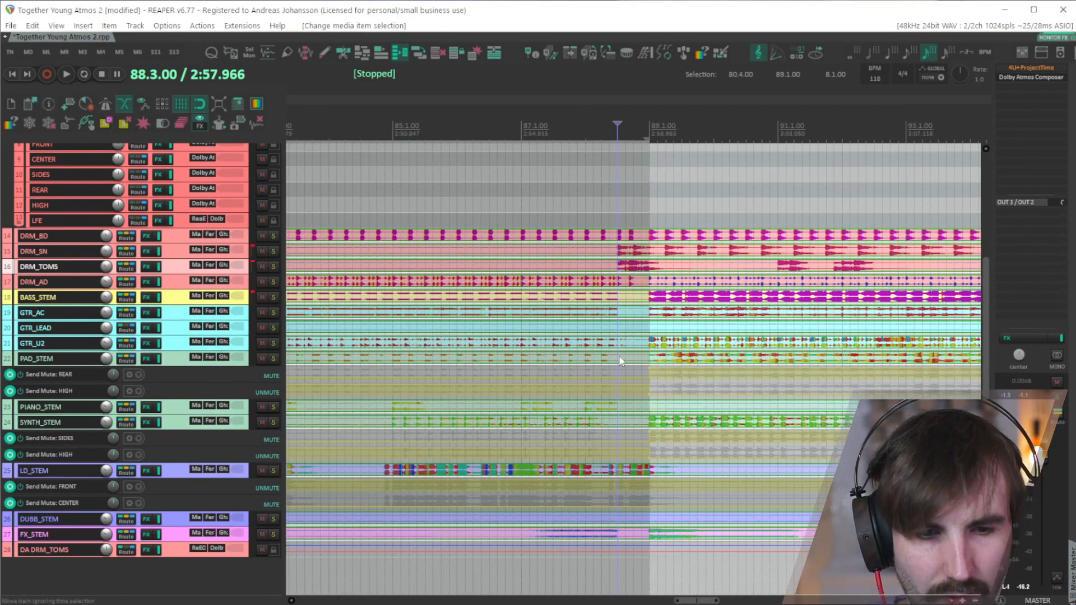
drag(91, 274, 92, 329)
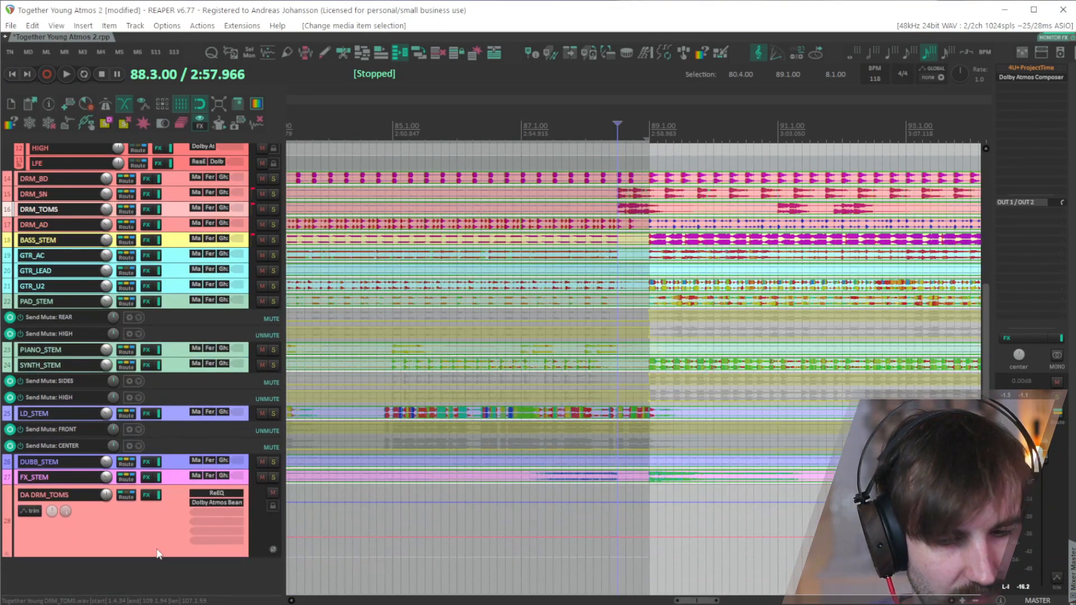
click(30, 511)
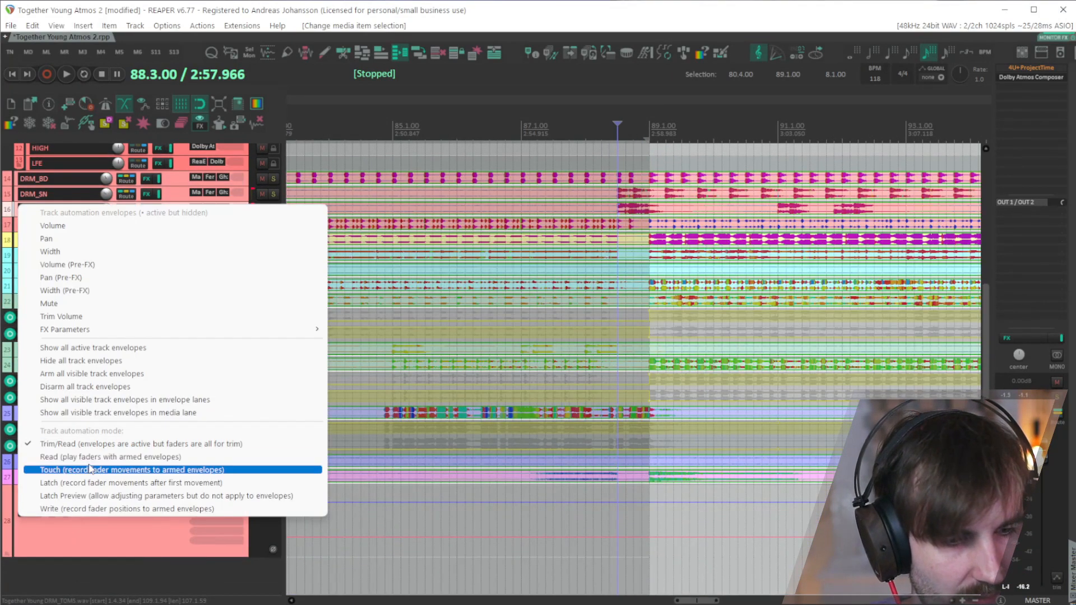
click(84, 469)
Step: Record an Elevation rise to about 76° in DA DRM_TOMS's Dolby Atmos Beam over the tom fill, playing from 87.3.00
click(217, 502)
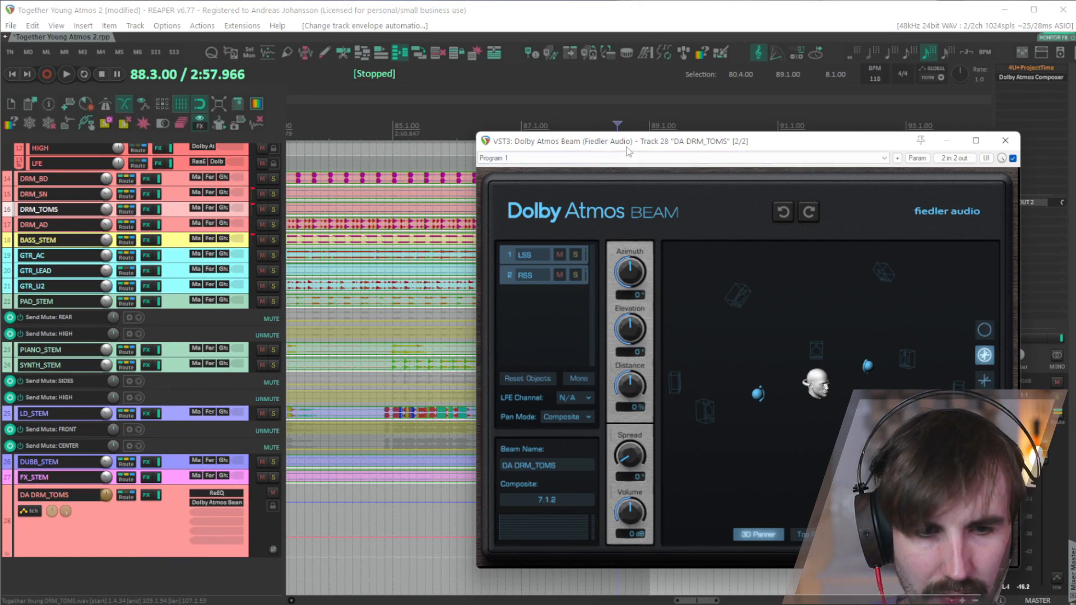
drag(628, 143, 927, 167)
click(549, 144)
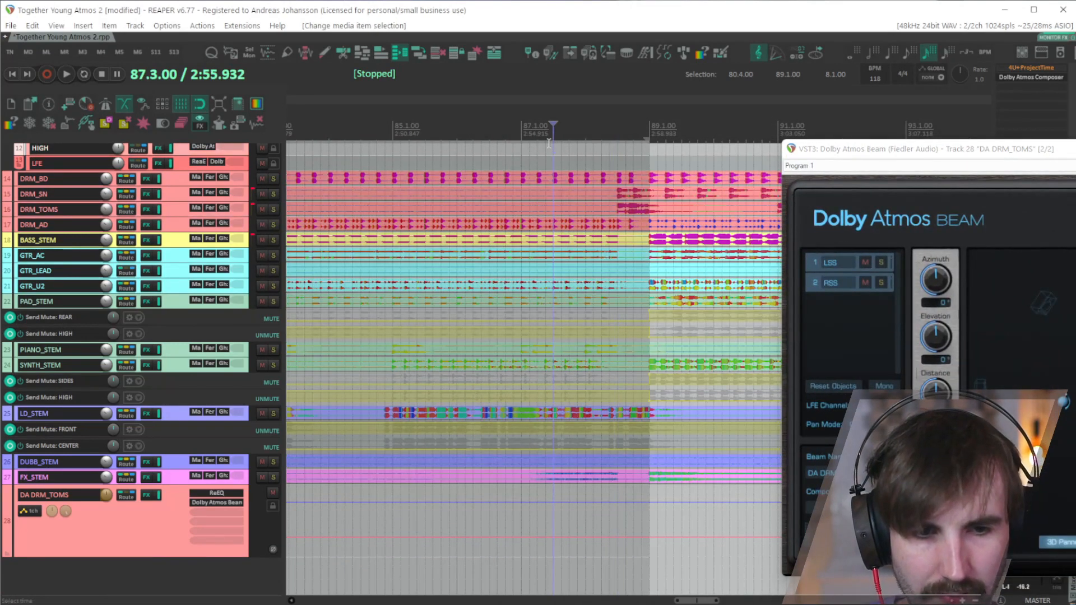
key(space)
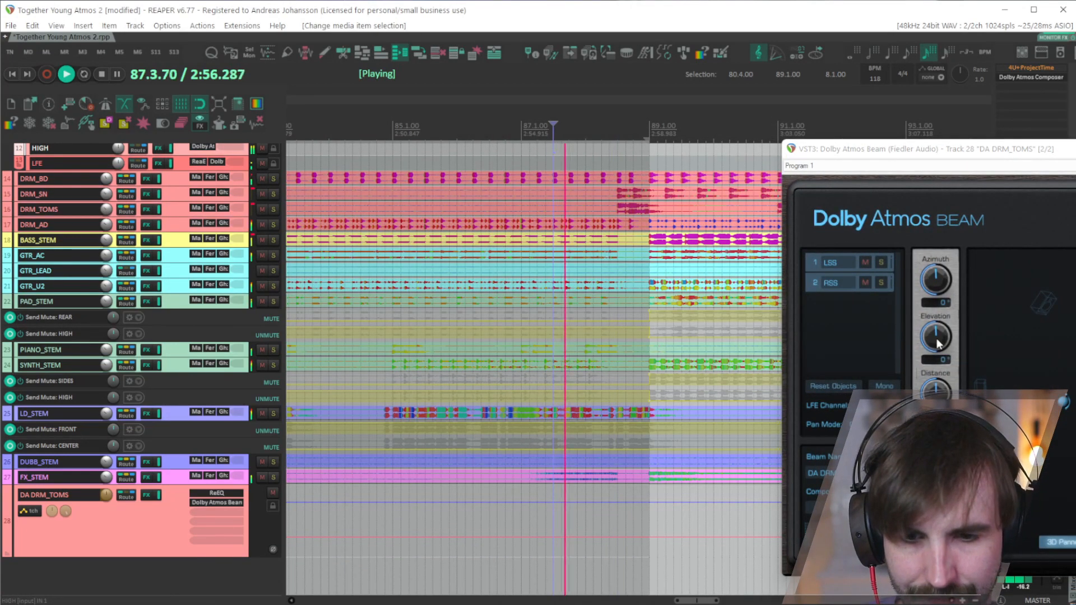
drag(935, 337, 941, 344)
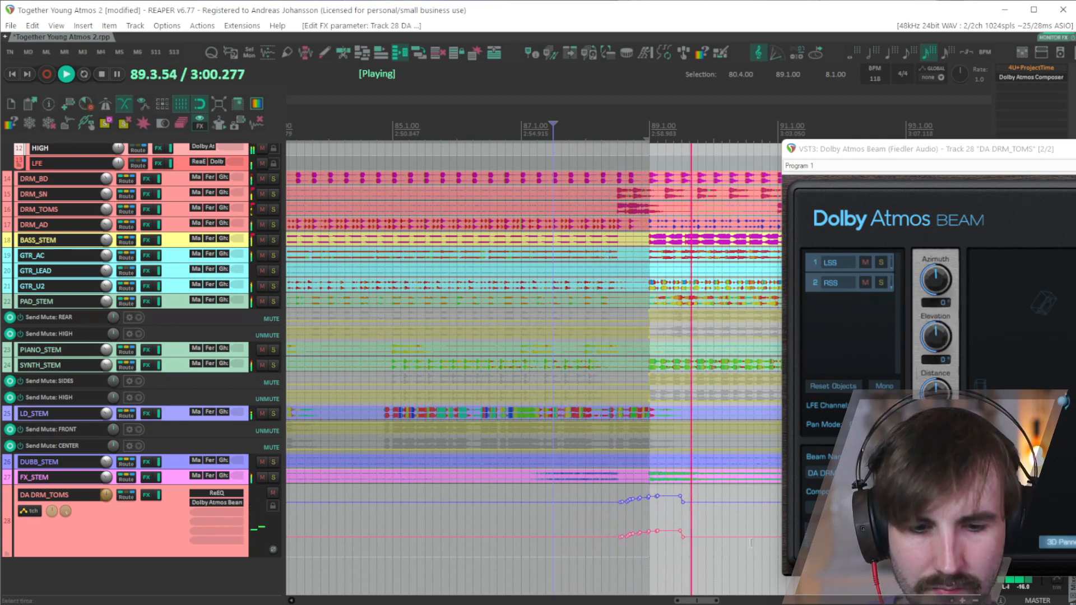
key(space)
Step: Return DA DRM_TOMS to Trim/Read mode, play back the fill from 87.3.00, close the plugin and save the project
right_click(30, 511)
click(84, 447)
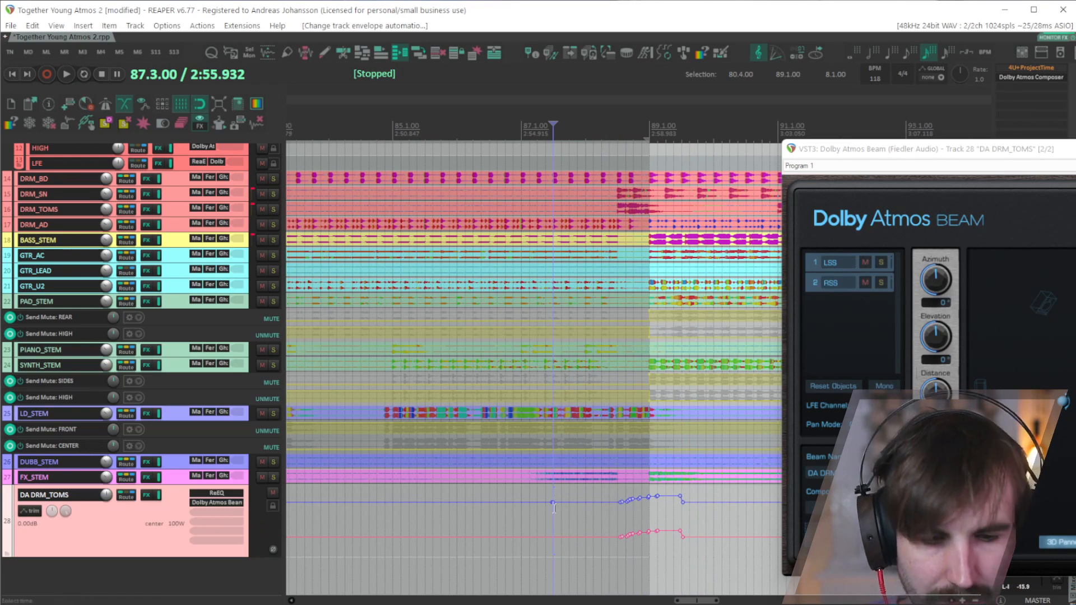
key(space)
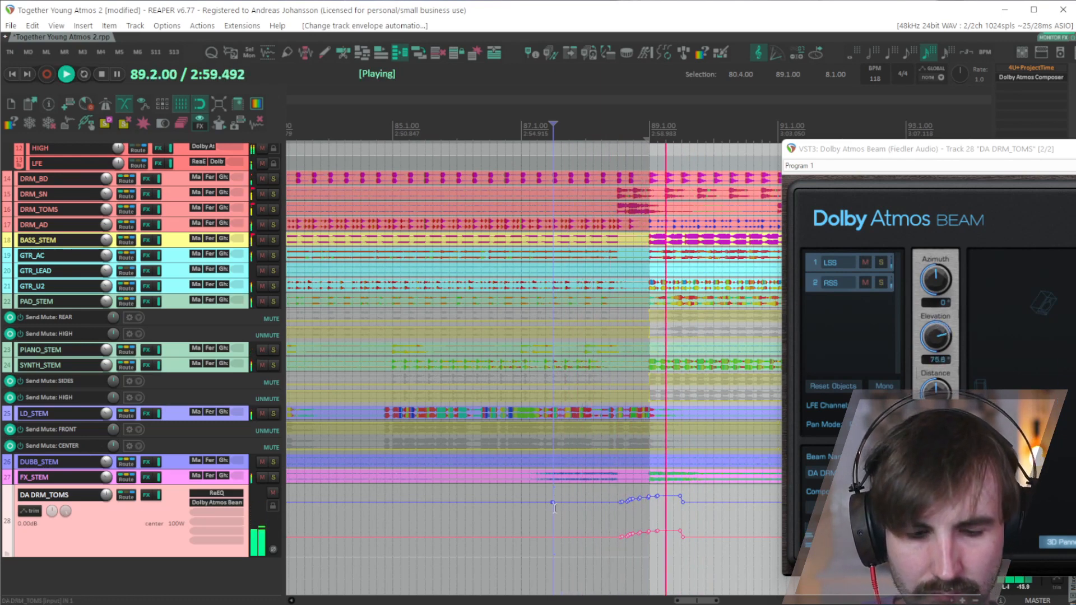
scroll(555, 507, down, 5)
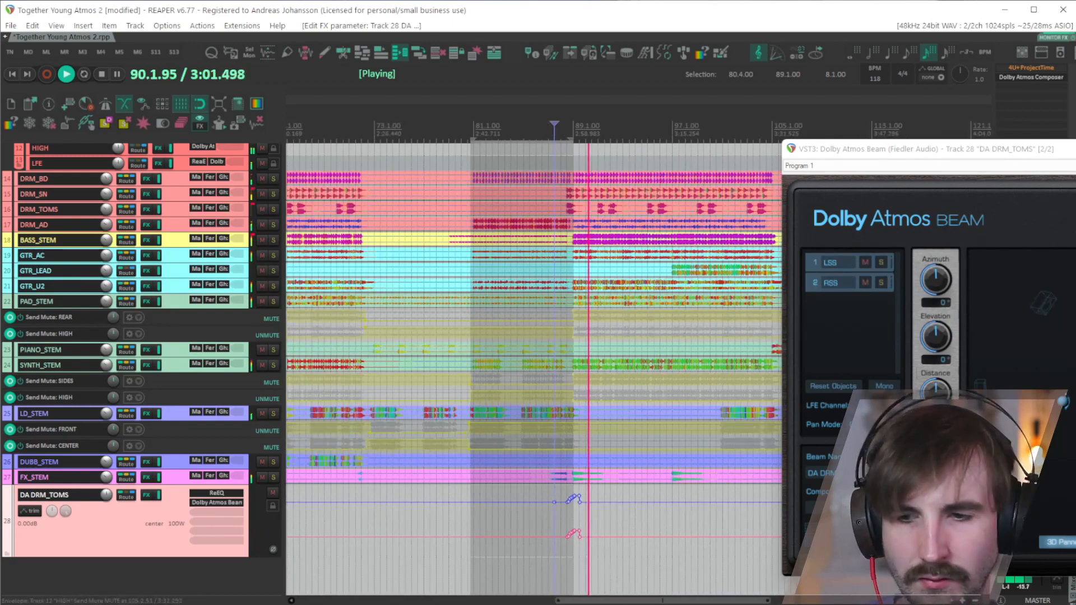
key(Escape)
key(grave)
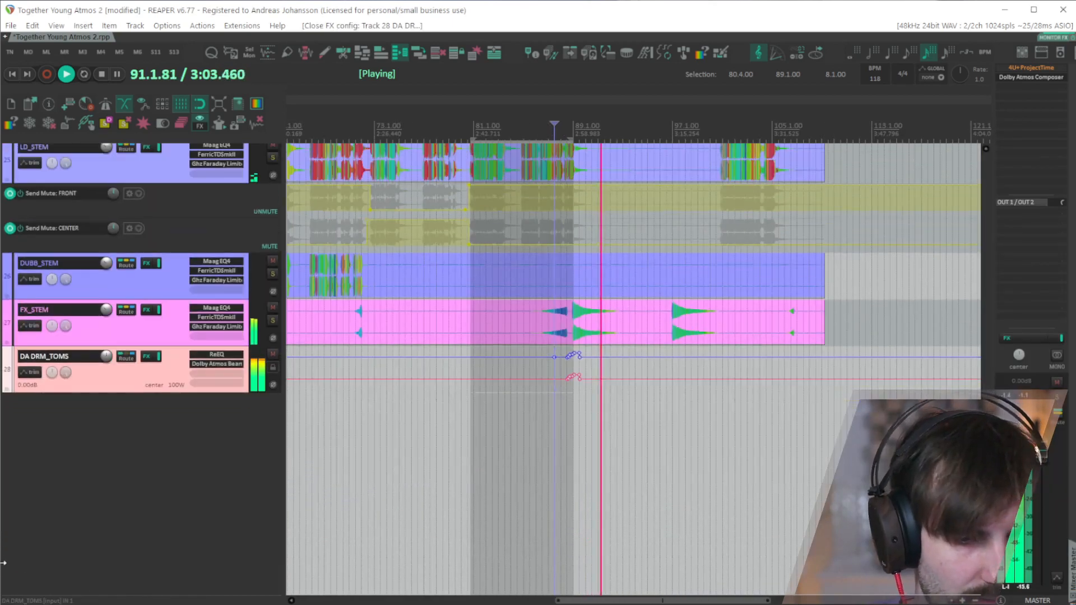
key(ctrl+s)
Step: Listen to PAD_STEM in solo after bar 93, unsolo it and stop playback
scroll(644, 430, up, 8)
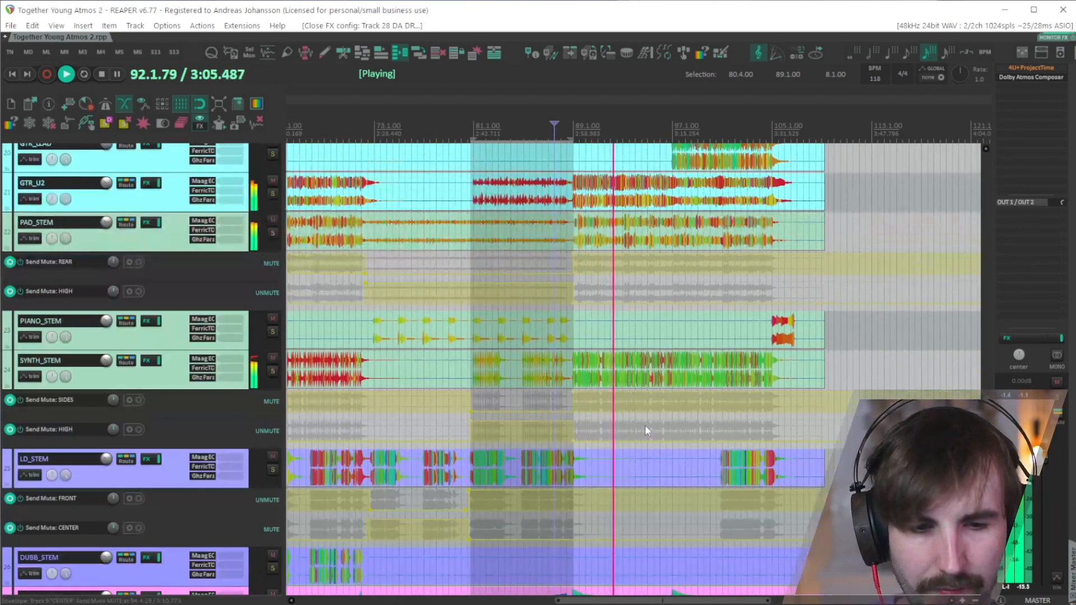
scroll(645, 429, up, 3)
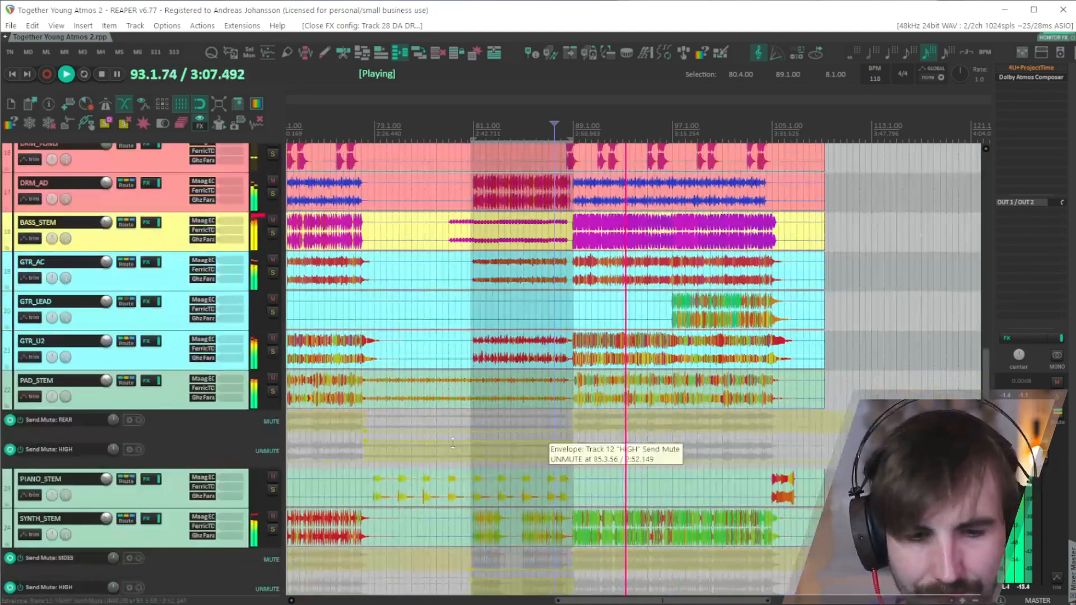
click(273, 391)
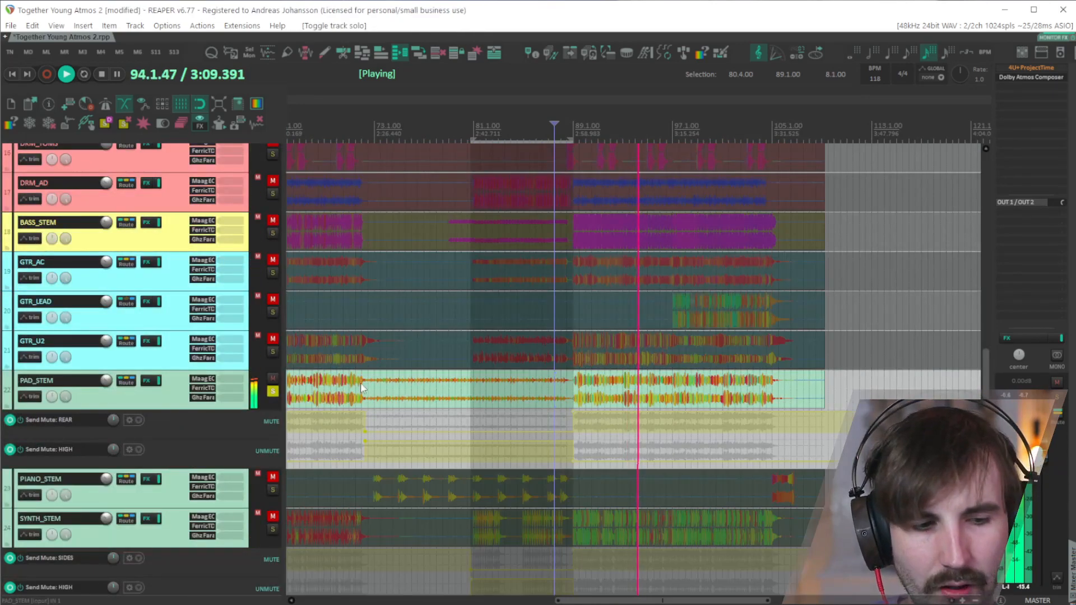
click(273, 393)
key(space)
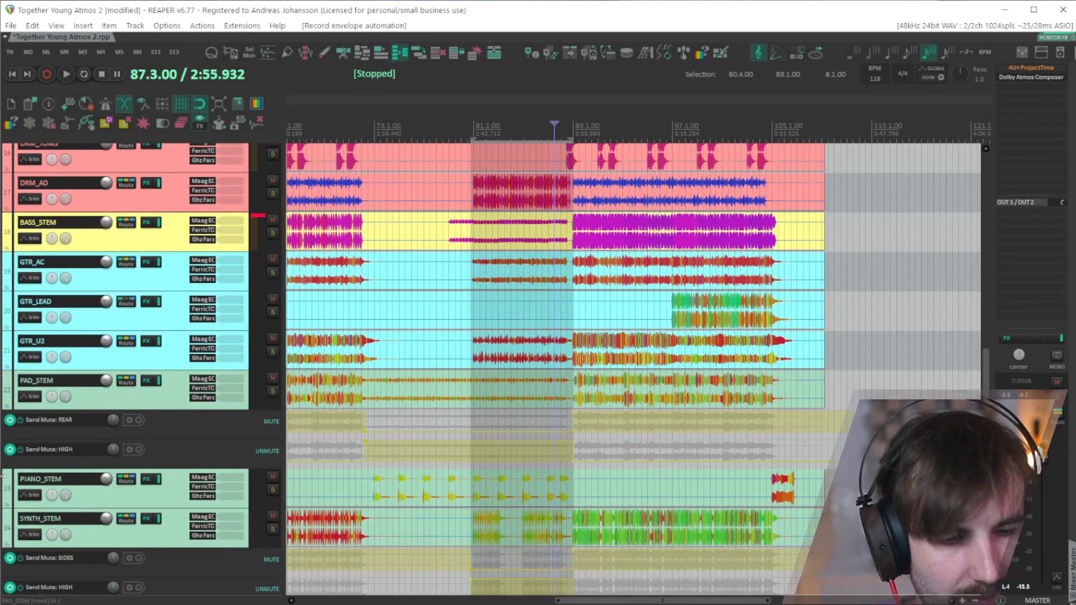
Step: Split the SYNTH_STEM item just before bar 89 and select its second part
scroll(4, 468, down, 4)
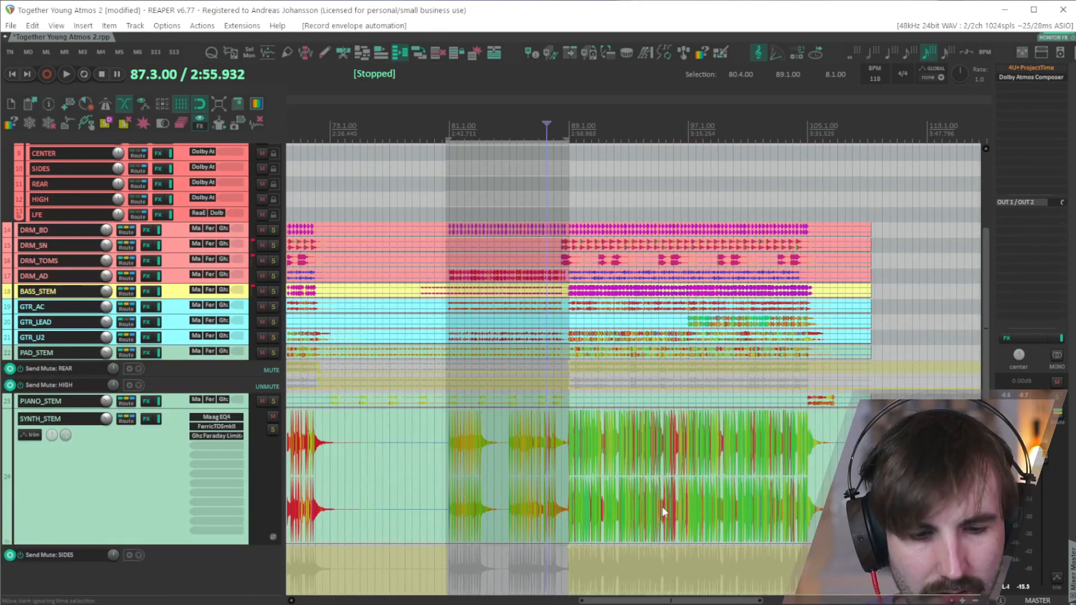
scroll(560, 512, up, 6)
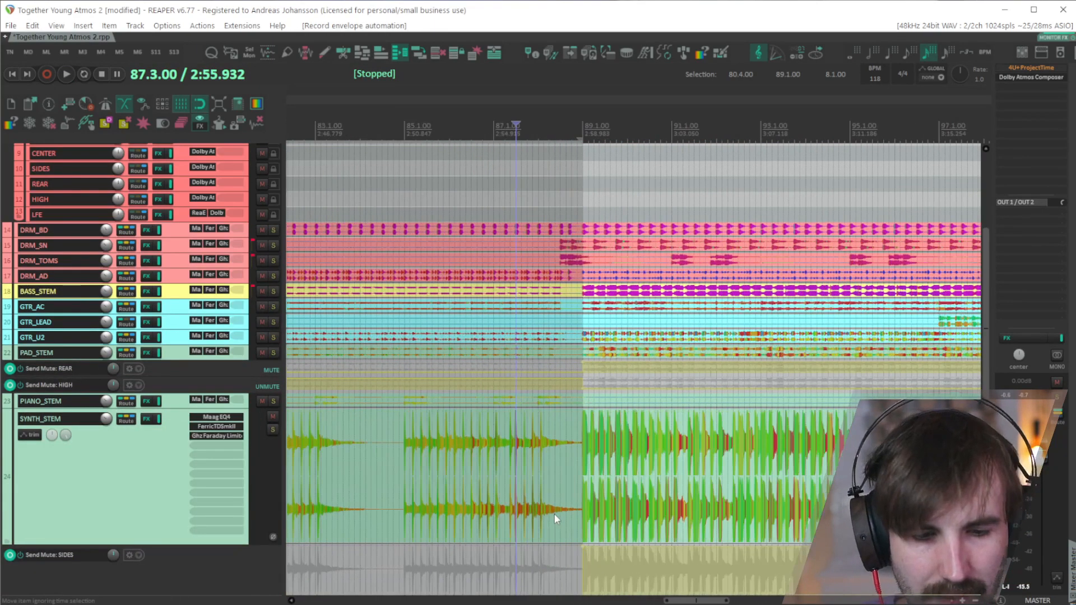
scroll(554, 513, down, 5)
scroll(434, 510, down, 3)
scroll(434, 510, up, 3)
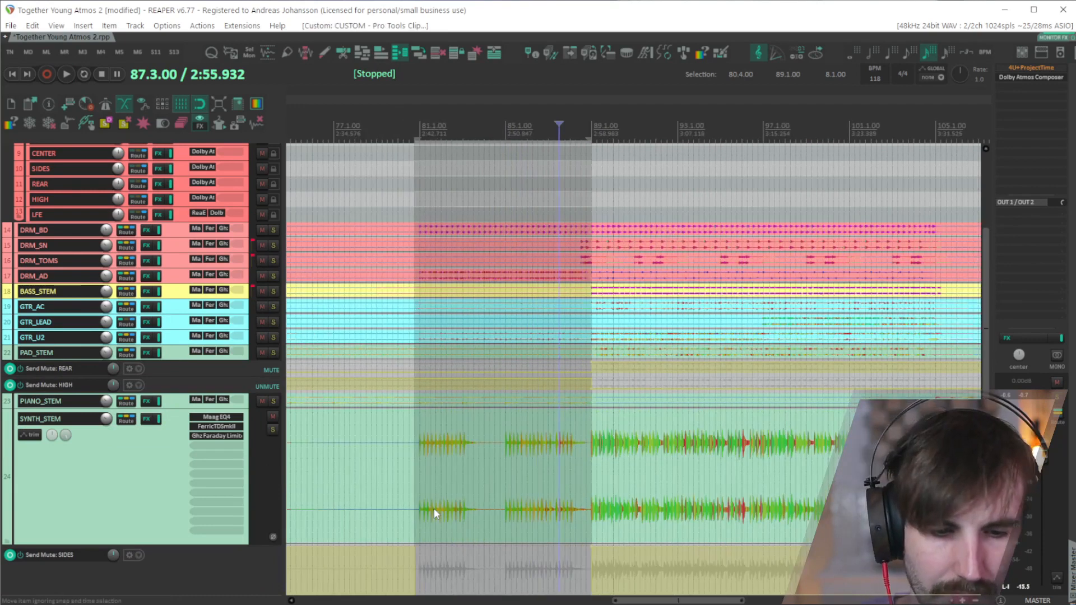
scroll(614, 447, right, 3)
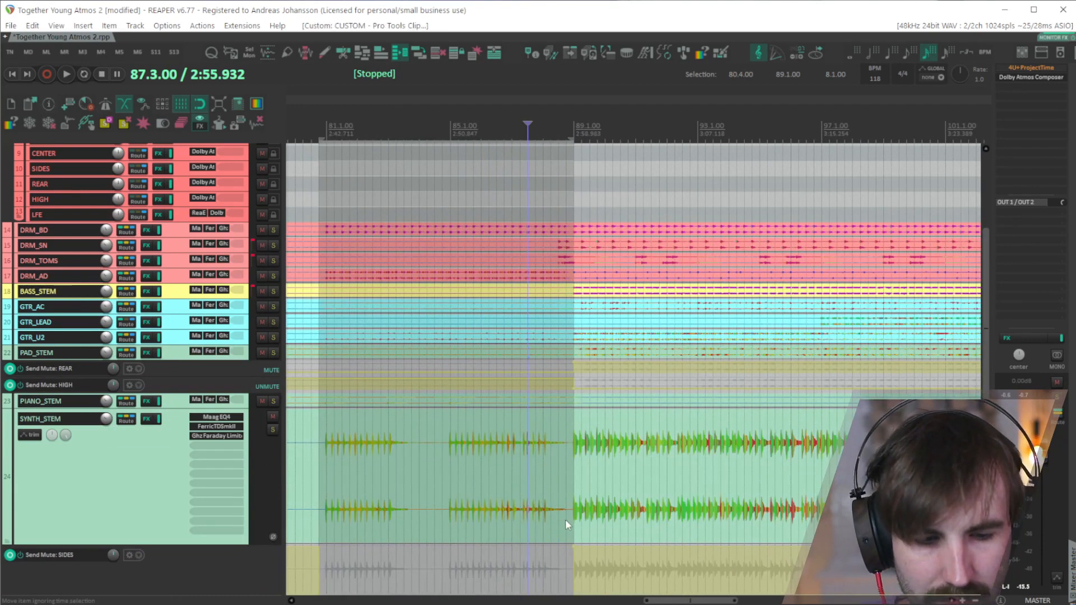
click(566, 520)
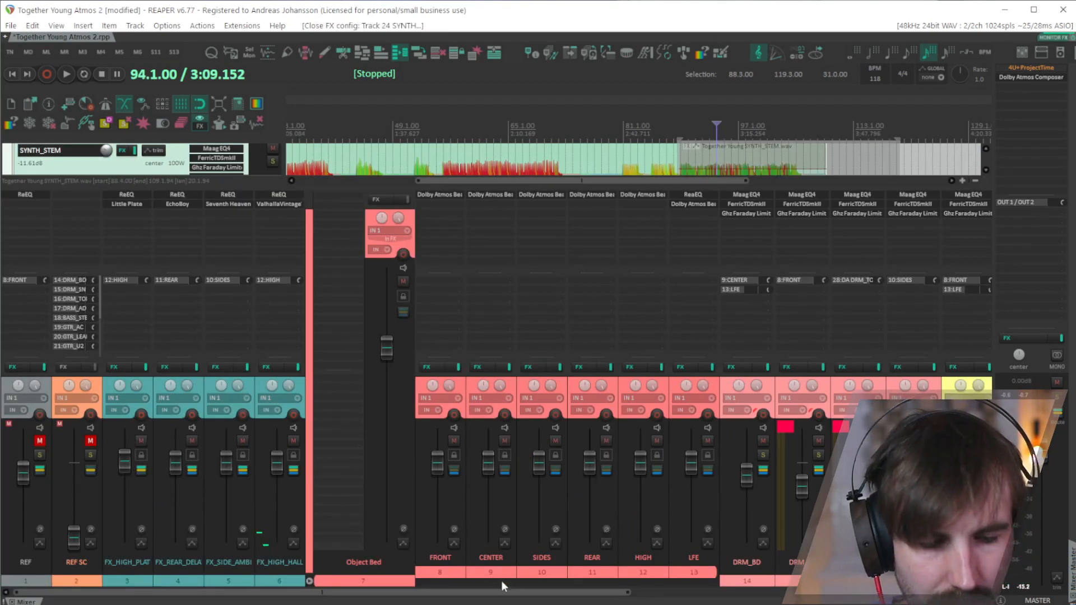
Step: Insert the Soundtoys Sie-Q equalizer as the last effect on the LD_STEM track
drag(502, 592, 852, 592)
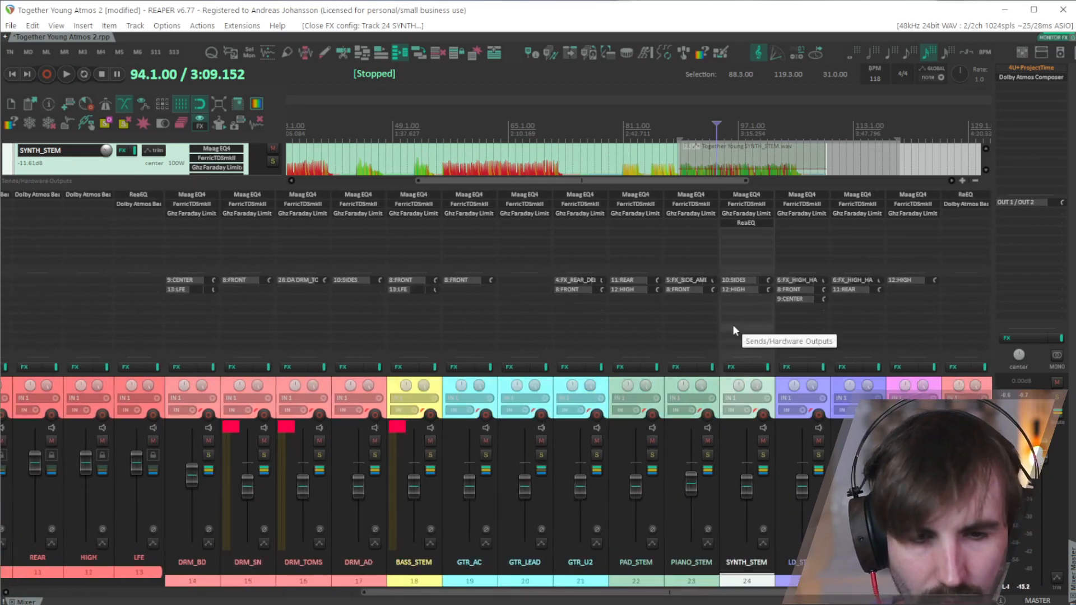
click(829, 291)
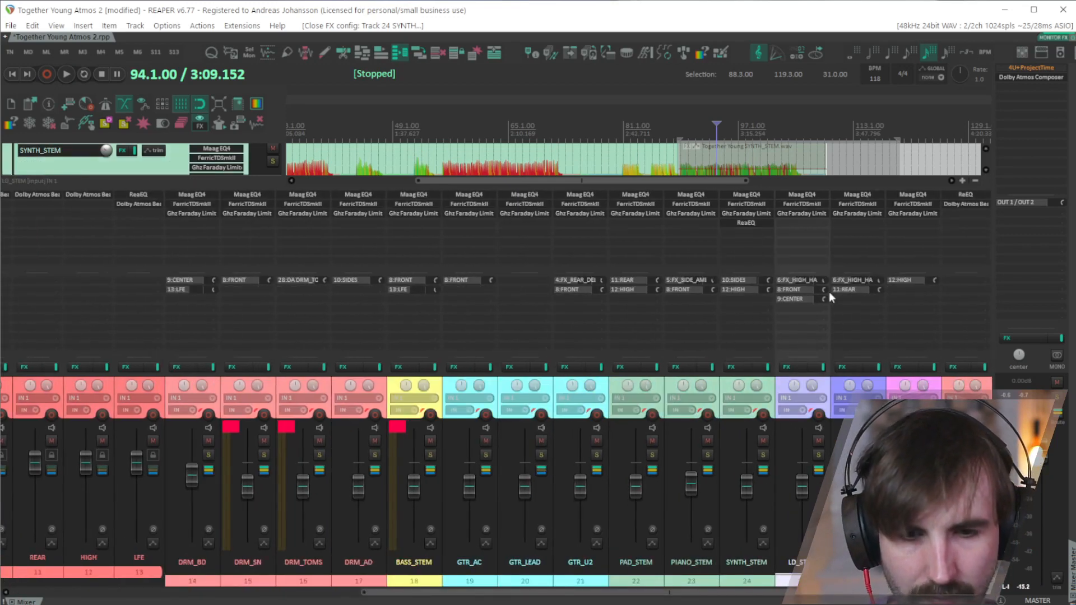
double_click(801, 237)
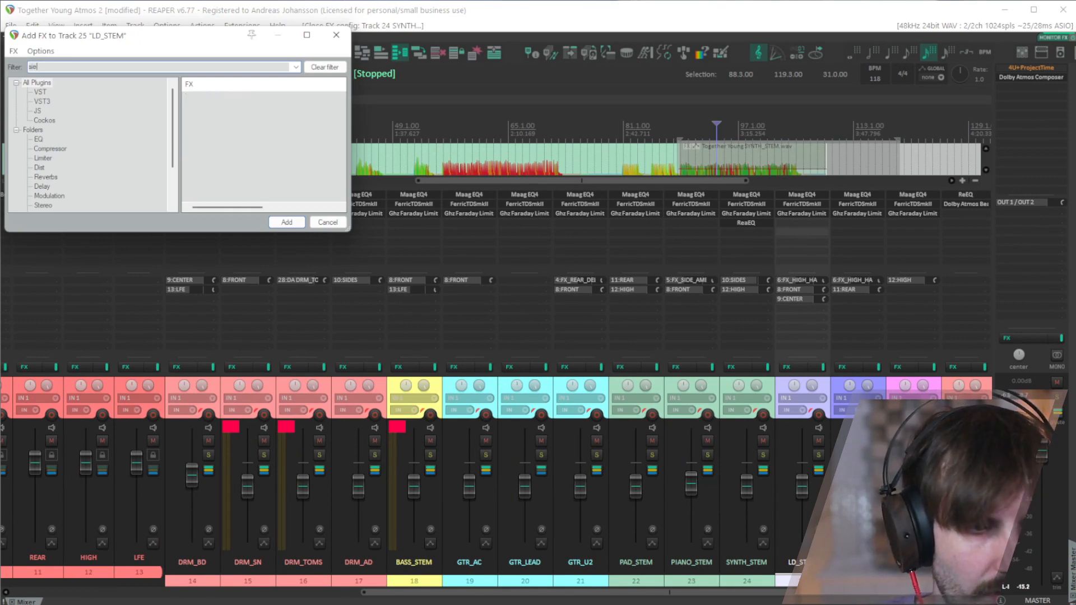
key(Down)
key(Return)
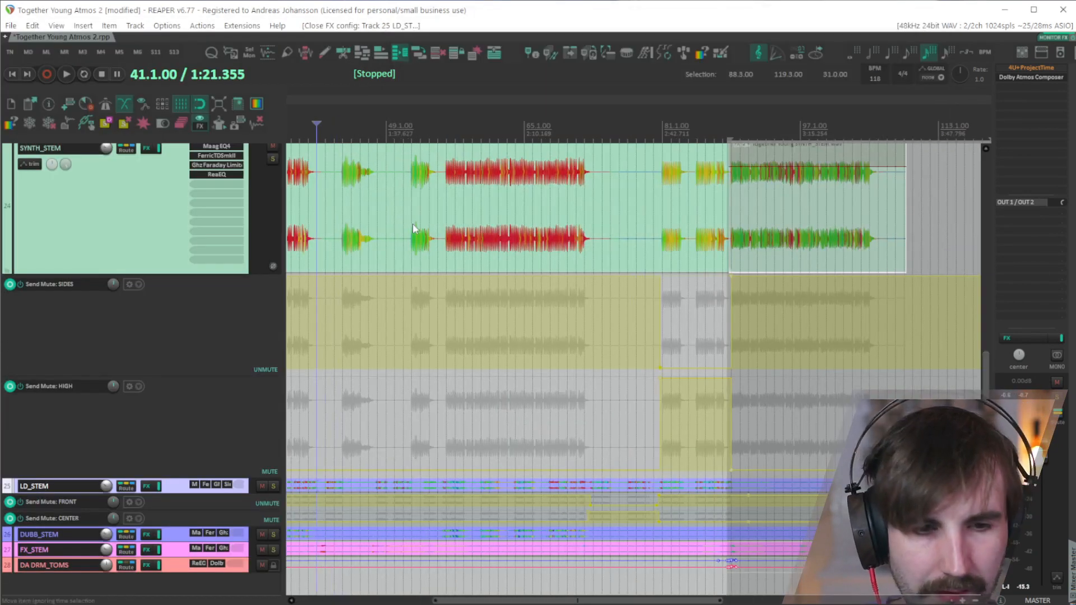
Step: Set the time selection from 72.1.00 to 89.1.00 and start playback at its beginning
scroll(604, 352, up, 2)
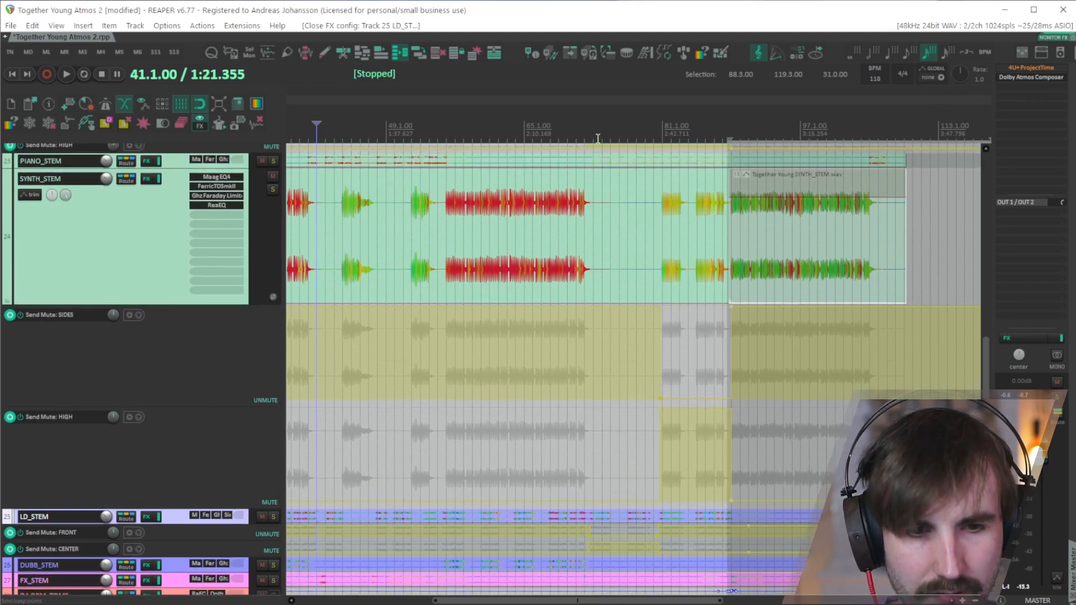
drag(587, 135, 731, 137)
key(space)
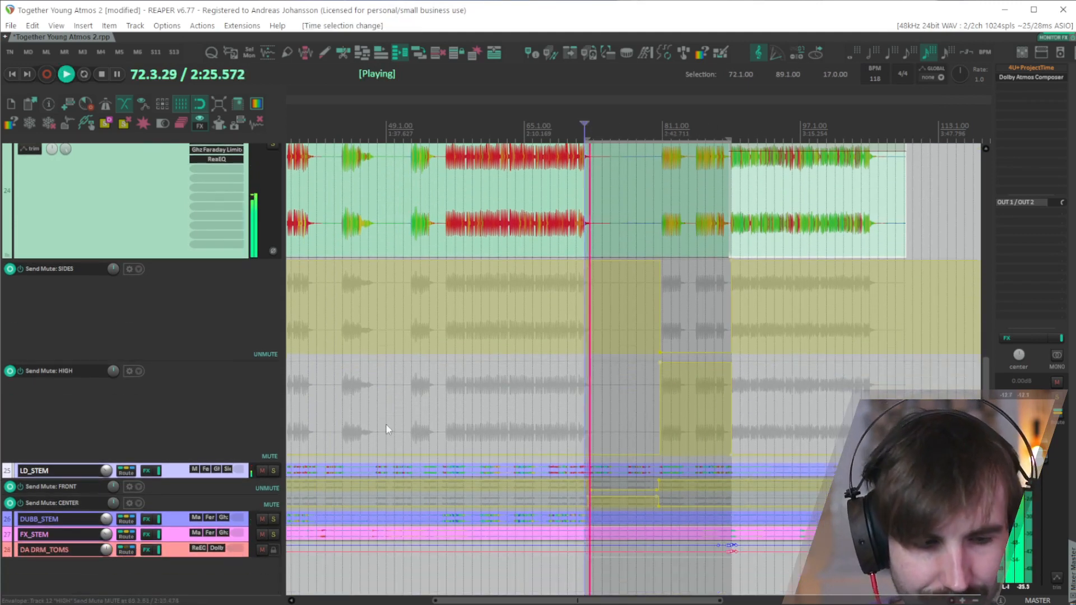
Step: Adjust the Sie-Q settings on LD_STEM, including Drive, while the breakdown plays, close the plugin and return to the arrangement
key(ctrl+m)
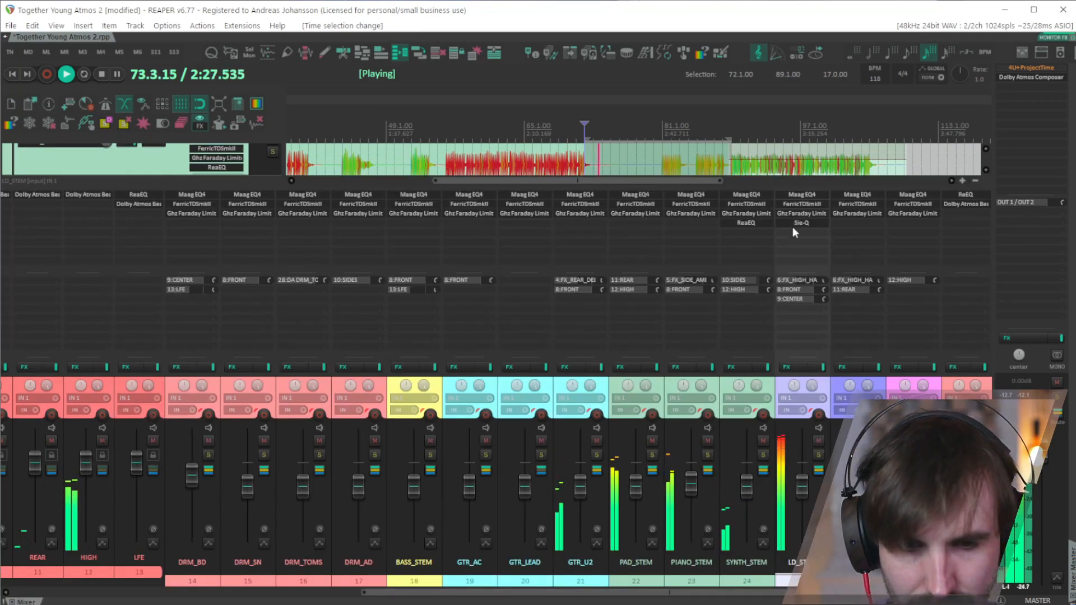
click(792, 224)
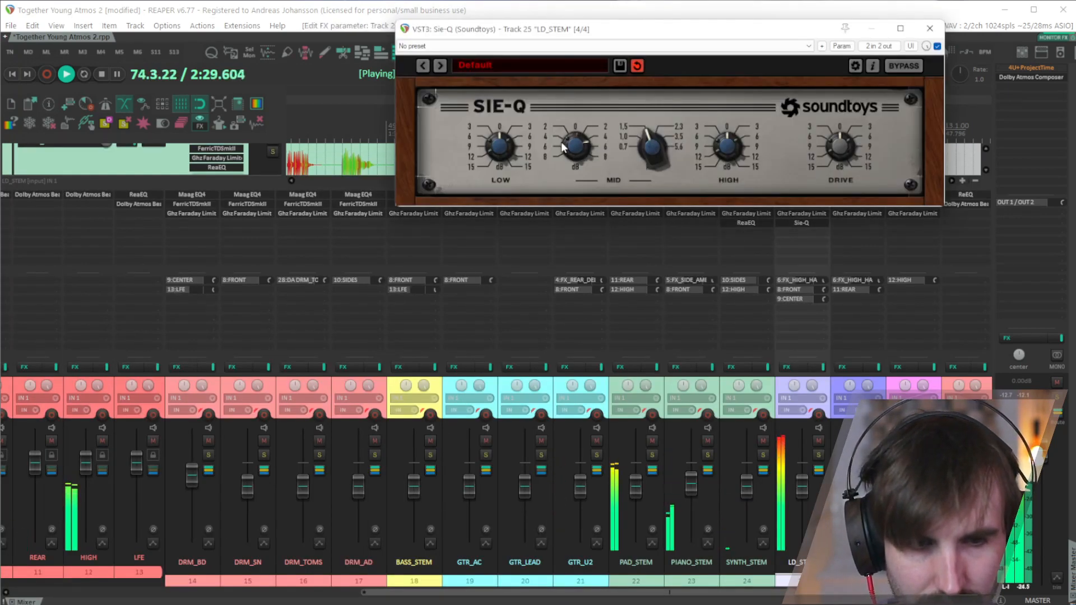
scroll(562, 143, down, 2)
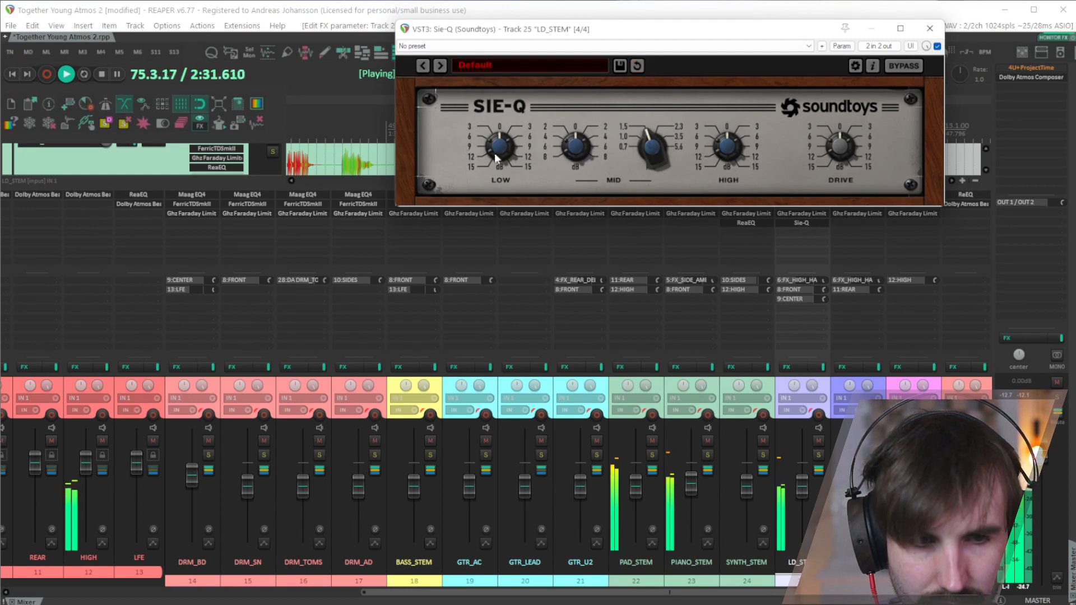
scroll(496, 156, up, 2)
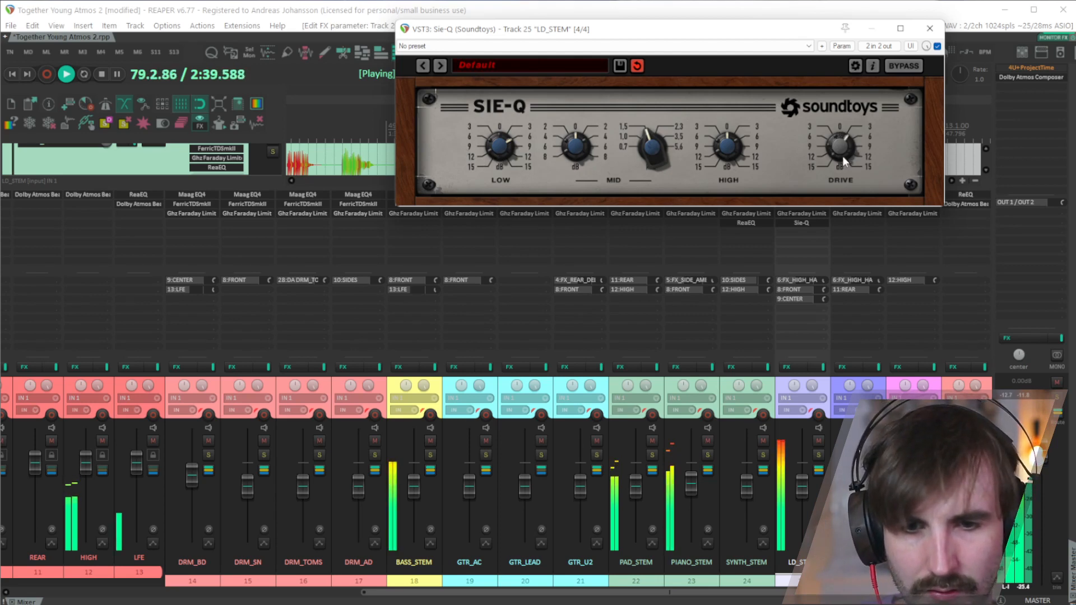
click(930, 28)
key(ctrl+m)
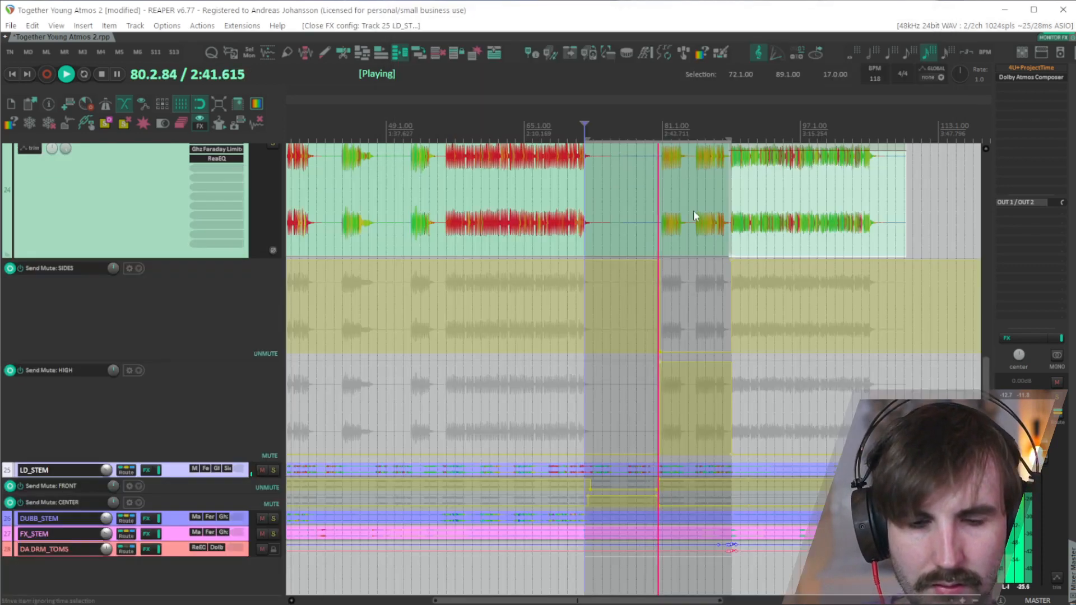
Step: Save the project and reduce all tracks to a compact height in the arrangement
scroll(629, 392, left, 3)
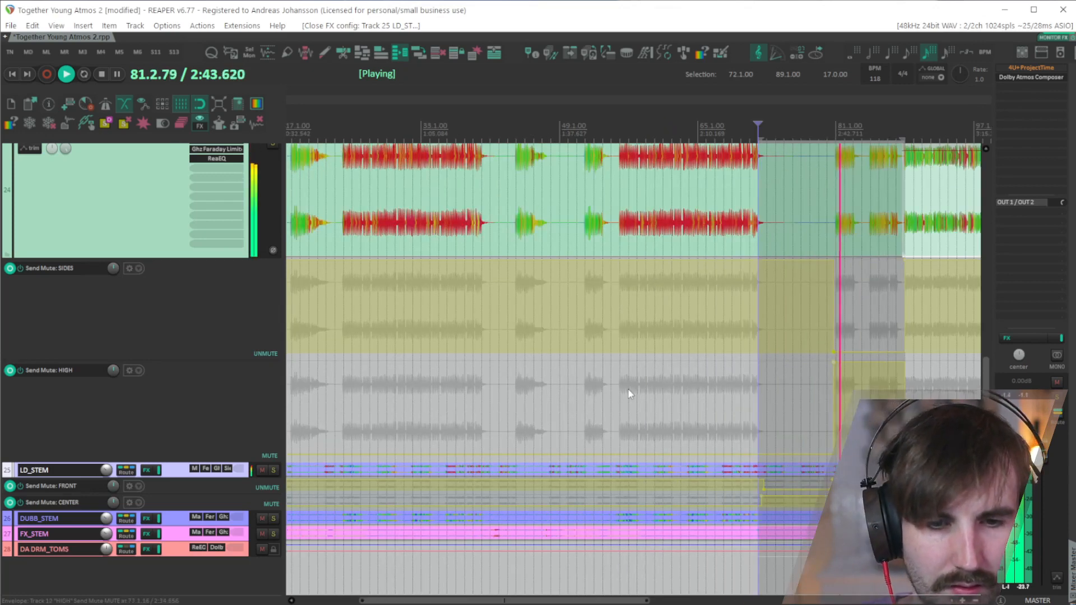
scroll(628, 389, right, 4)
key(ctrl+s)
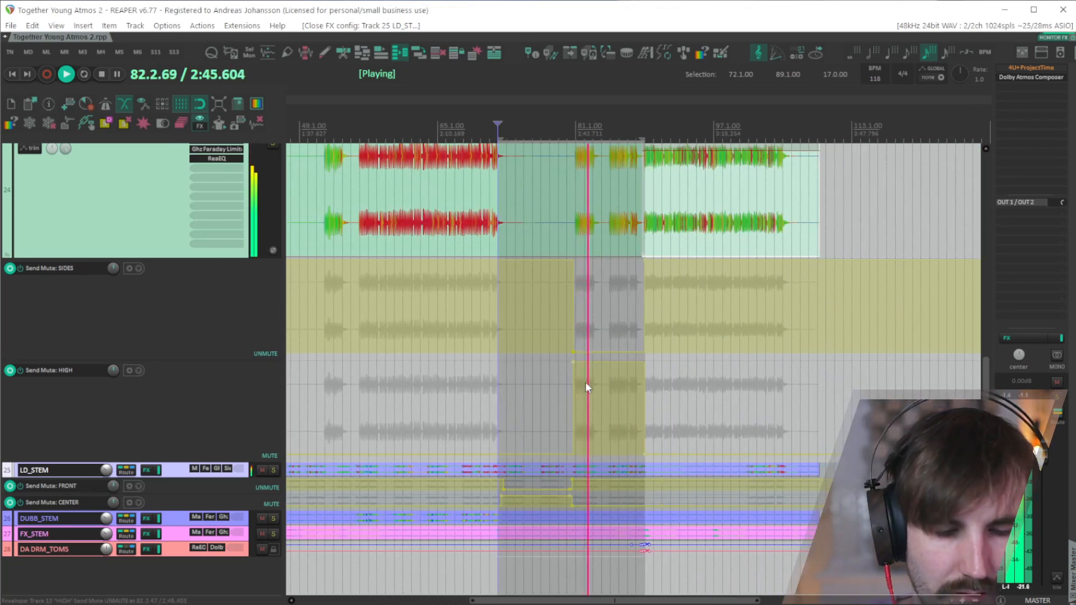
key(ctrl+m)
key(ctrl+m)
key(grave)
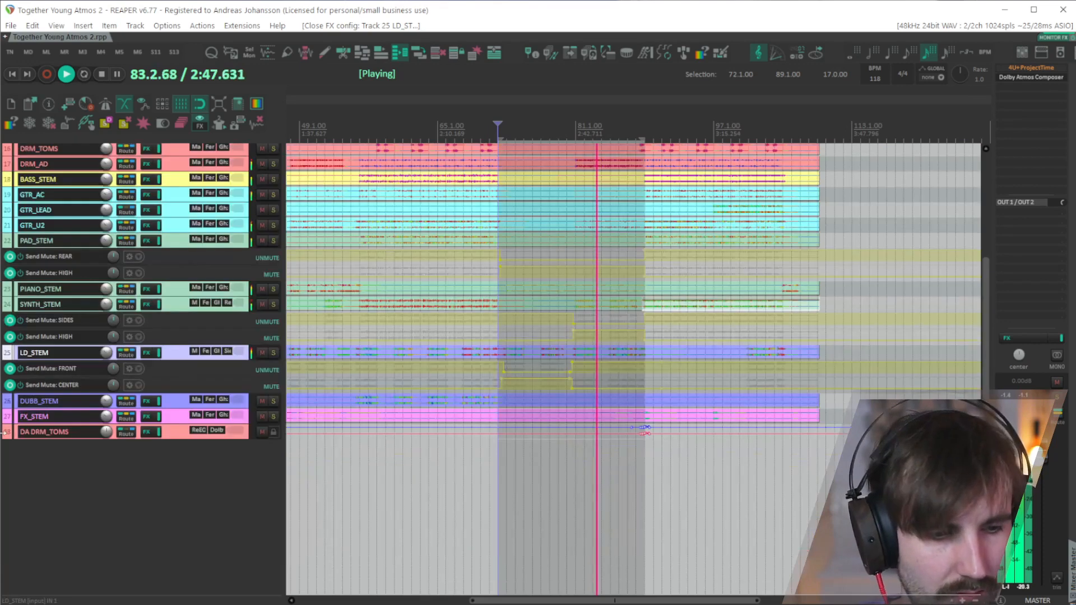
Step: Listen to the full mix through the breakdown's end and past bar 89, and stop playback
scroll(546, 455, up, 5)
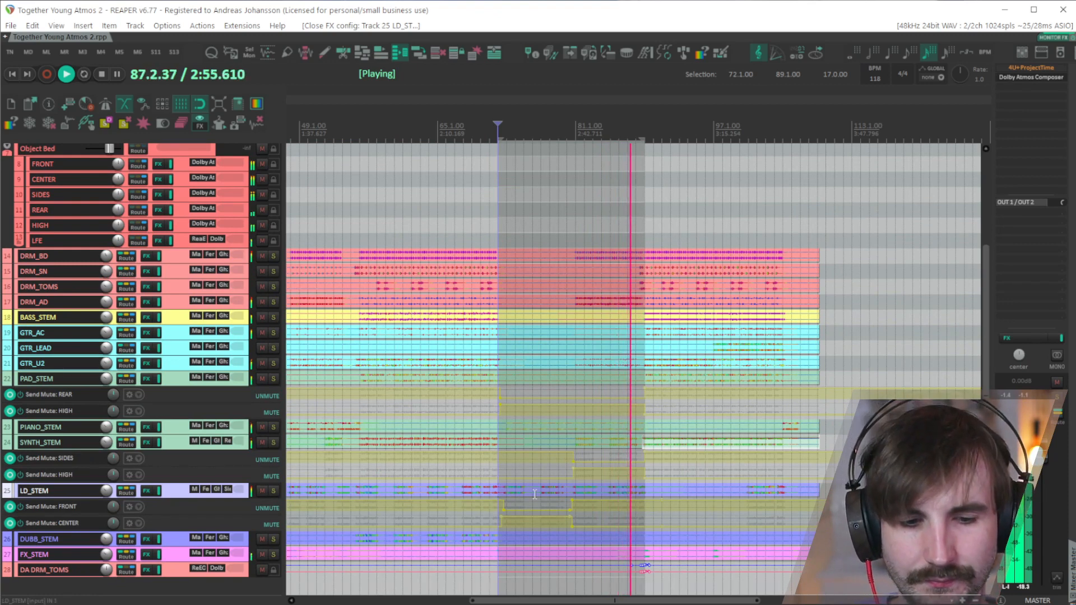
scroll(691, 482, up, 3)
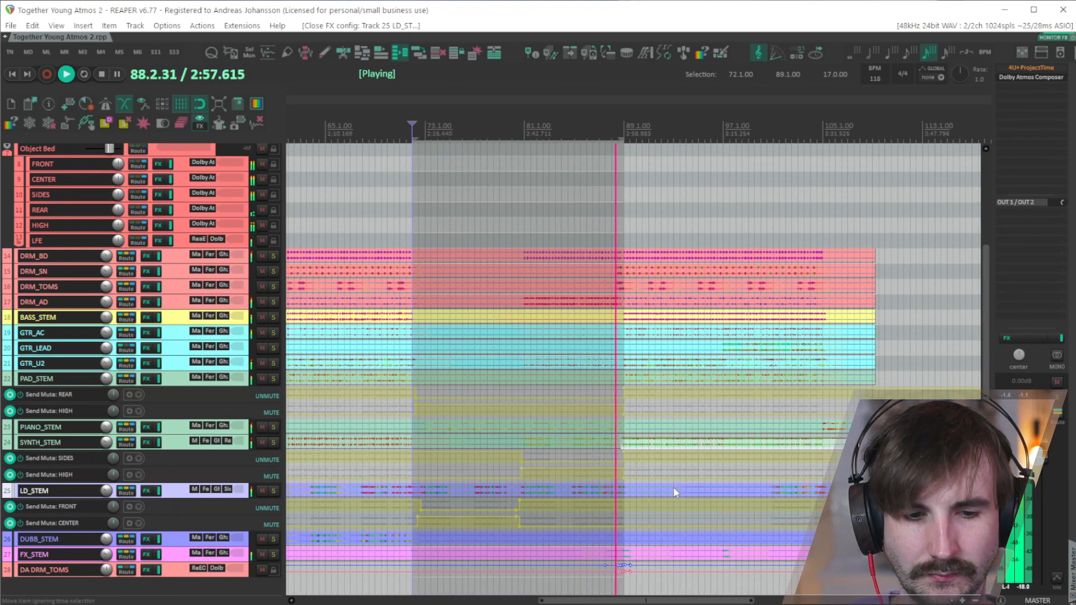
scroll(671, 489, up, 2)
key(space)
scroll(671, 486, down, 4)
scroll(675, 487, left, 4)
scroll(678, 487, right, 4)
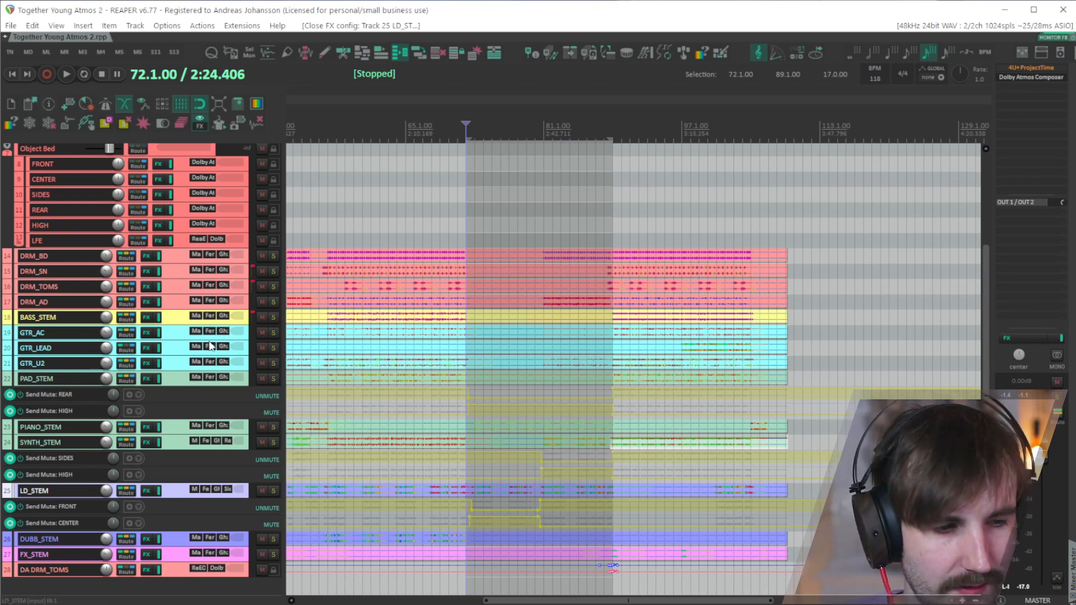
Step: Solo the GTR_LEAD track and play its lead guitar part from 97.1.00
click(673, 351)
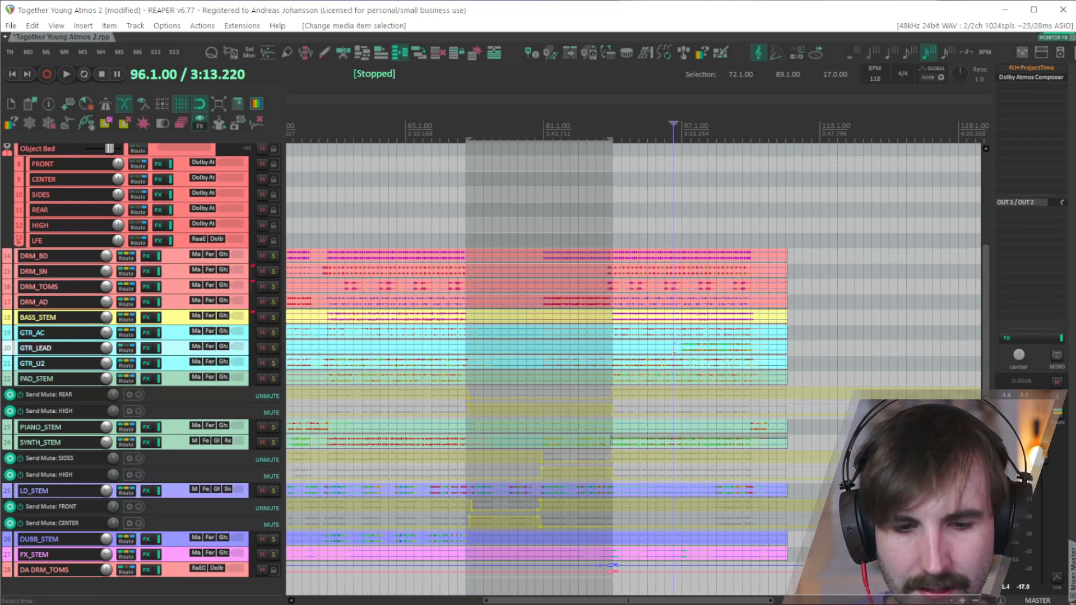
scroll(674, 351, up, 3)
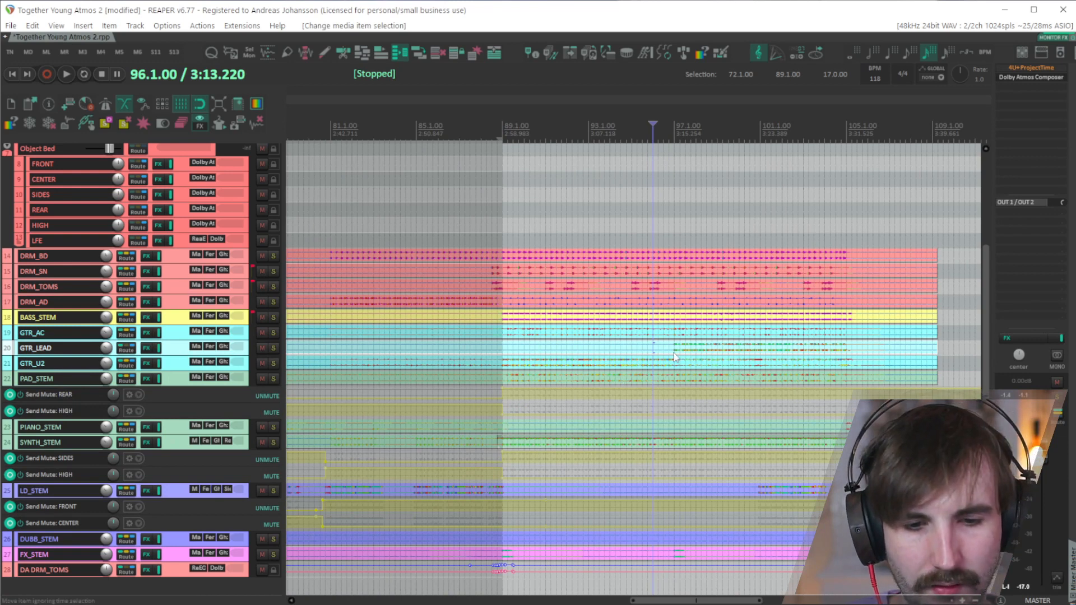
click(273, 348)
key(space)
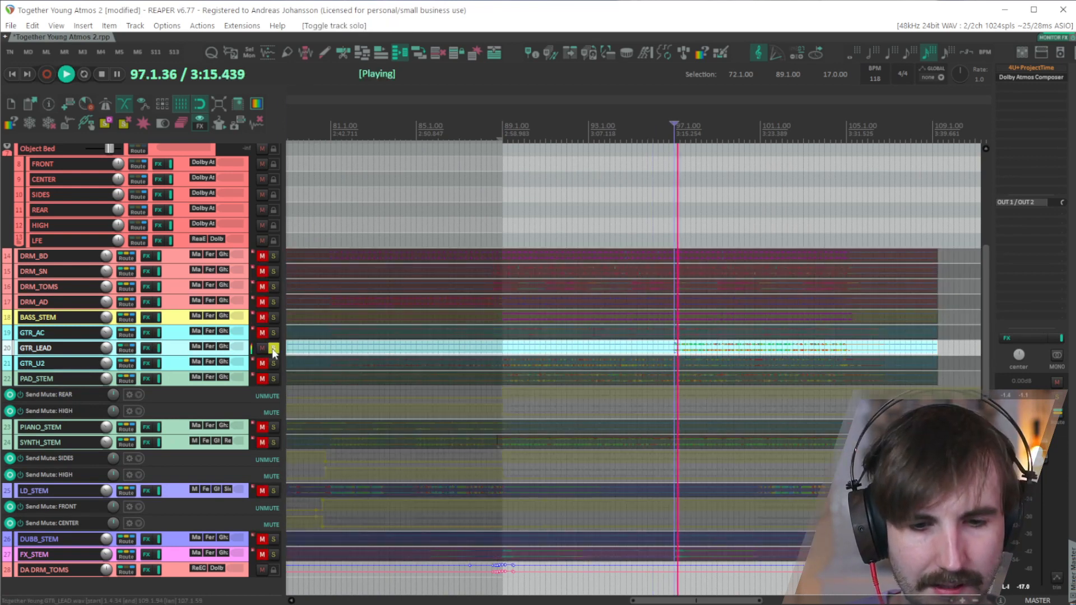
Step: Route GTR_LEAD to the FRONT bed by duplicating a neighbouring guitar track's send, and stop playback
key(ctrl+m)
scroll(571, 597, left, 5)
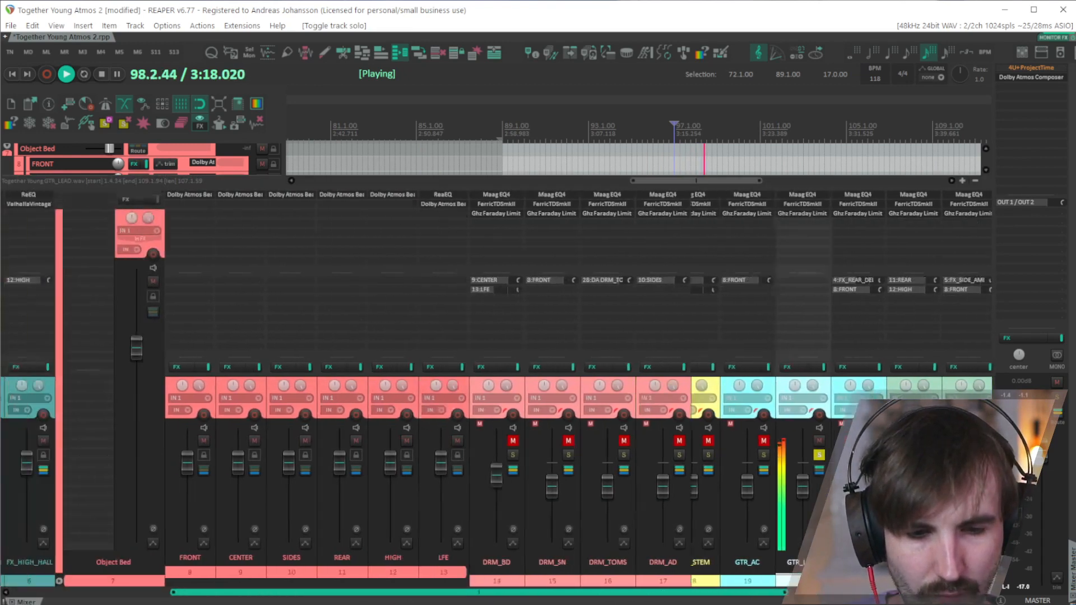
drag(891, 292, 888, 292)
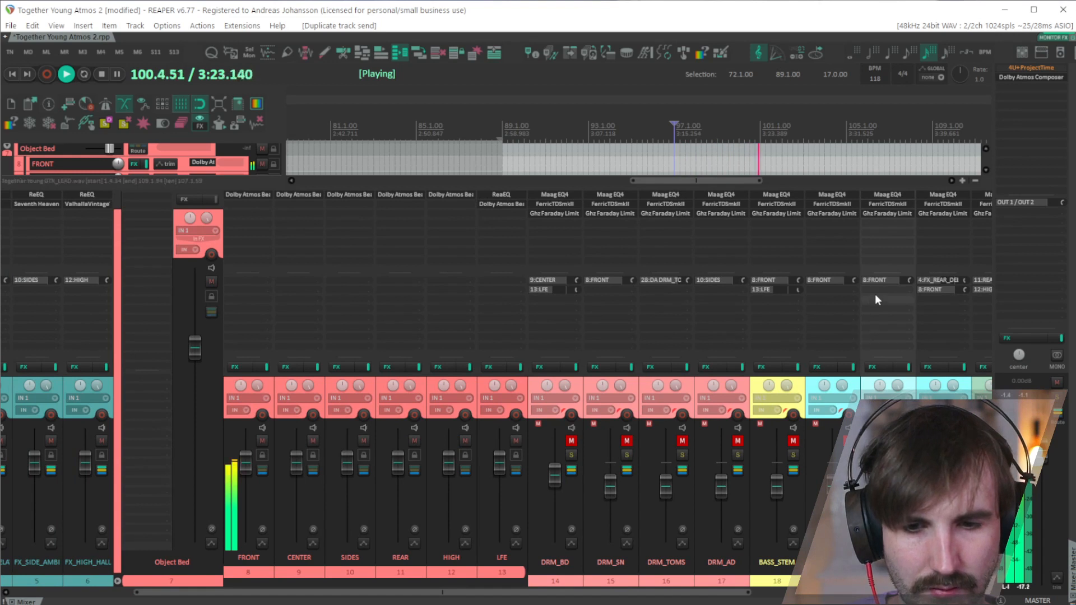
key(space)
Step: Add a send from GTR_LEAD to FX_REAR_DELAY and adjust its level while playing from 97.1.00
drag(887, 289, 36, 505)
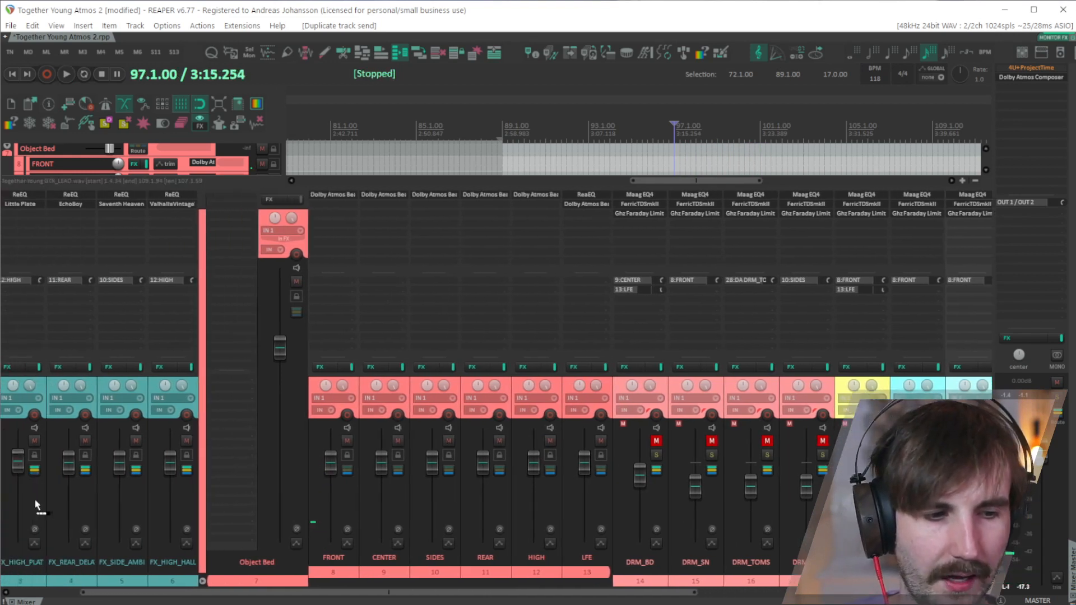
drag(38, 350, 75, 322)
key(space)
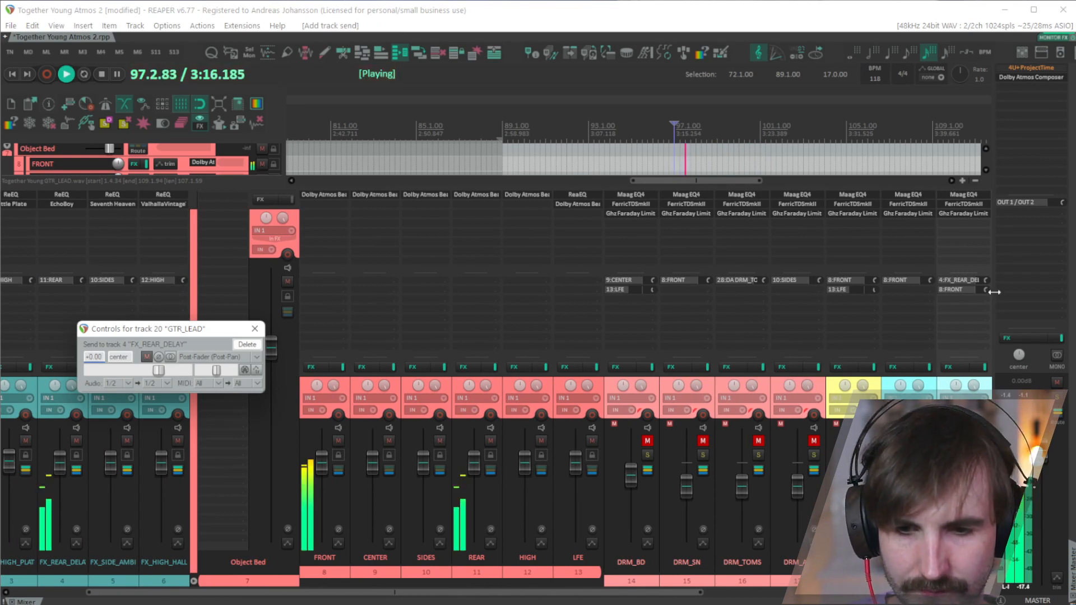
drag(987, 280, 975, 304)
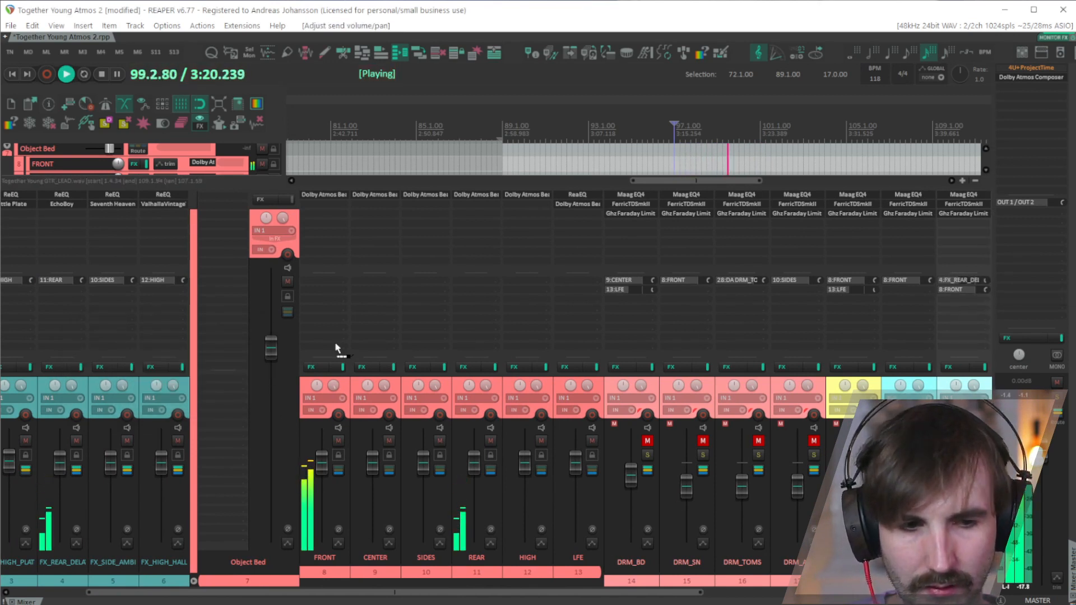
Step: Add a send from GTR_LEAD to FX_HIGH_PLATE, lower its level during playback and close the send controls
scroll(335, 348, left, 2)
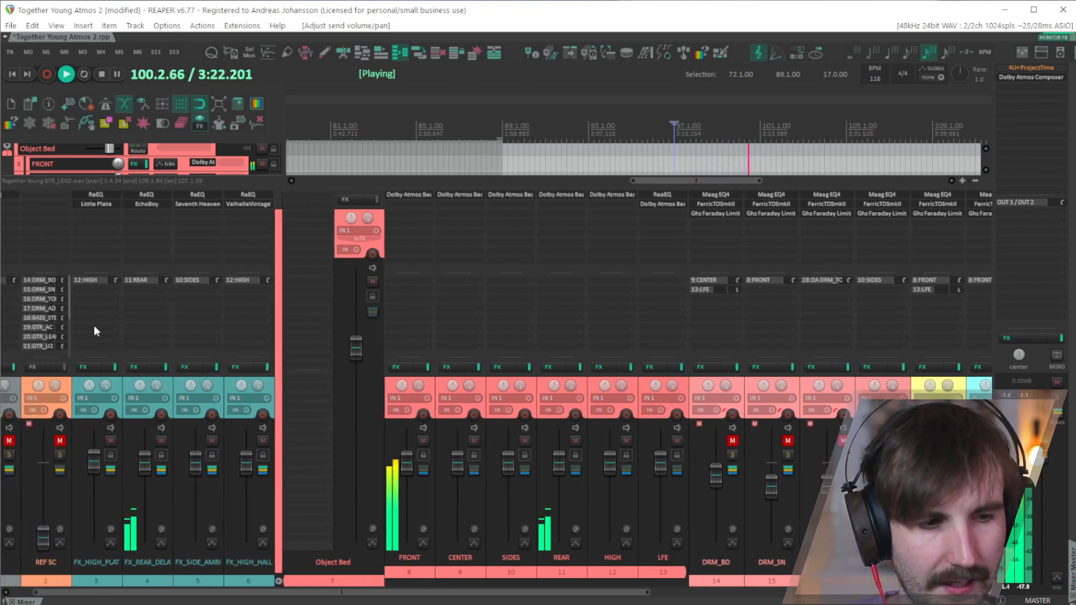
drag(94, 326, 95, 326)
drag(174, 379, 154, 394)
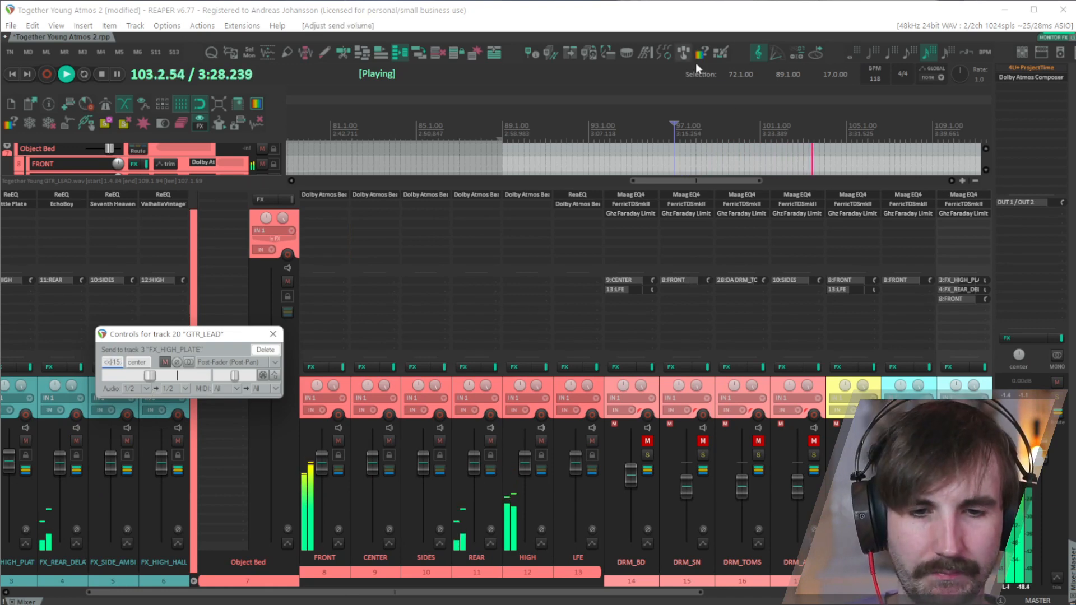
click(717, 12)
Step: Return to the arrangement, unsolo GTR_LEAD and play the full mix from 97.1.00
key(ctrl+m)
scroll(765, 364, down, 2)
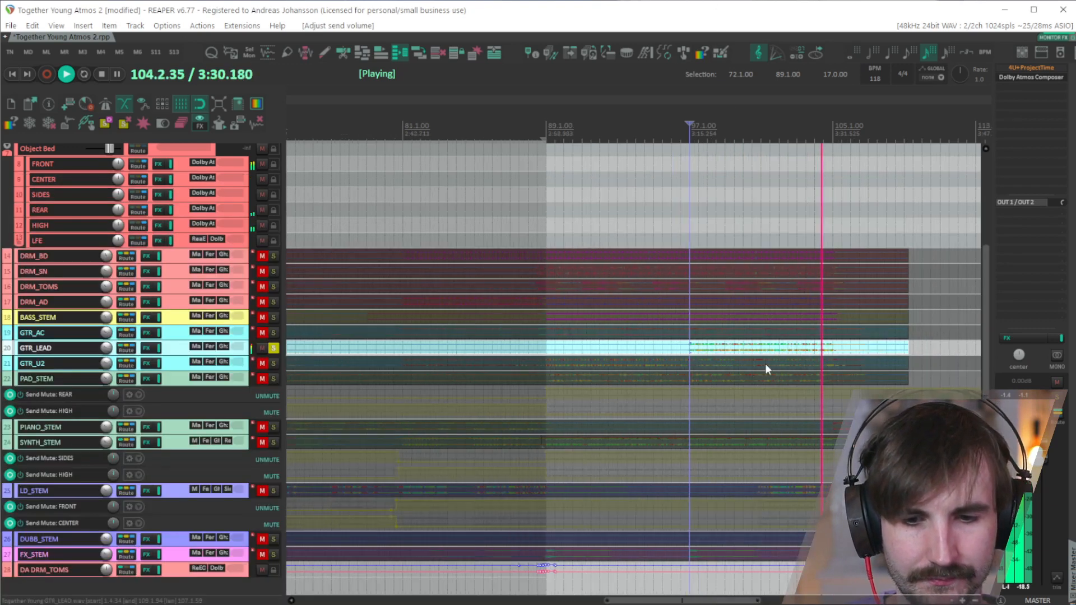
click(273, 348)
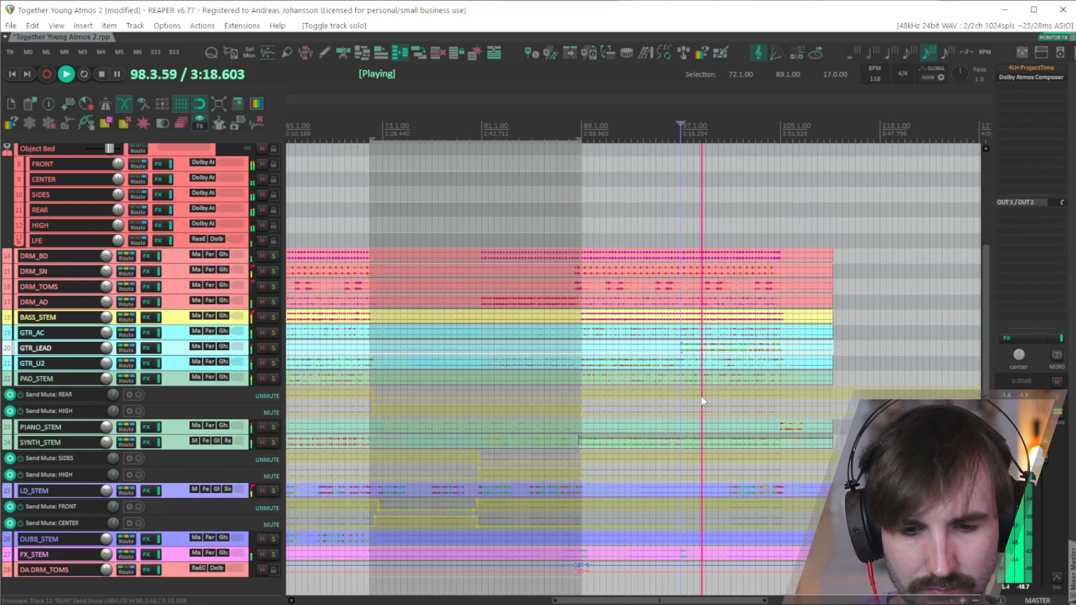
scroll(722, 403, down, 1)
click(752, 408)
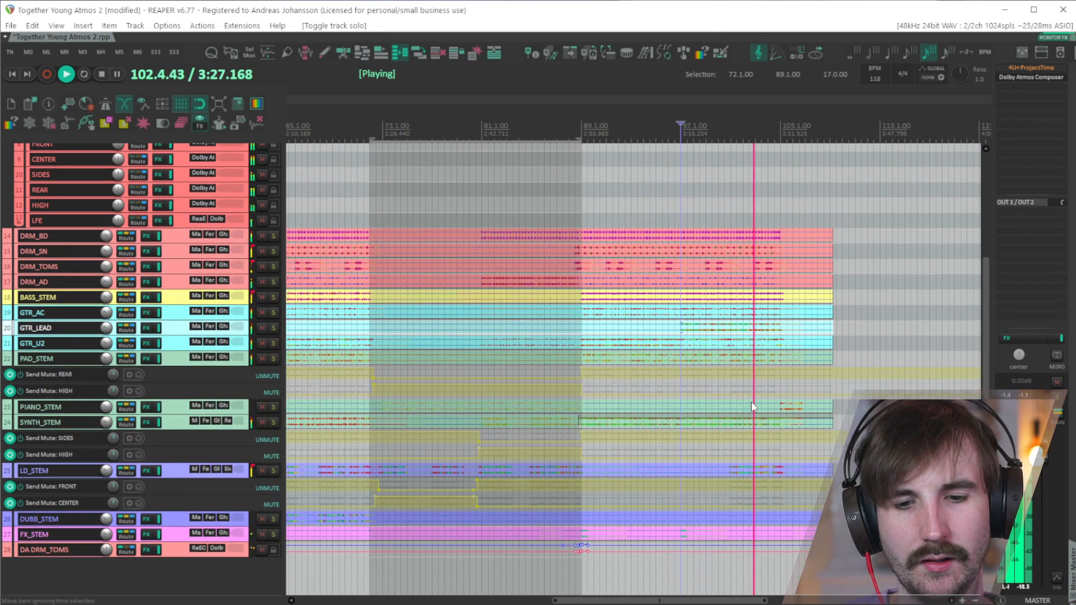
Step: Stop playback, enlarge the PIANO_STEM track and show its mute envelope for the send to FRONT
key(space)
scroll(779, 418, up, 1)
scroll(779, 419, up, 1)
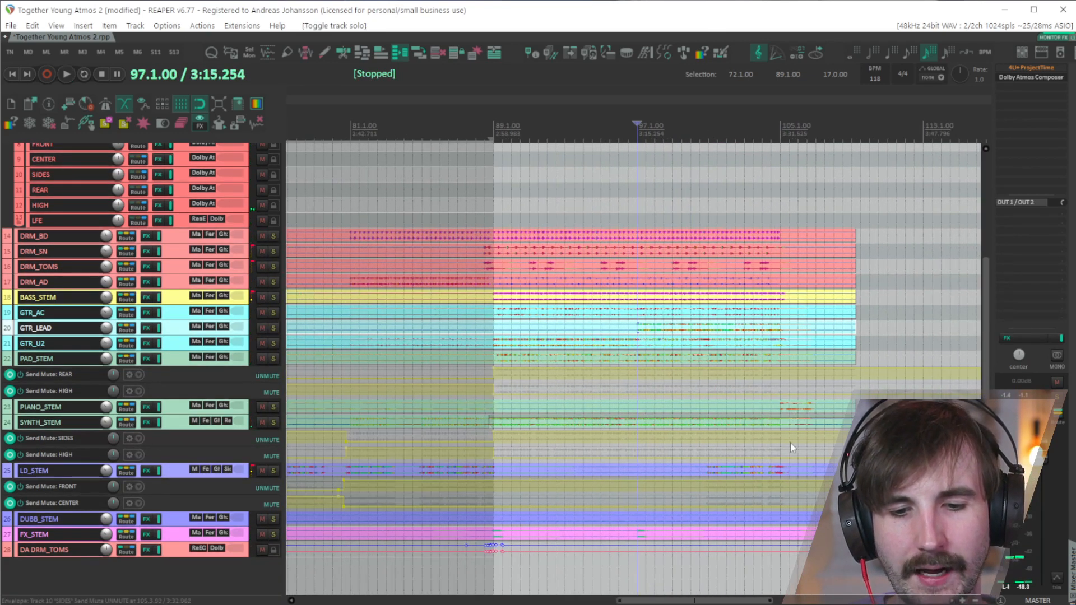
drag(167, 414, 165, 449)
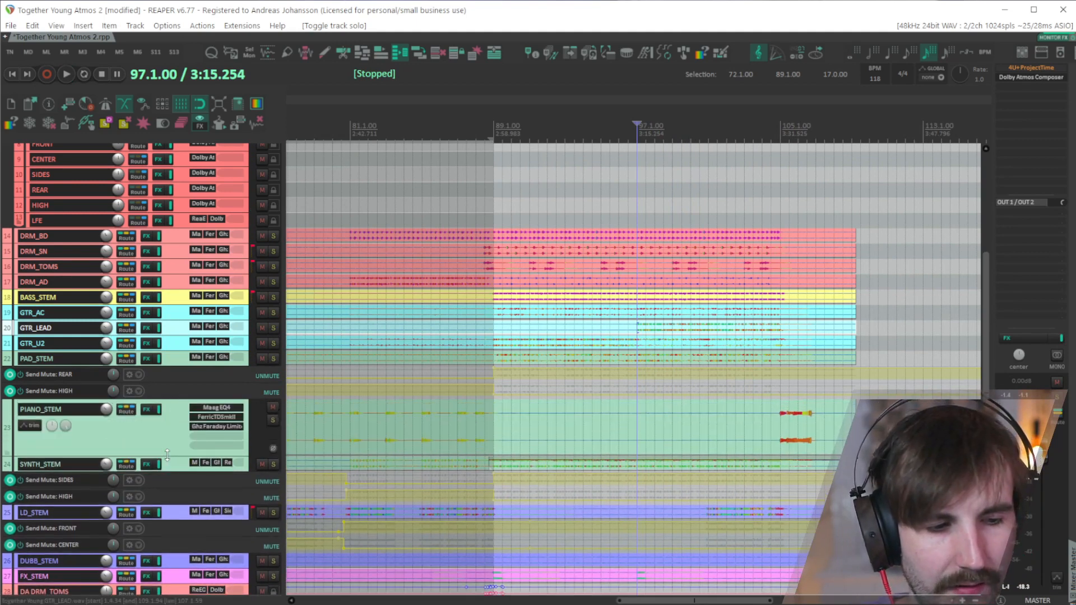
click(166, 449)
click(35, 430)
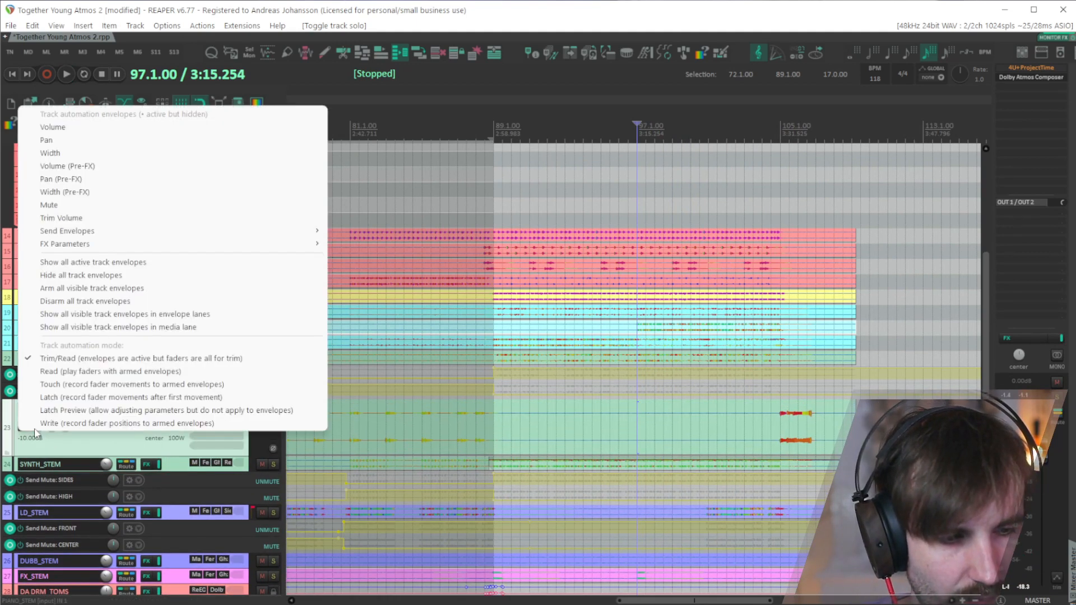
mouse_move(171, 232)
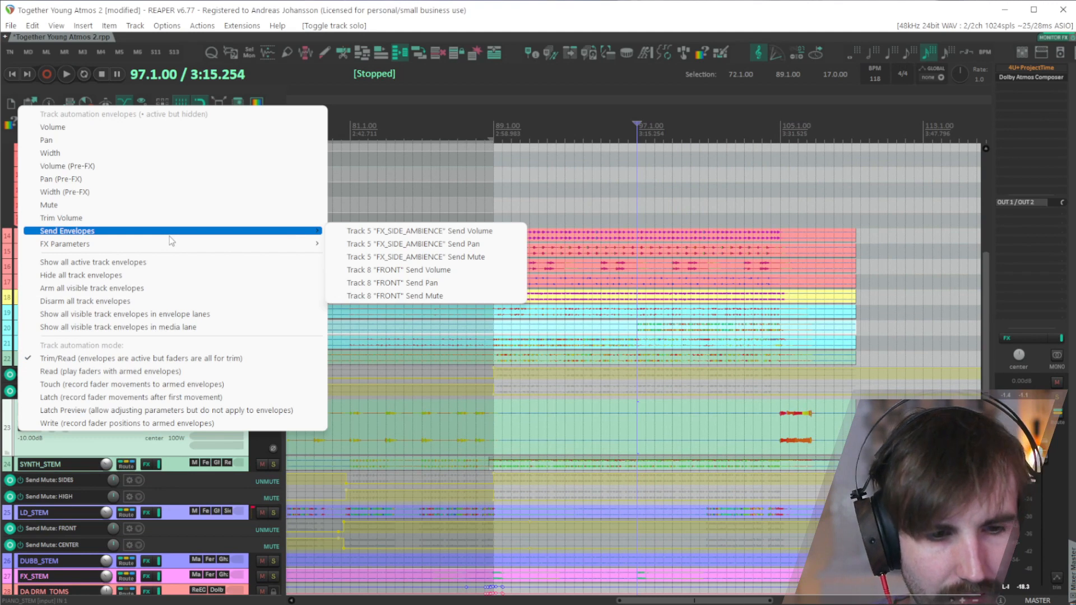
click(476, 297)
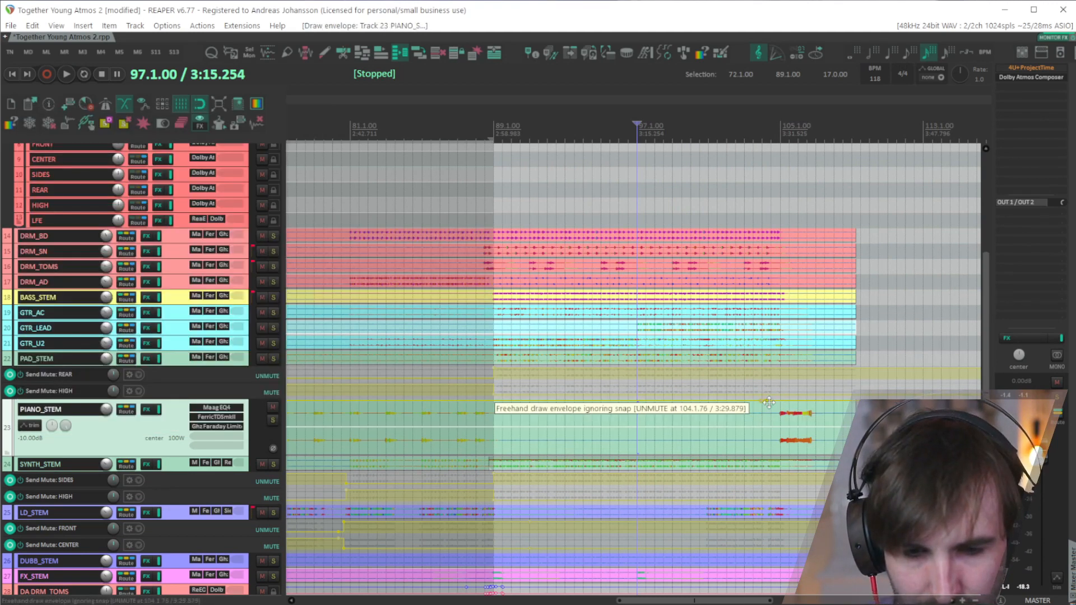
Step: Draw a mute on PIANO_STEM's FRONT send envelope from about bar 104 onward, just before the final piano part
drag(768, 403, 771, 513)
scroll(758, 476, down, 1)
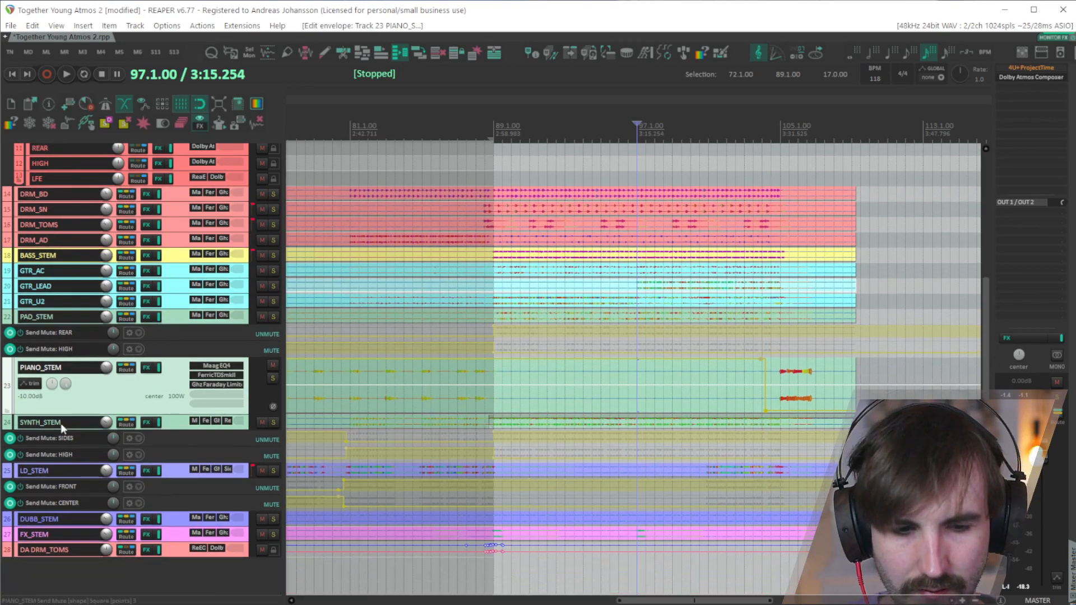
scroll(63, 429, up, 2)
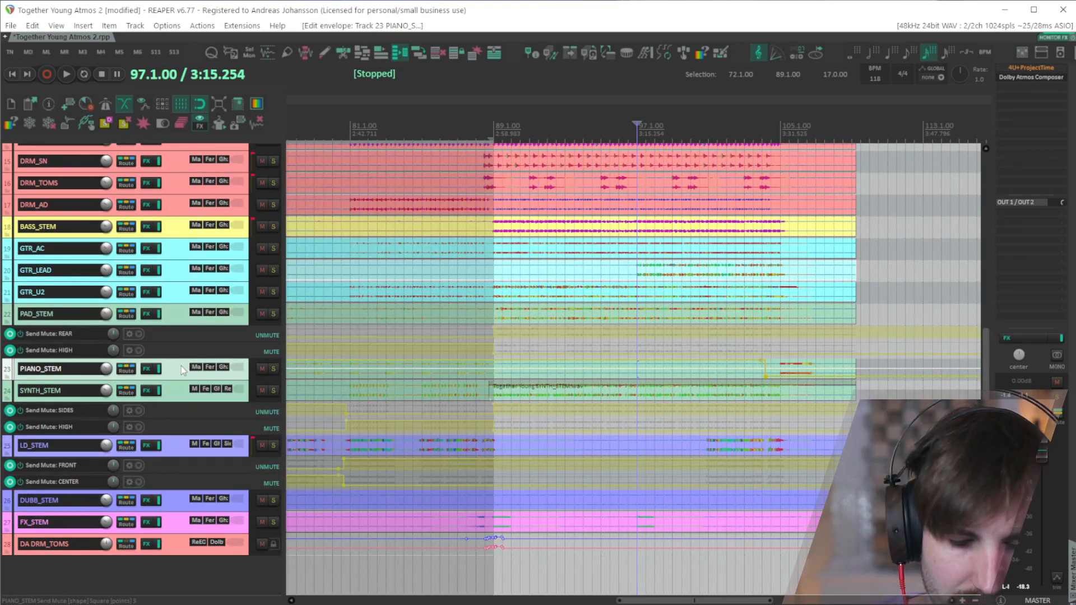
Step: Find the "beam" action and run it to create a Dolby Atmos Beam object track for PIANO_STEM, and audition it from 104.1.00
key(question)
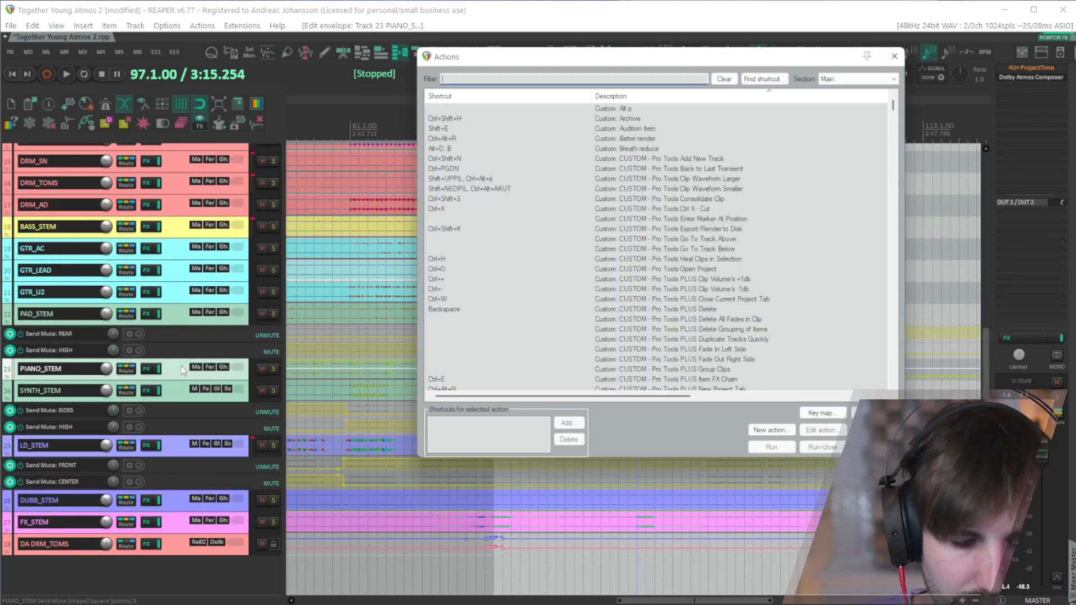
text(beam)
key(Down)
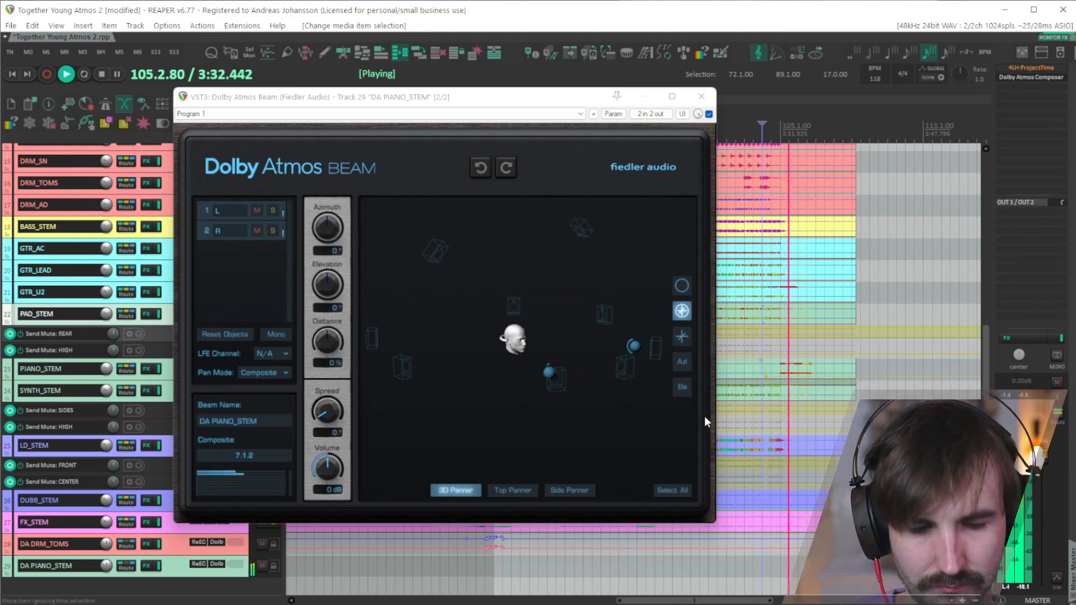
key(space)
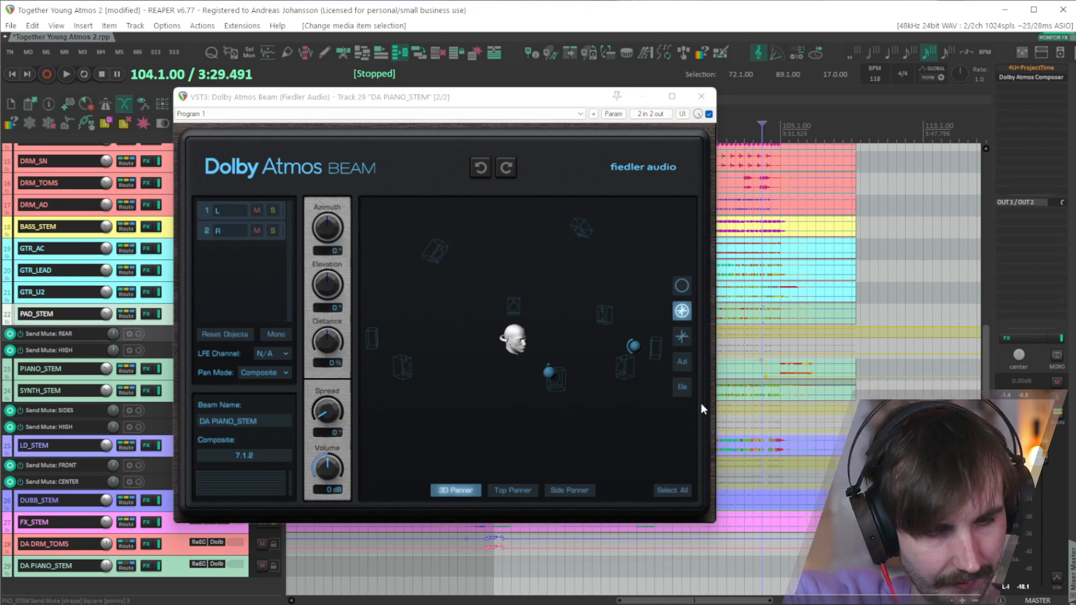
Step: Select both the L and R objects in the piano's Beam, with DA PIANO_STEM in latch mode, and start playback from 104.1.00
drag(644, 424, 512, 344)
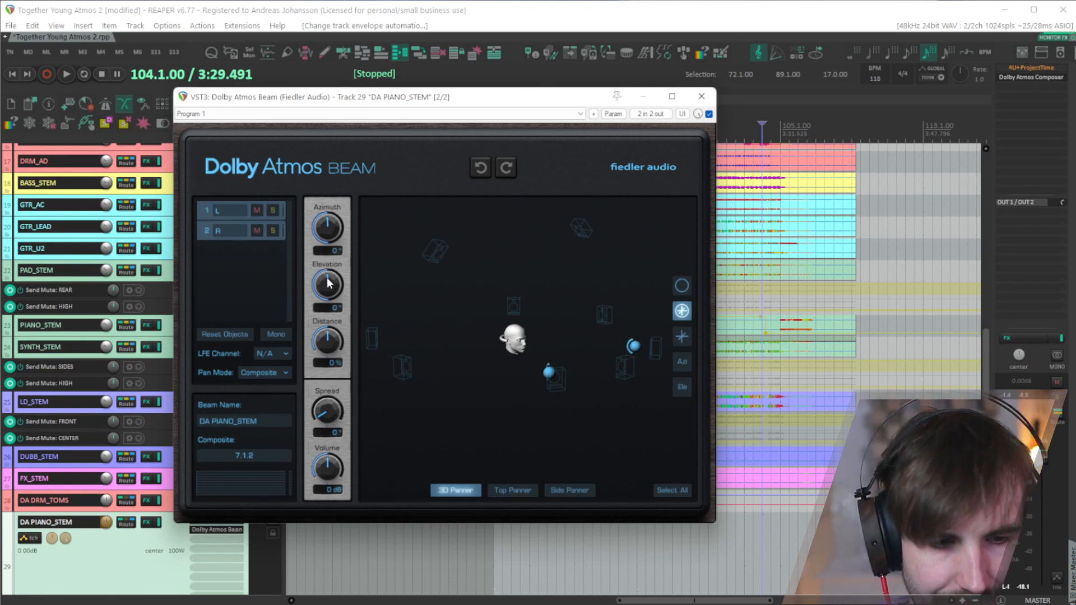
key(space)
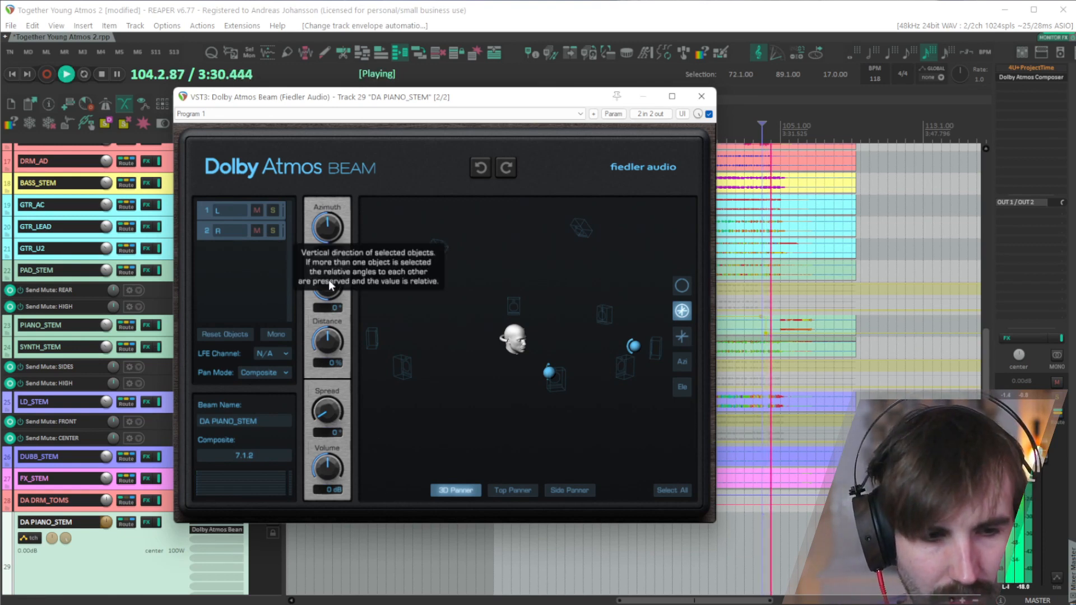